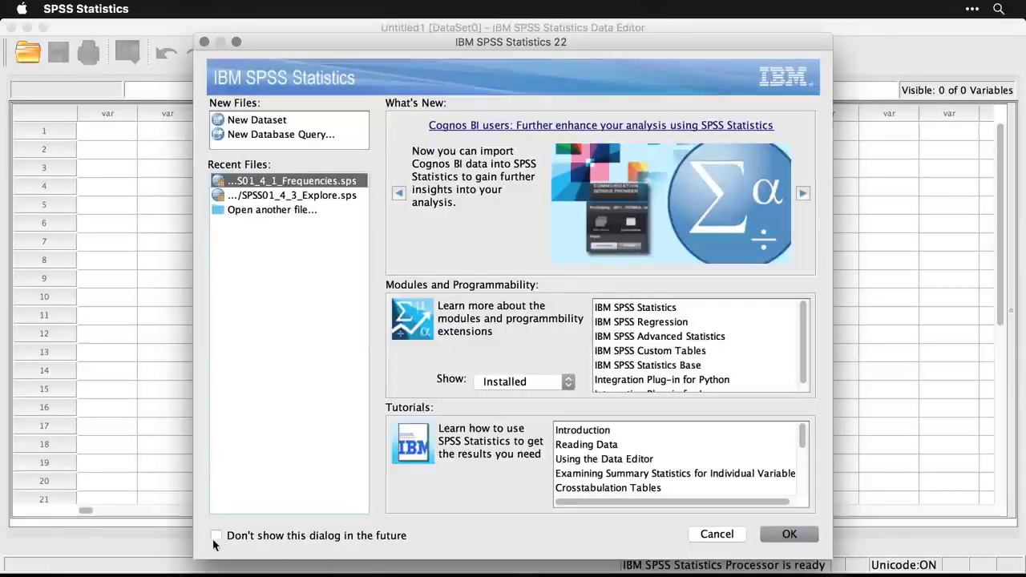
# Dismiss the welcome dialog and open the recently used data file demo.sav.
pyautogui.click(716, 534)
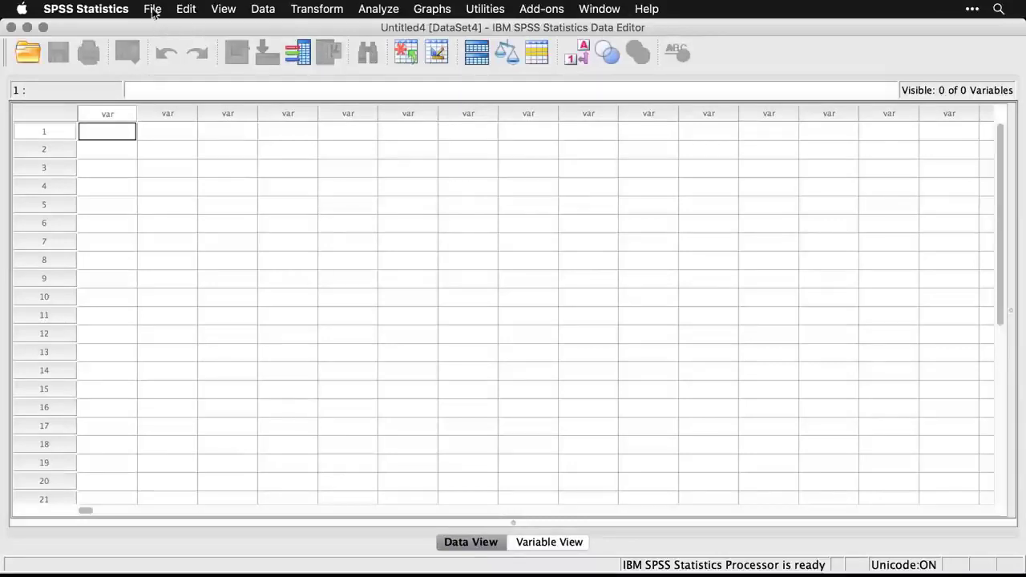
pyautogui.click(152, 9)
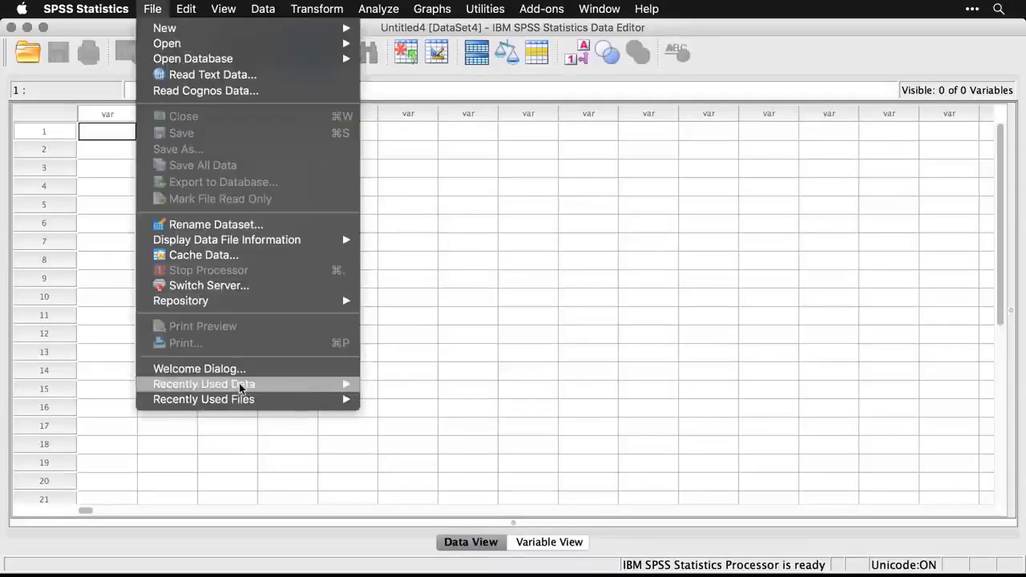
pyautogui.moveTo(241, 391)
pyautogui.click(423, 385)
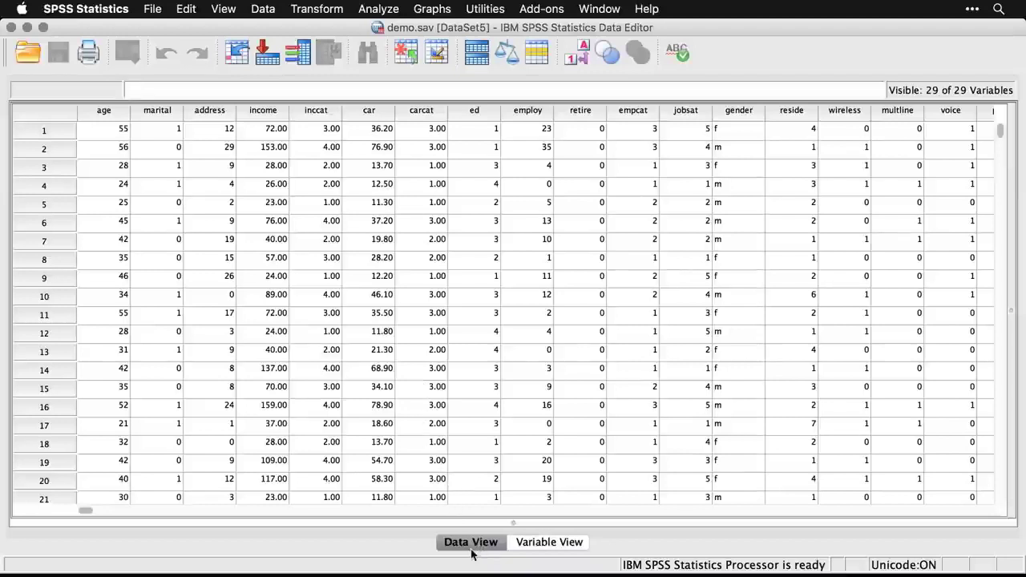
# Show the variable definitions and inspect the variable type settings of age without changing them.
pyautogui.click(549, 542)
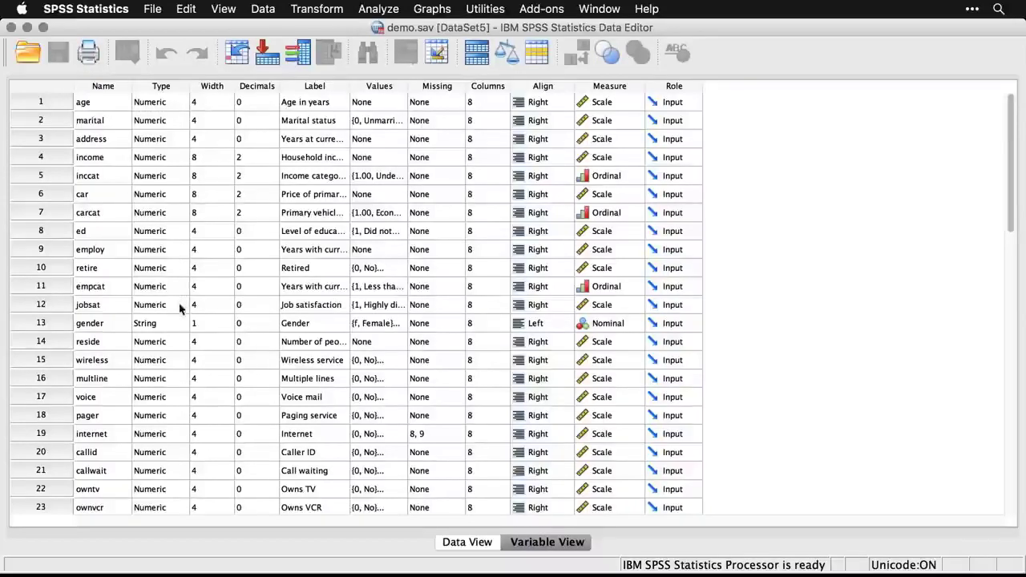
pyautogui.click(183, 103)
pyautogui.click(184, 103)
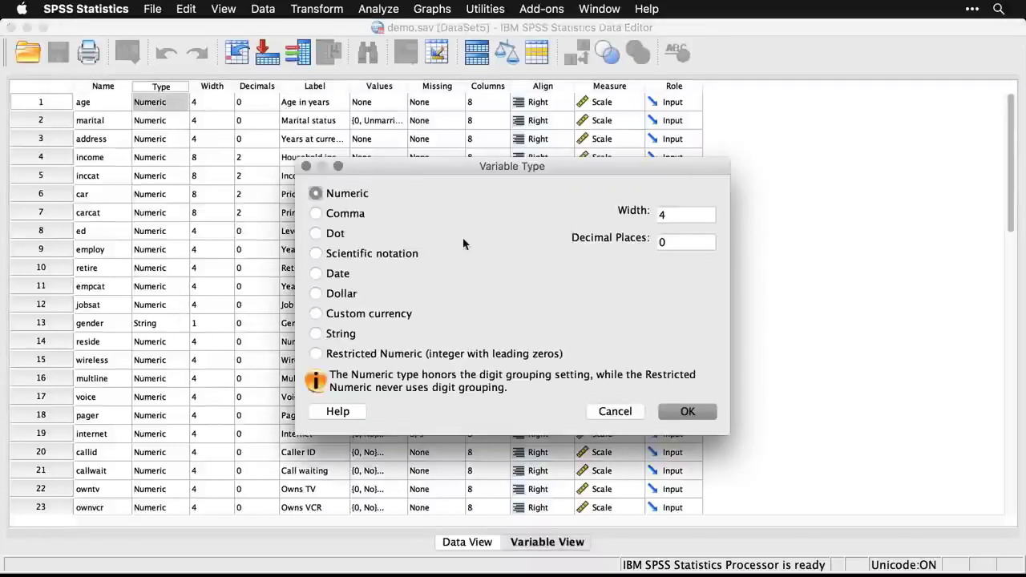
pyautogui.click(624, 416)
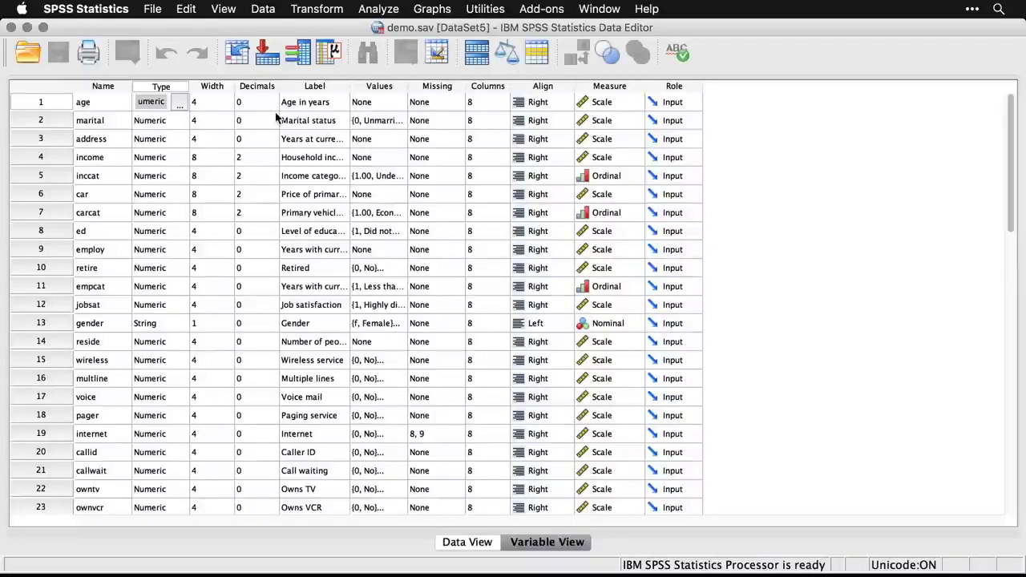
# Review the variable labels, including the one for age, and inspect the value labels defined for marital.
pyautogui.click(317, 87)
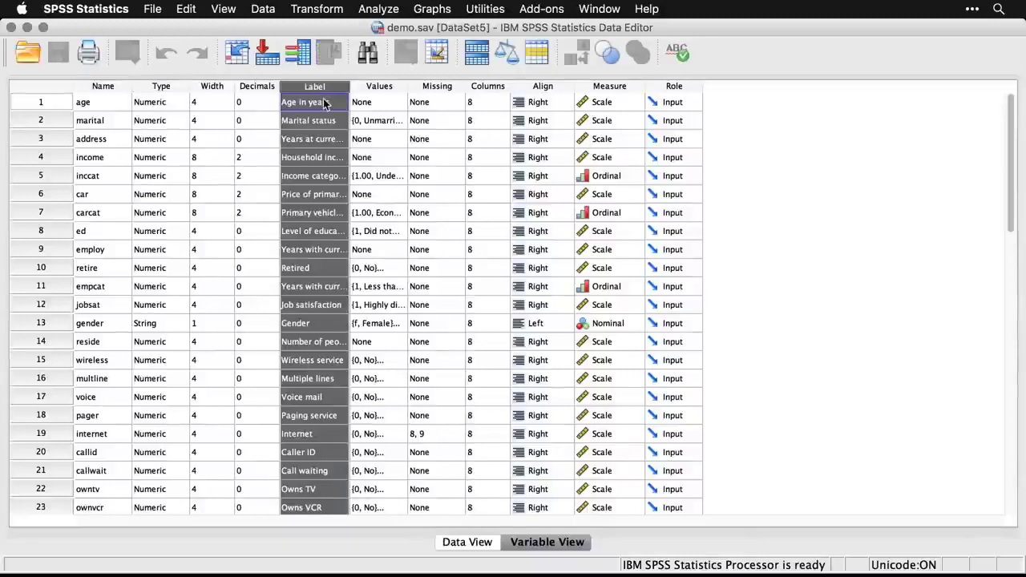
pyautogui.click(103, 104)
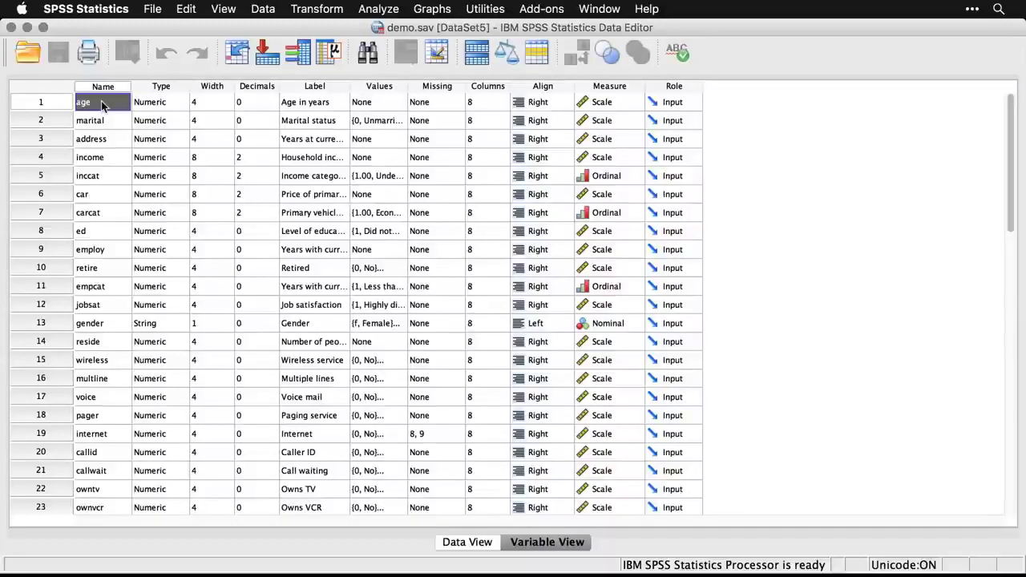
pyautogui.click(315, 110)
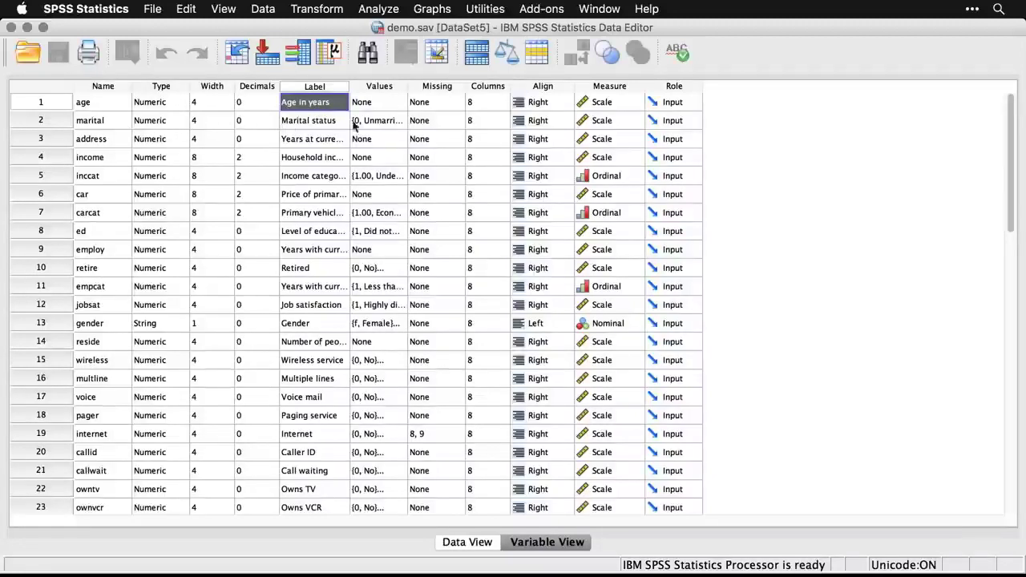
pyautogui.click(381, 128)
pyautogui.click(398, 125)
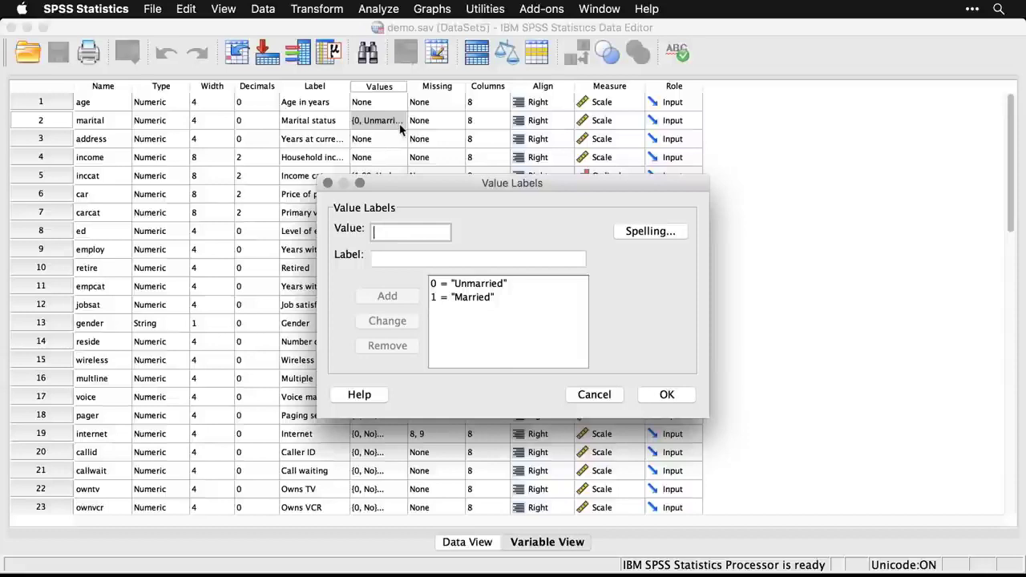
pyautogui.click(599, 398)
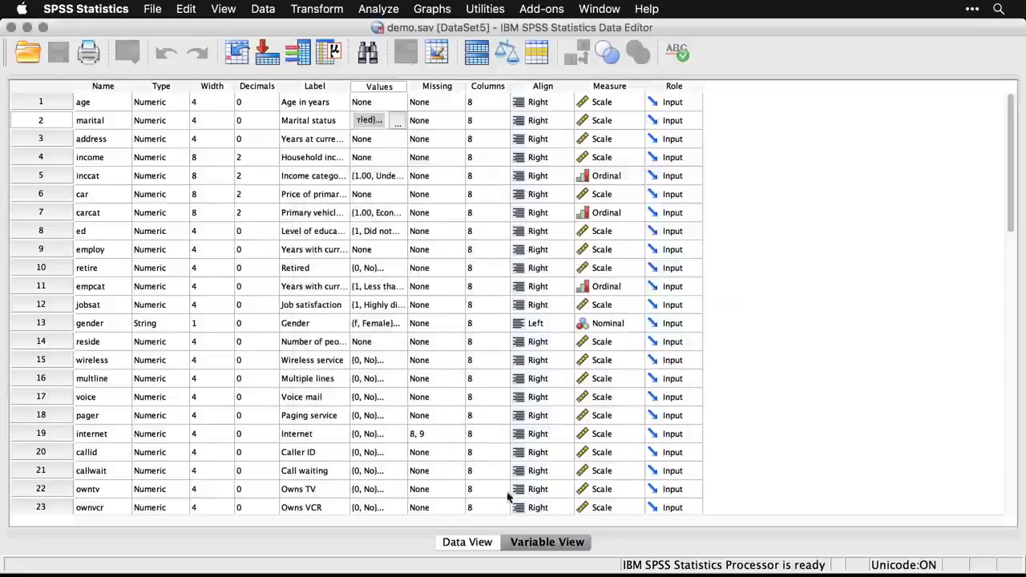
# Return to the data rows, display value labels in place of the codes, and switch back to the codes.
pyautogui.click(473, 547)
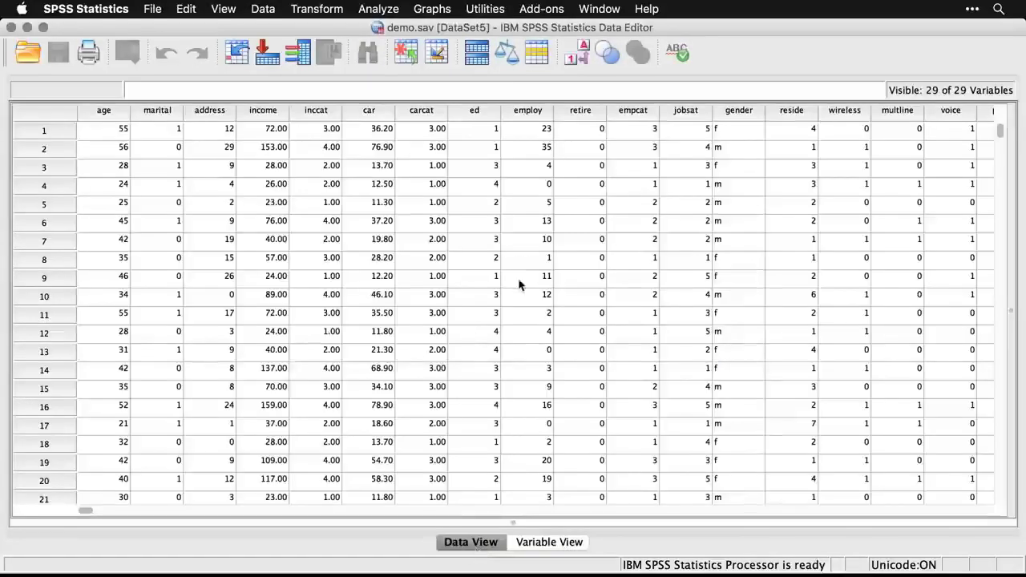
pyautogui.click(580, 60)
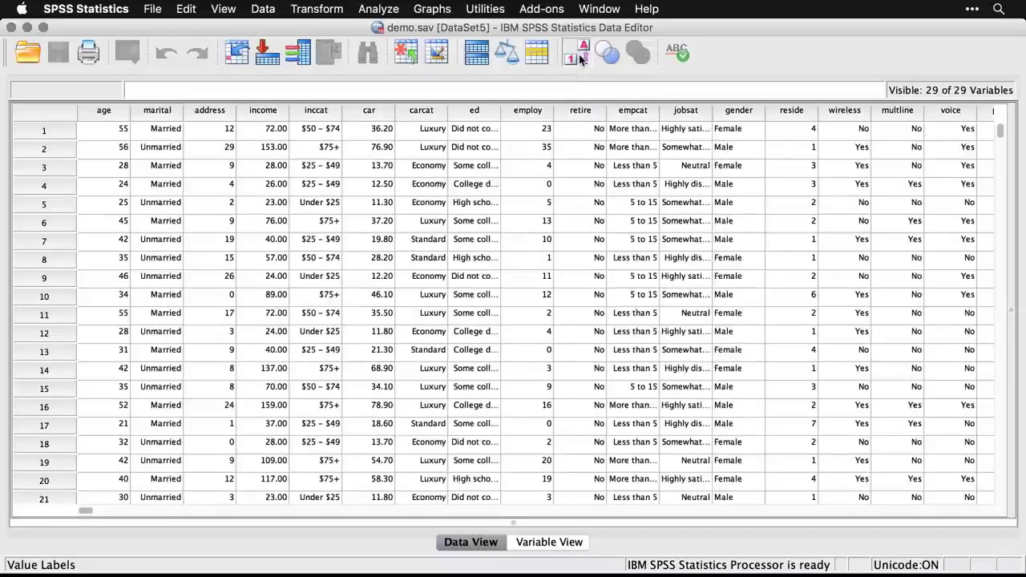
pyautogui.click(580, 61)
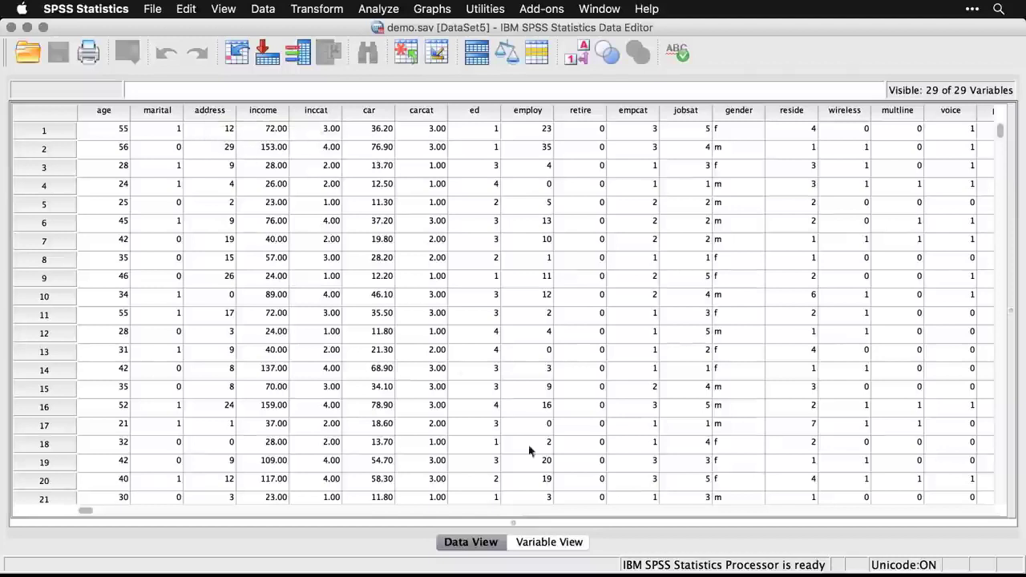
# Return to the variable definitions and look at the measurement level choices for age without changing its level.
pyautogui.click(550, 543)
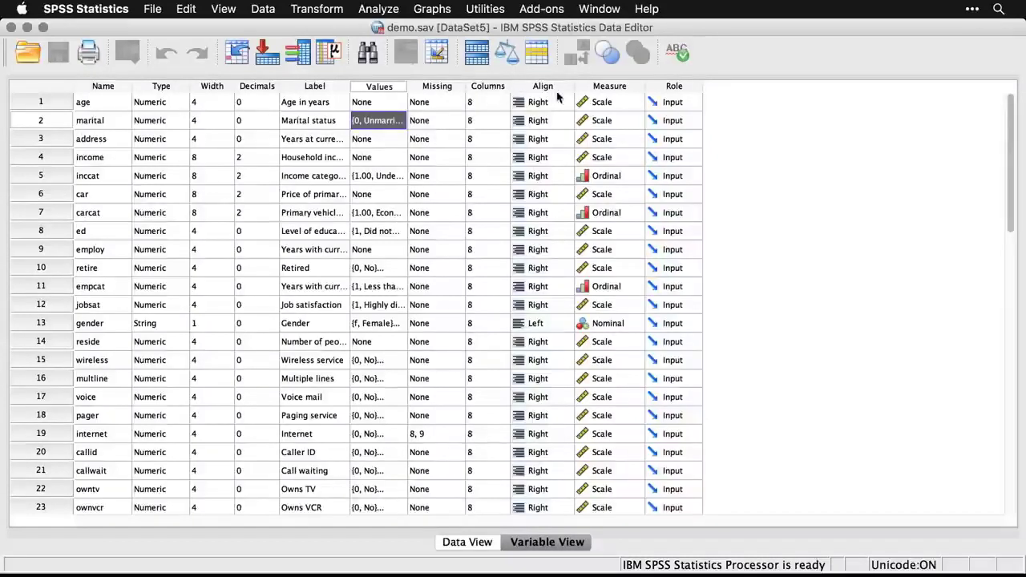
pyautogui.click(637, 102)
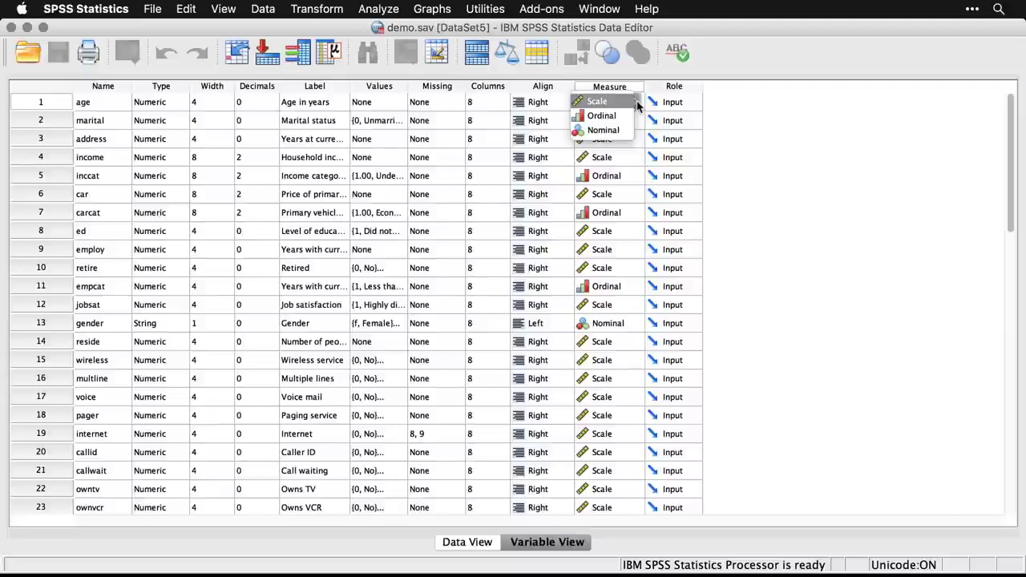
pyautogui.click(750, 96)
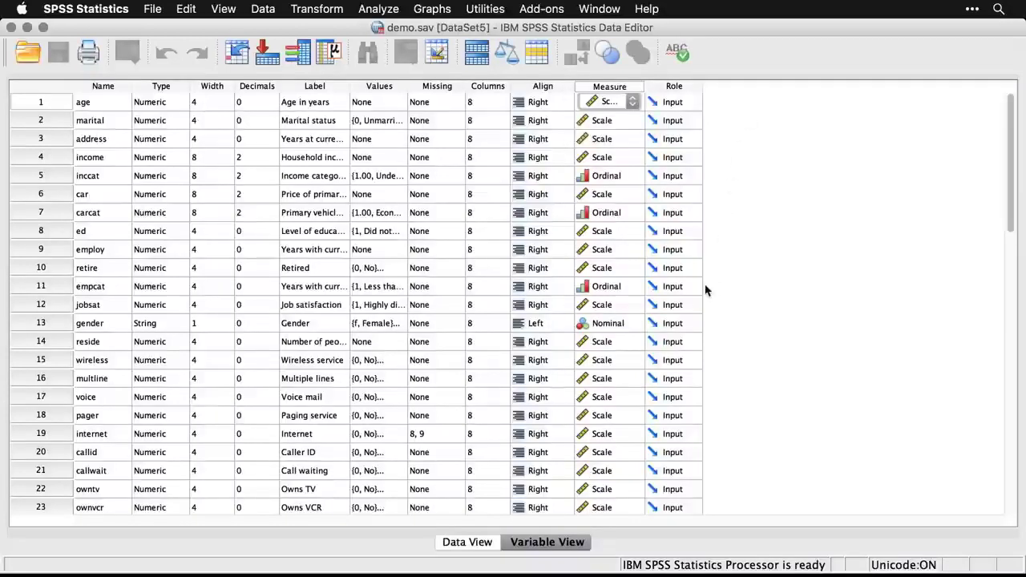
# Look at the role choices for age and scan the rest of the variable list.
pyautogui.click(697, 103)
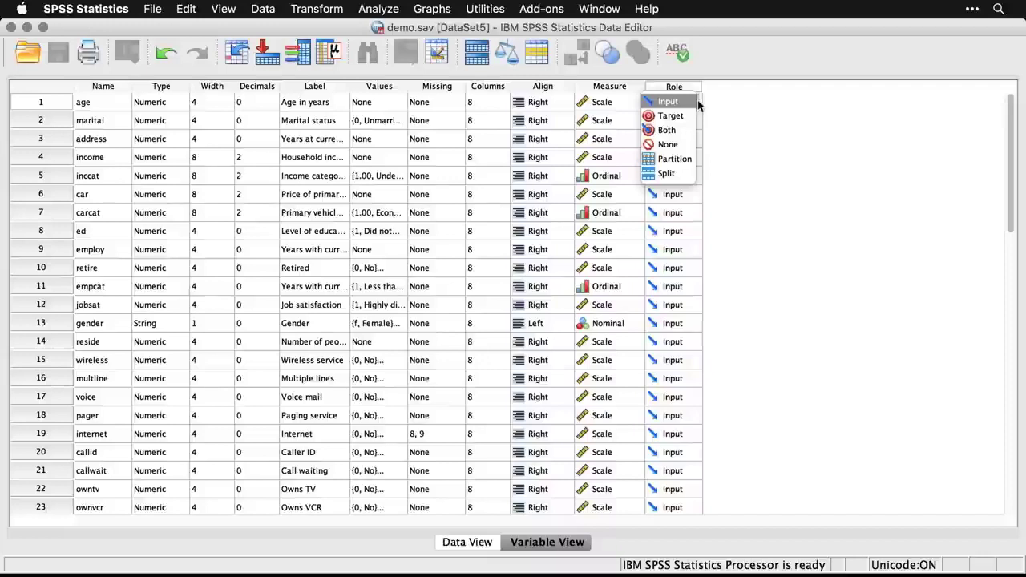
pyautogui.click(756, 133)
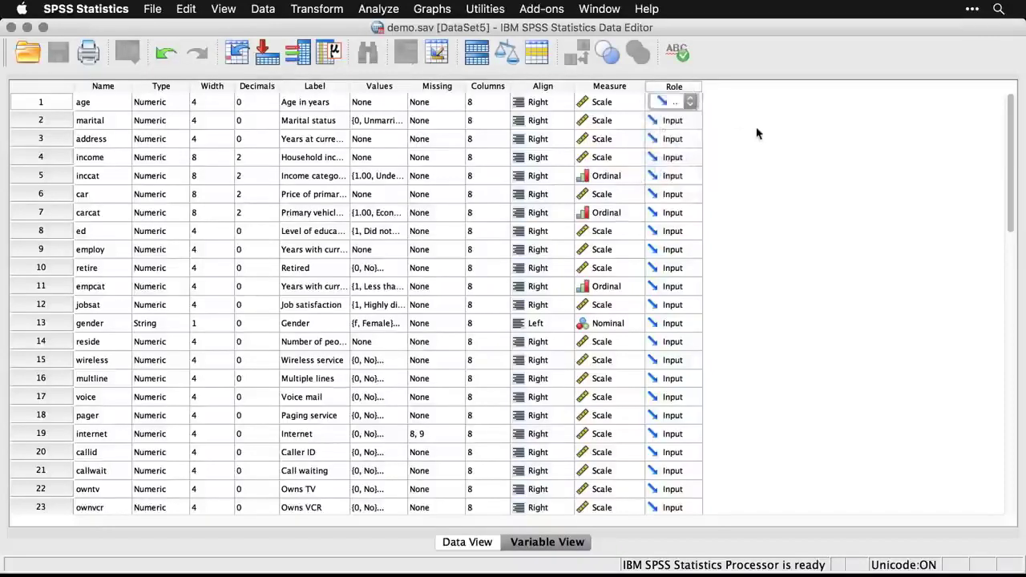
pyautogui.scroll(-6, 756, 132)
pyautogui.scroll(6, 757, 132)
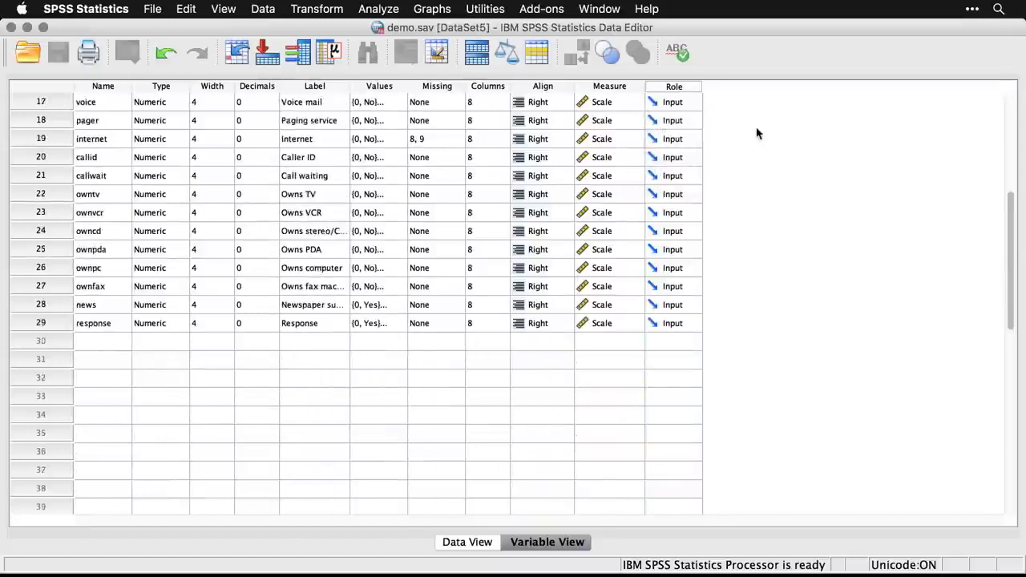
pyautogui.scroll(1, 757, 133)
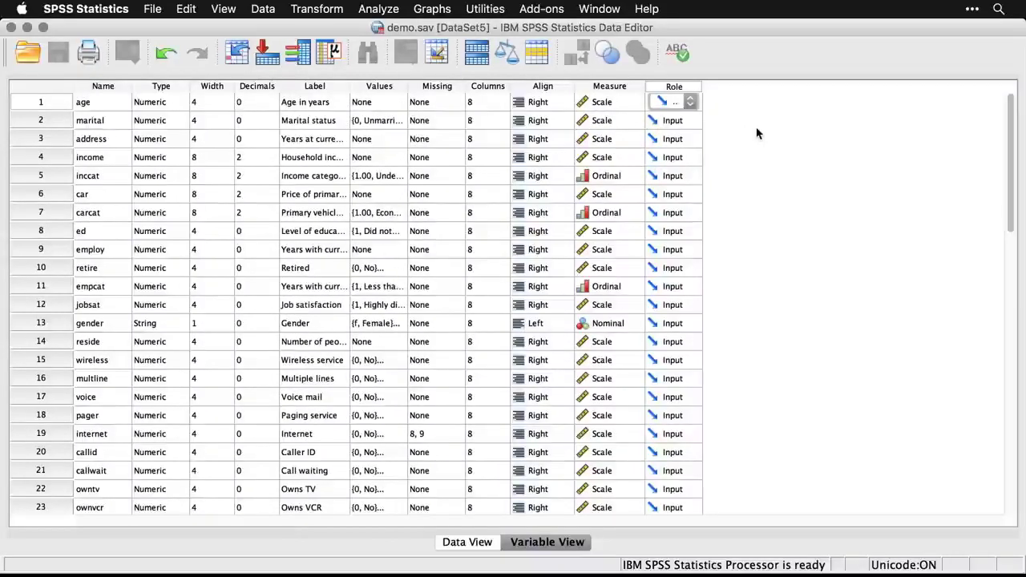
# Return to the data rows and create a legacy histogram of Age in years [age].
pyautogui.click(467, 543)
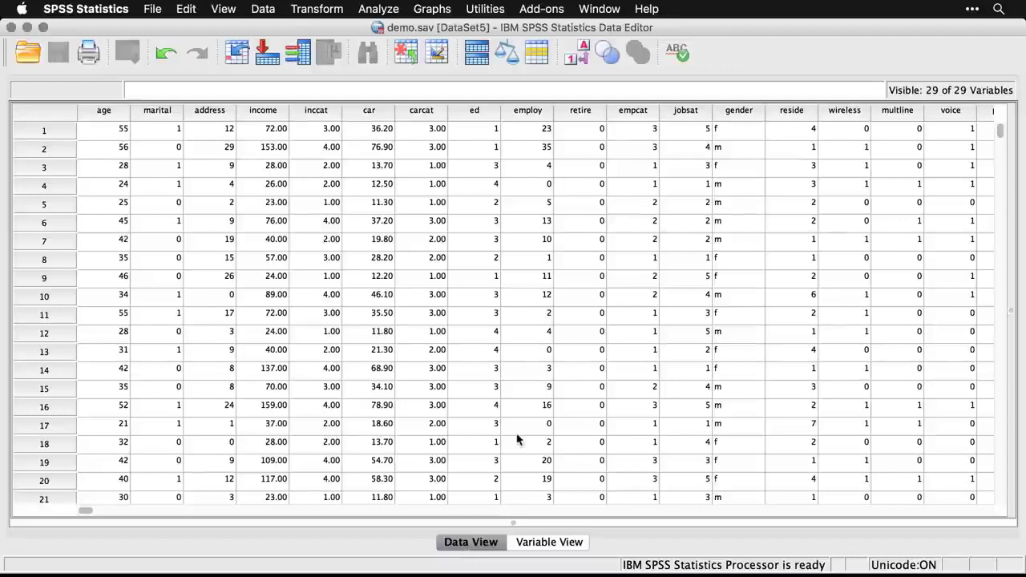
pyautogui.click(433, 8)
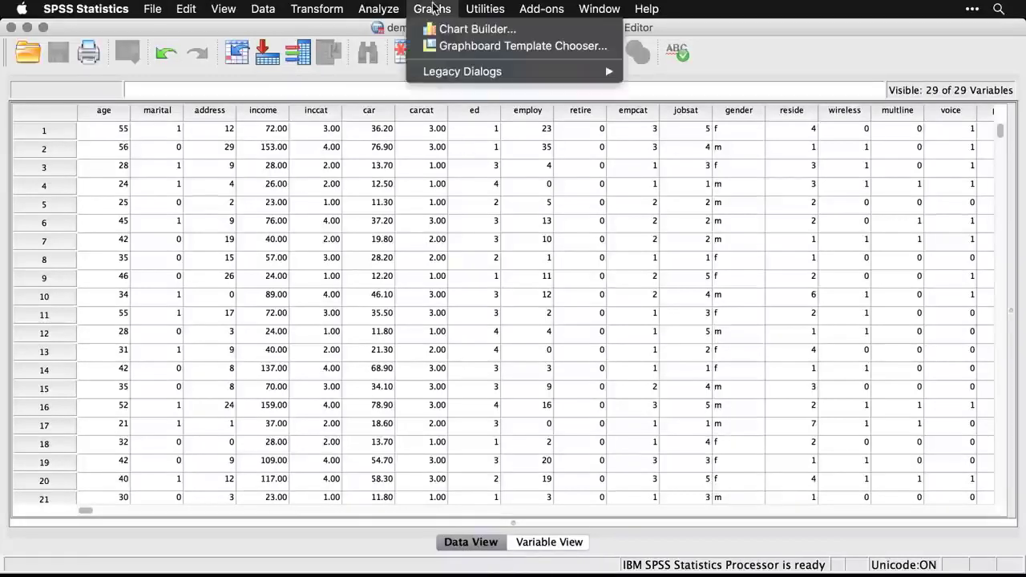
pyautogui.moveTo(448, 71)
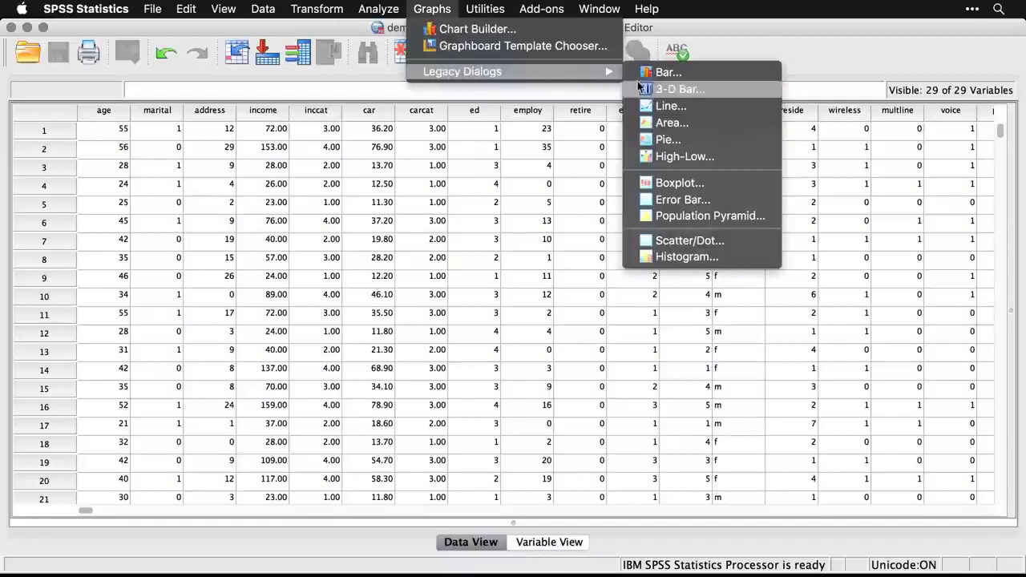
pyautogui.click(670, 253)
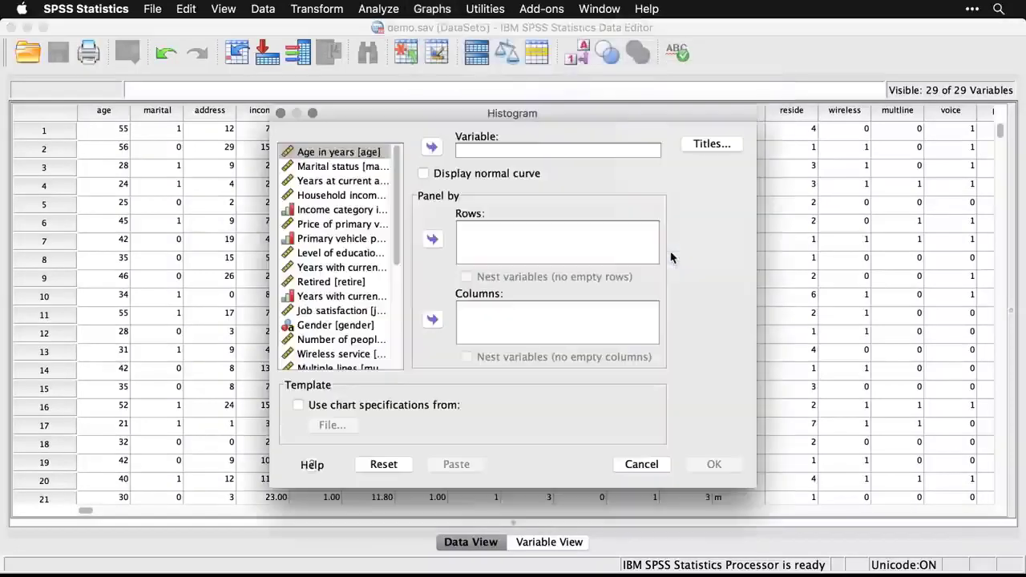
pyautogui.click(432, 148)
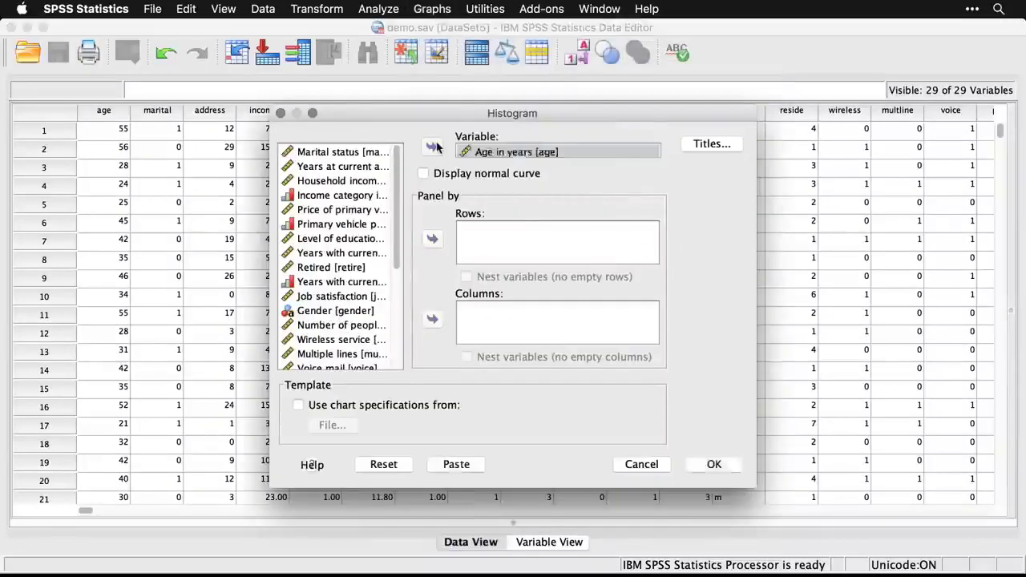
pyautogui.click(714, 464)
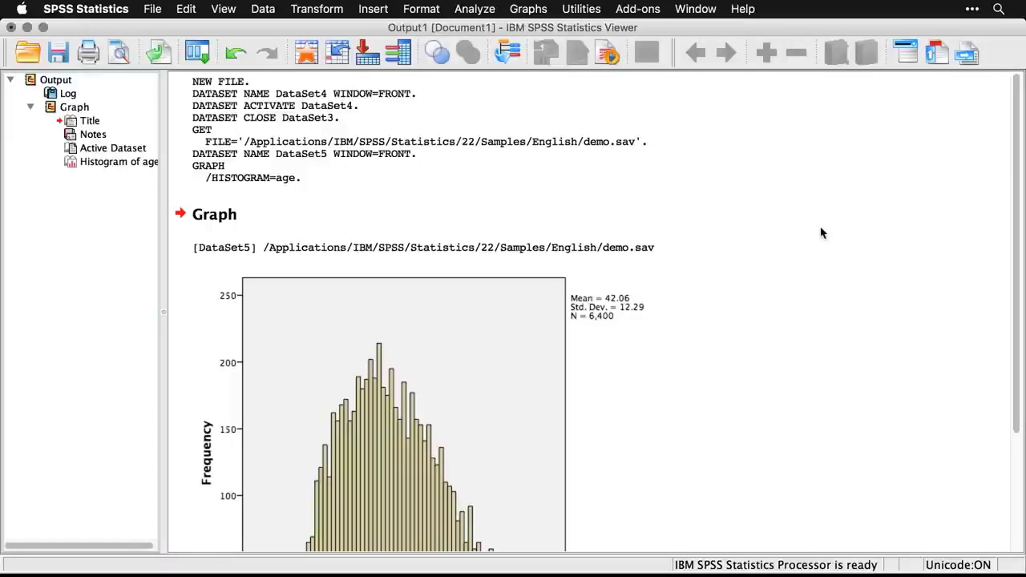
# Examine the age histogram and the command log in the output, collapsing and re-expanding the Graph section.
pyautogui.scroll(-5, 821, 232)
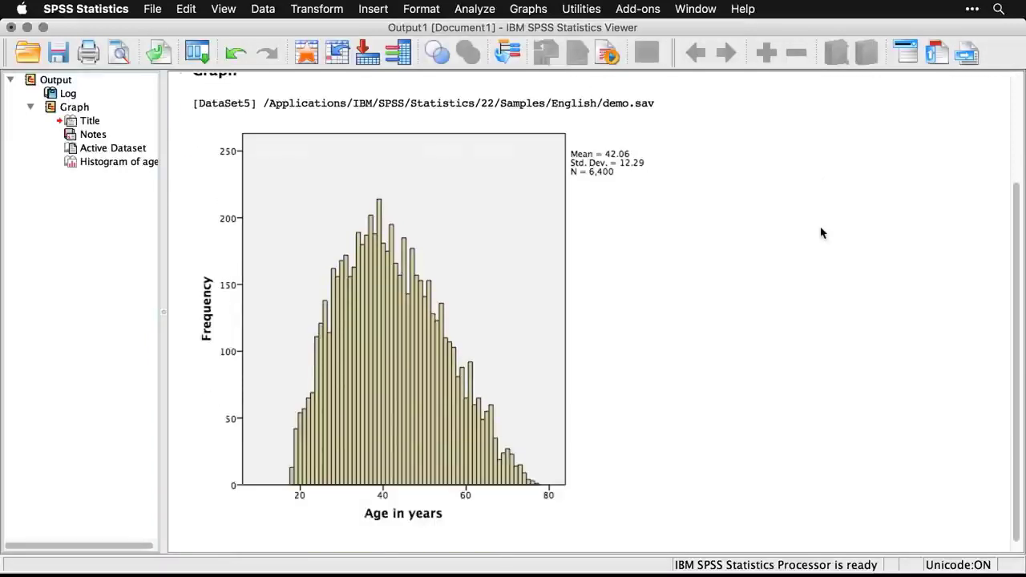
pyautogui.scroll(-1, 821, 232)
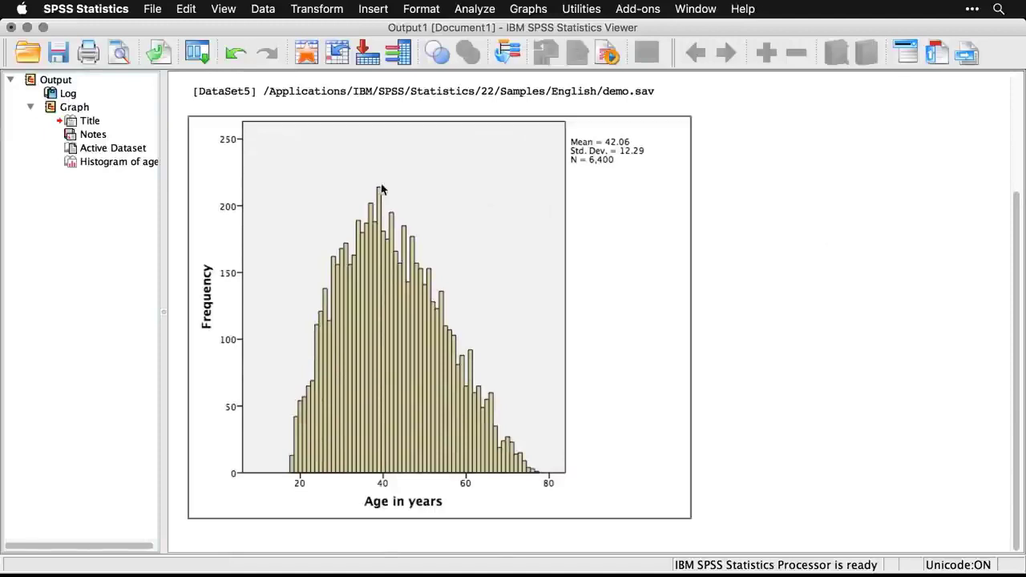
pyautogui.click(32, 109)
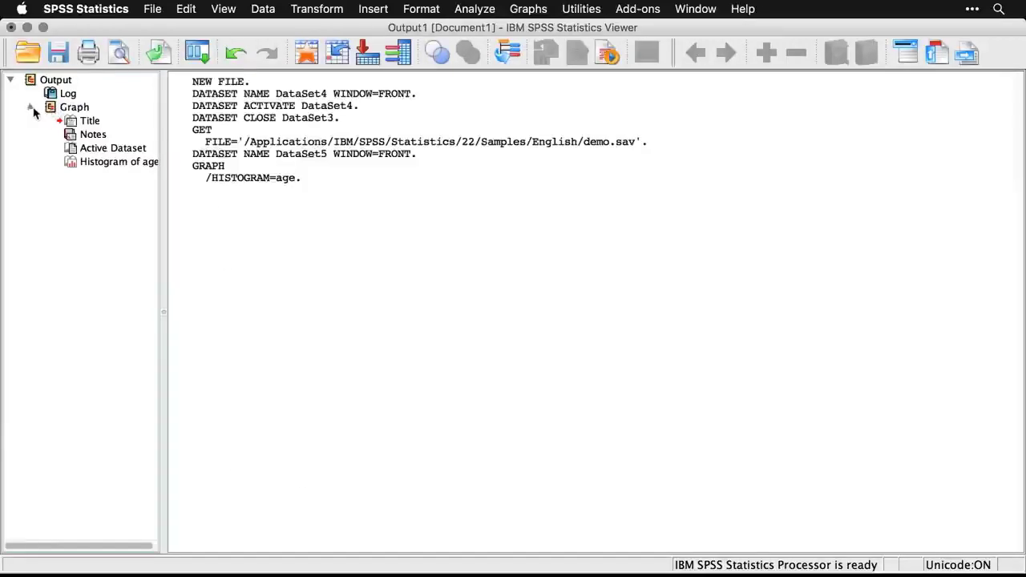
pyautogui.click(32, 109)
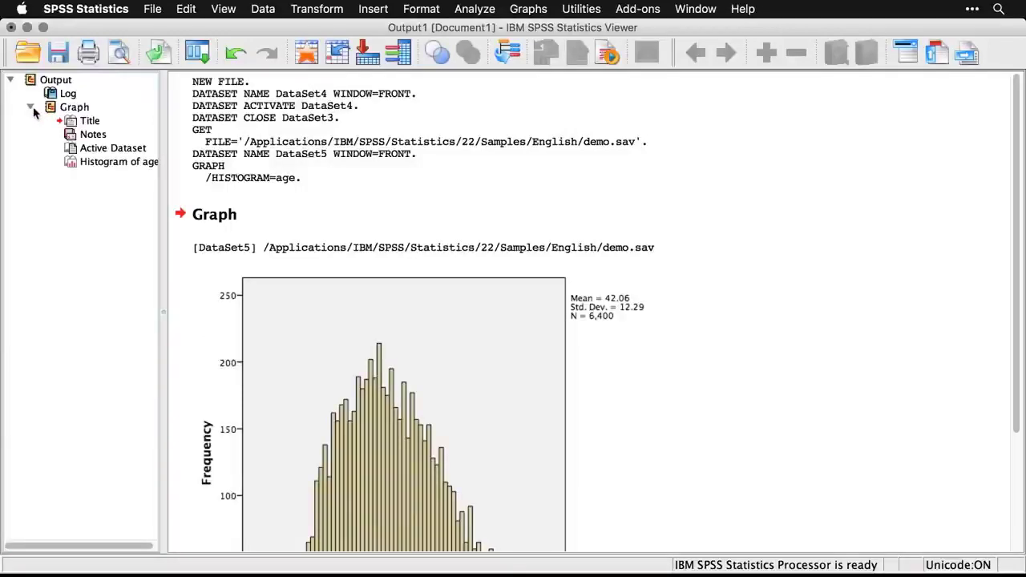
pyautogui.click(206, 117)
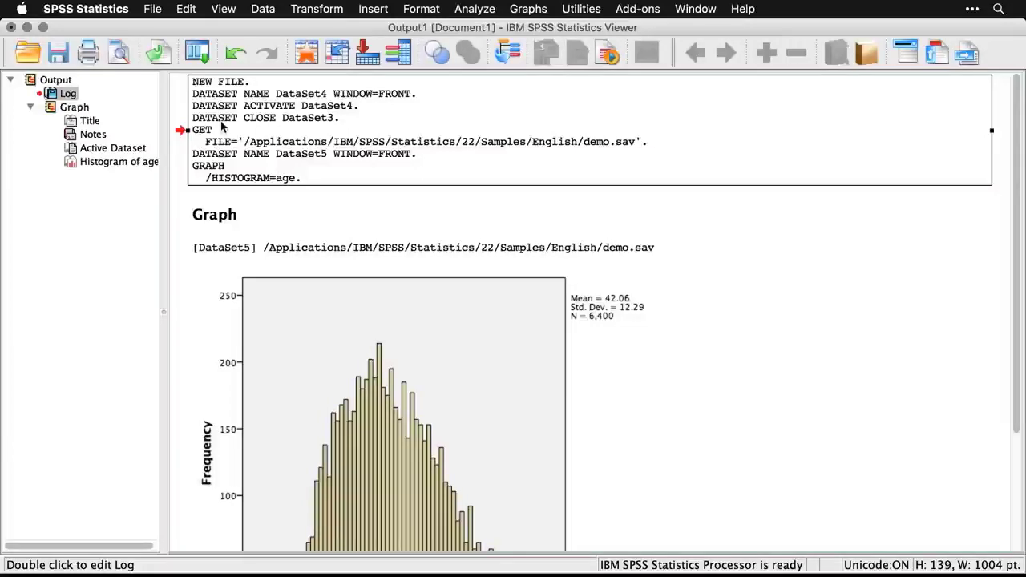
# Create a new, empty syntax file.
pyautogui.click(152, 9)
pyautogui.moveTo(160, 27)
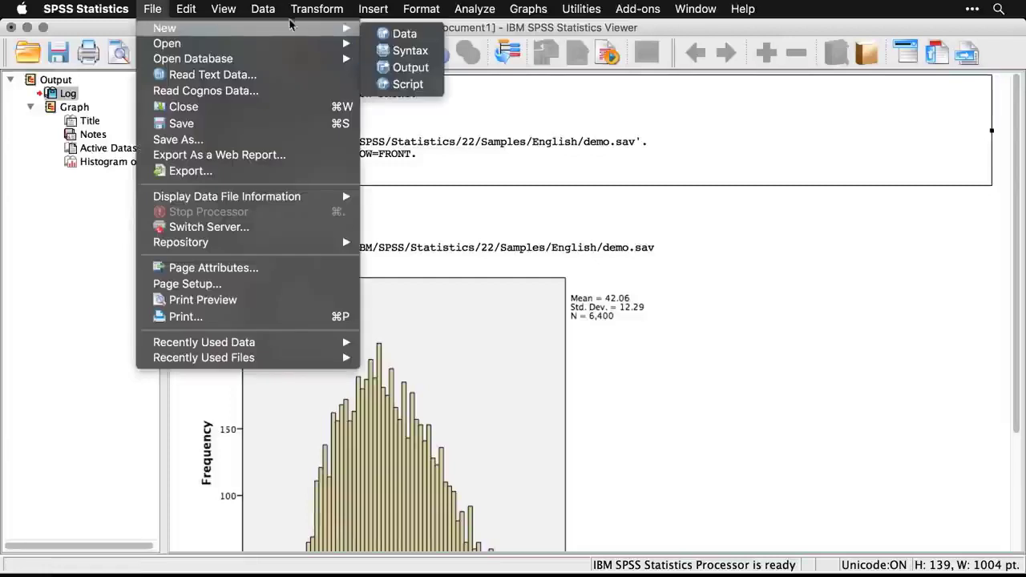
pyautogui.click(408, 52)
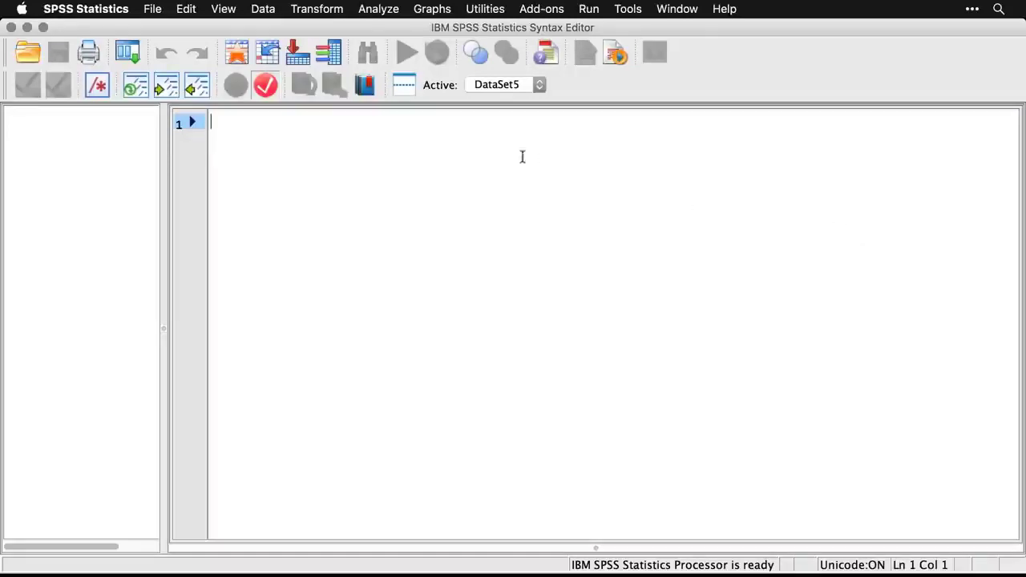
# Paste the syntax for the legacy histogram of Age in years into the syntax file and run only its GRAPH command.
pyautogui.click(140, 80)
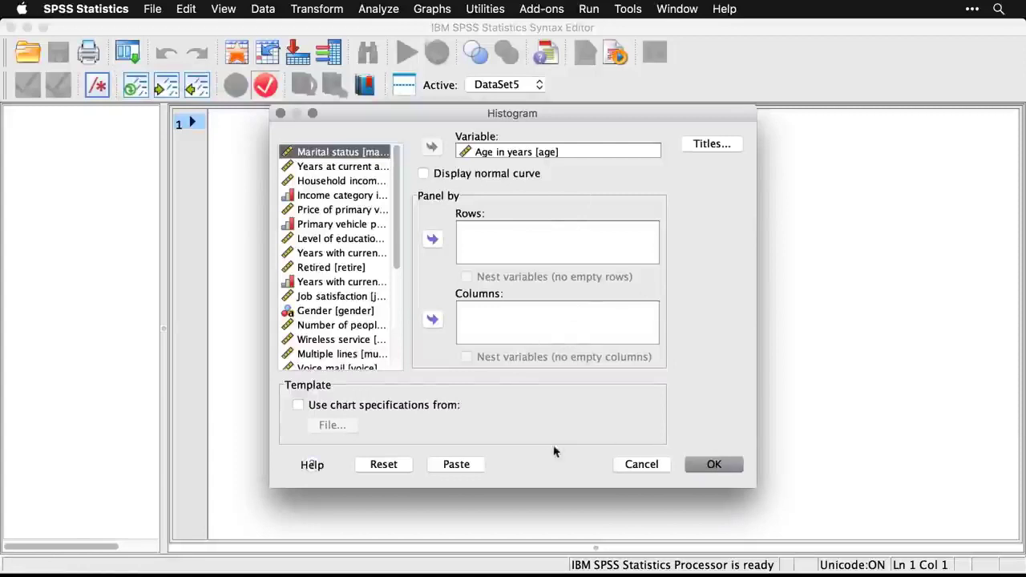
pyautogui.click(455, 465)
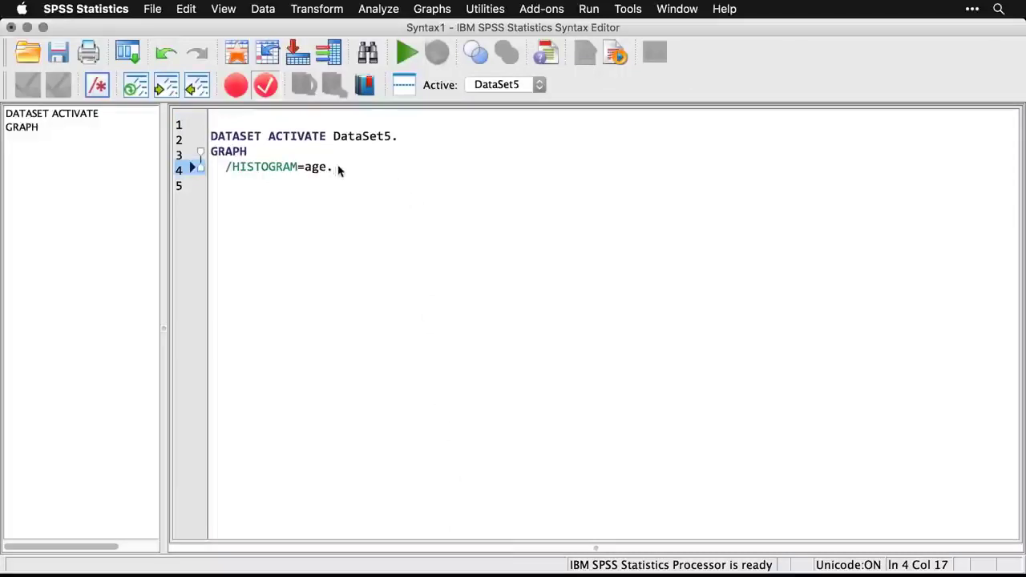
pyautogui.moveTo(337, 170); pyautogui.dragTo(204, 154)
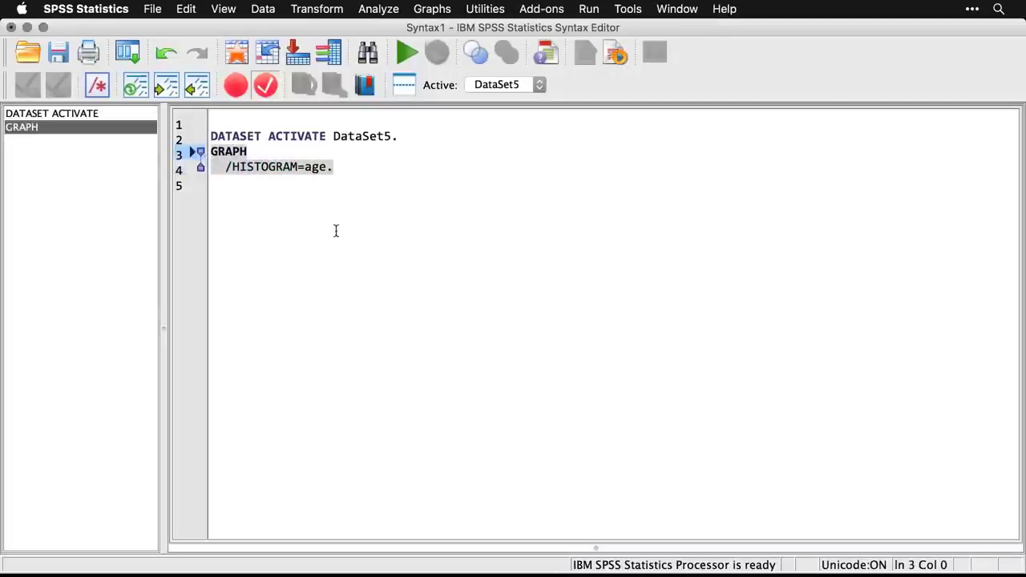
pyautogui.click(402, 54)
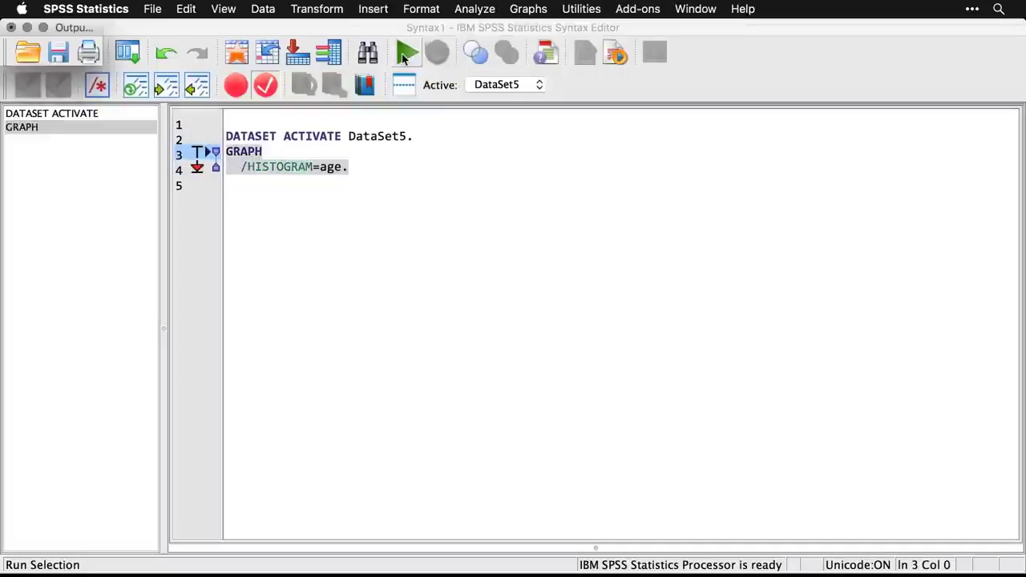
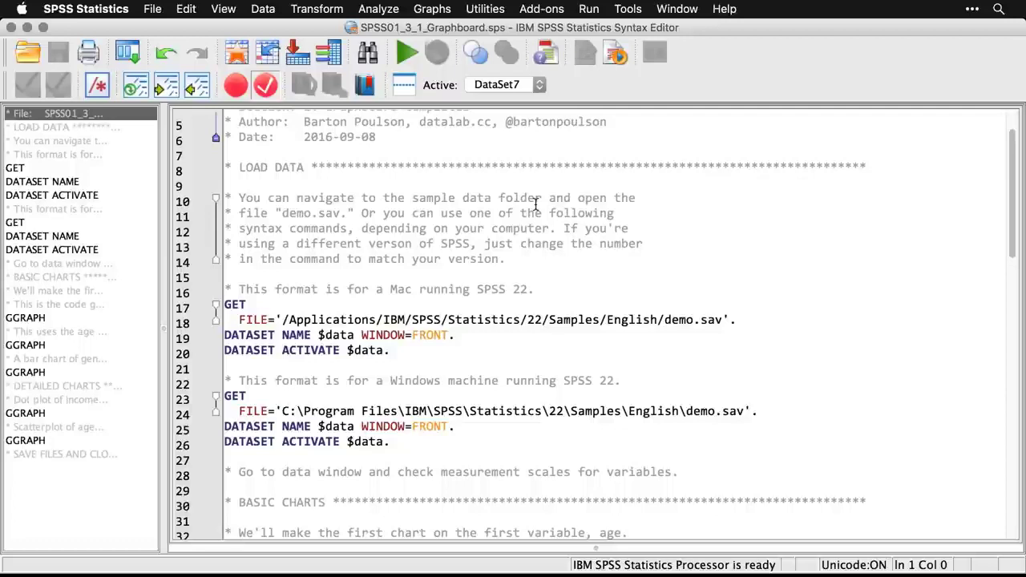
# Run the GET, DATASET NAME and DATASET ACTIVATE commands for a Mac running SPSS 22 to load demo.sav.
pyautogui.click(529, 320)
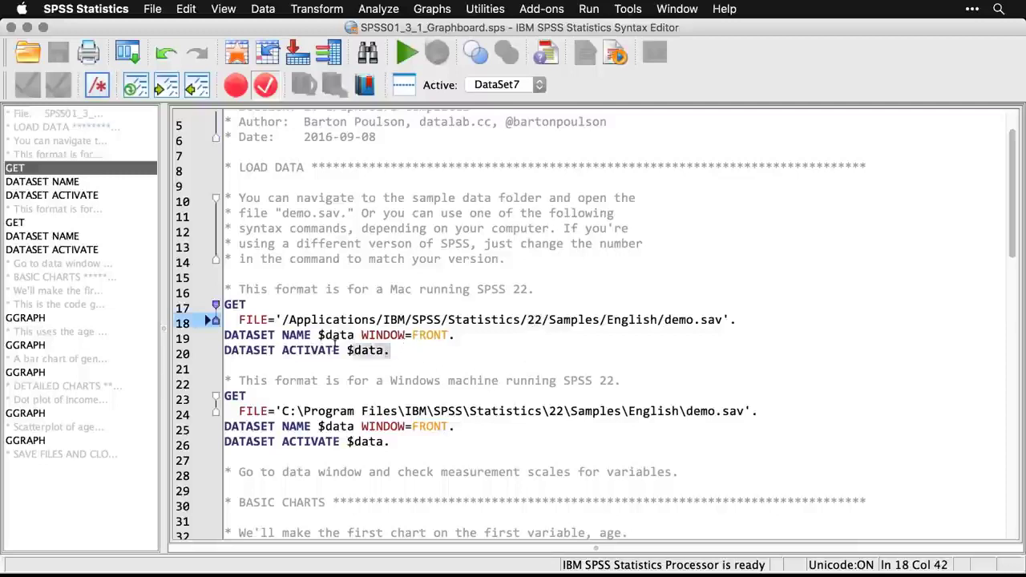
pyautogui.moveTo(390, 351); pyautogui.dragTo(239, 309)
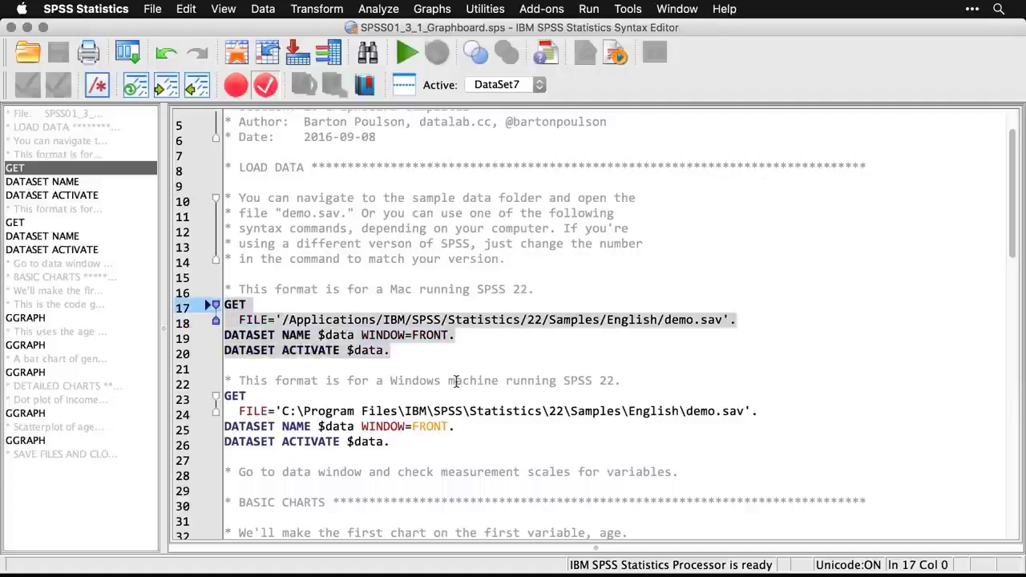
pyautogui.press('super+r')
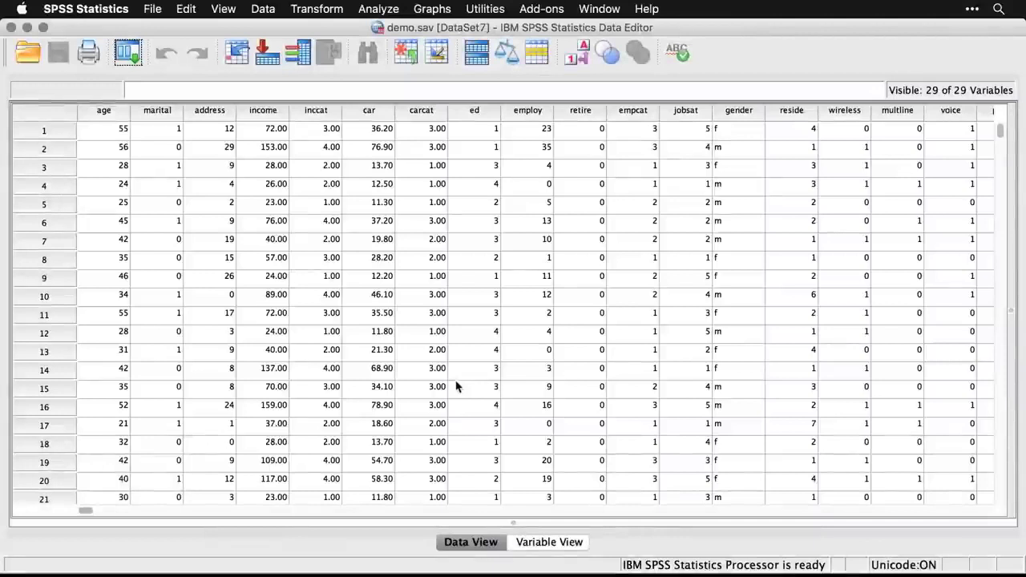
# Check the measurement levels of the demo.sav variables, including the choices for gender, and return to the syntax file.
pyautogui.click(549, 543)
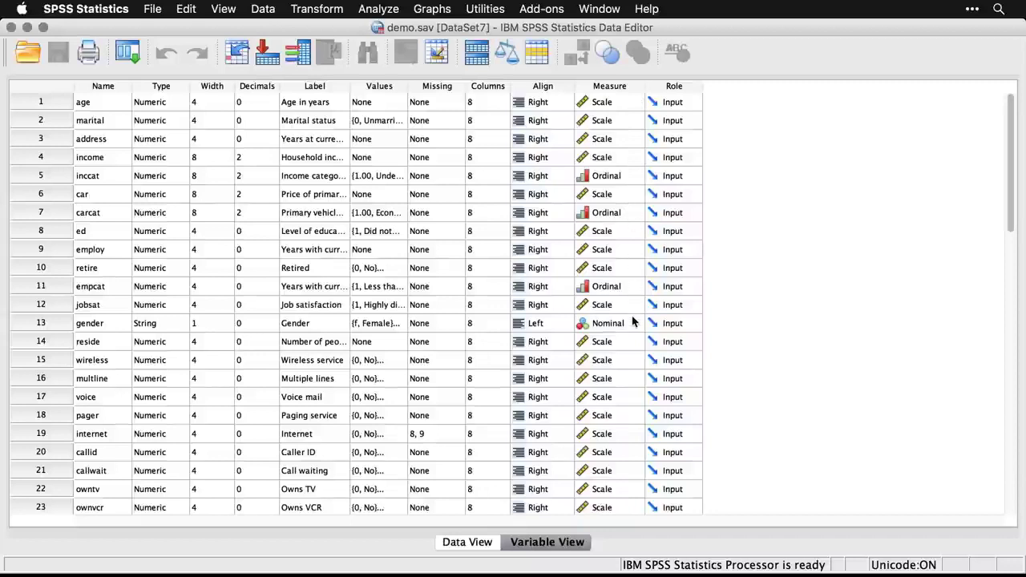
pyautogui.scroll(-3, 631, 323)
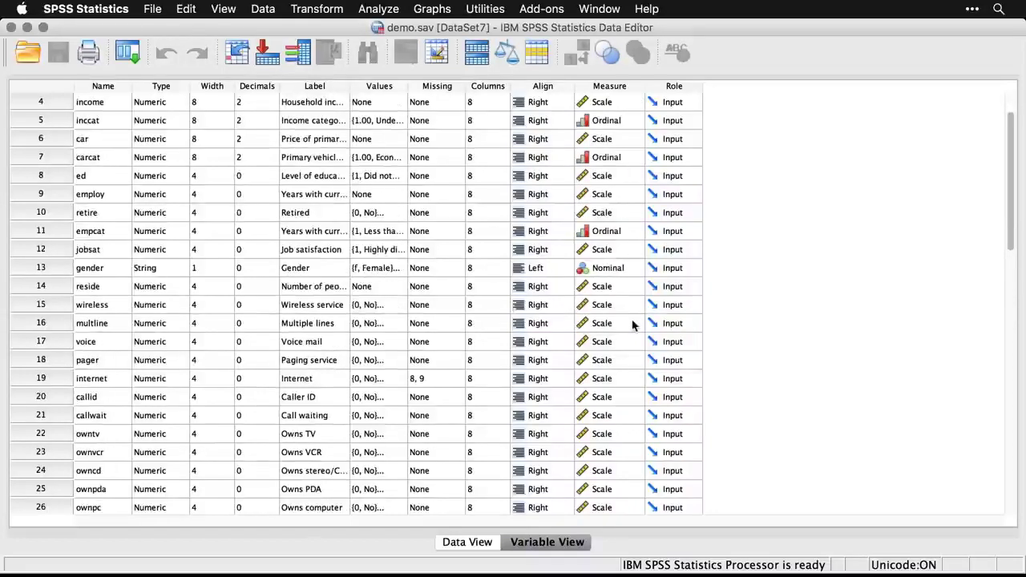
pyautogui.click(629, 267)
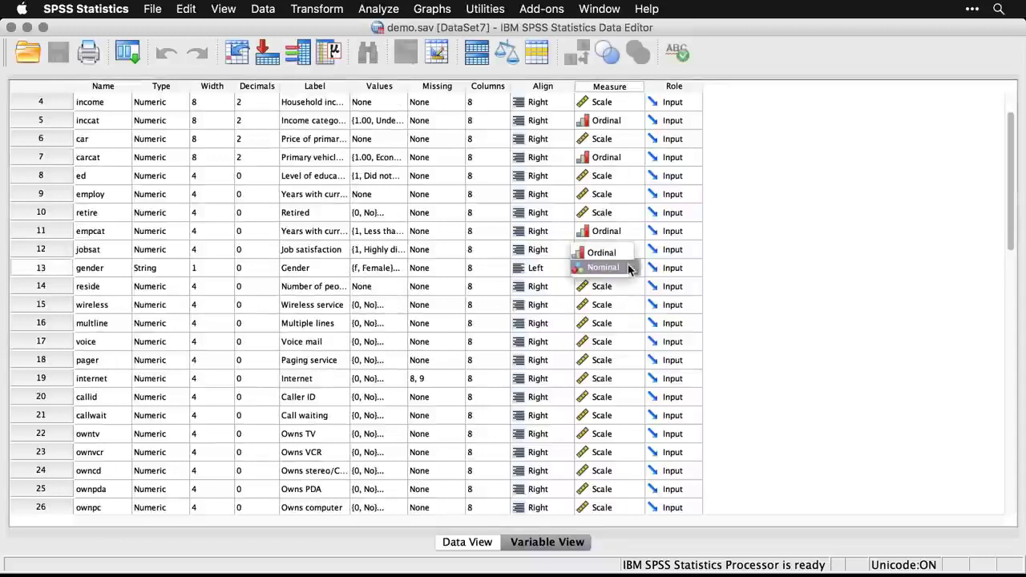
pyautogui.click(758, 267)
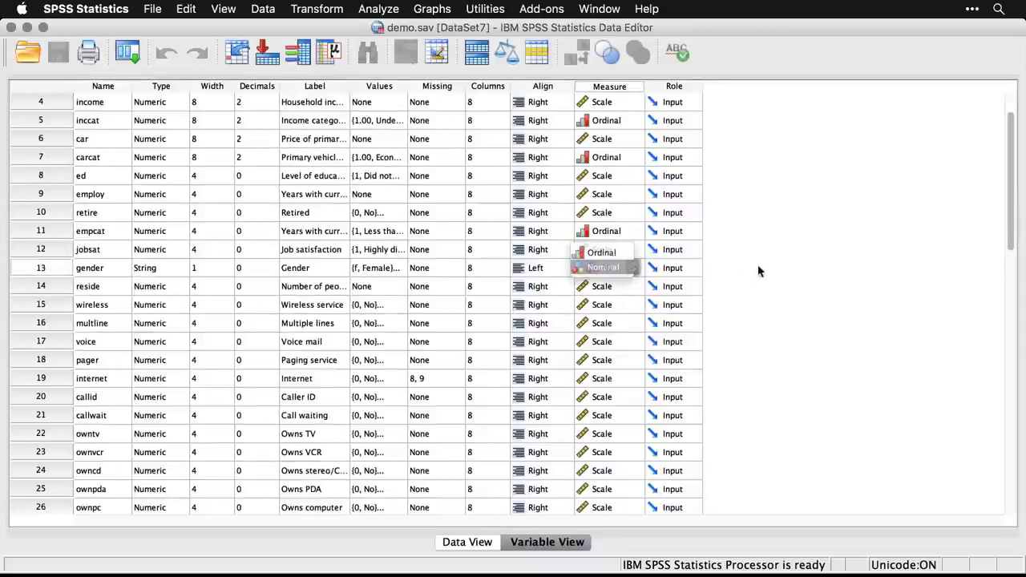
pyautogui.click(481, 545)
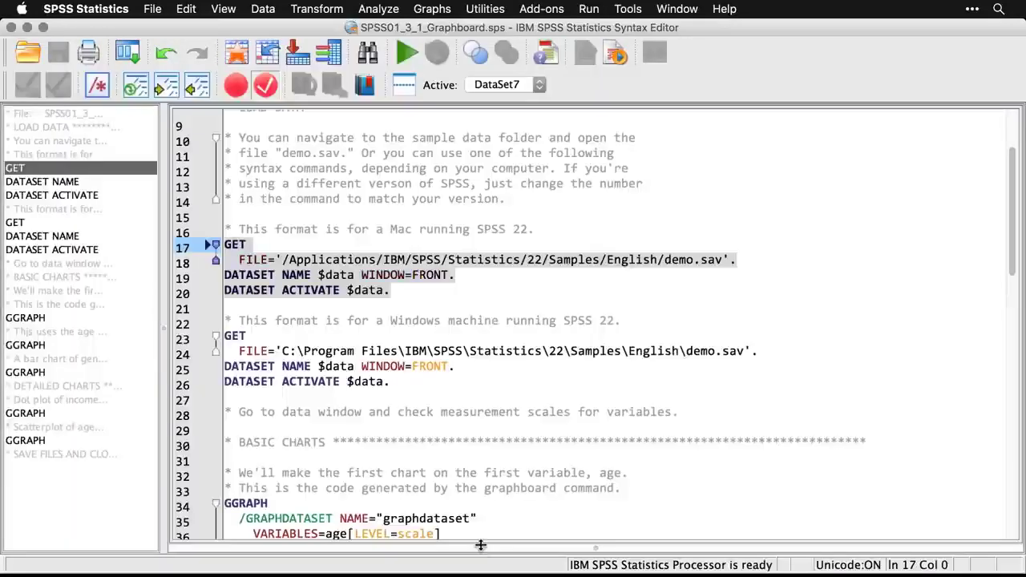
# Create a Dot Plot of Age in years with the Graphboard Template Chooser and view the whole chart.
pyautogui.scroll(-5, 641, 446)
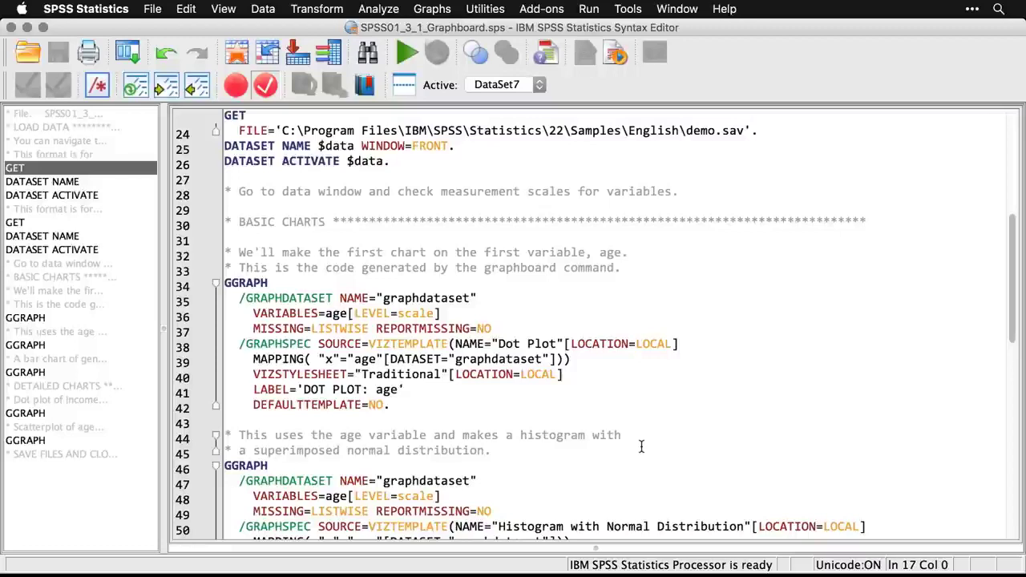
pyautogui.click(434, 9)
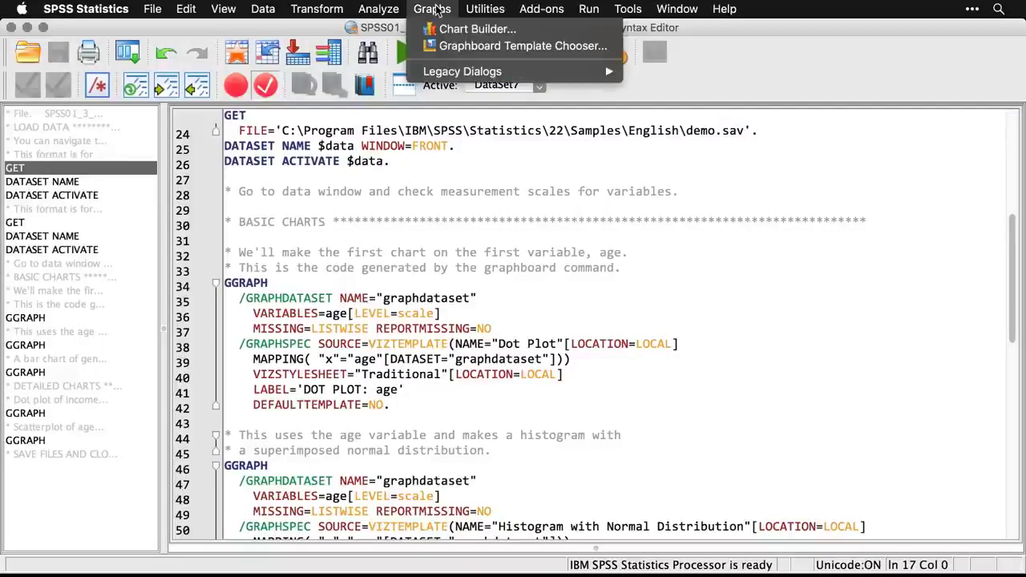
pyautogui.click(467, 45)
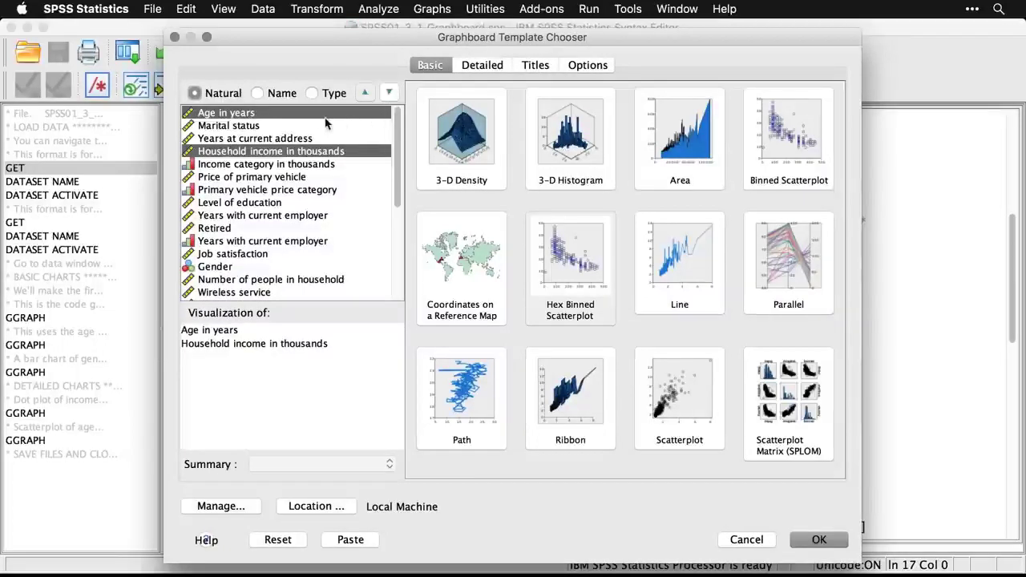
pyautogui.click(276, 118)
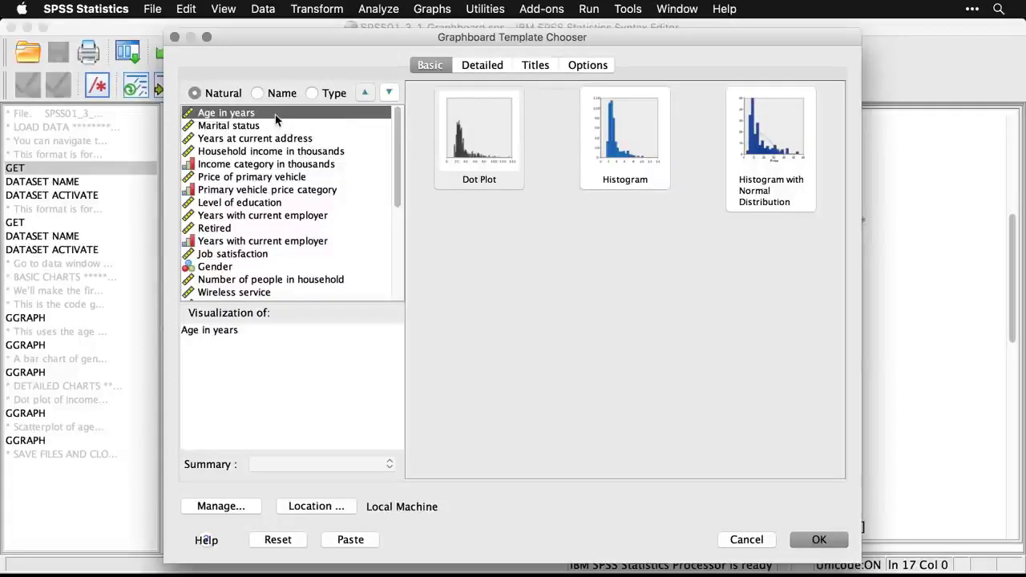
pyautogui.click(471, 144)
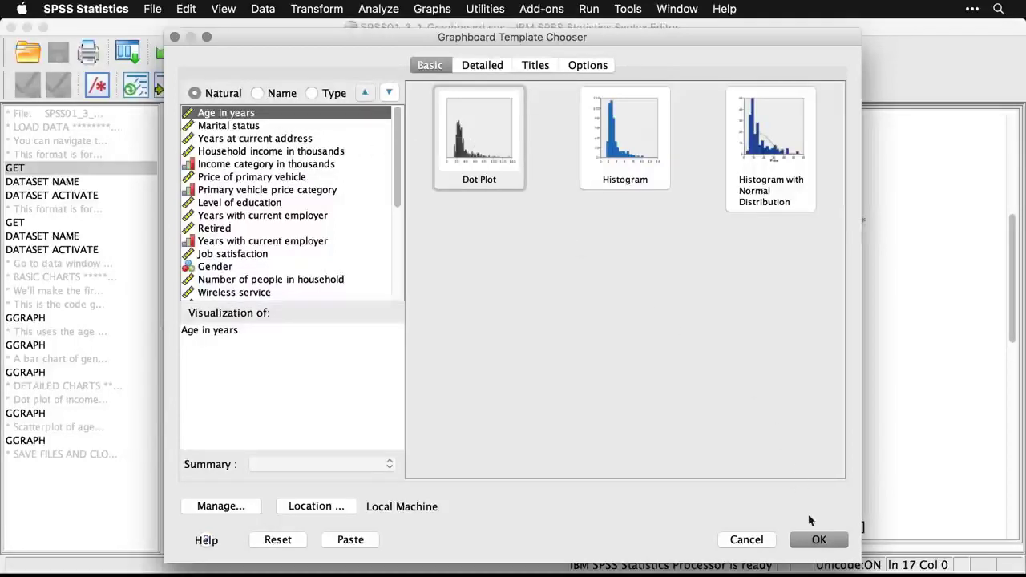
pyautogui.click(819, 543)
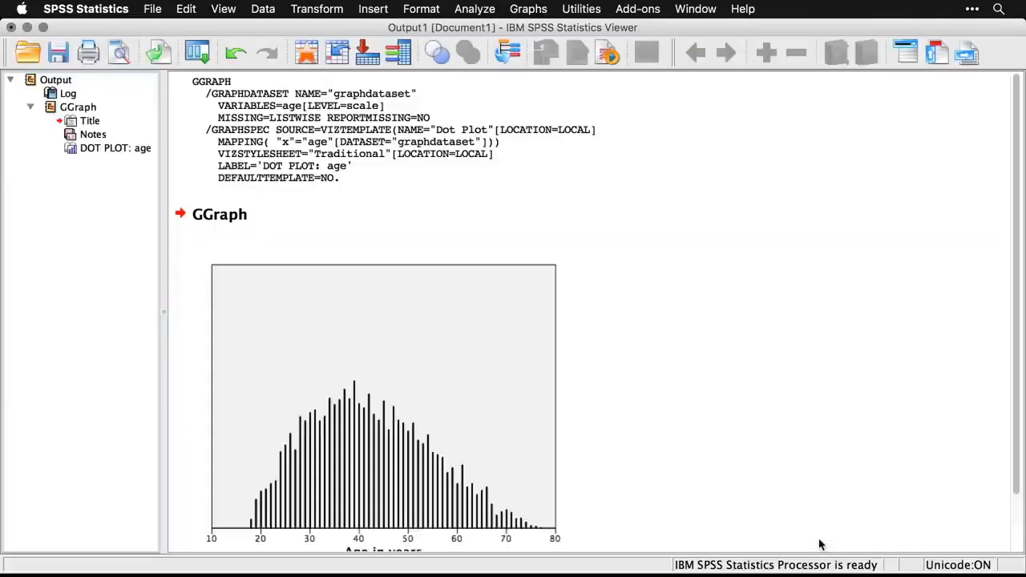
pyautogui.scroll(-3, 819, 544)
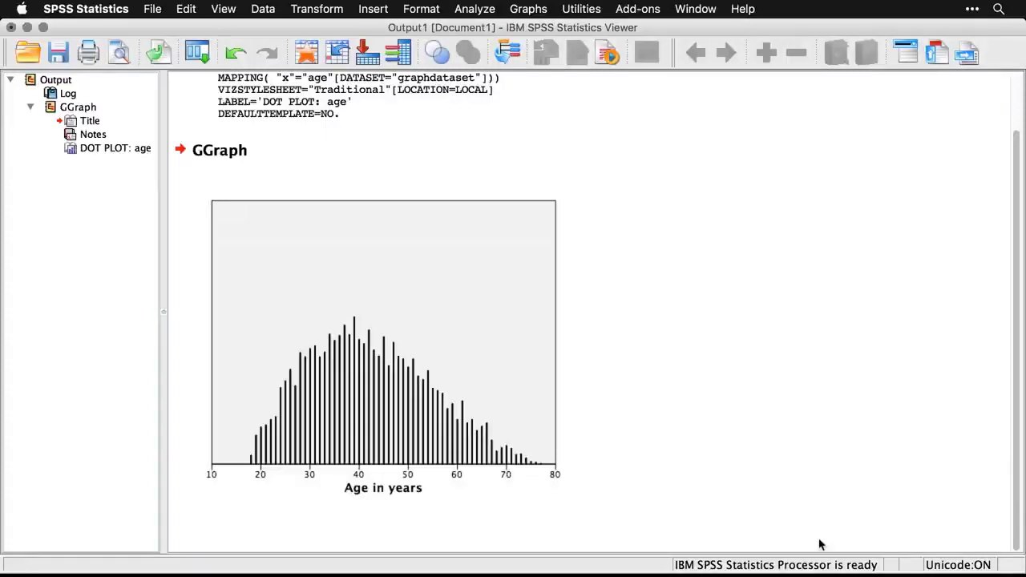
# Return to the syntax file and create a graphboard Histogram with Normal Distribution of Age in years.
pyautogui.press('super+grave')
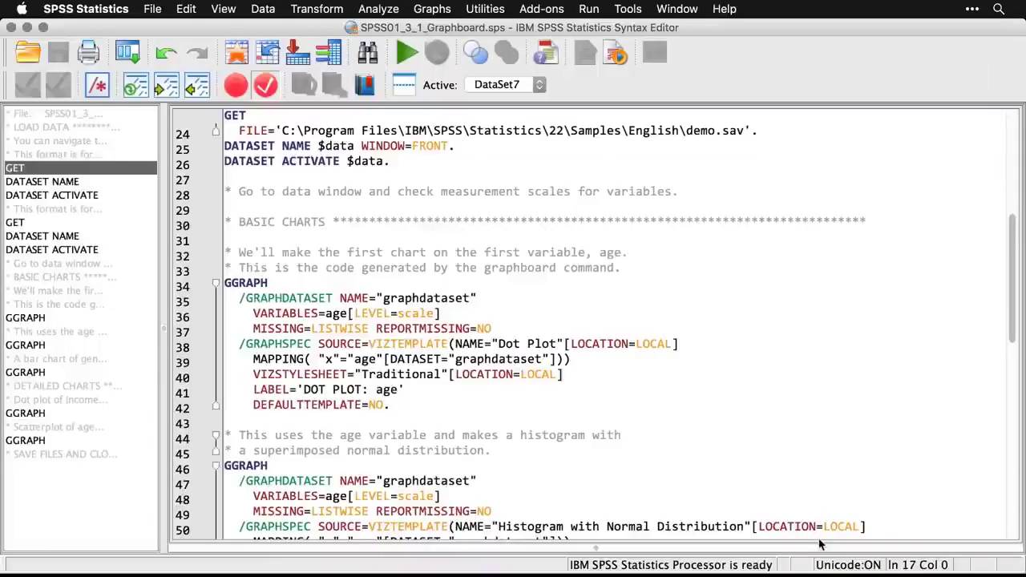
pyautogui.scroll(-2, 766, 420)
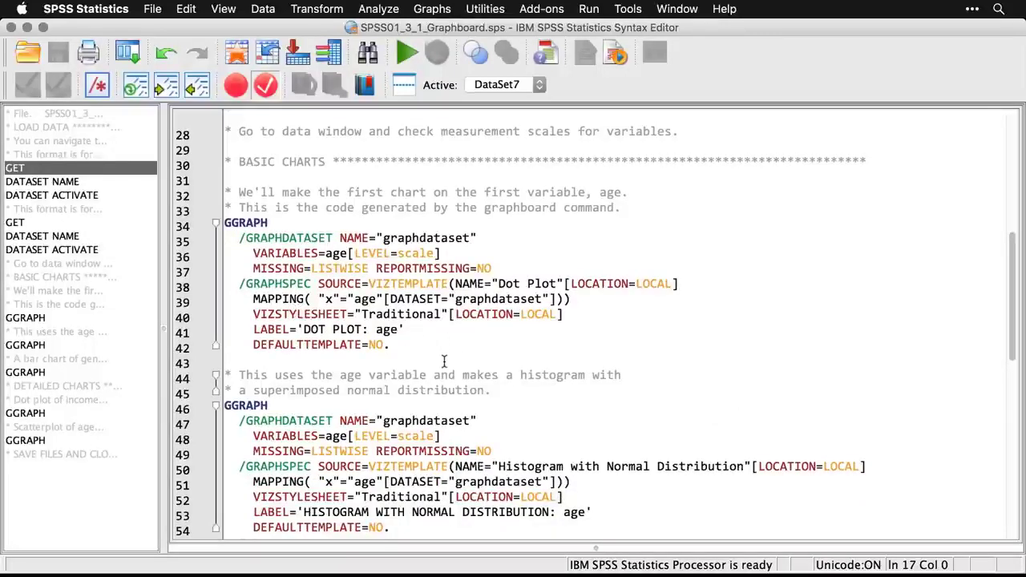
pyautogui.scroll(-3, 443, 361)
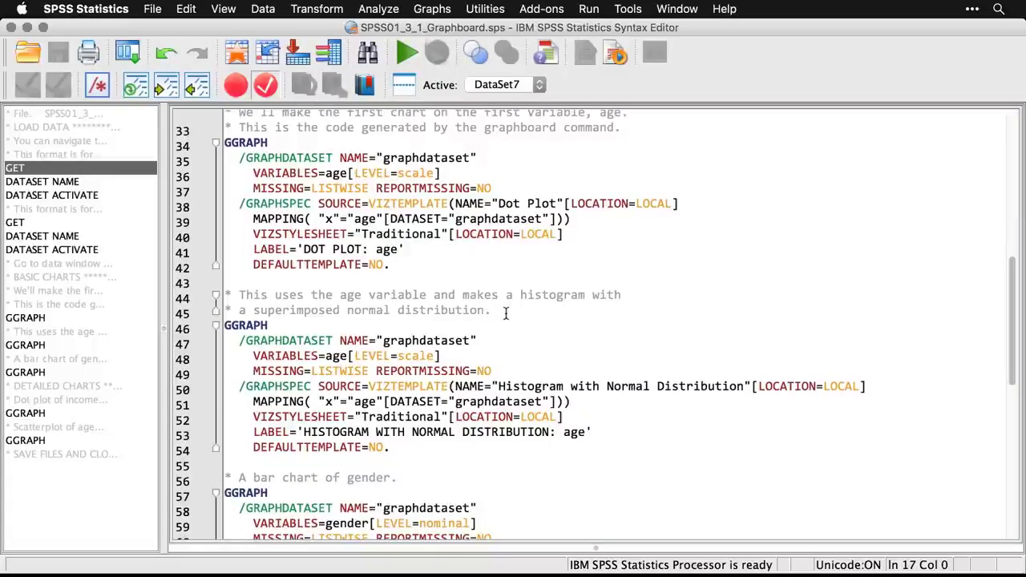
pyautogui.click(437, 10)
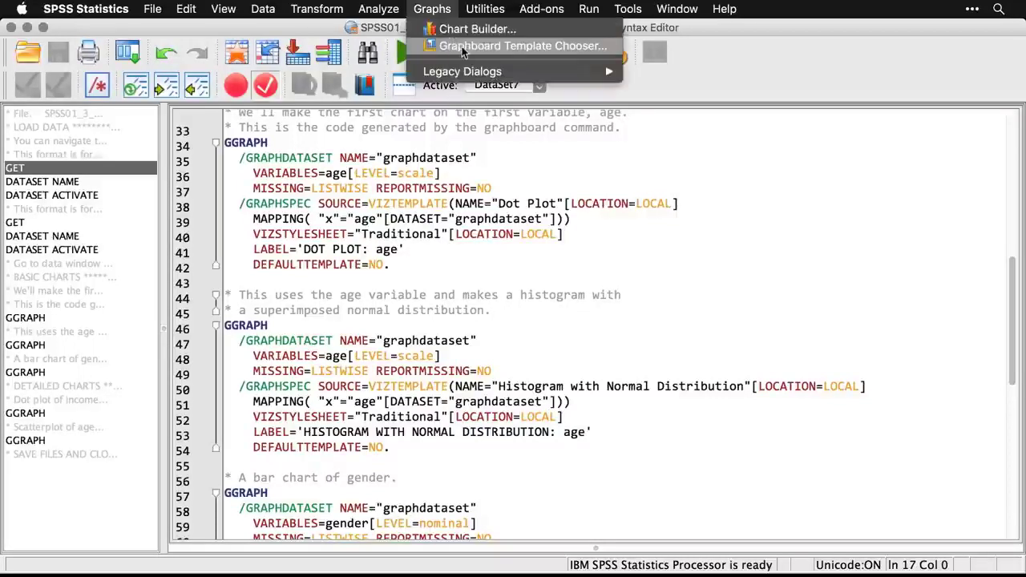
pyautogui.click(438, 46)
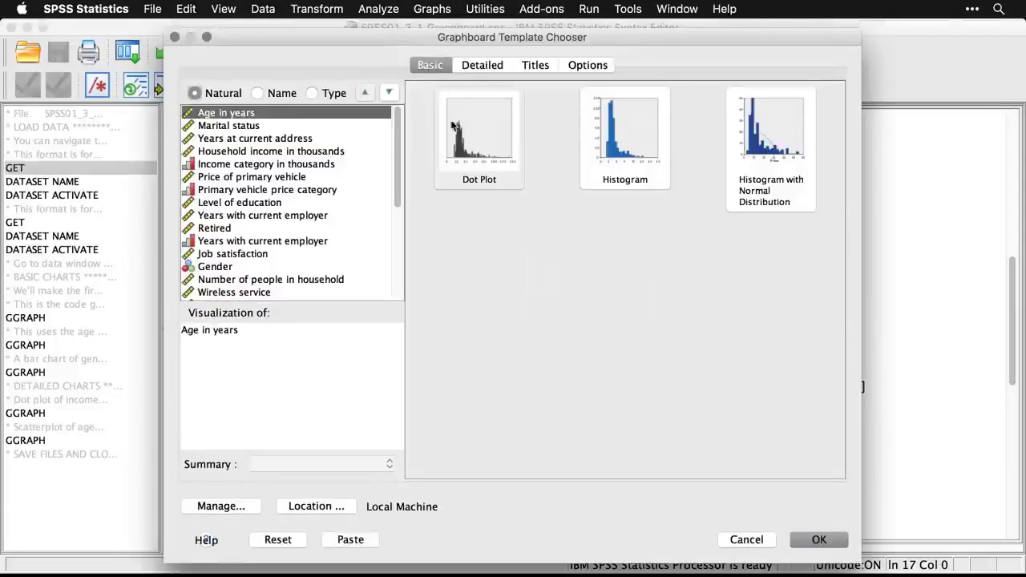
pyautogui.click(767, 155)
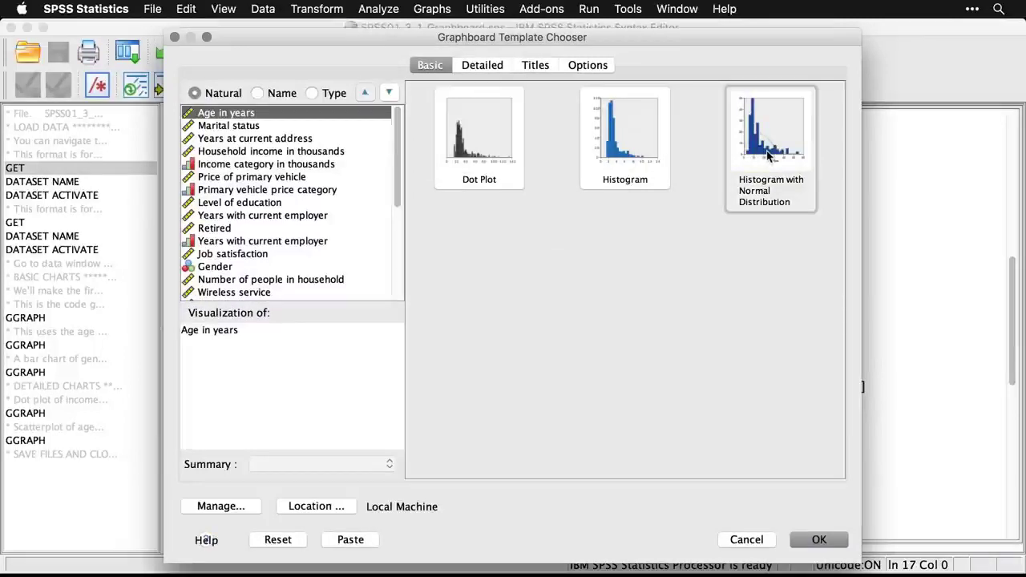
pyautogui.click(819, 539)
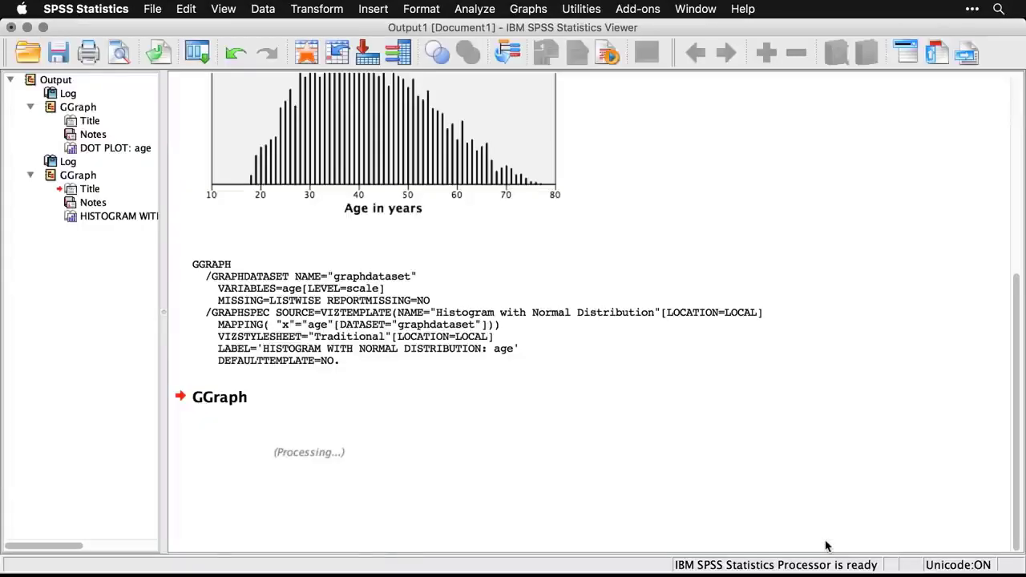
pyautogui.scroll(-5, 826, 546)
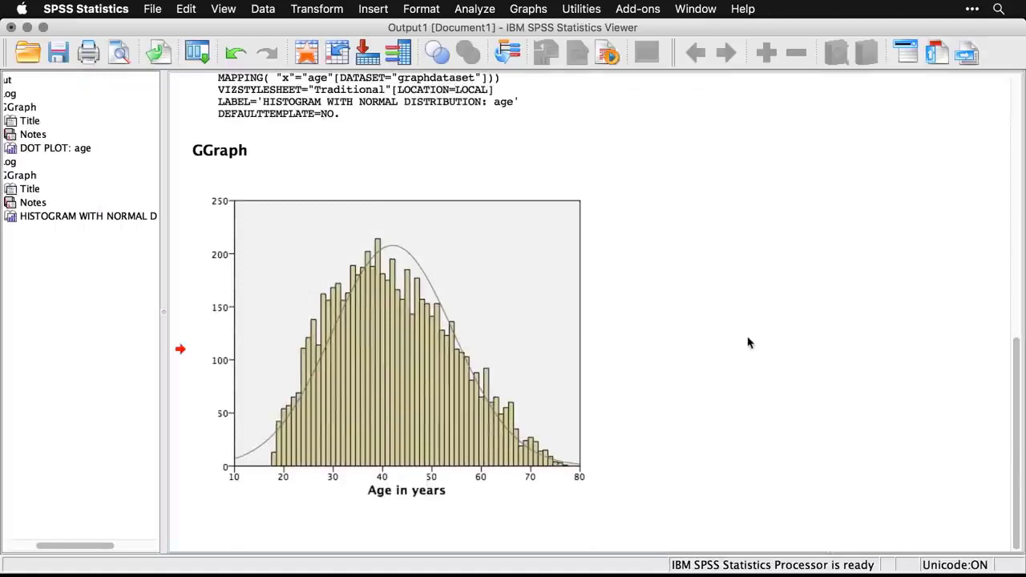
# Return to the syntax file and create a graphboard Bar of Counts chart for Gender, summarised by Count.
pyautogui.press('super+grave')
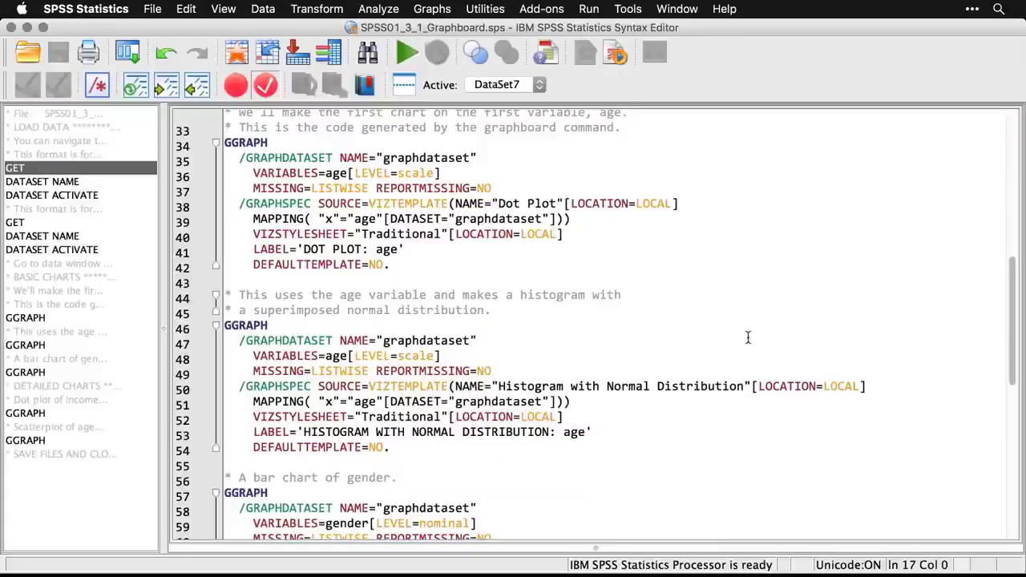
pyautogui.scroll(-5, 747, 337)
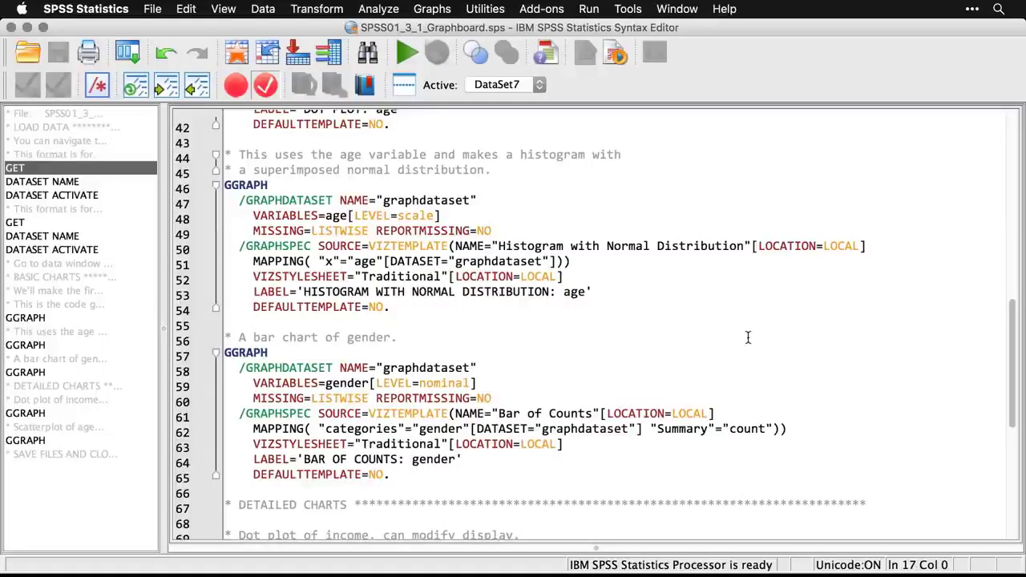
pyautogui.click(435, 11)
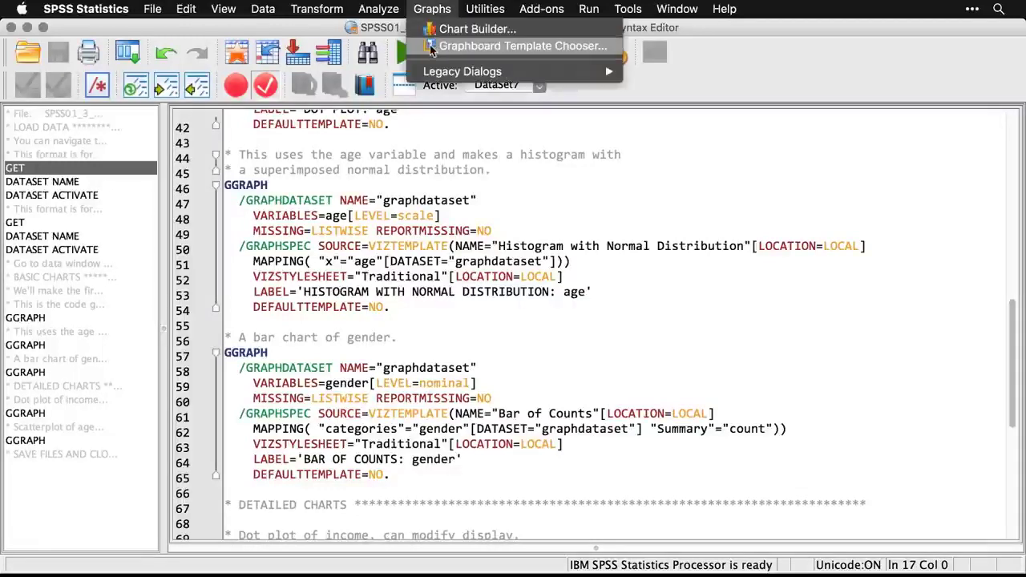
pyautogui.click(432, 46)
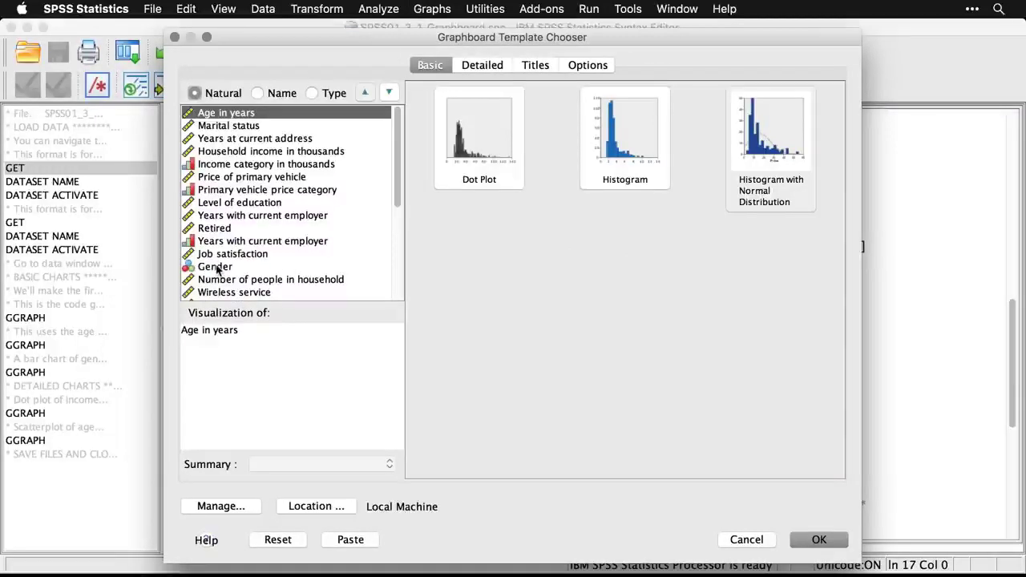
pyautogui.click(215, 267)
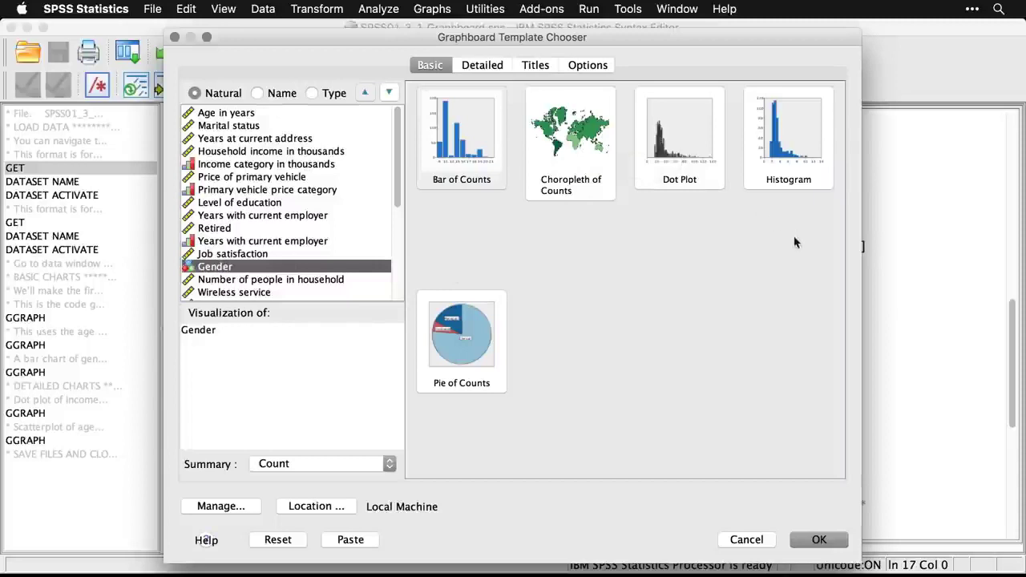
pyautogui.click(459, 149)
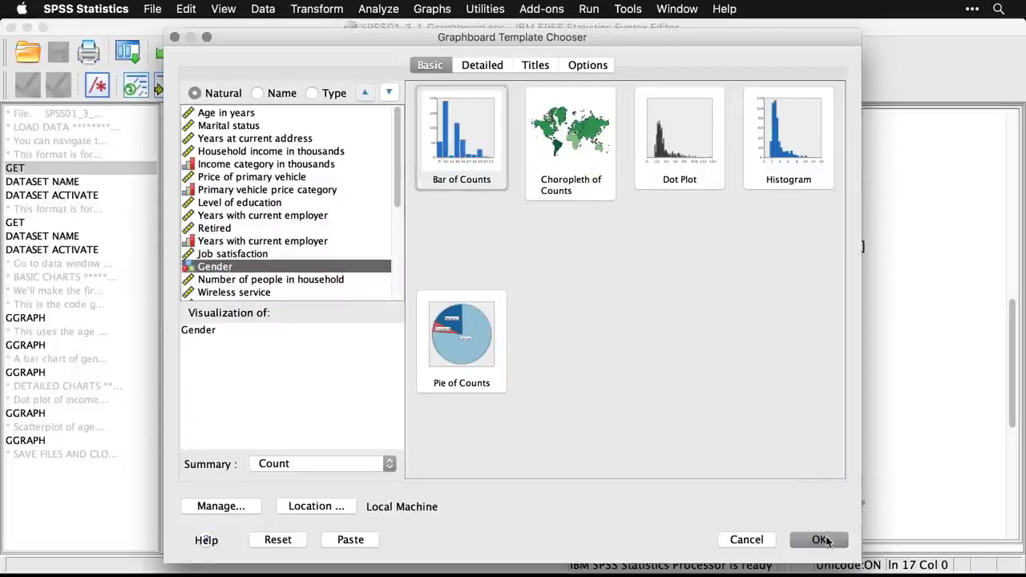
pyautogui.click(819, 540)
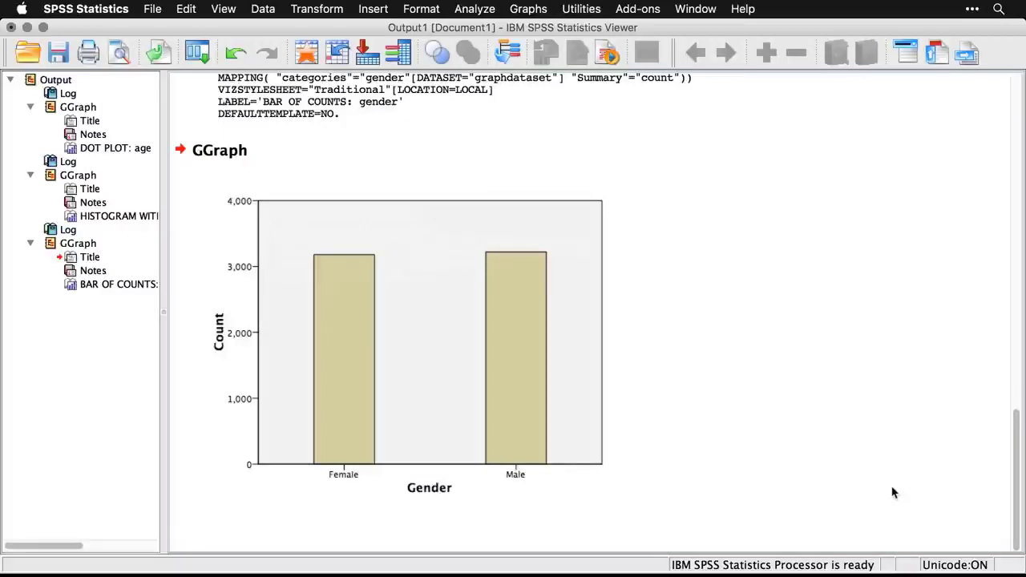
# Return to the syntax file and choose Dot Plot as the visualization type in the Graphboard Template Chooser's detailed settings.
pyautogui.press('super+grave')
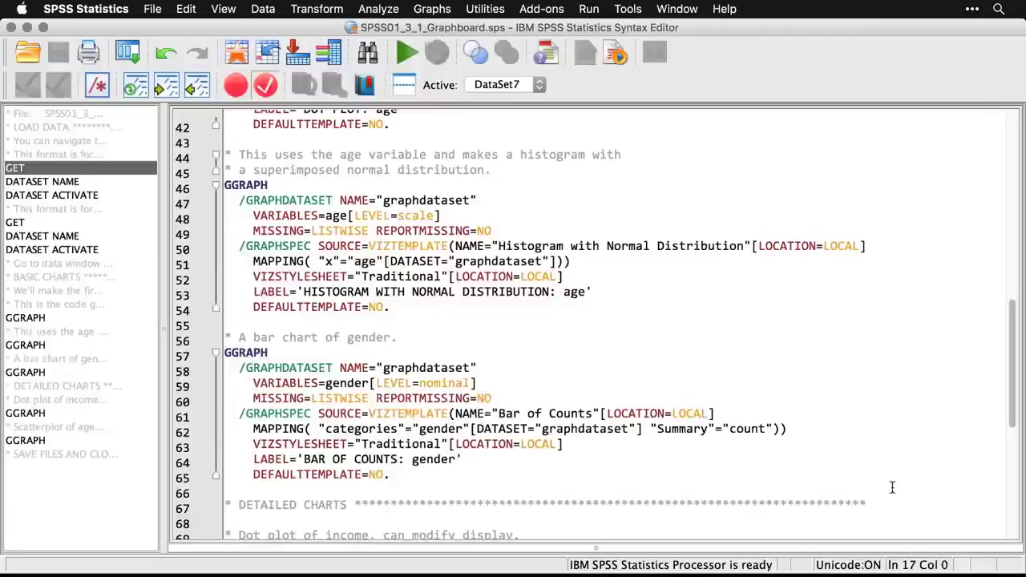
pyautogui.scroll(-3, 892, 487)
pyautogui.scroll(-2, 891, 487)
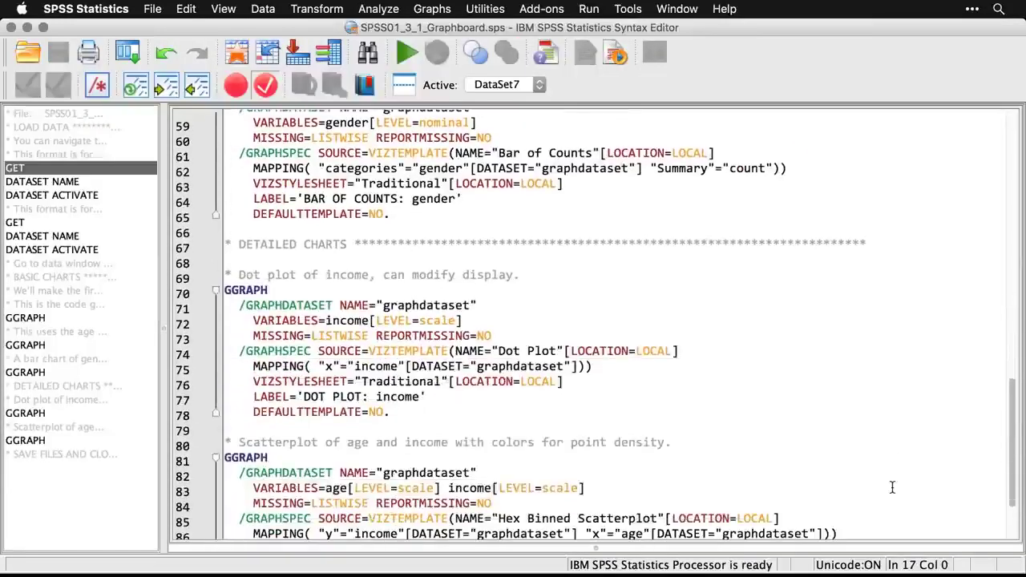
pyautogui.scroll(-1, 892, 487)
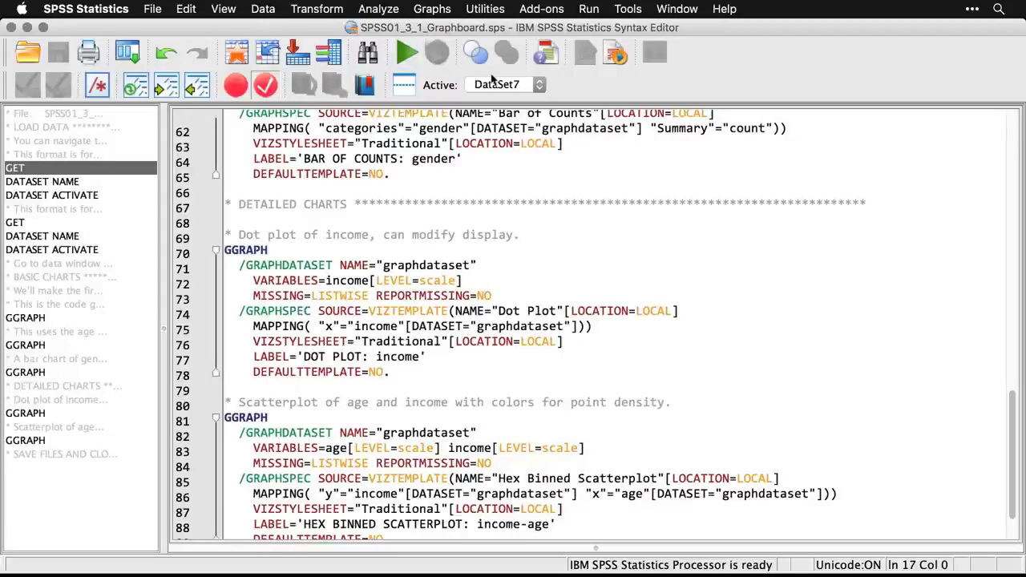
pyautogui.click(420, 8)
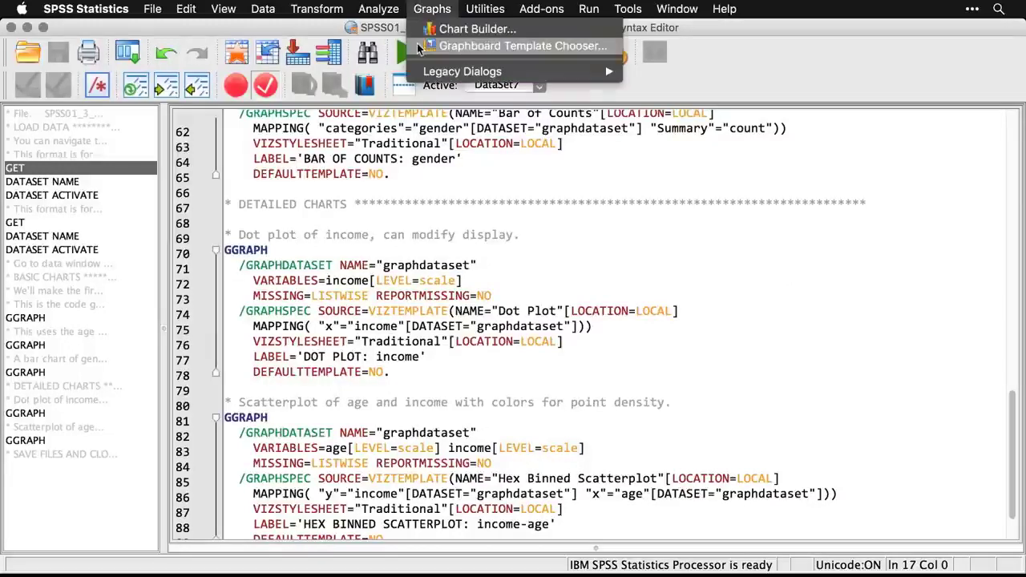
pyautogui.click(449, 46)
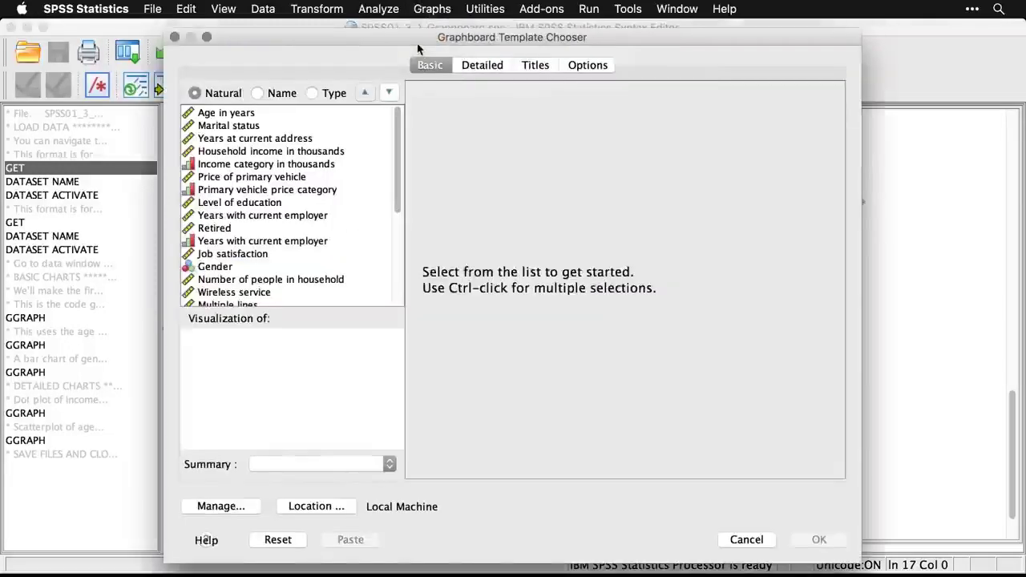
pyautogui.click(484, 66)
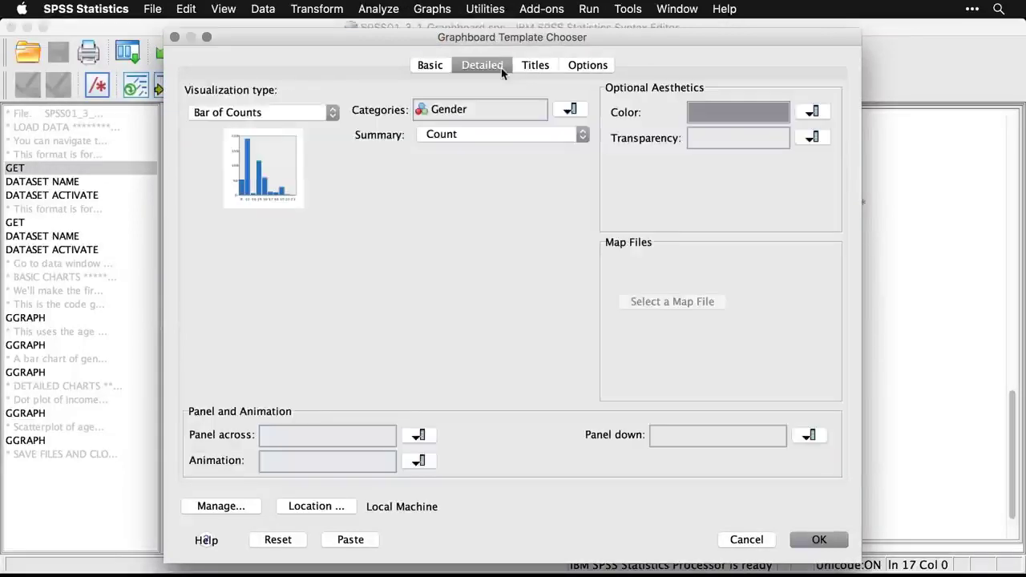
pyautogui.click(323, 119)
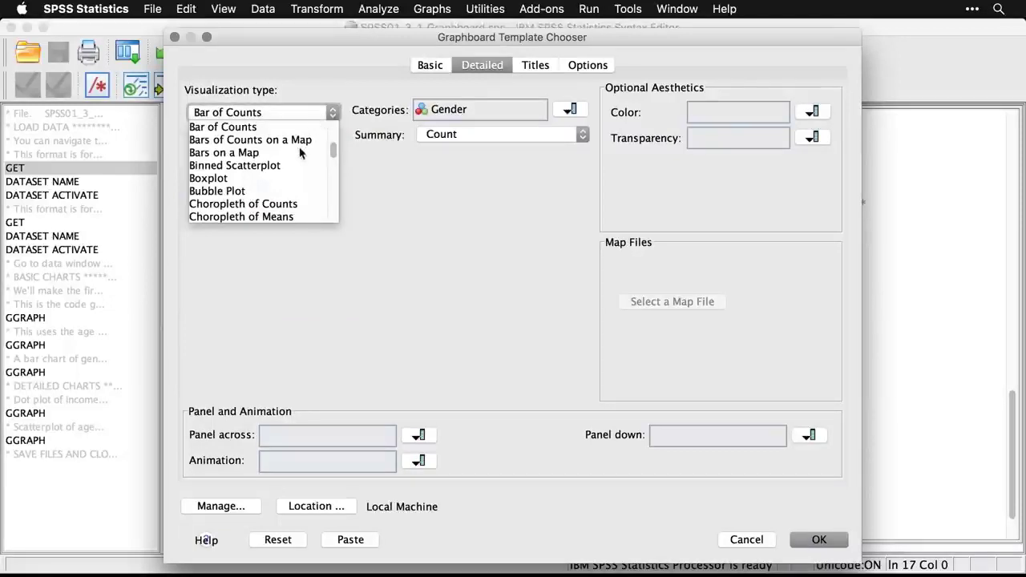
pyautogui.scroll(-1, 300, 152)
pyautogui.scroll(-3, 301, 152)
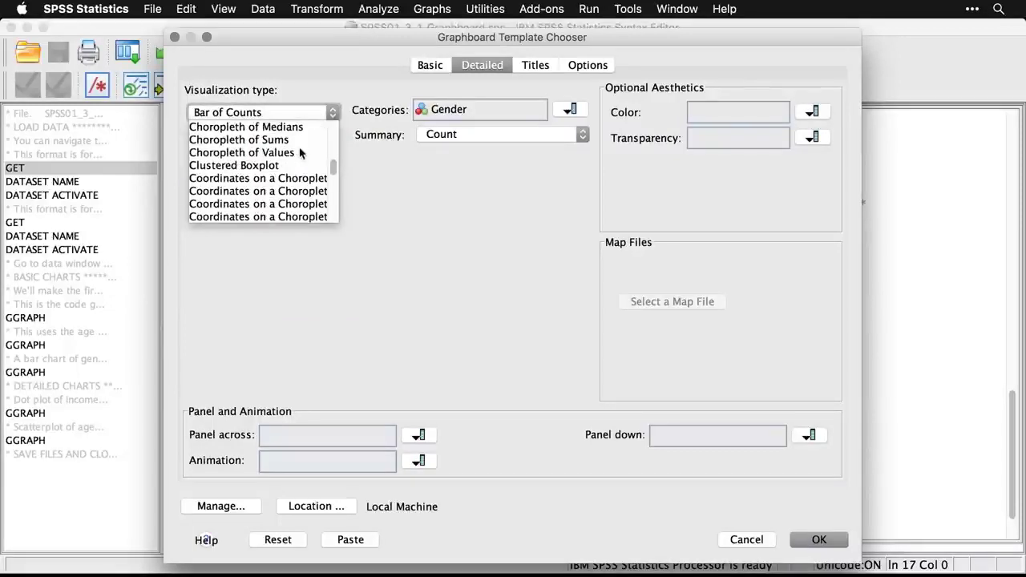
pyautogui.scroll(-3, 300, 152)
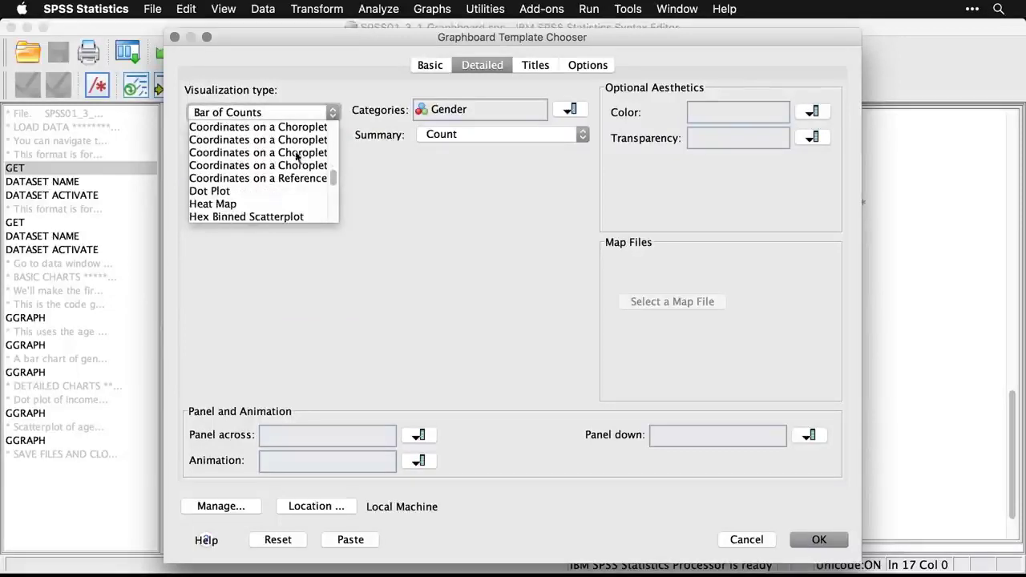
pyautogui.click(216, 193)
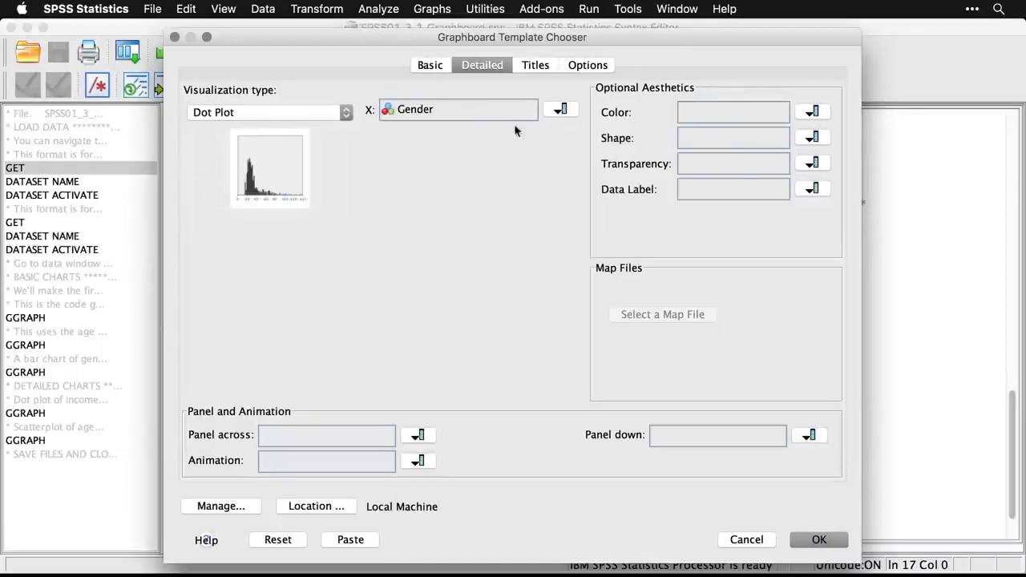
# Set the dot plot's X variable to Household income in thousands and create the chart.
pyautogui.click(559, 111)
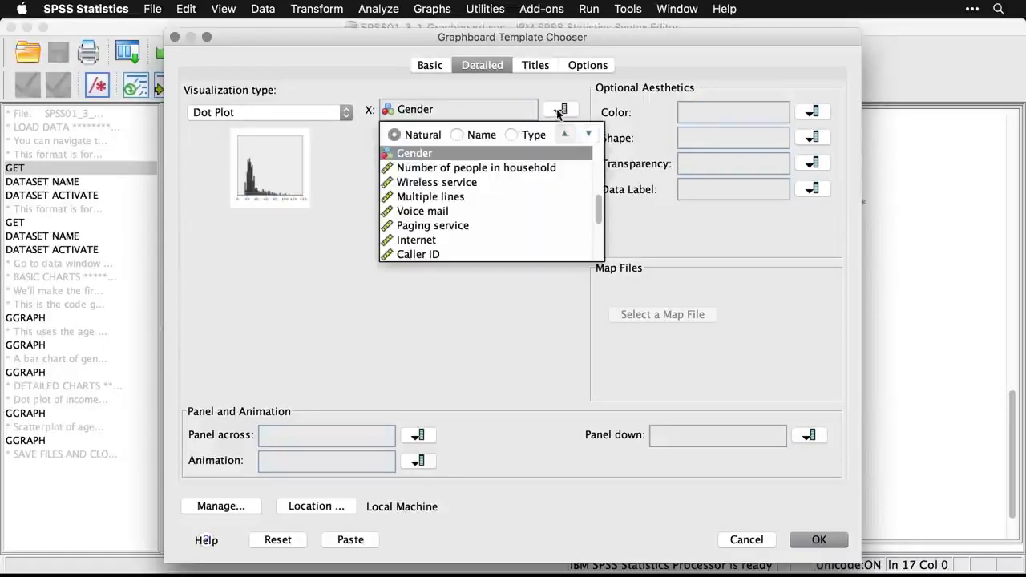
pyautogui.click(597, 173)
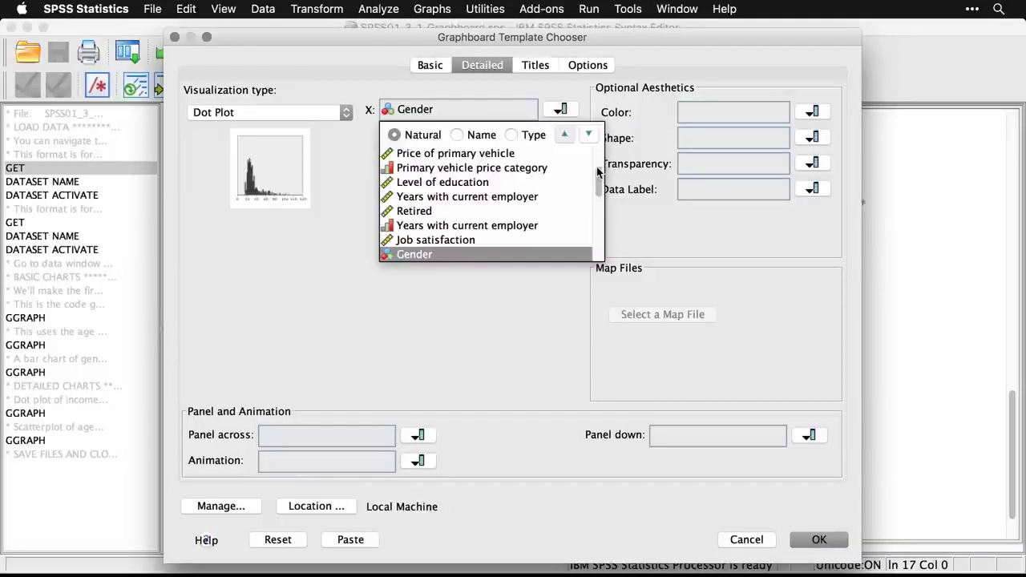
pyautogui.click(597, 159)
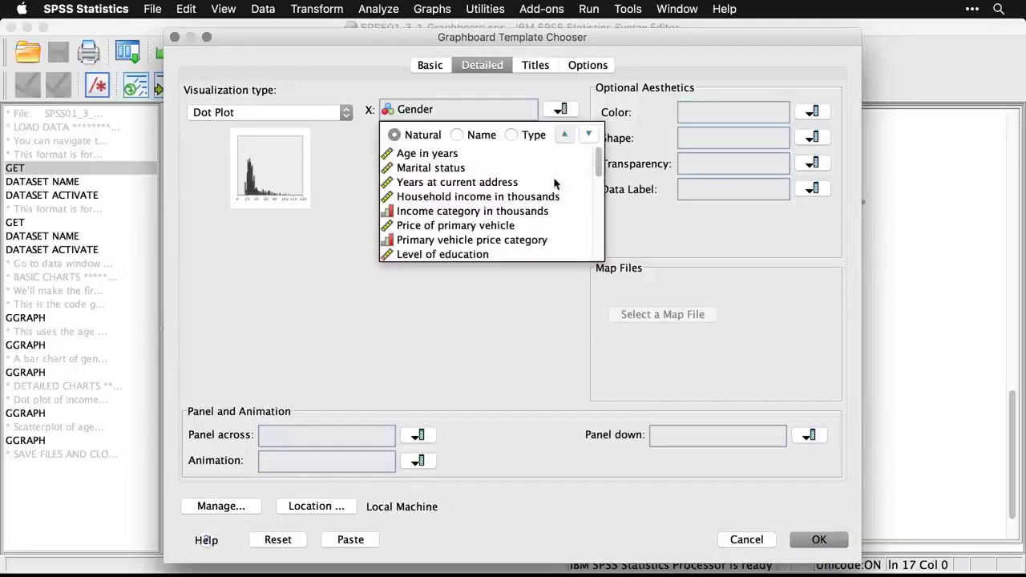
pyautogui.click(522, 199)
pyautogui.click(521, 198)
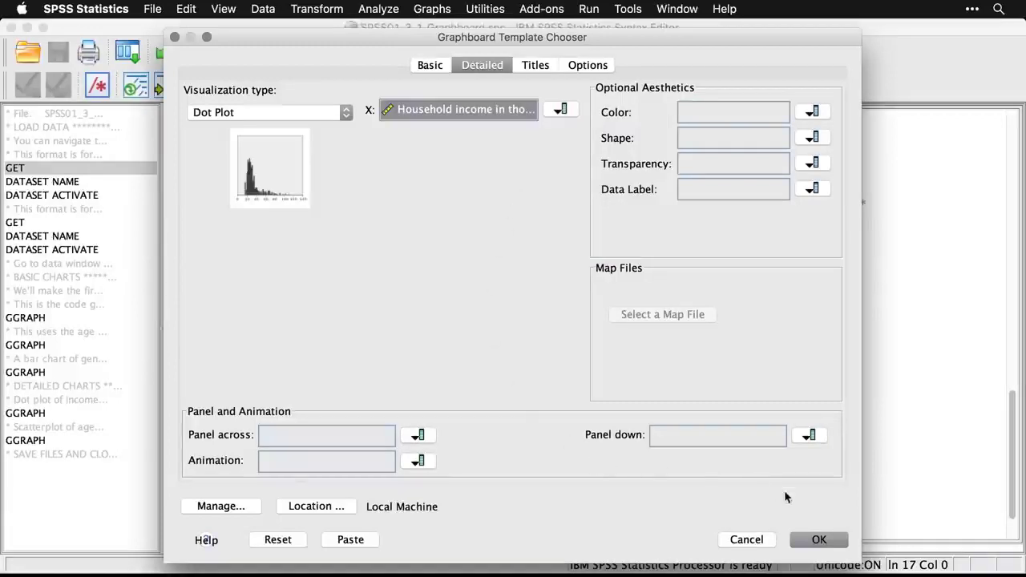
pyautogui.click(819, 538)
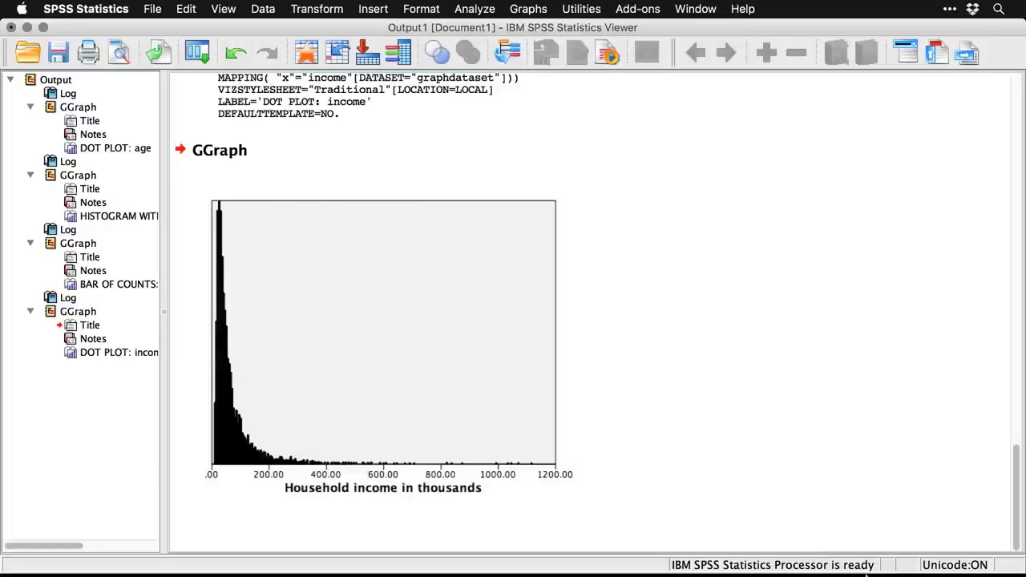
# Open the income dot plot in the Graphboard Editor and set the axis labels' minimum decimal digits to 0.
pyautogui.click(566, 474)
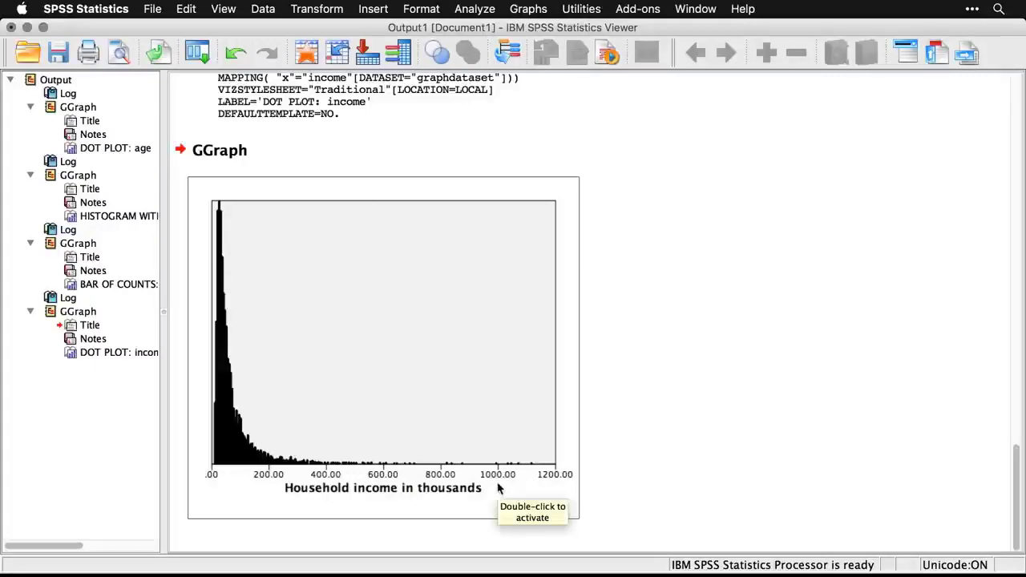
pyautogui.doubleClick(250, 442)
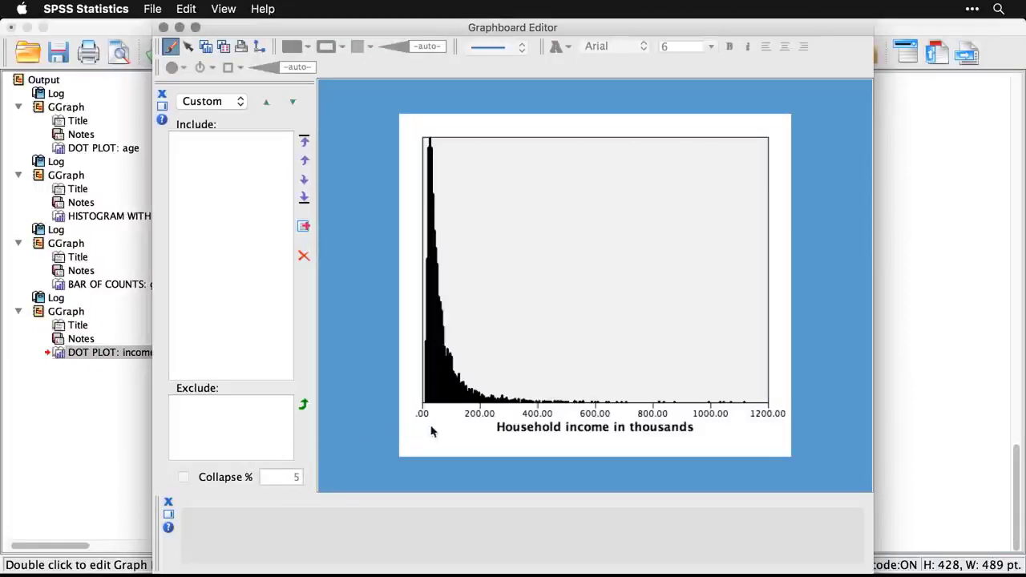
pyautogui.click(487, 417)
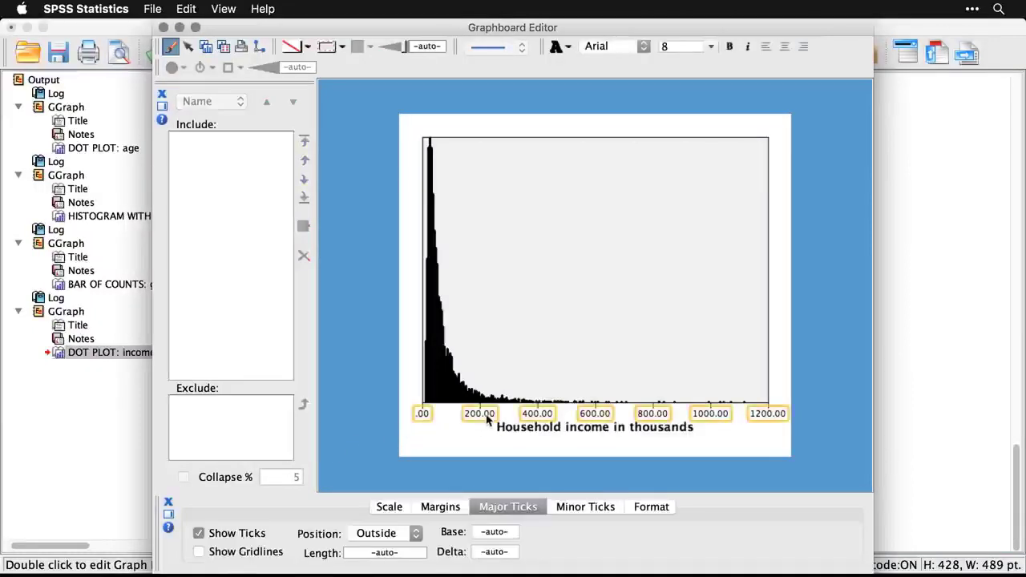
pyautogui.click(648, 508)
pyautogui.click(613, 532)
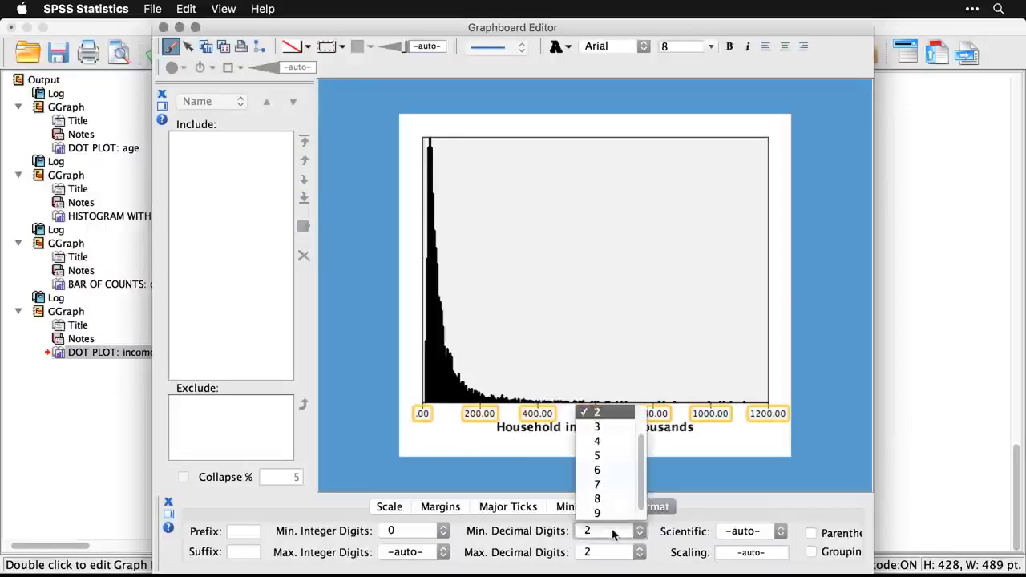
pyautogui.scroll(3, 639, 433)
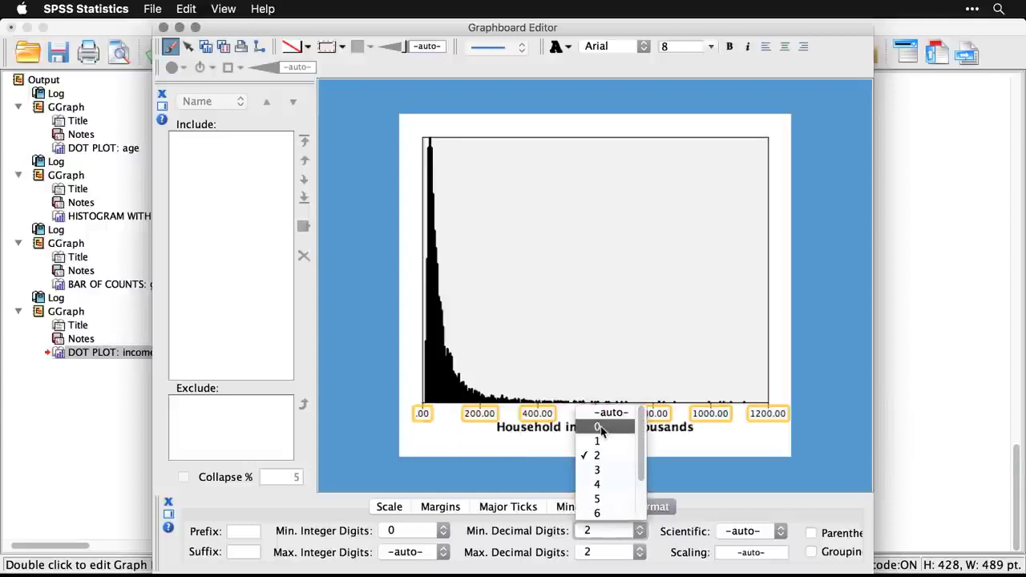
pyautogui.click(601, 429)
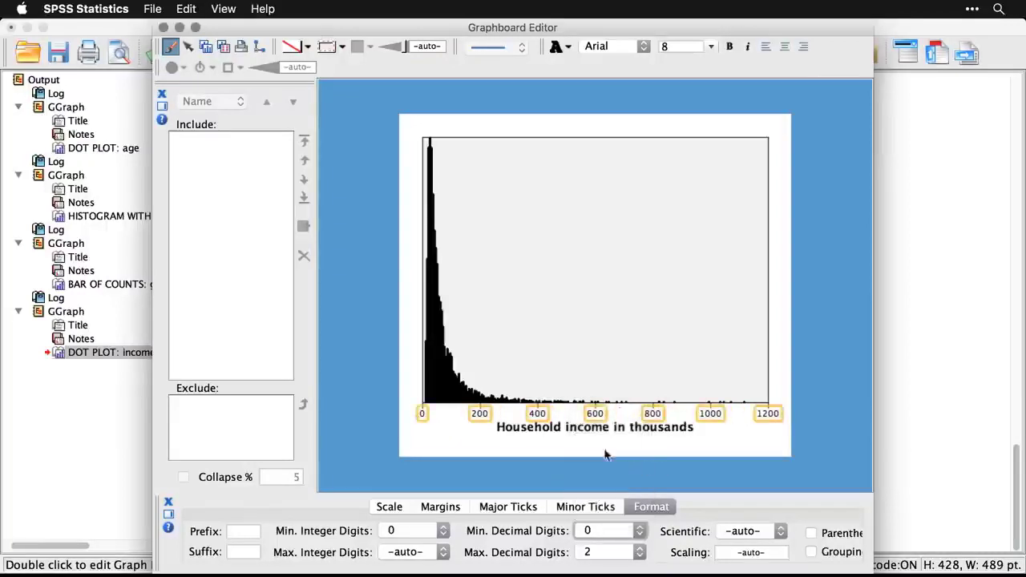
# Change the modifier of the income dot plot's points to Dodge and deselect them to view the chart.
pyautogui.click(439, 379)
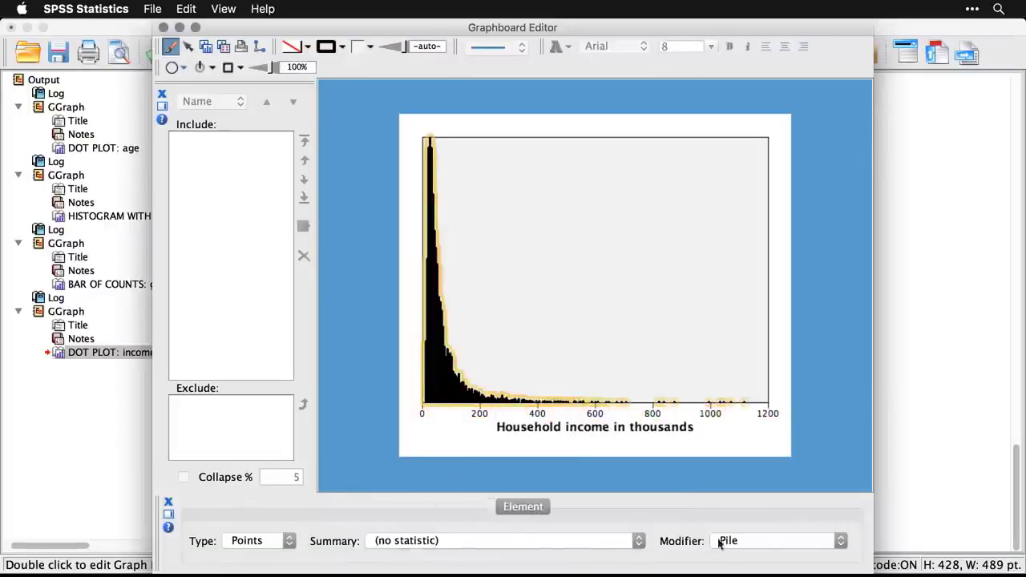
pyautogui.click(821, 548)
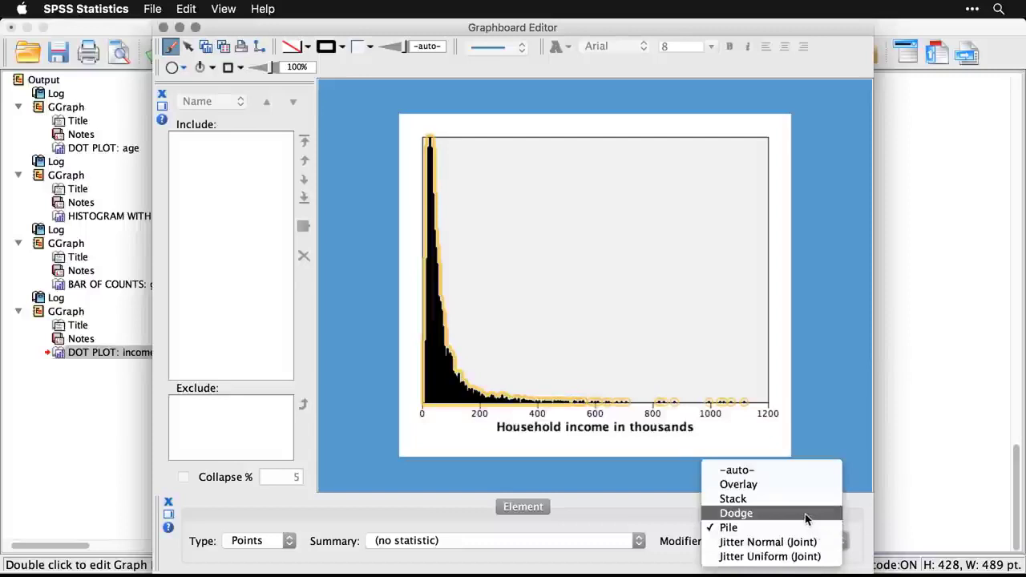
pyautogui.click(805, 514)
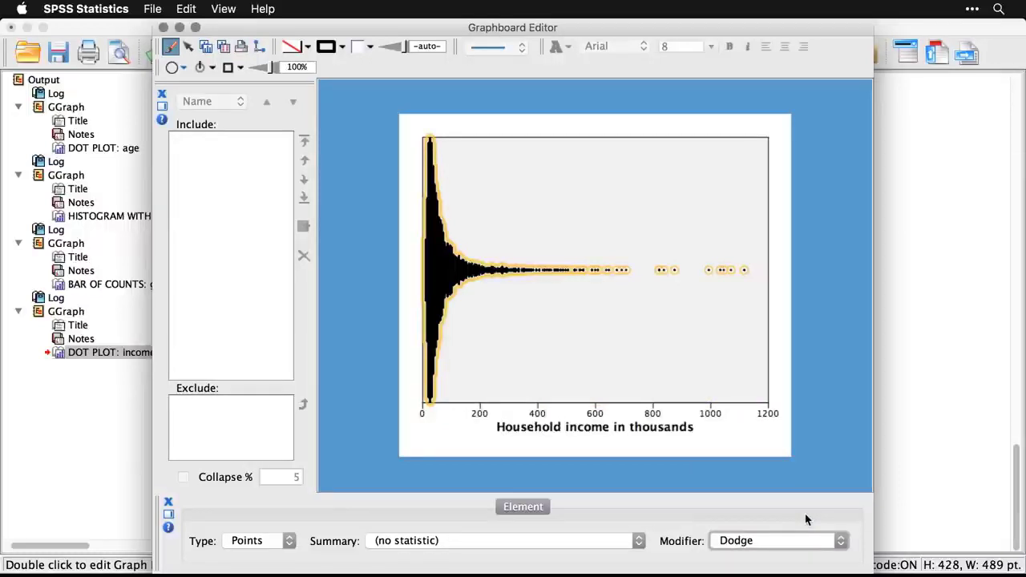
pyautogui.click(720, 318)
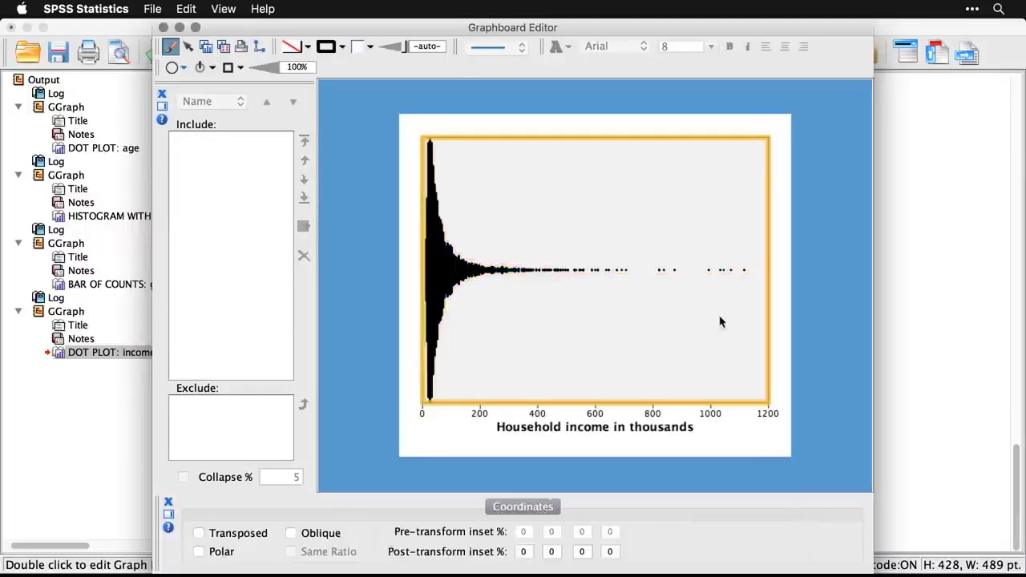
pyautogui.click(816, 325)
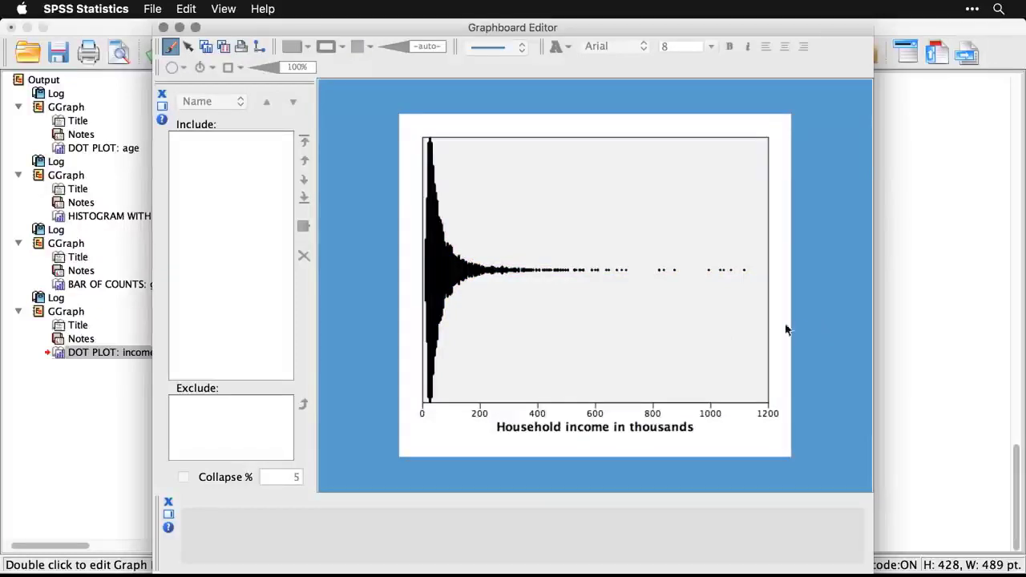
# Change the modifier of the income points to Jitter Normal (Joint) and view the chart without a selection.
pyautogui.click(446, 275)
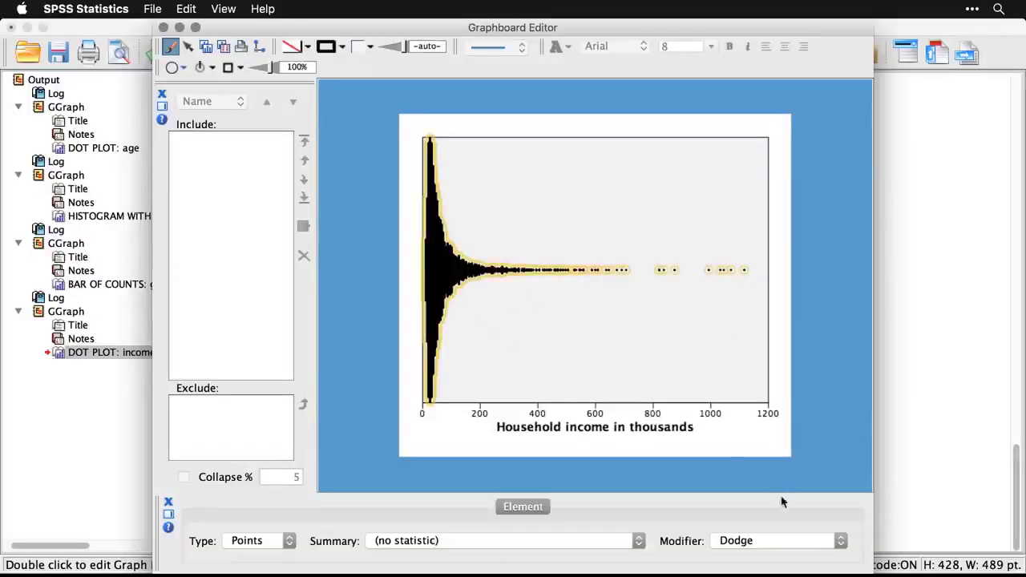
pyautogui.click(795, 541)
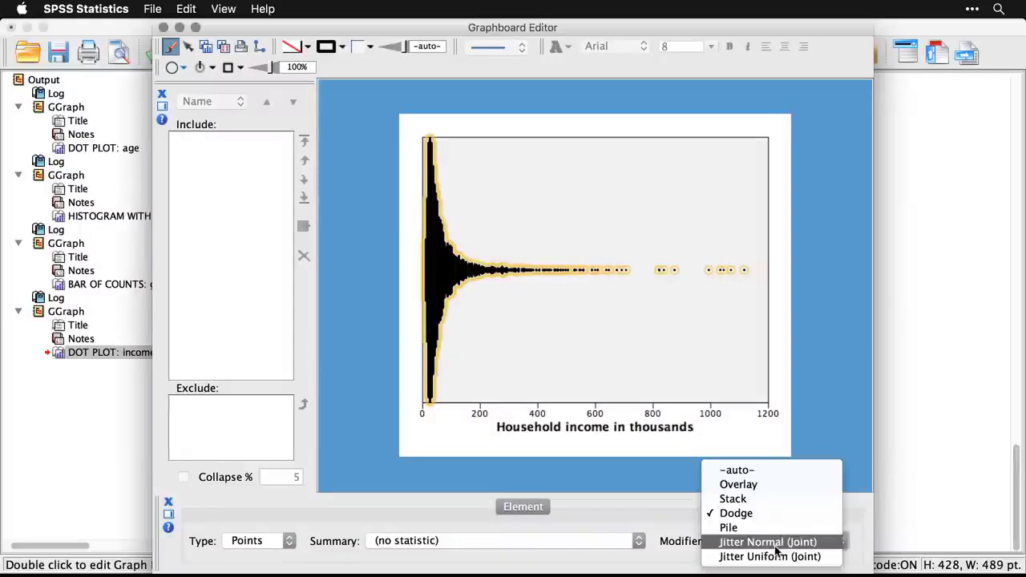
pyautogui.click(767, 542)
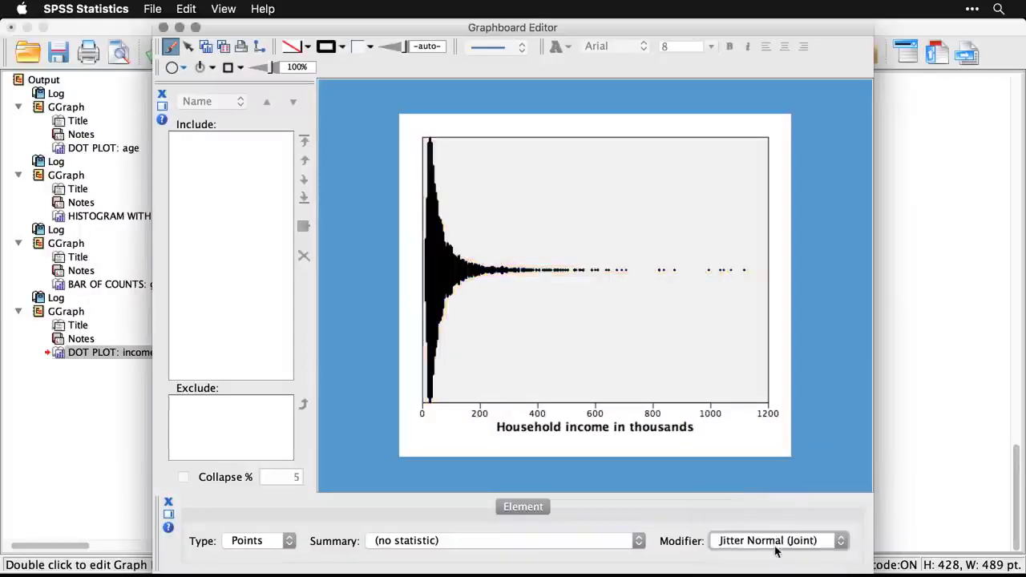
pyautogui.click(828, 336)
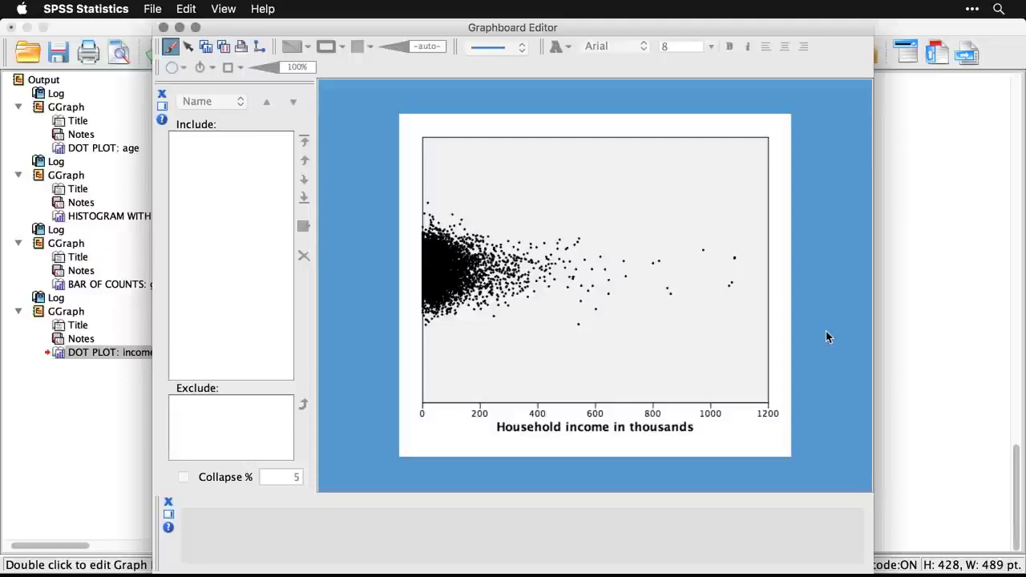
# Set the modifier of the income points to Jitter Uniform (Joint) and clear the selection.
pyautogui.click(437, 286)
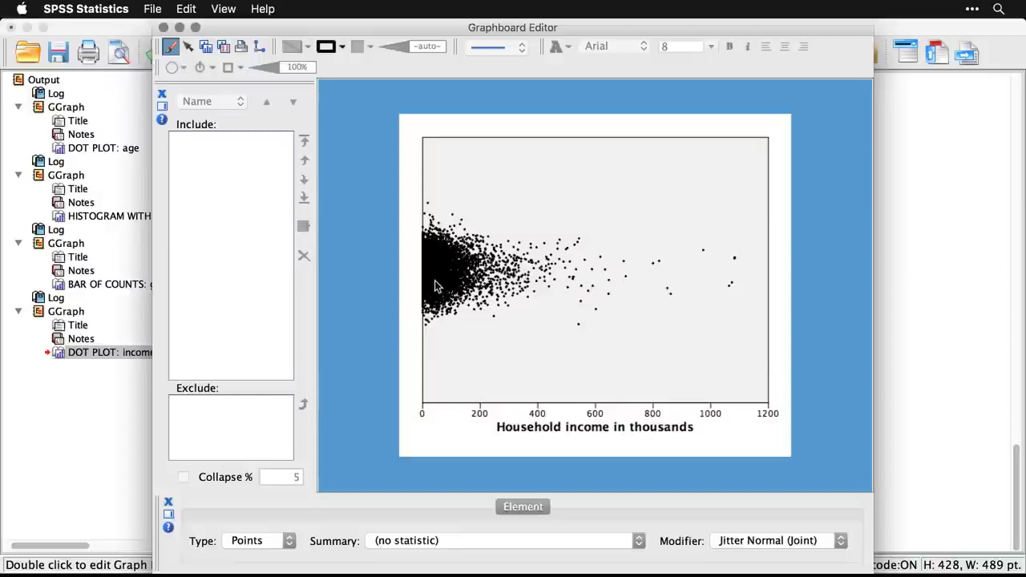
pyautogui.click(782, 544)
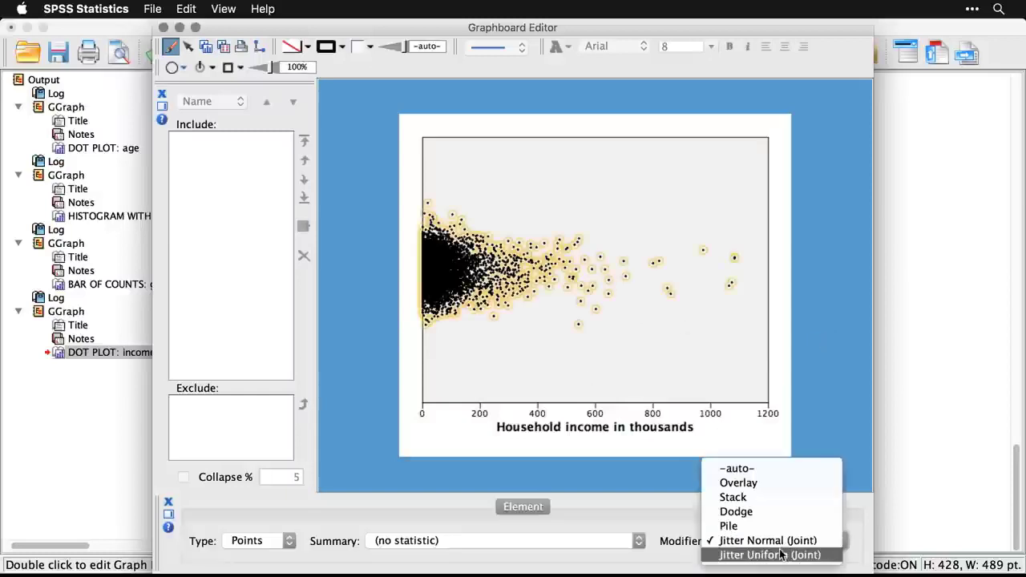
pyautogui.click(781, 553)
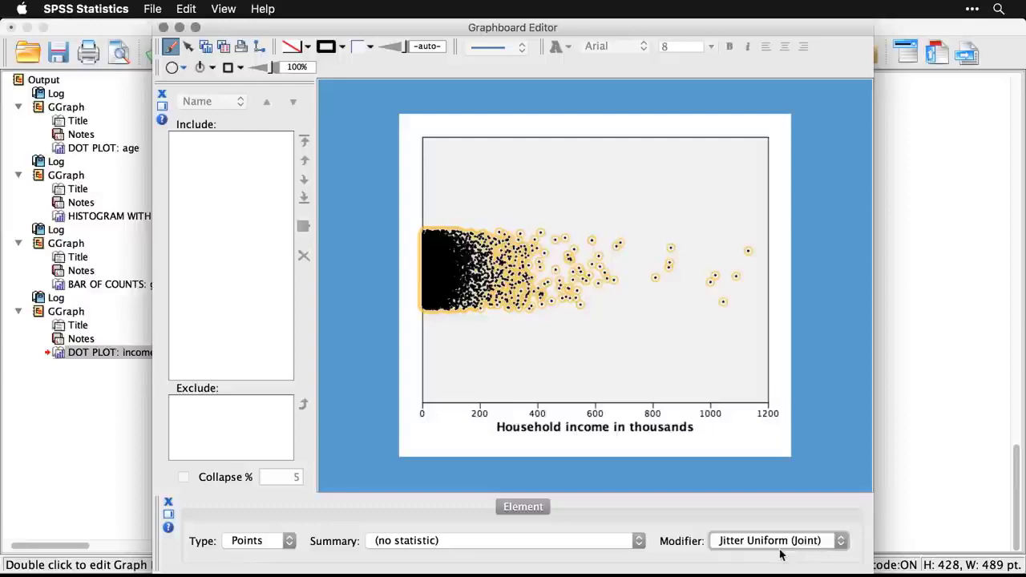
pyautogui.click(829, 385)
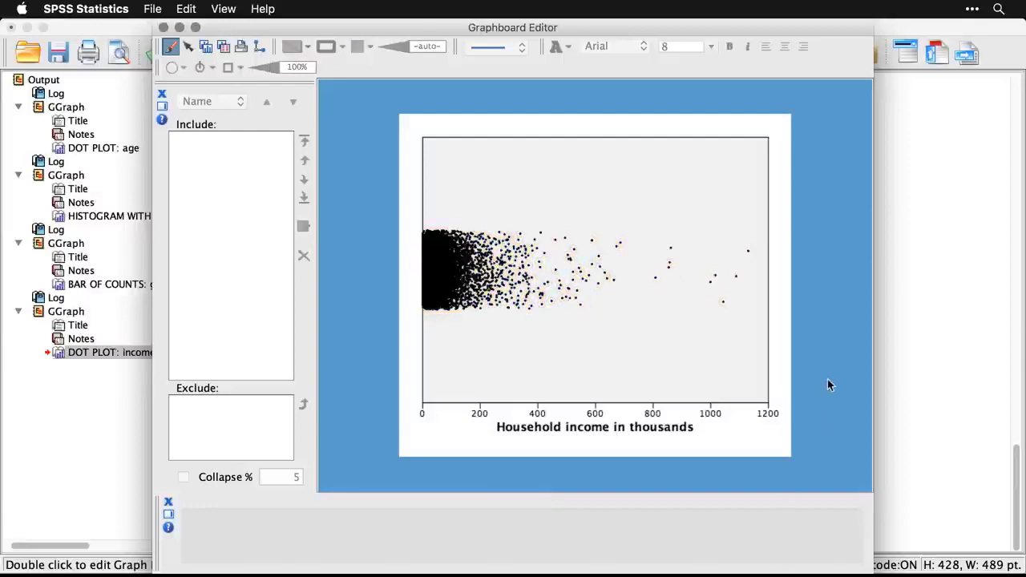
# Set the modifier of the income points back to Dodge, clear the selection and close the Graphboard Editor.
pyautogui.click(432, 278)
pyautogui.click(782, 541)
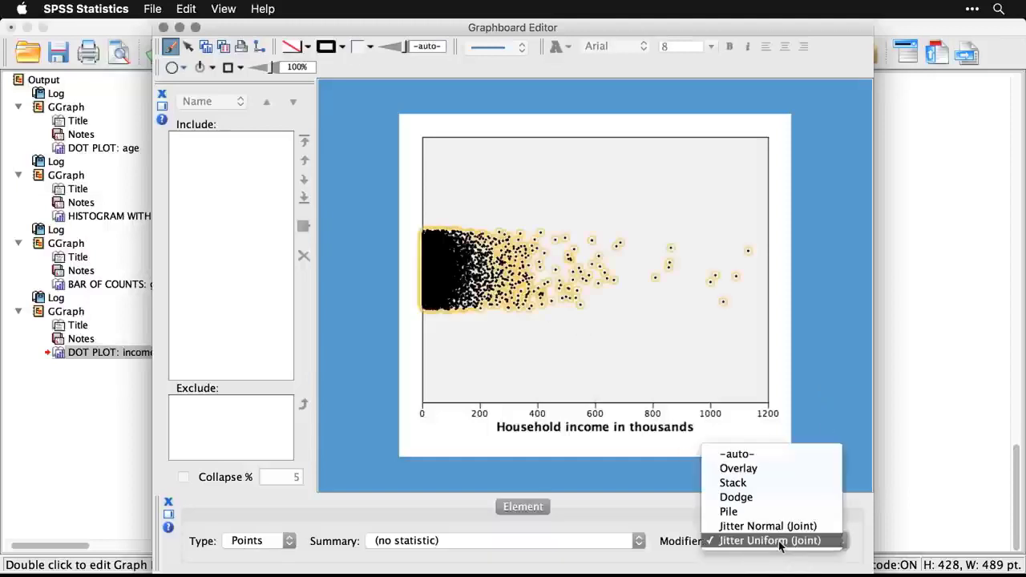
pyautogui.click(775, 498)
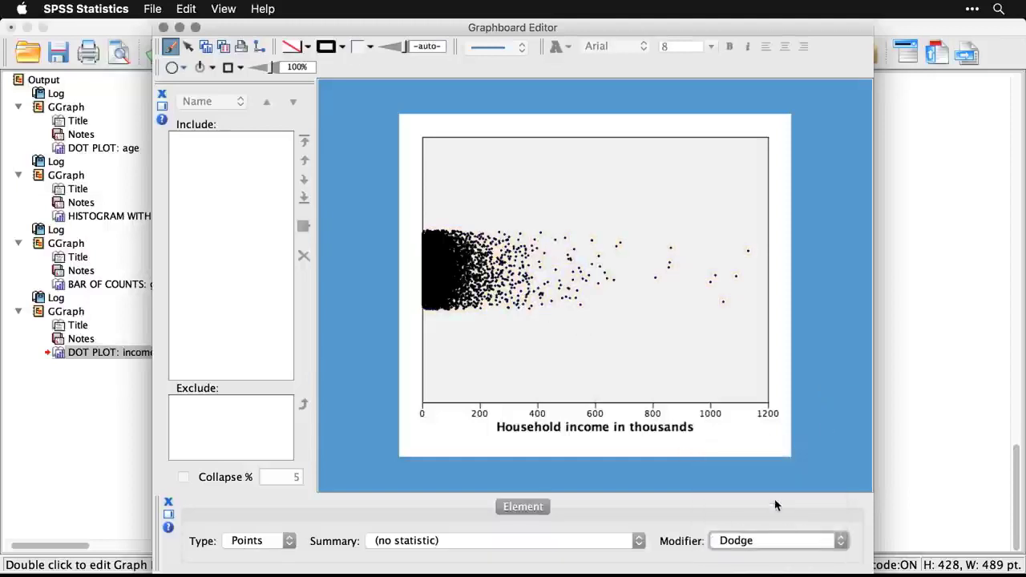
pyautogui.click(812, 428)
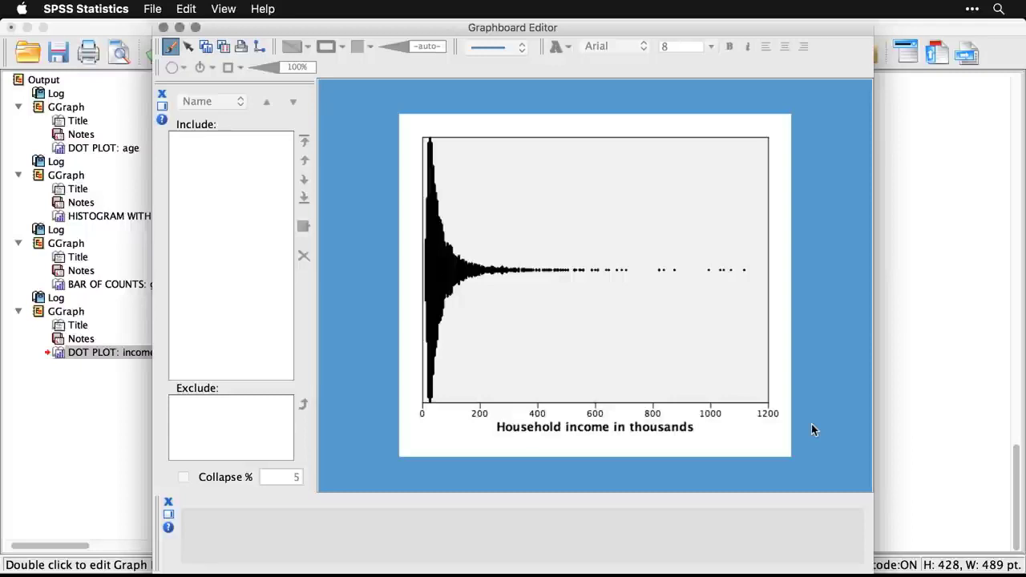
pyautogui.click(163, 28)
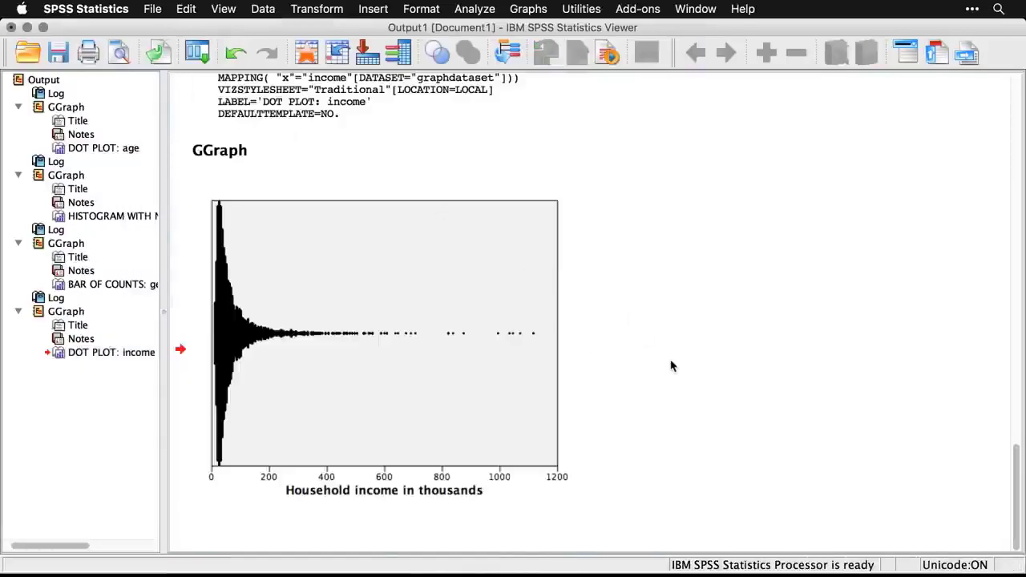
# Run the GGRAPH command for the Hex Binned Scatterplot of age and income from the Graphboard syntax file.
pyautogui.press('super+grave')
pyautogui.scroll(-4, 670, 361)
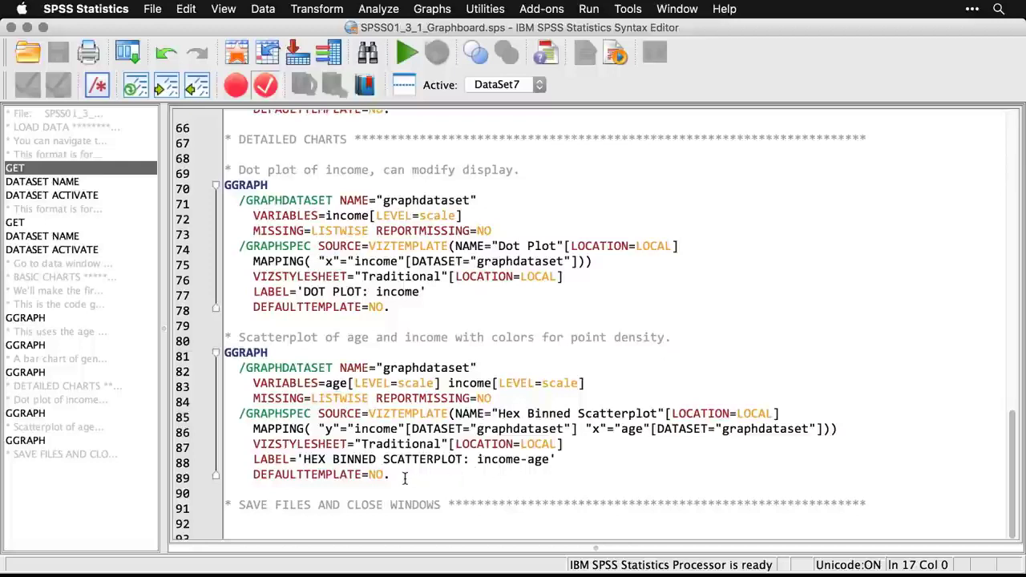
pyautogui.moveTo(405, 478); pyautogui.dragTo(217, 355)
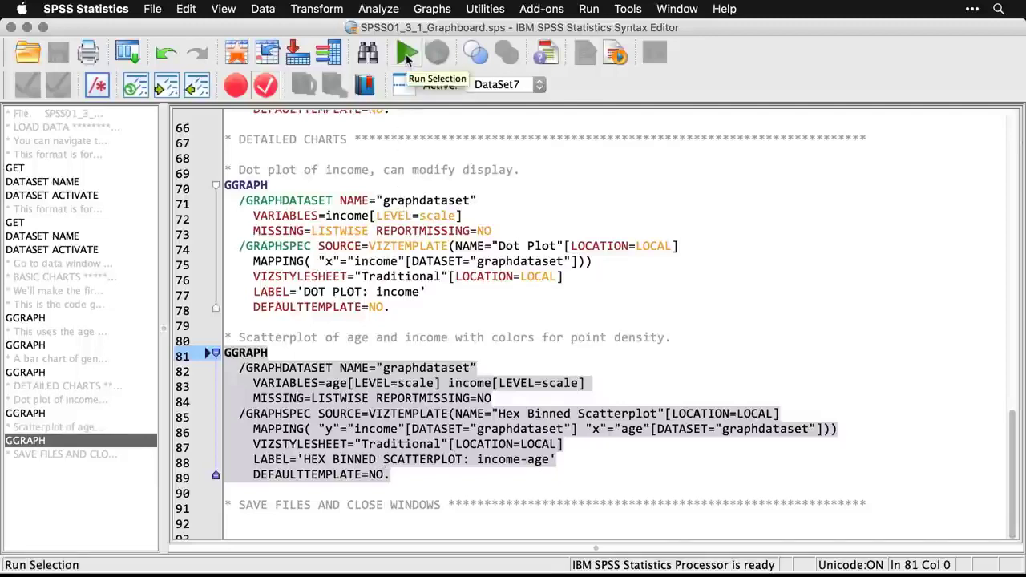
pyautogui.click(406, 54)
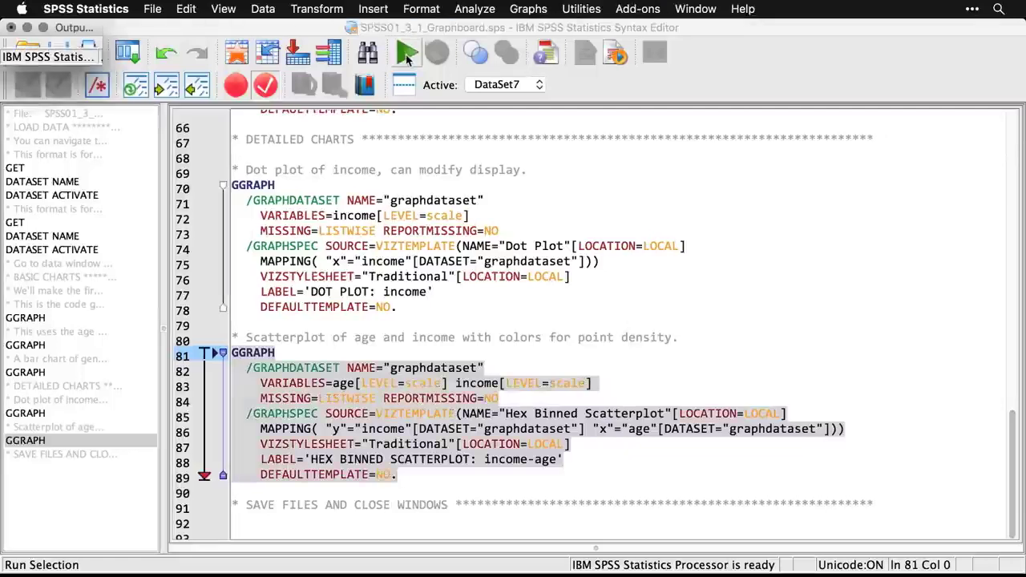
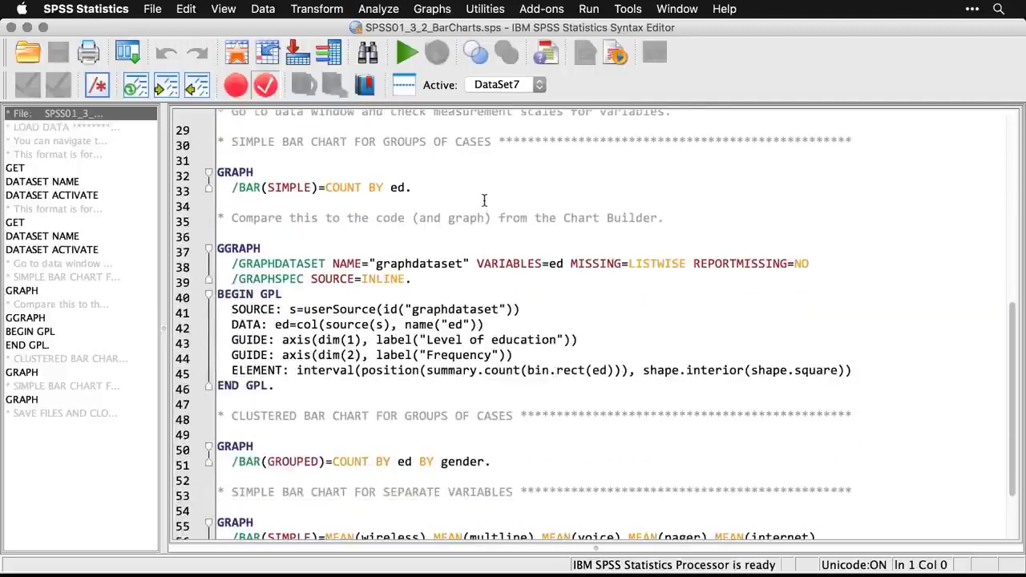
# Create a legacy simple bar chart with summaries for groups of cases, using Level of education [ed] as the category axis.
pyautogui.click(437, 12)
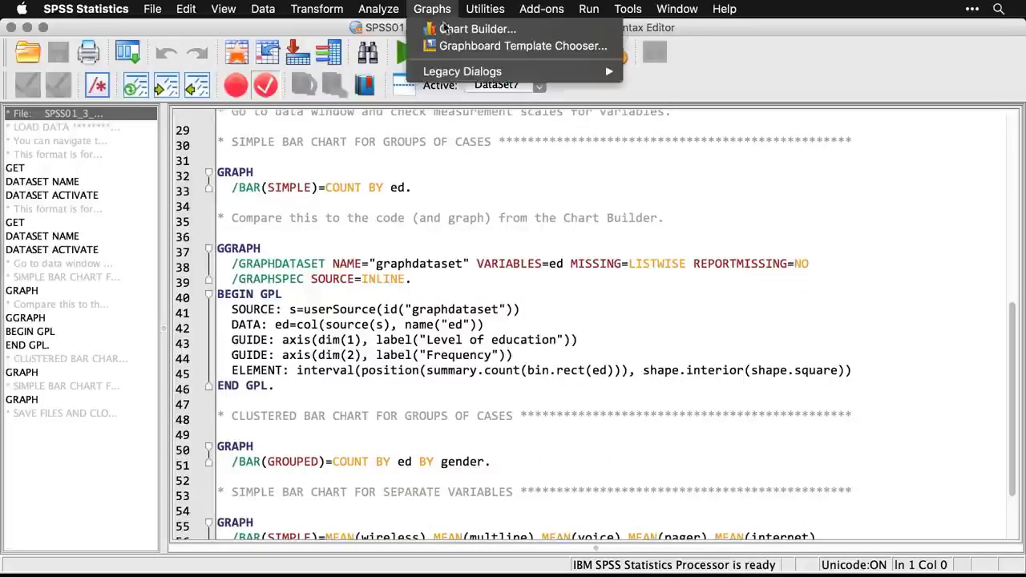
pyautogui.moveTo(460, 72)
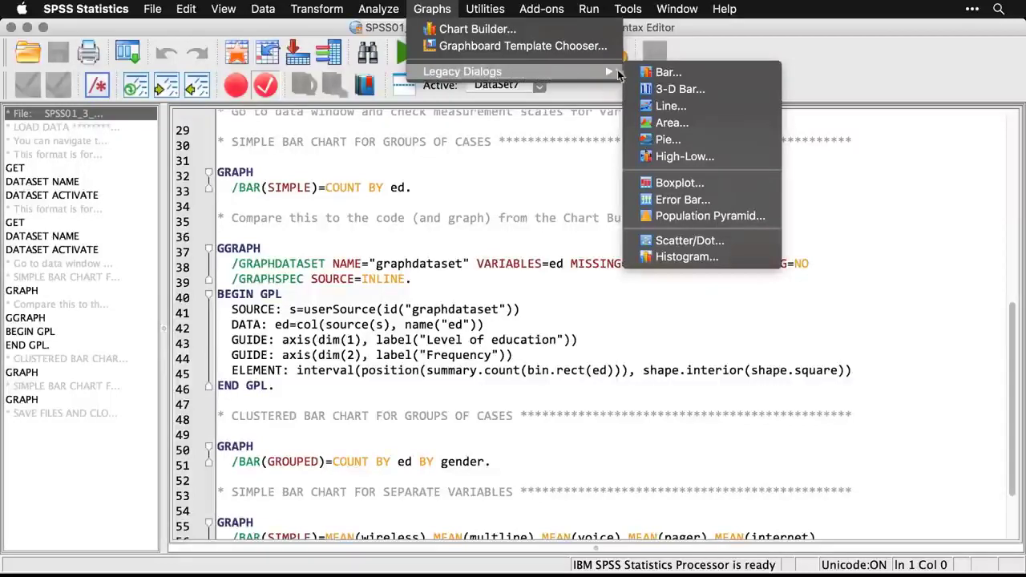
pyautogui.click(664, 72)
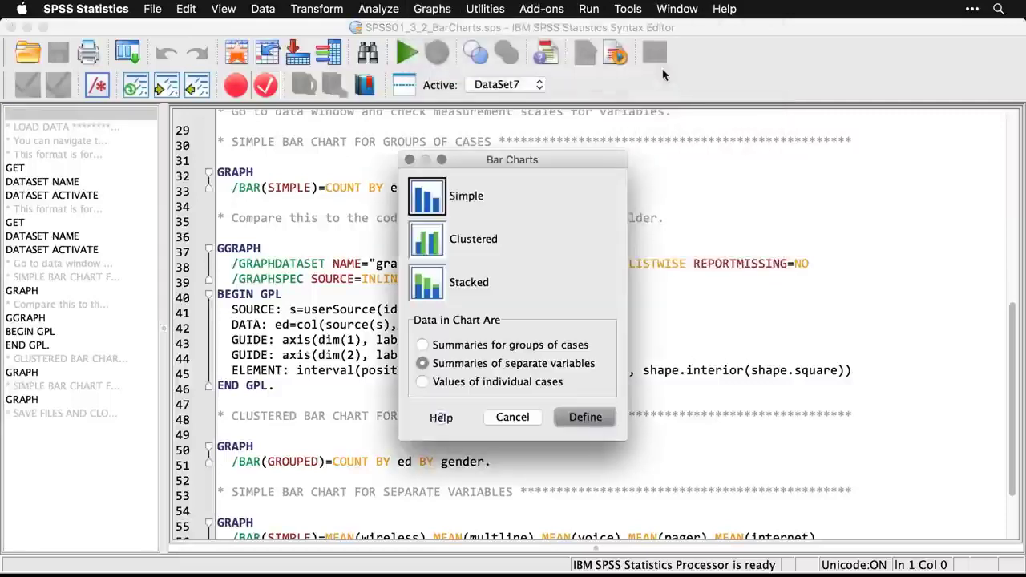
pyautogui.click(423, 346)
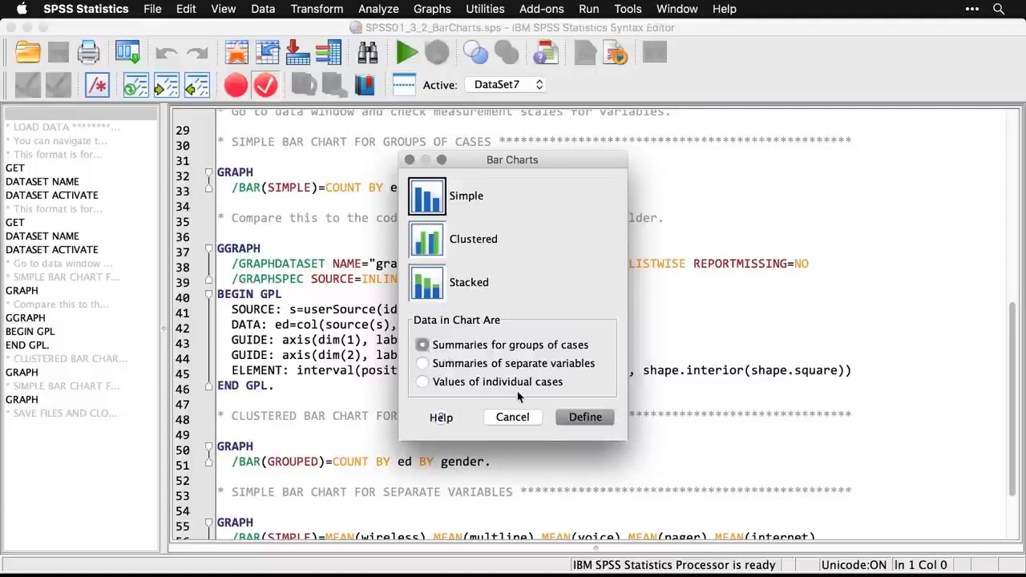
pyautogui.click(584, 416)
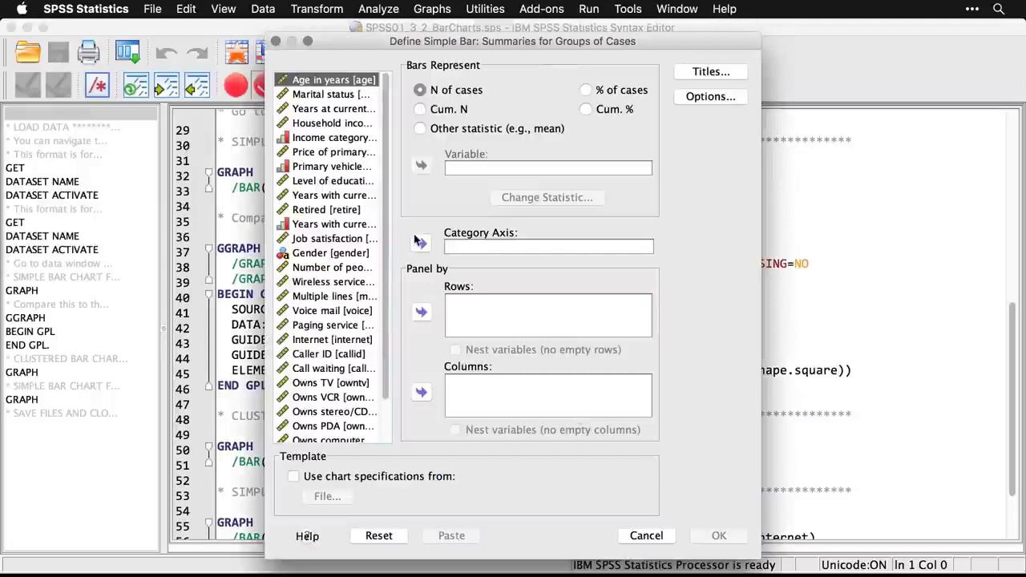
pyautogui.click(346, 183)
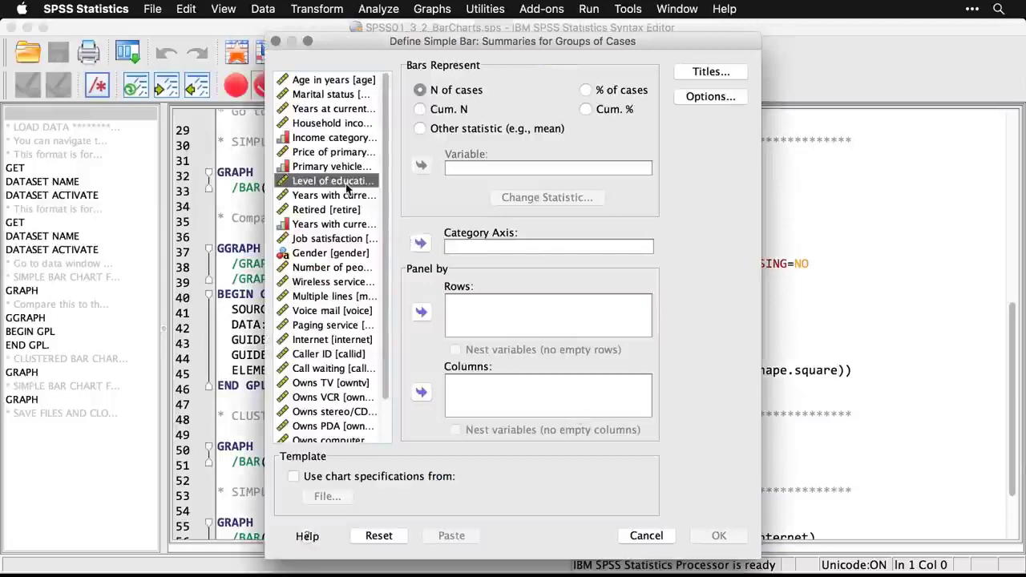
pyautogui.click(422, 243)
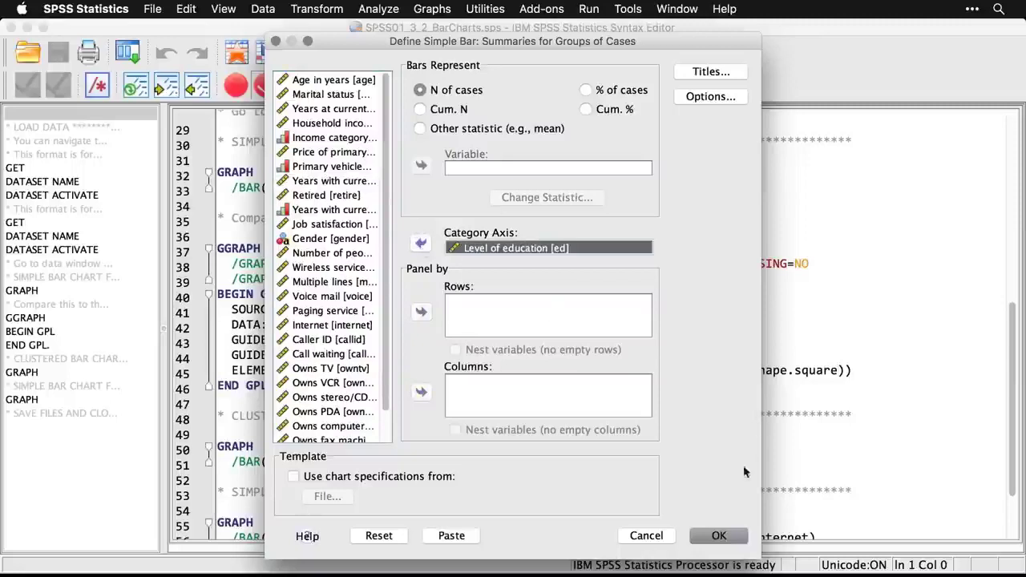
pyautogui.click(721, 536)
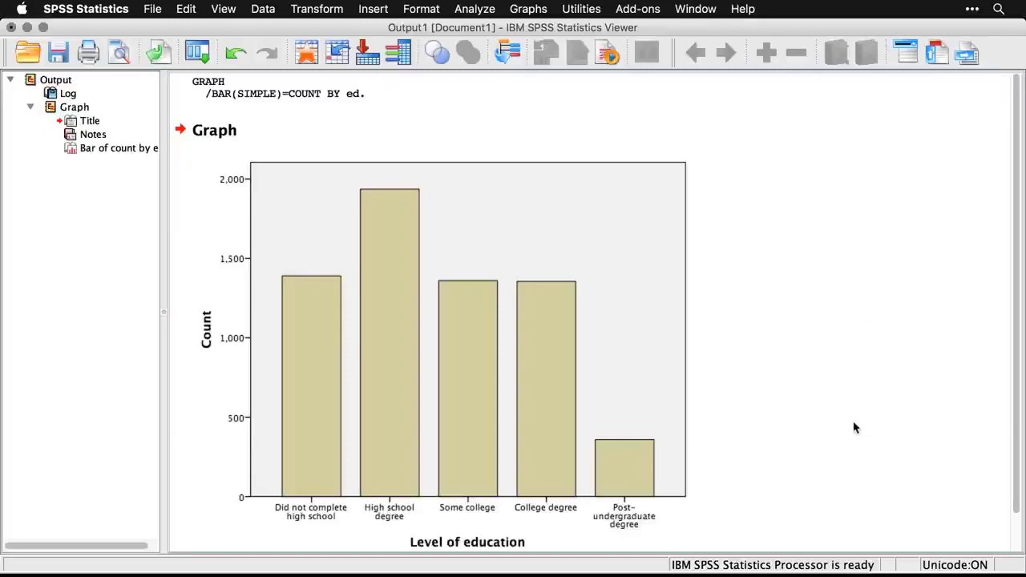
# Compare the Chart Builder's GGRAPH code with the short GRAPH command for the simple education bar chart in the syntax file.
pyautogui.press('super+grave')
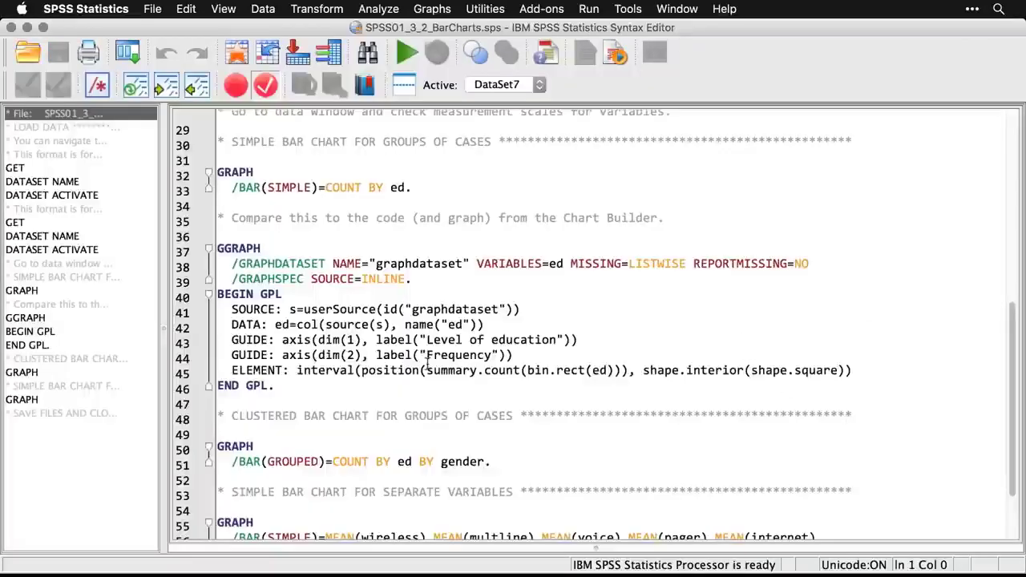
pyautogui.moveTo(279, 388)
pyautogui.mouseDown()
pyautogui.moveTo(218, 370)
pyautogui.moveTo(218, 251)
pyautogui.mouseUp()
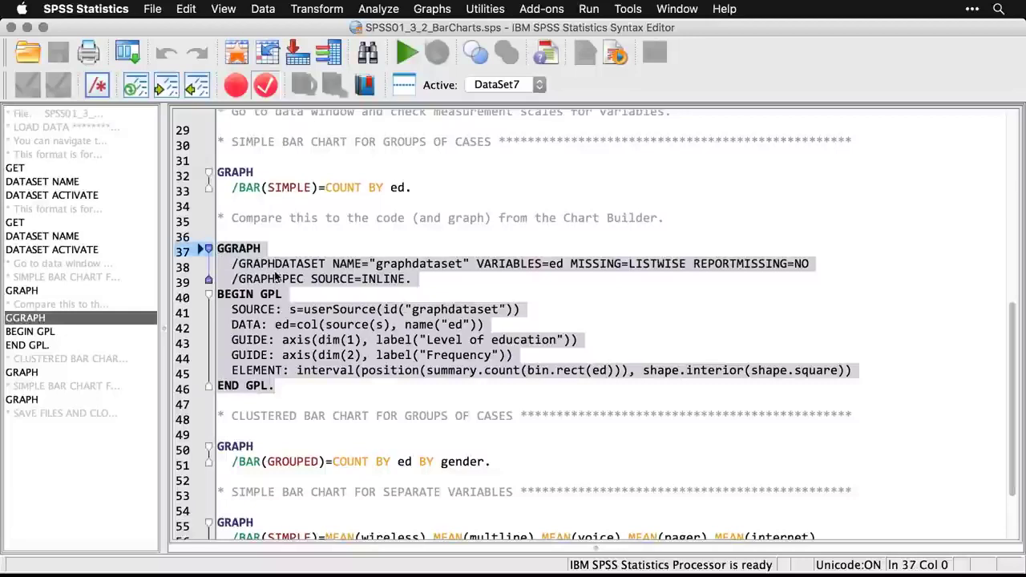
pyautogui.tripleClick(364, 188)
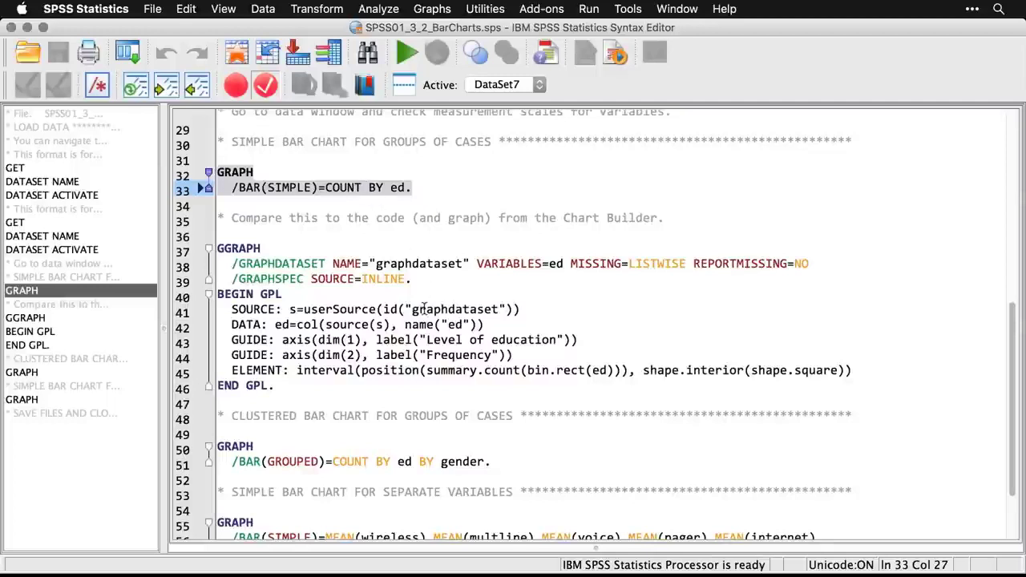
pyautogui.click(569, 352)
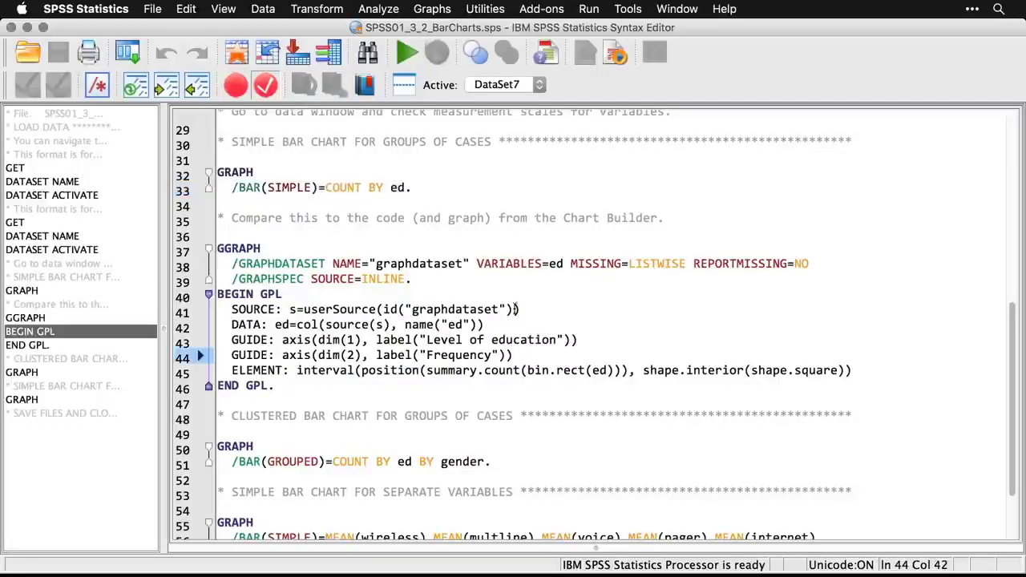
# Start defining a legacy clustered bar chart with summaries for groups of cases.
pyautogui.click(434, 8)
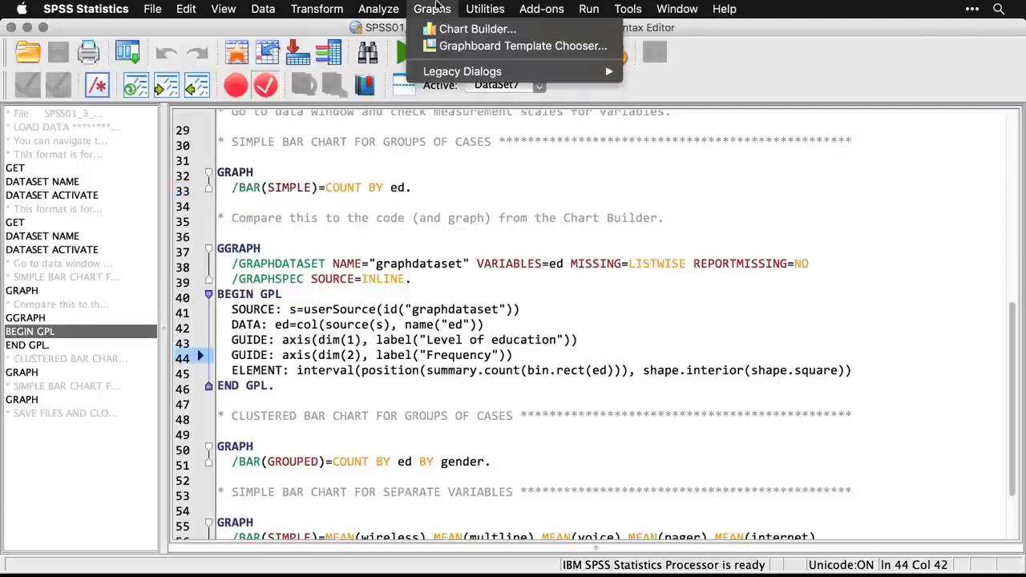
pyautogui.moveTo(457, 71)
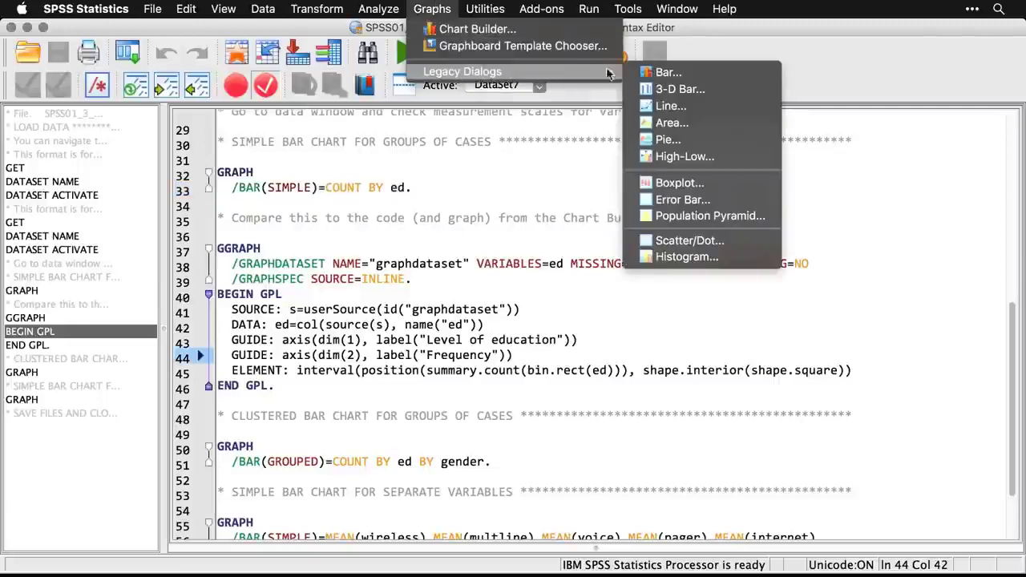
pyautogui.click(648, 69)
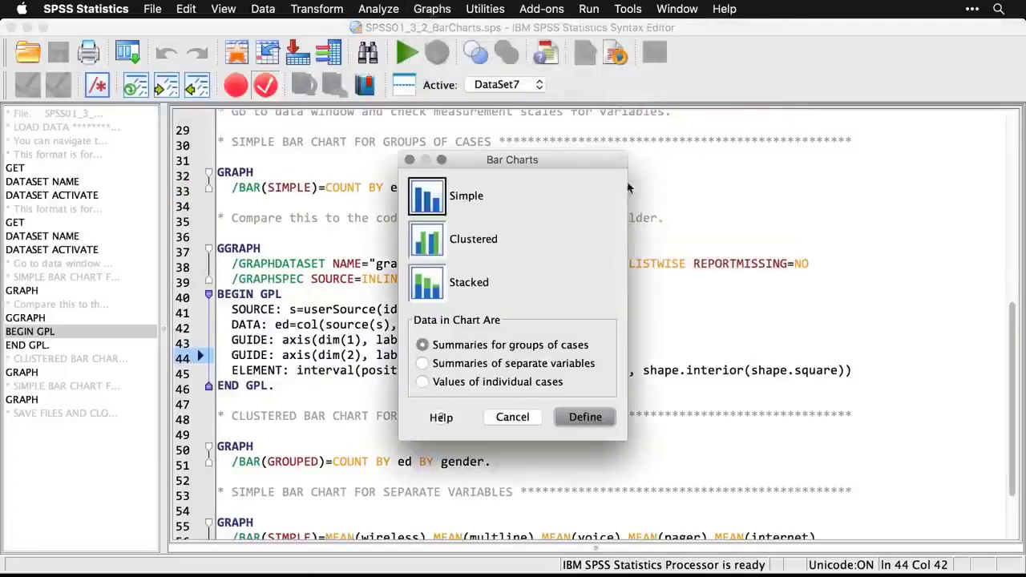
pyautogui.click(428, 249)
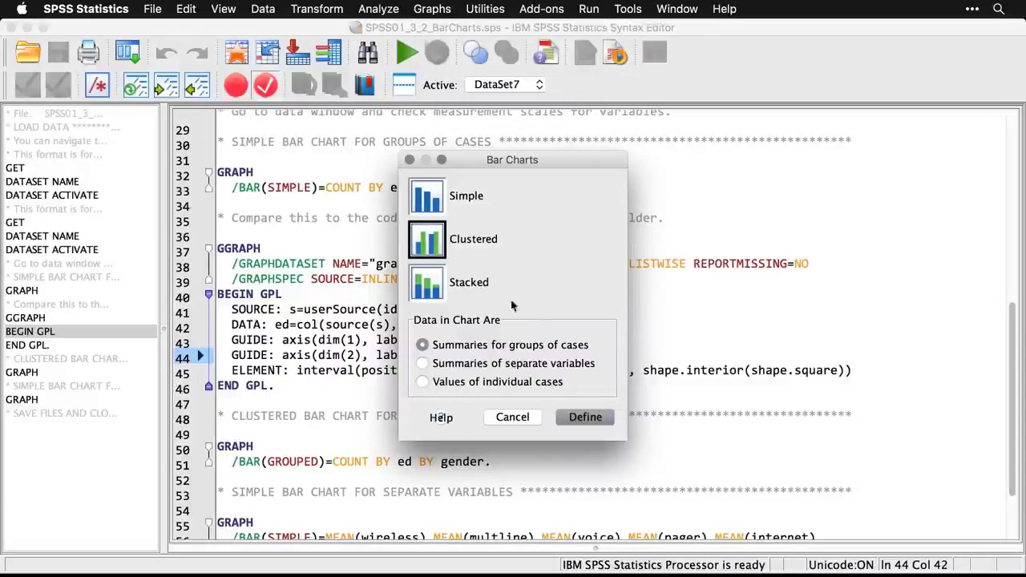
pyautogui.click(585, 417)
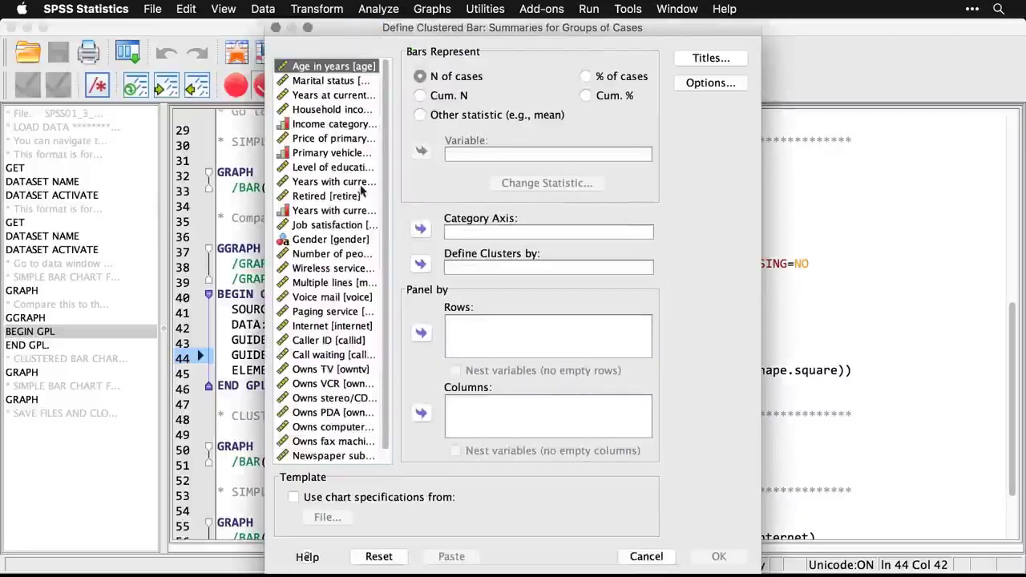
# Assign Level of education [ed] to the category axis, define clusters by Gender [gender], and create and view the clustered chart.
pyautogui.click(339, 169)
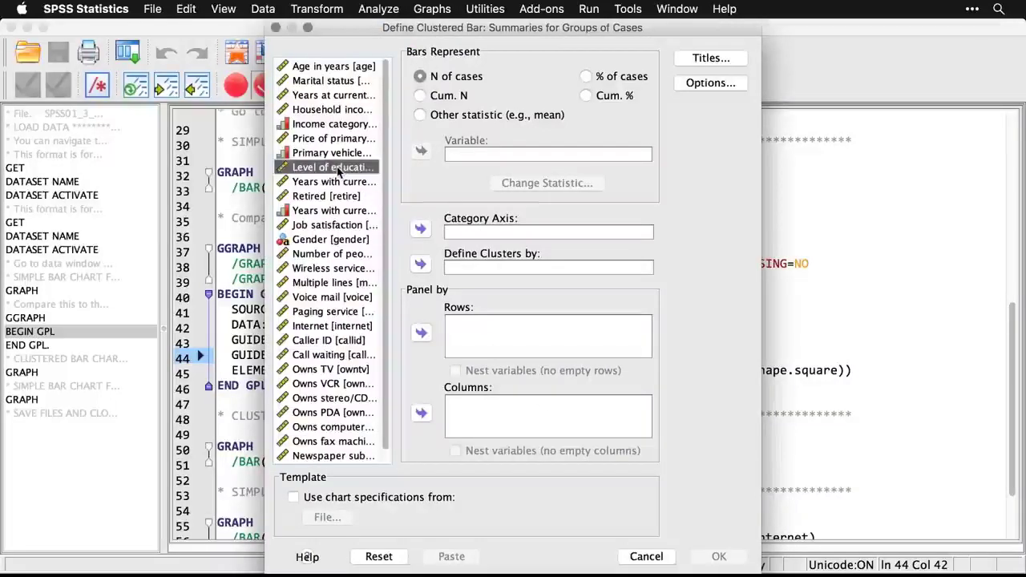
pyautogui.click(420, 230)
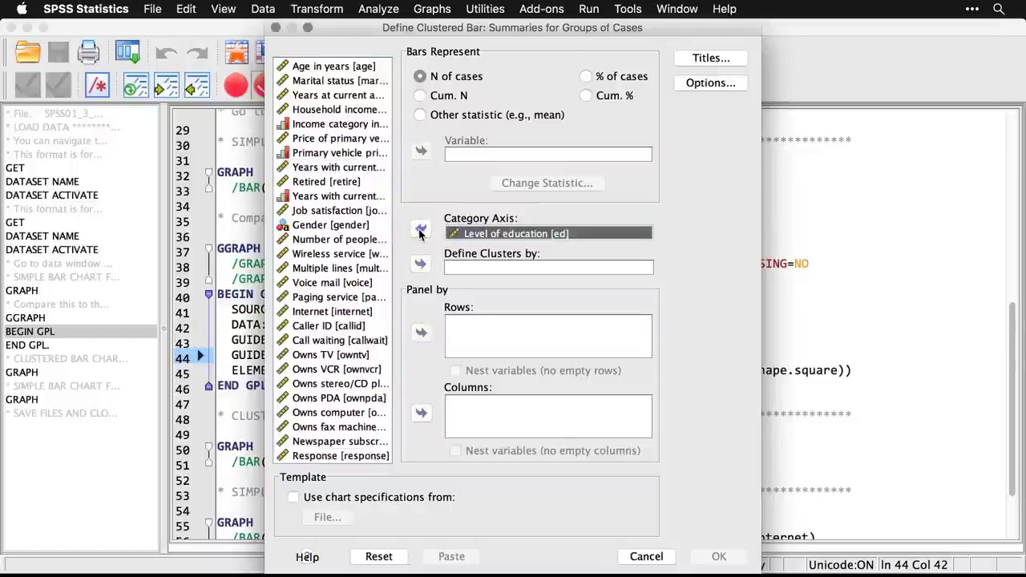
pyautogui.click(359, 231)
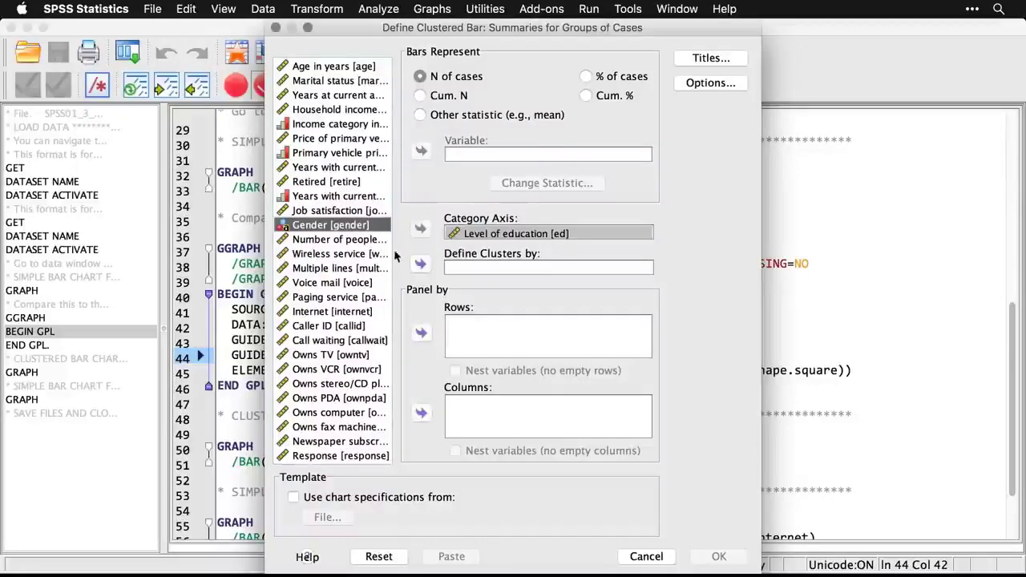
pyautogui.click(422, 265)
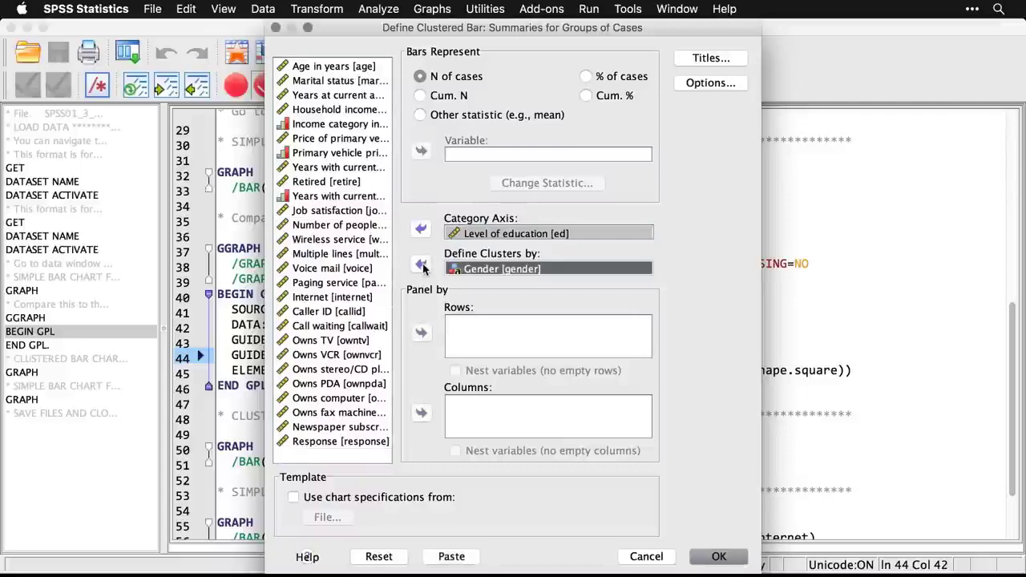
pyautogui.click(718, 558)
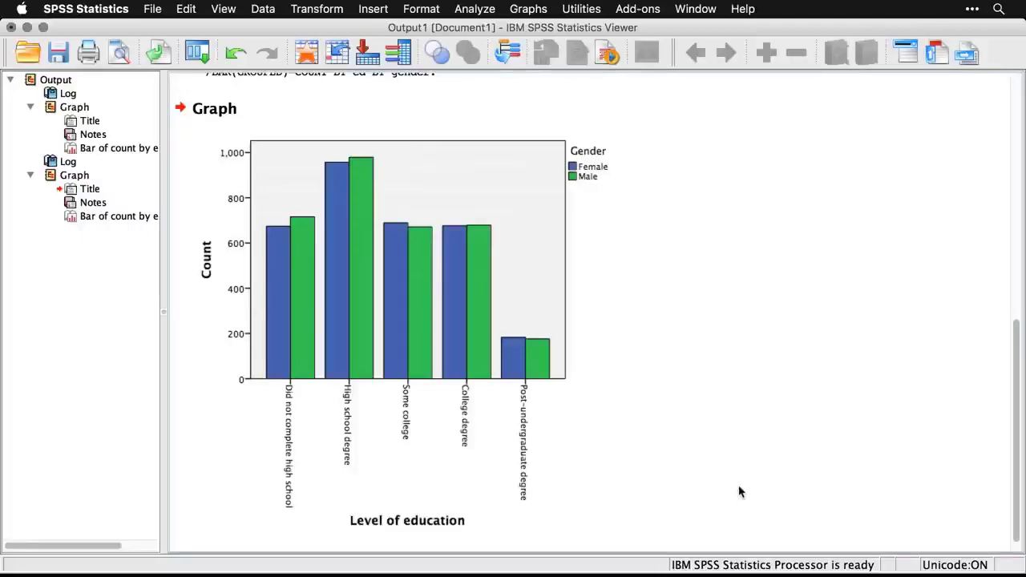
pyautogui.scroll(3, 739, 491)
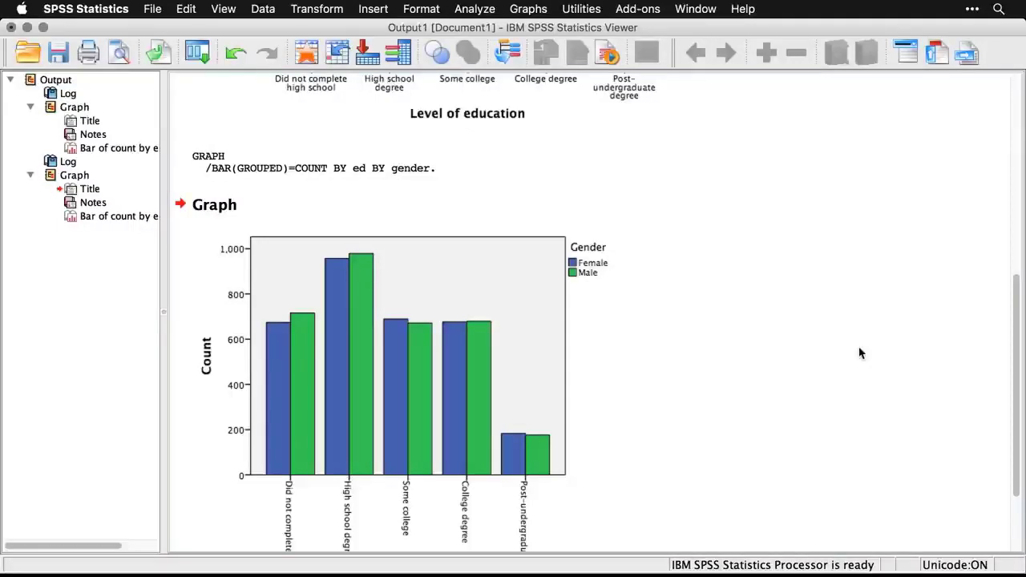
# Return to the syntax file and start defining a legacy simple bar chart with summaries of separate variables.
pyautogui.press('super+grave')
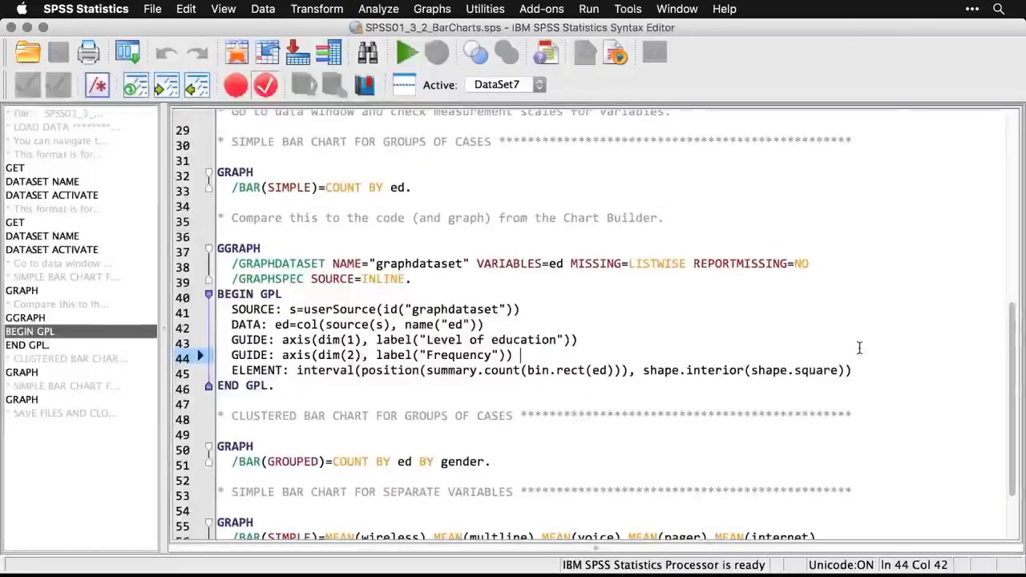
pyautogui.scroll(-3, 859, 347)
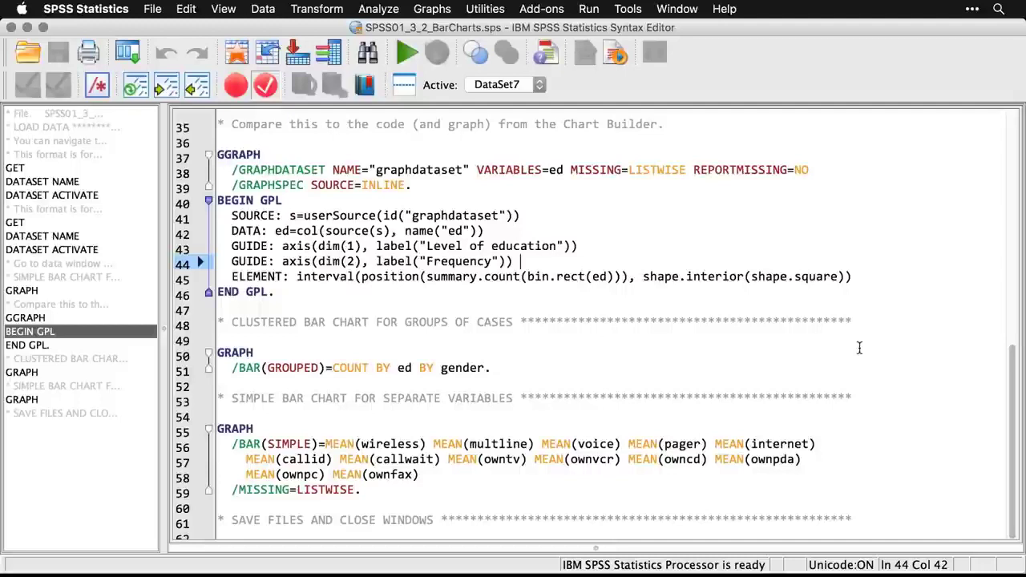
pyautogui.click(433, 9)
pyautogui.moveTo(450, 76)
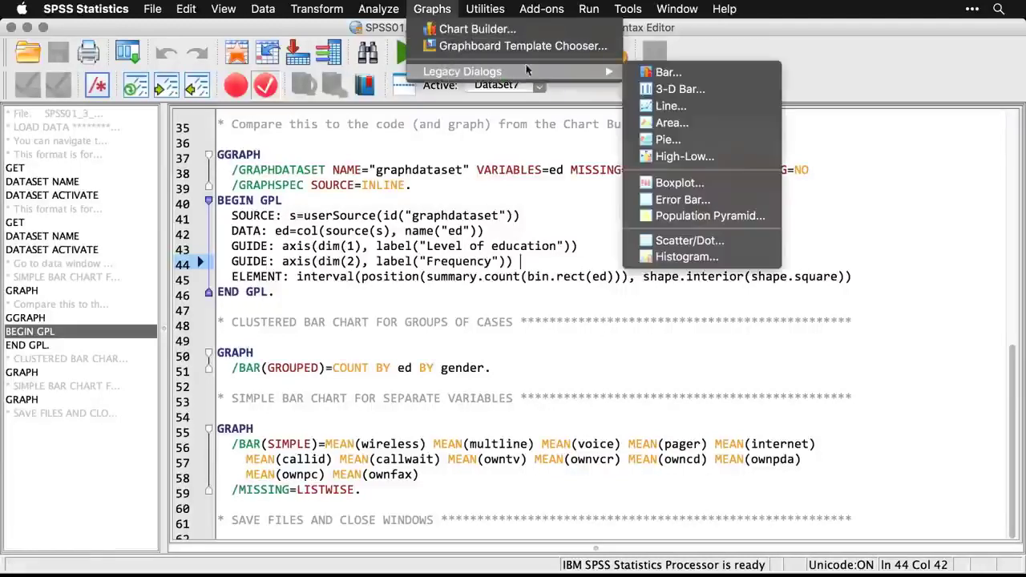
pyautogui.click(664, 72)
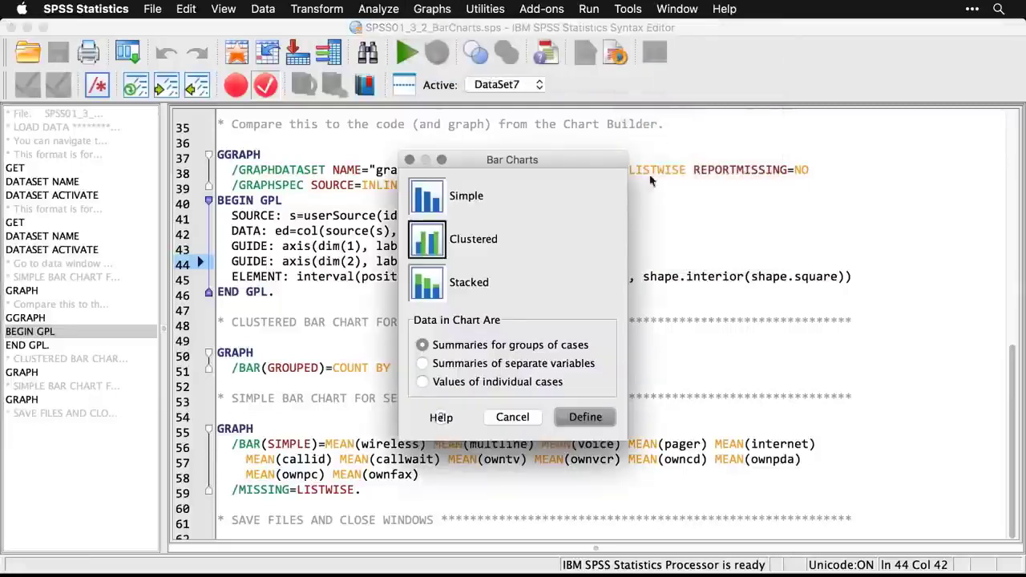
pyautogui.click(428, 197)
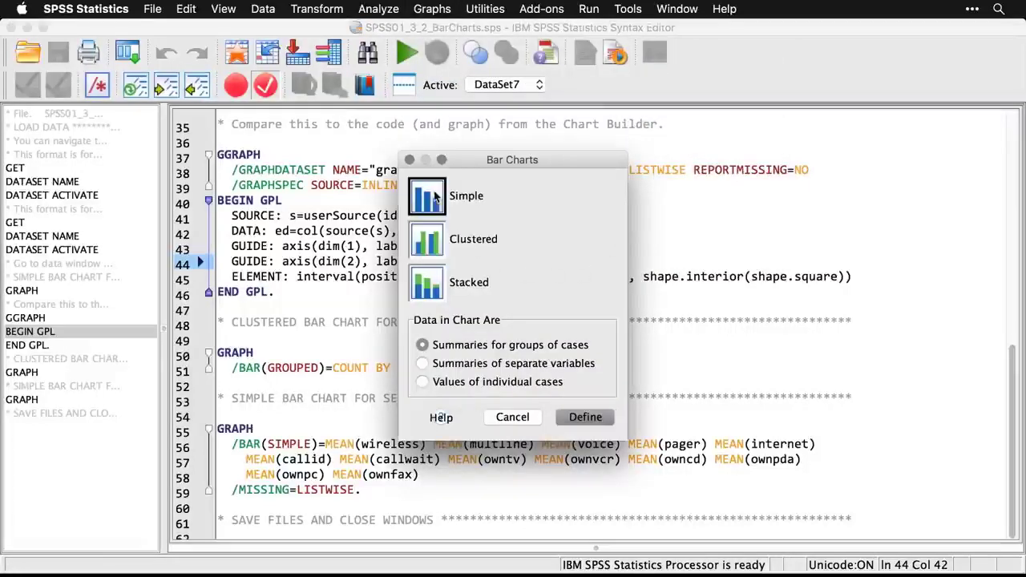
pyautogui.click(423, 363)
pyautogui.click(592, 418)
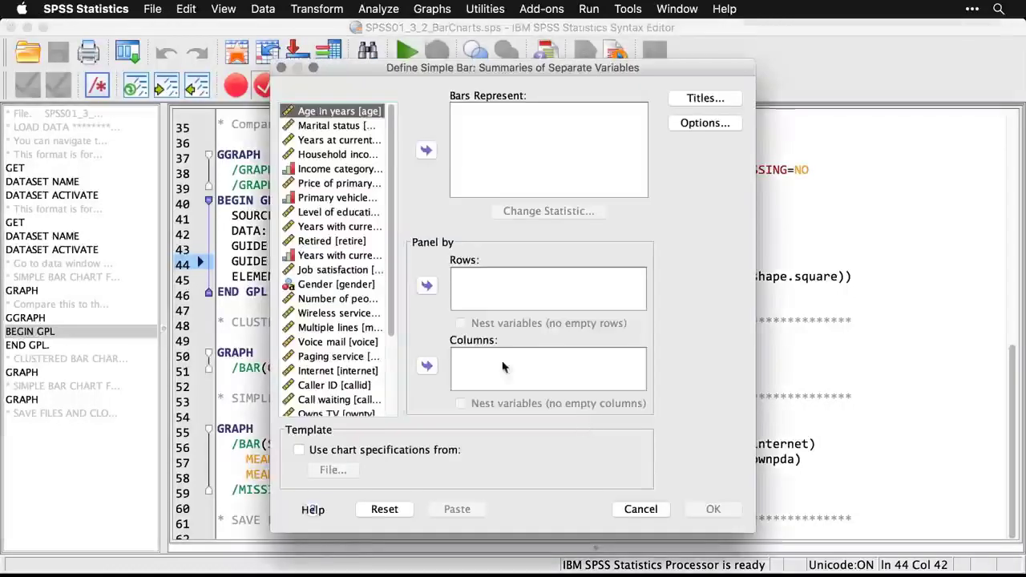
# Use the means of all variables from Wireless service through Owns fax machine as the bars and create the chart.
pyautogui.moveTo(392, 311); pyautogui.dragTo(393, 417)
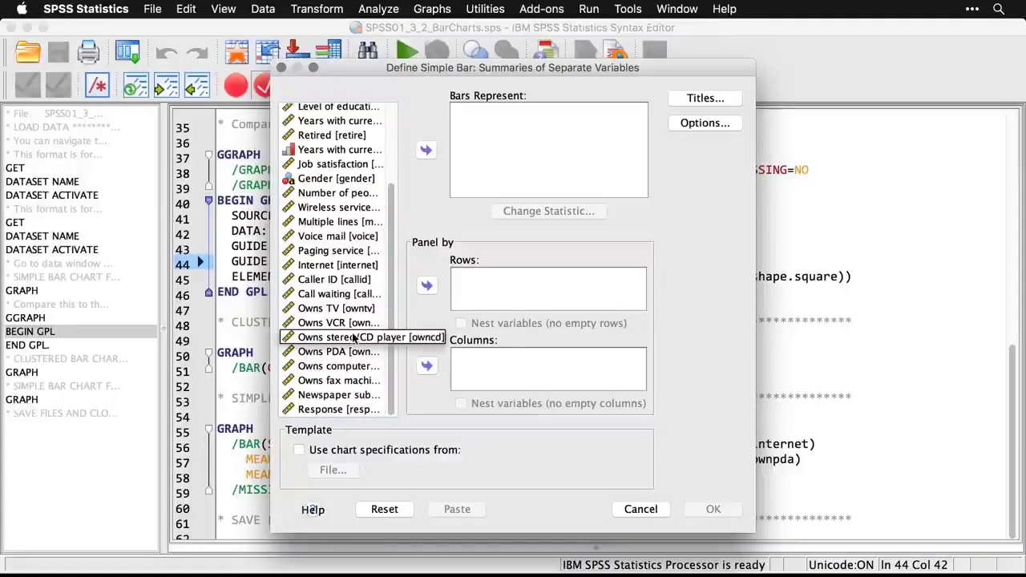
pyautogui.click(327, 211)
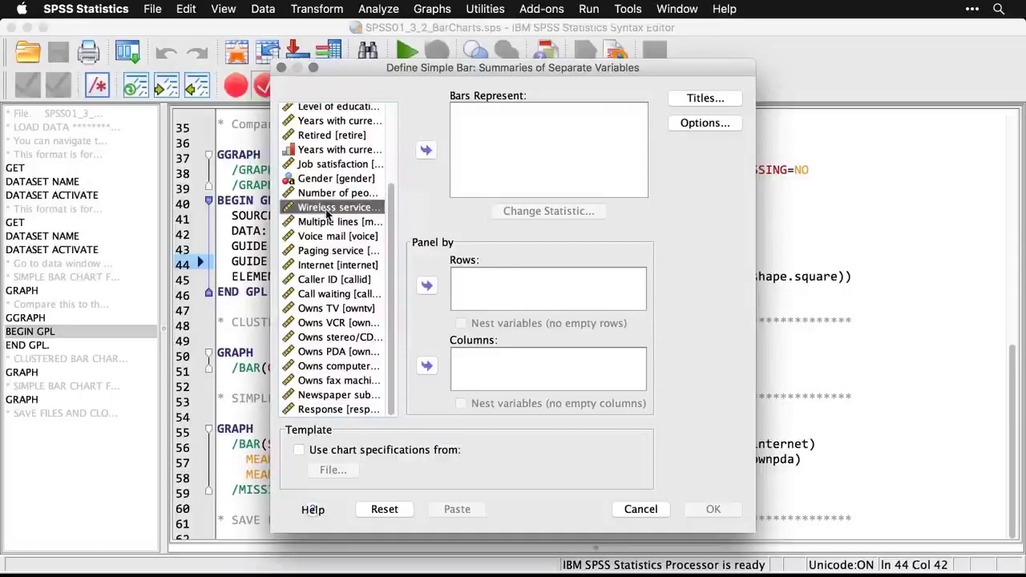
pyautogui.keyDown('shift'); pyautogui.click(336, 382); pyautogui.keyUp('shift')
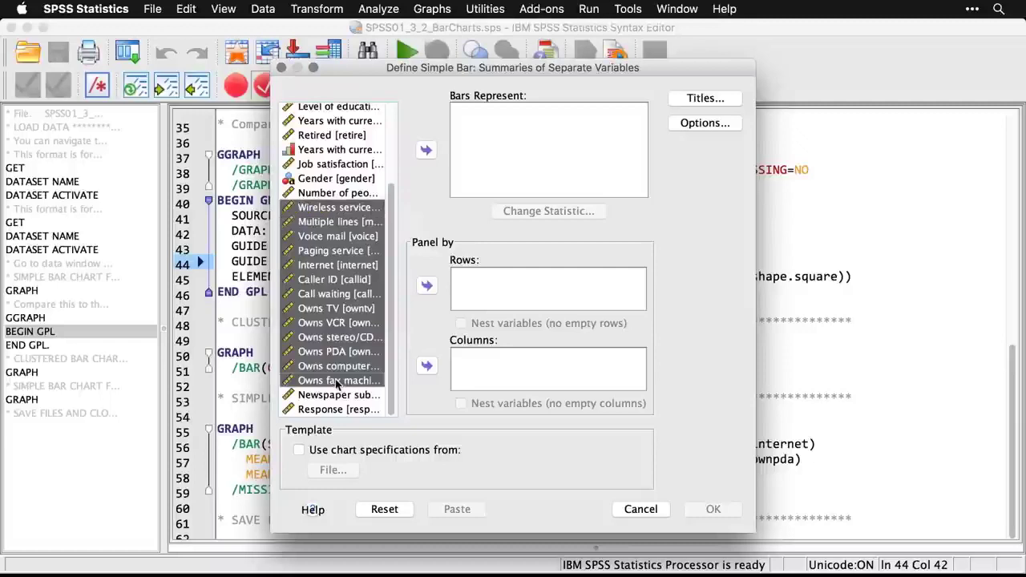
pyautogui.click(425, 151)
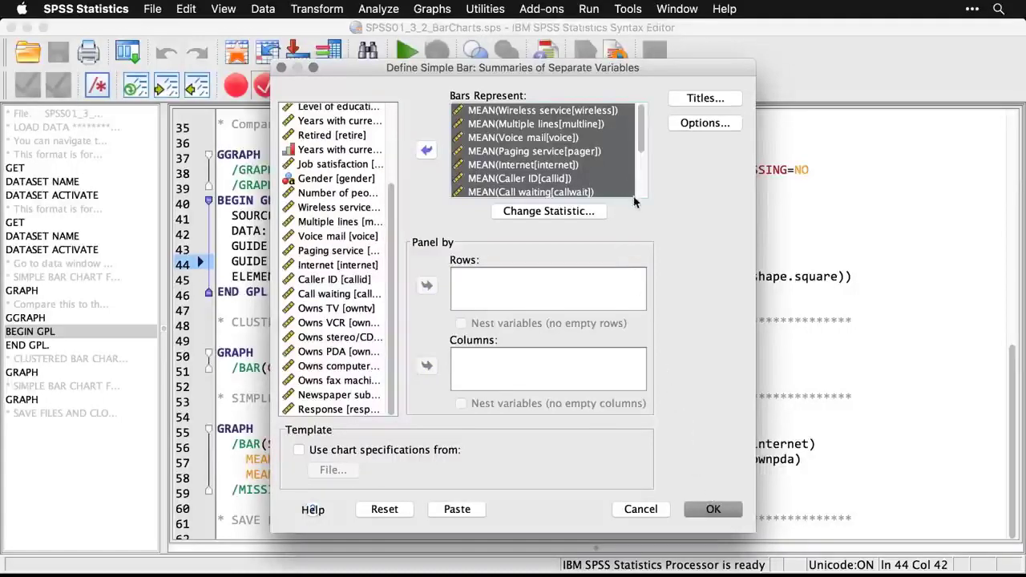
pyautogui.click(713, 509)
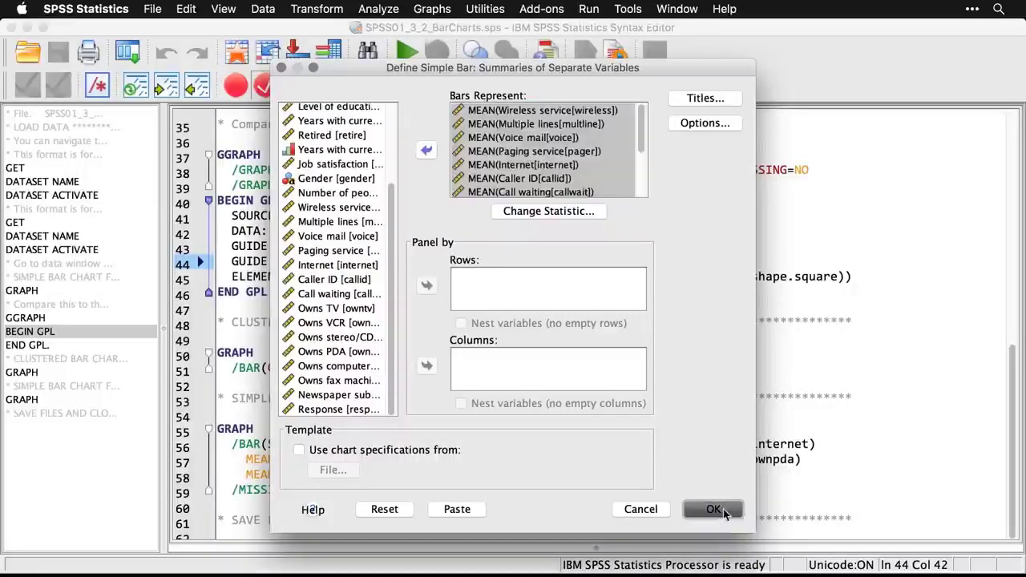
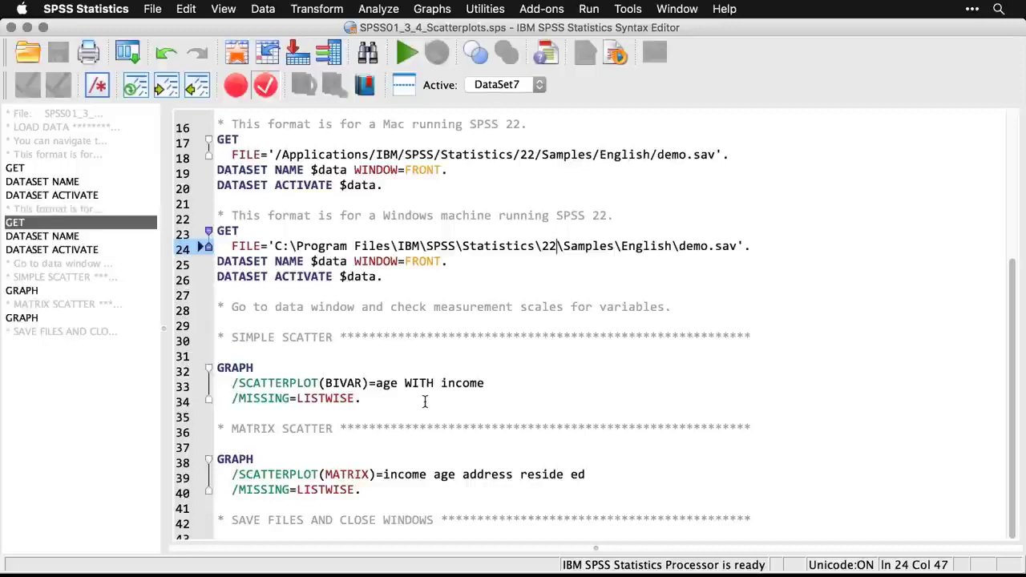
# Create and view a legacy simple scatterplot with Age in years [age] on the X axis and Household income in thousands on the Y axis.
pyautogui.click(433, 9)
pyautogui.moveTo(452, 72)
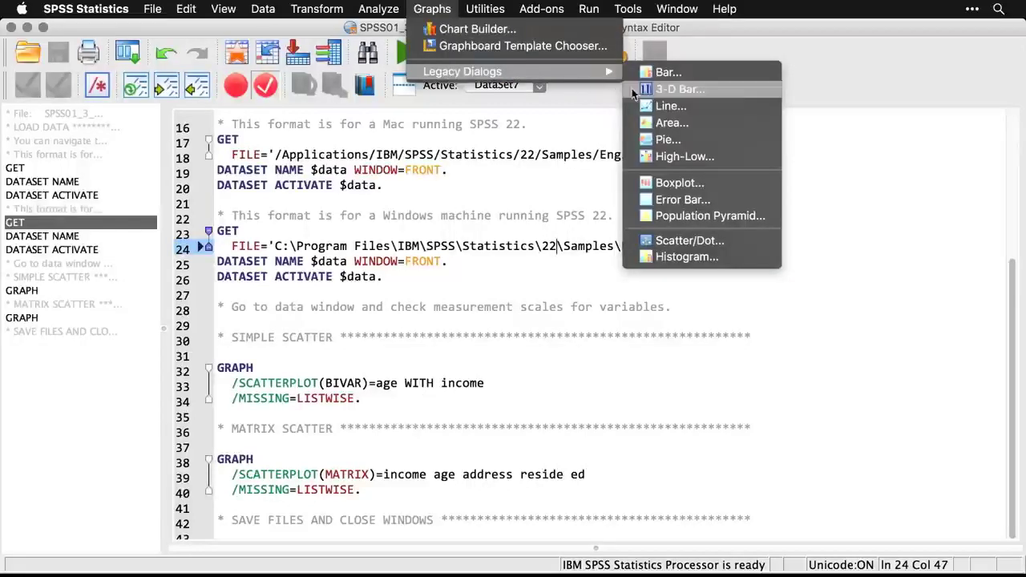
pyautogui.click(745, 244)
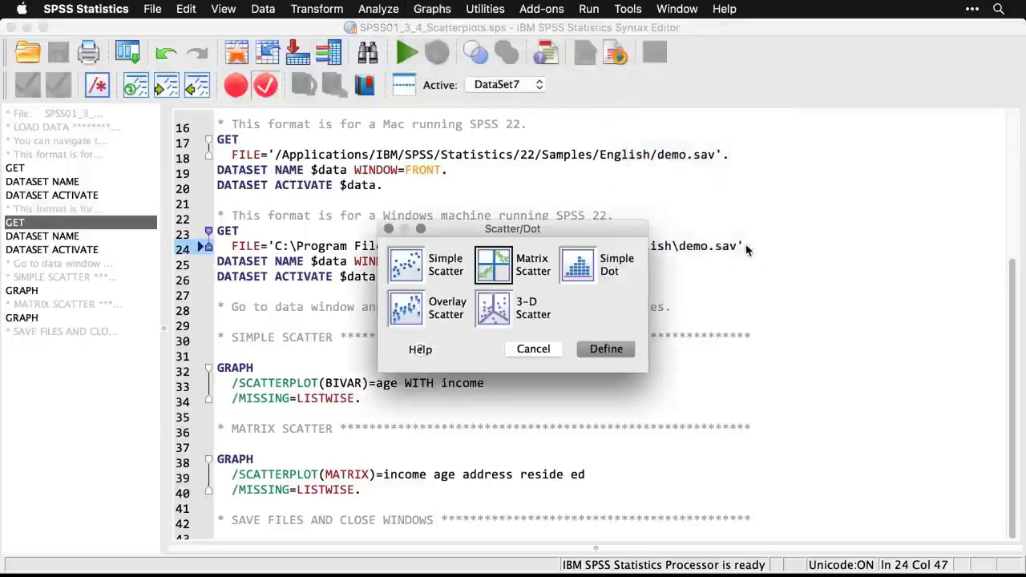
pyautogui.click(406, 265)
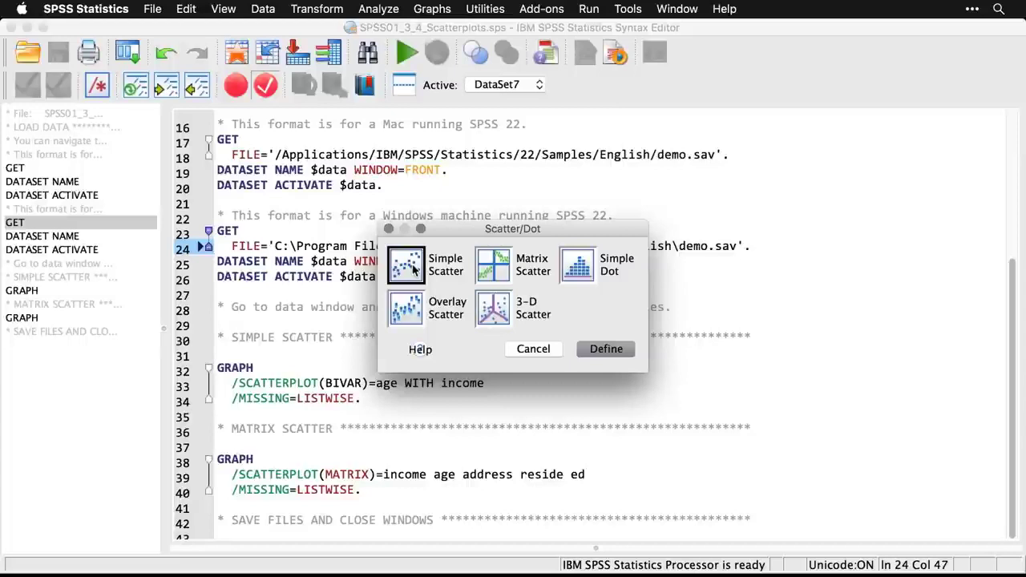
pyautogui.click(606, 349)
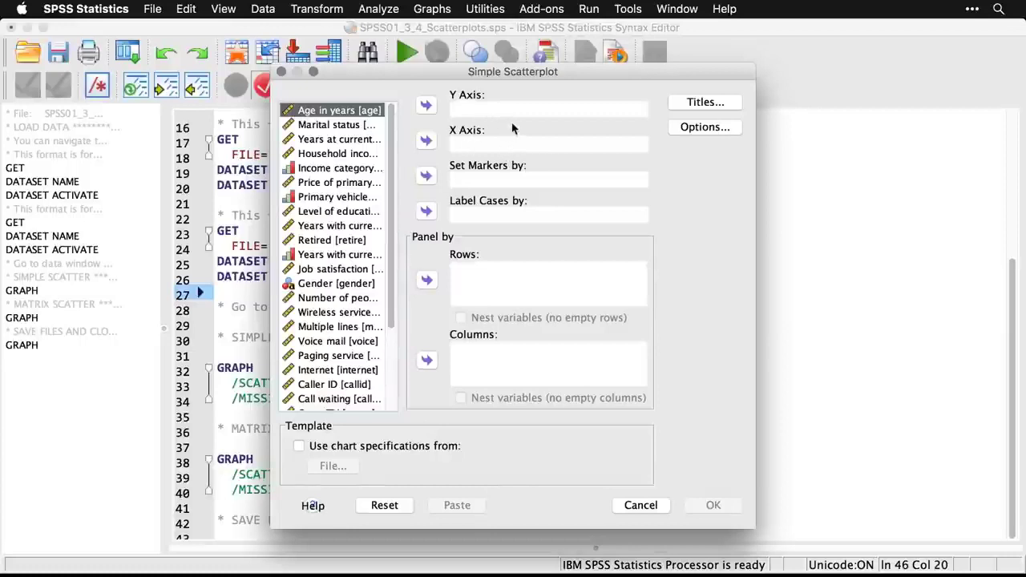
pyautogui.click(425, 141)
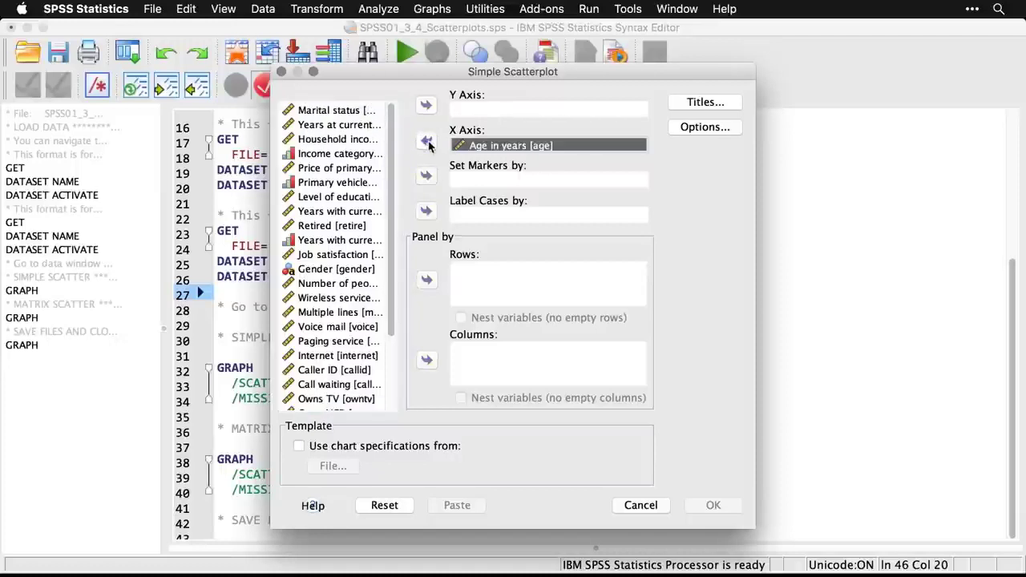
pyautogui.click(363, 140)
pyautogui.click(426, 106)
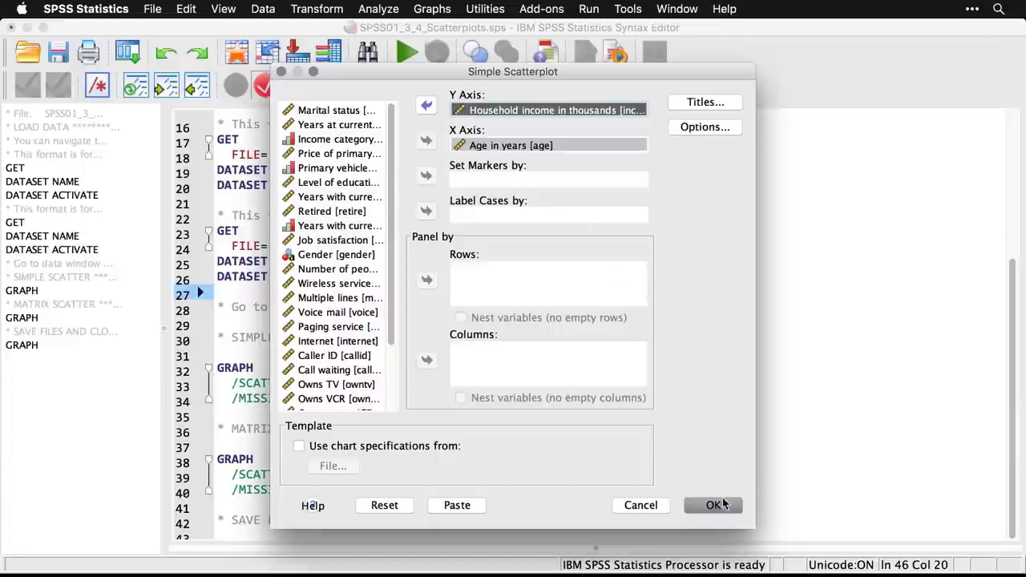
pyautogui.click(722, 507)
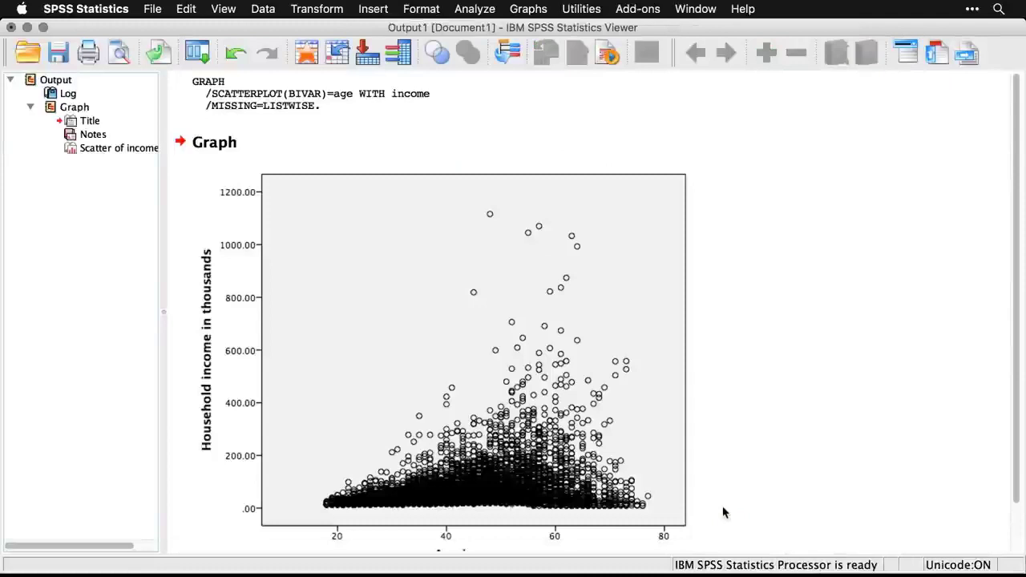
pyautogui.scroll(-2, 722, 513)
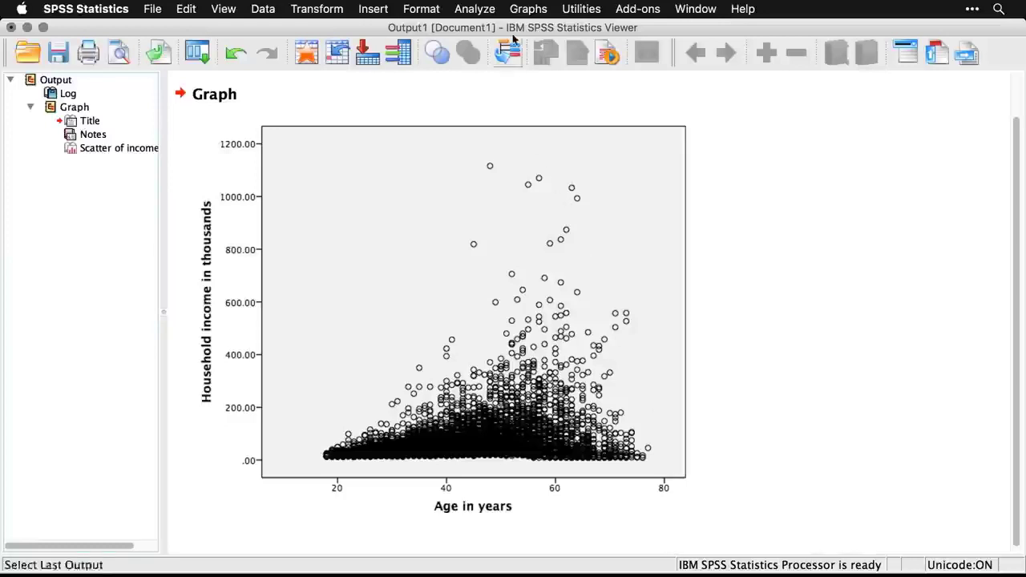
# Define a legacy matrix scatterplot with Household income in thousands, Age in years and Years at current address as matrix variables.
pyautogui.click(527, 9)
pyautogui.moveTo(565, 72)
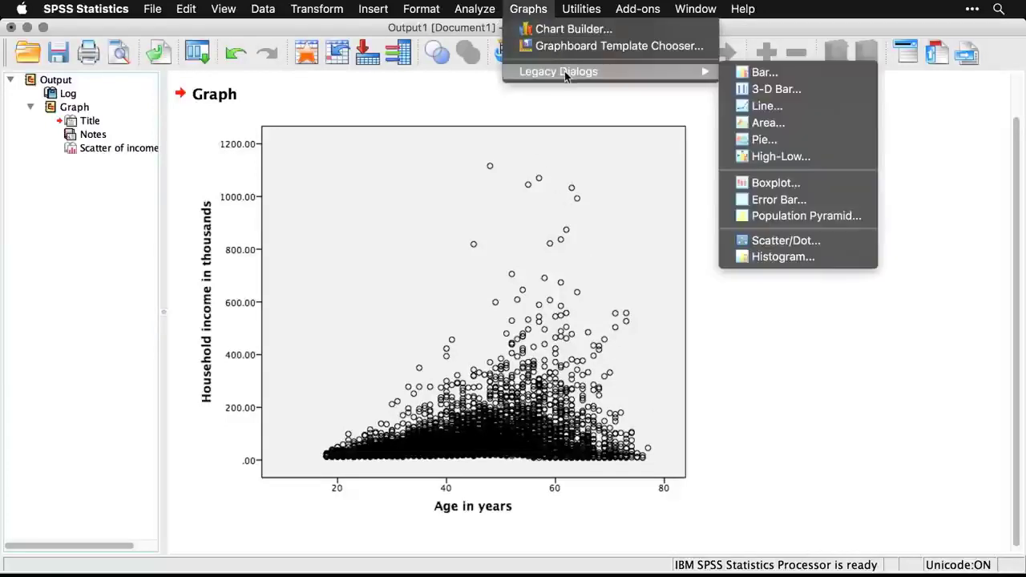
pyautogui.click(843, 242)
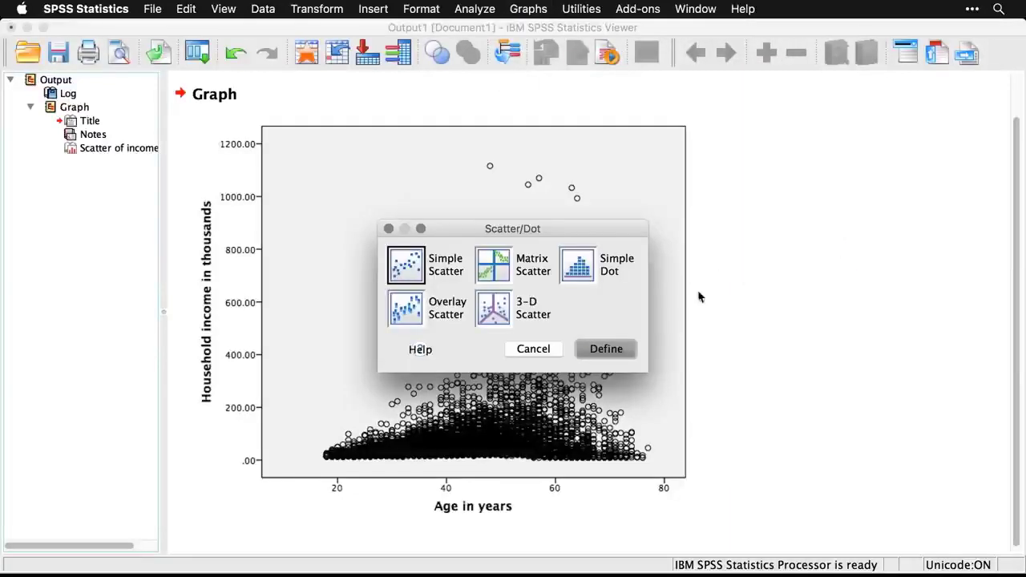
pyautogui.click(487, 278)
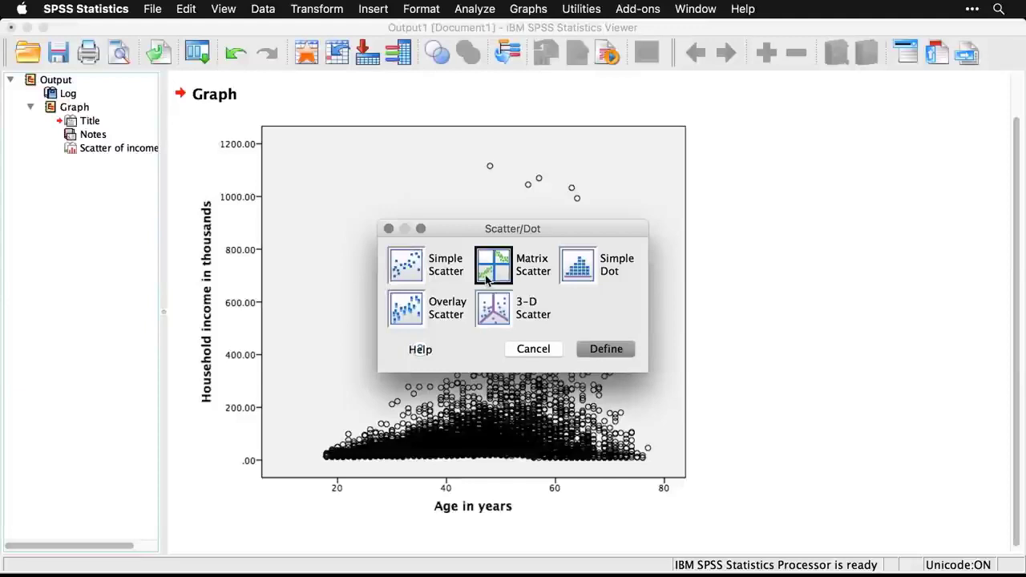
pyautogui.click(603, 350)
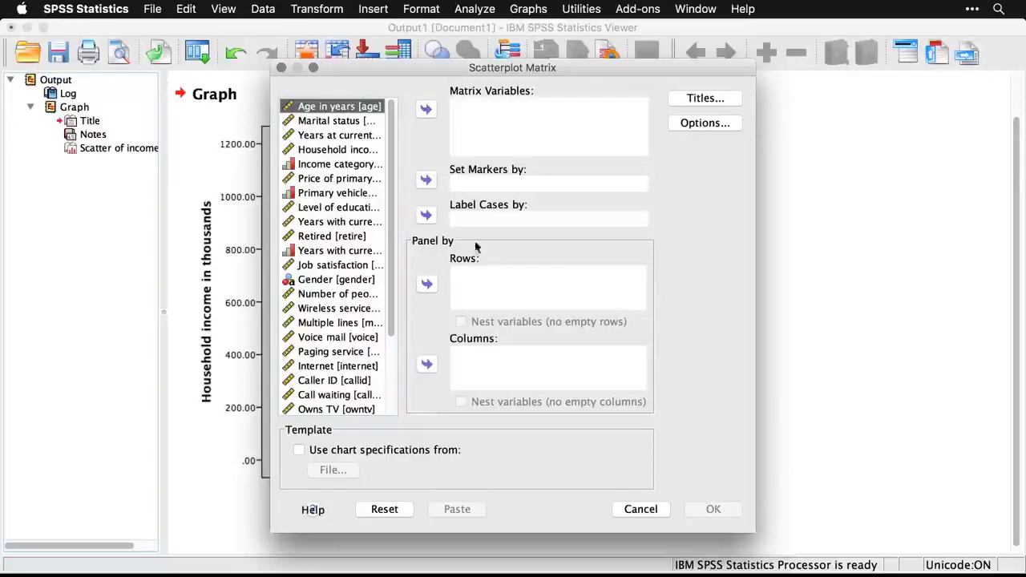
pyautogui.click(355, 150)
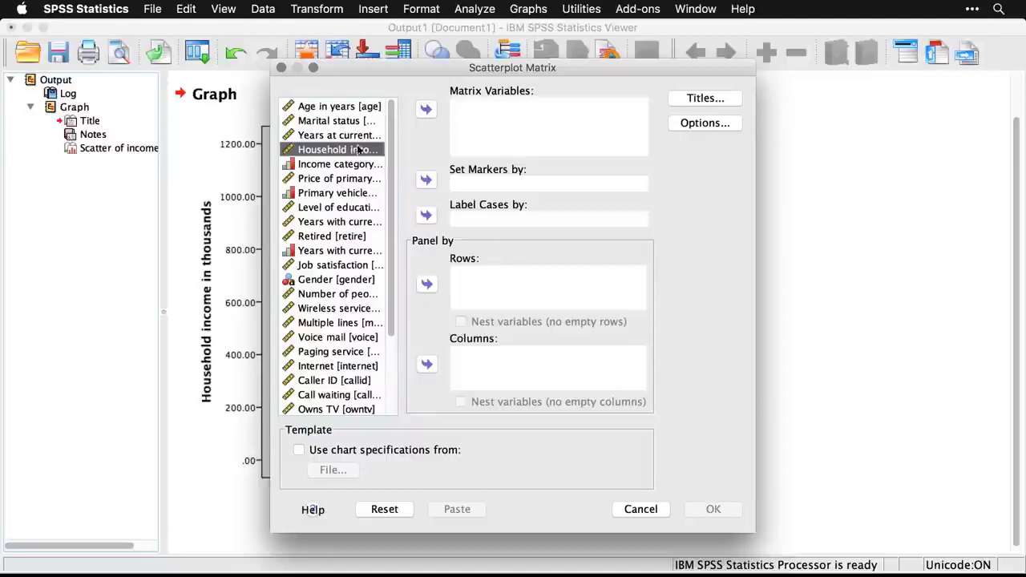
pyautogui.click(426, 110)
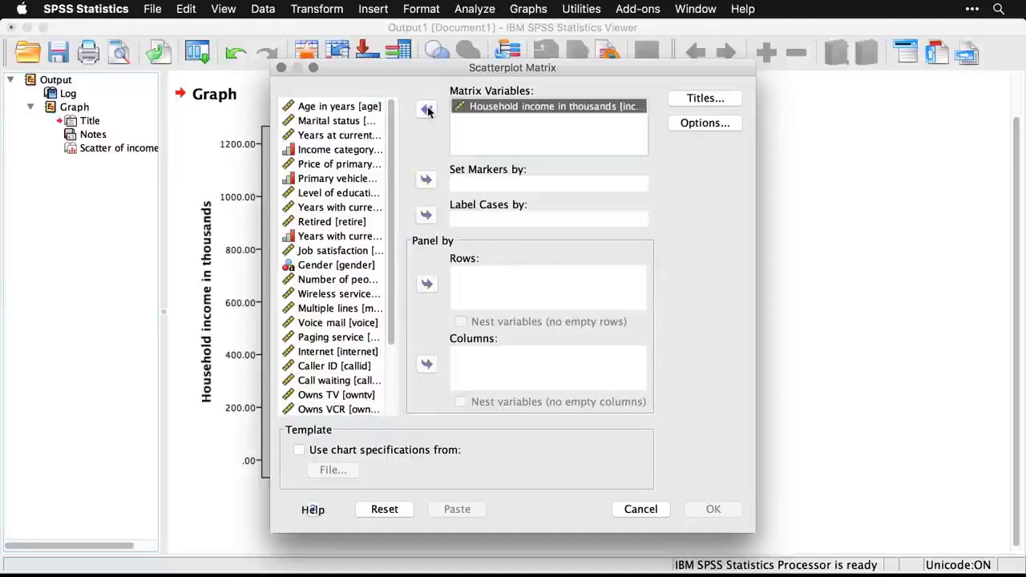
pyautogui.click(366, 106)
pyautogui.click(426, 113)
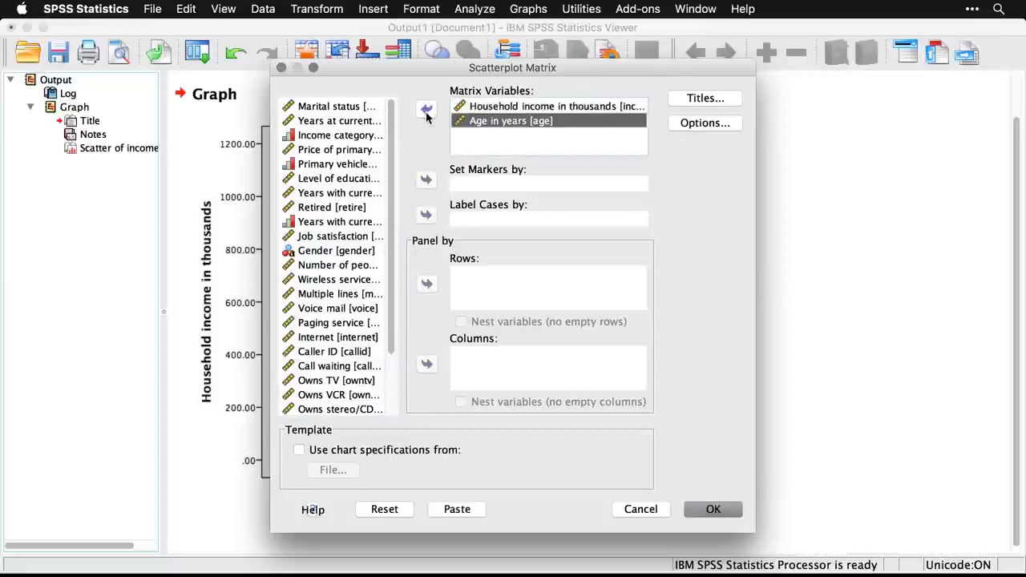
pyautogui.click(358, 122)
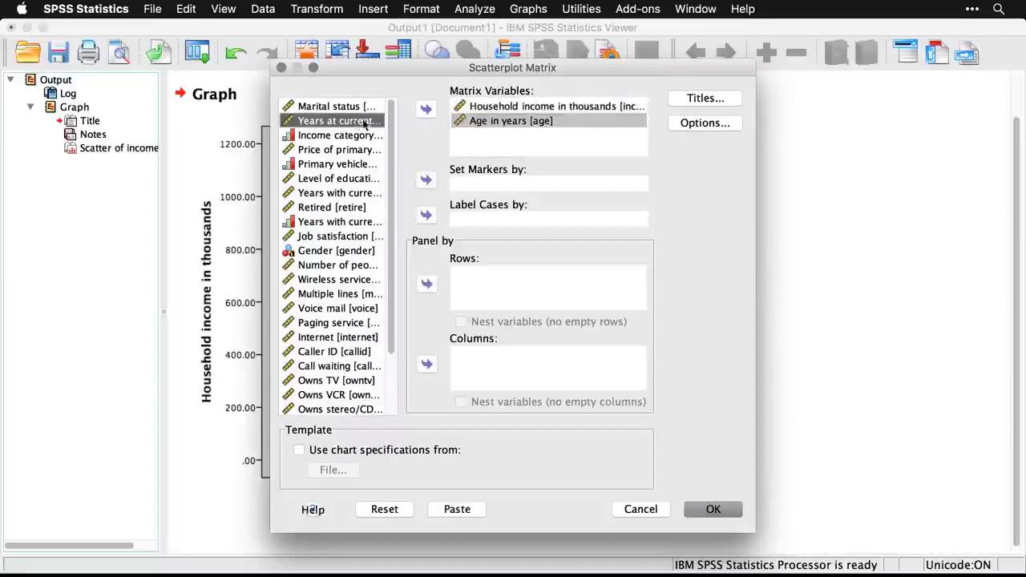
pyautogui.click(425, 110)
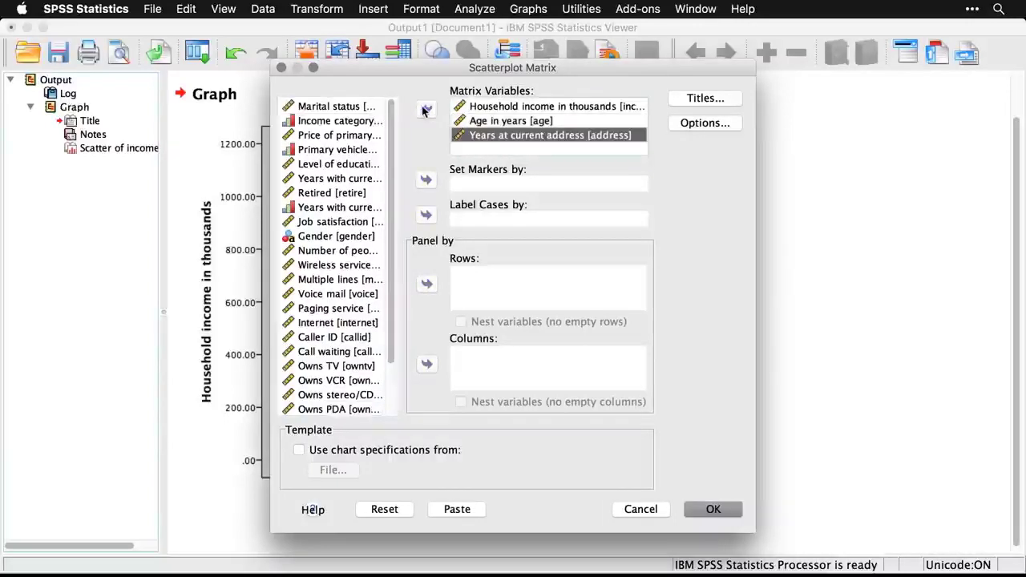
# Add Number of people in household and Level of education [ed] to the matrix variables, and create and view the scatterplot matrix.
pyautogui.click(346, 250)
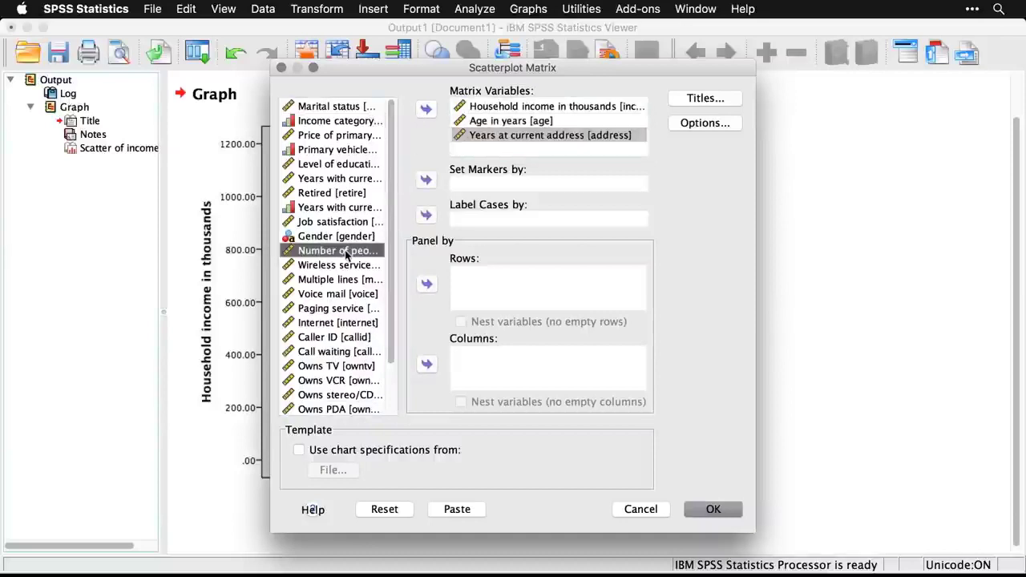
pyautogui.click(427, 112)
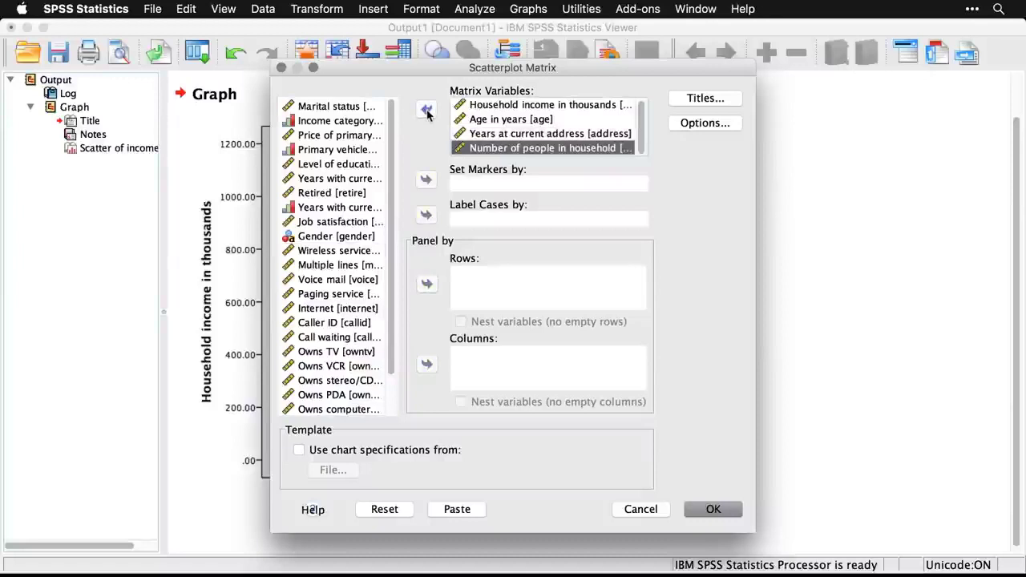
pyautogui.click(367, 166)
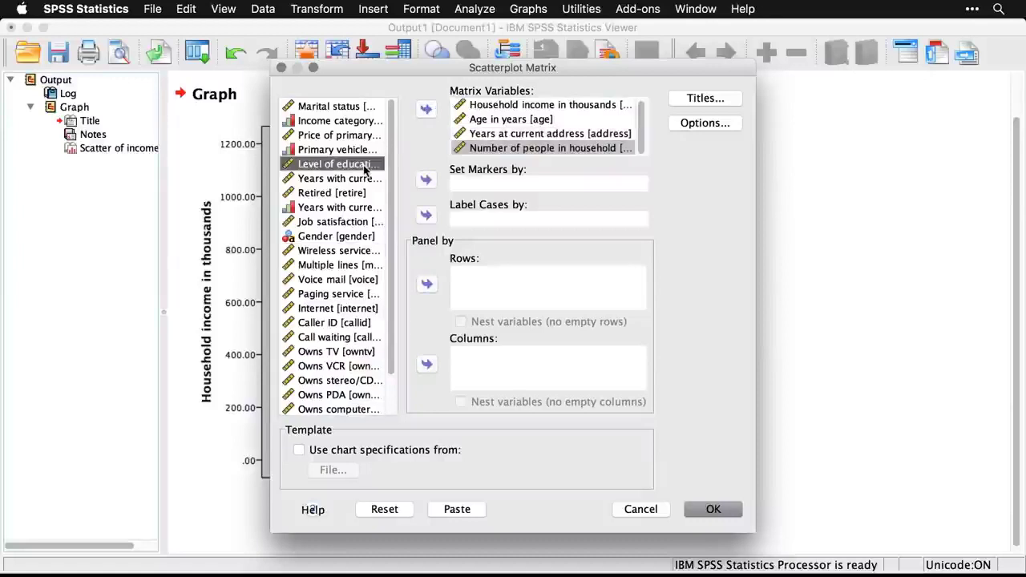
pyautogui.click(427, 111)
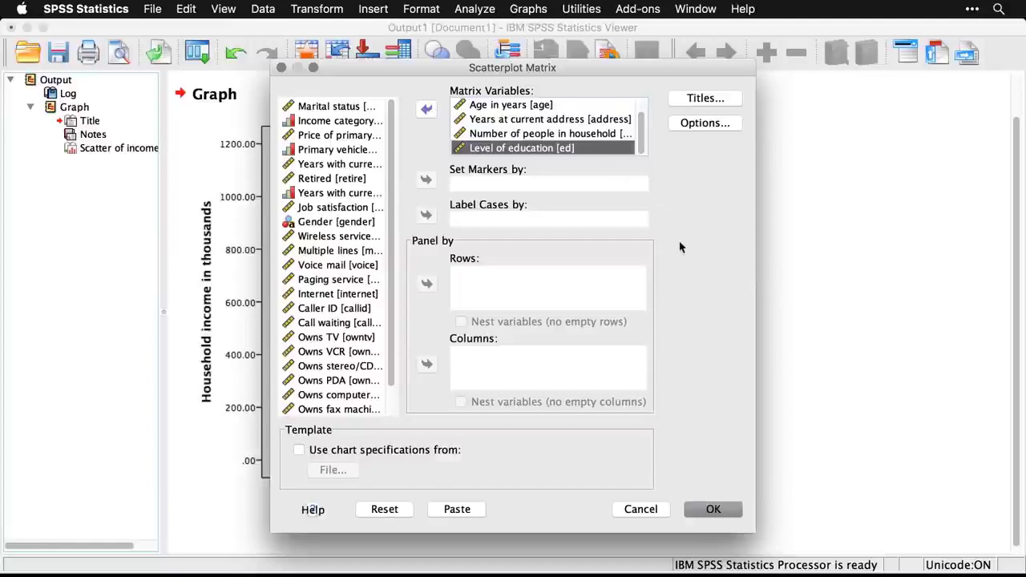
pyautogui.click(728, 515)
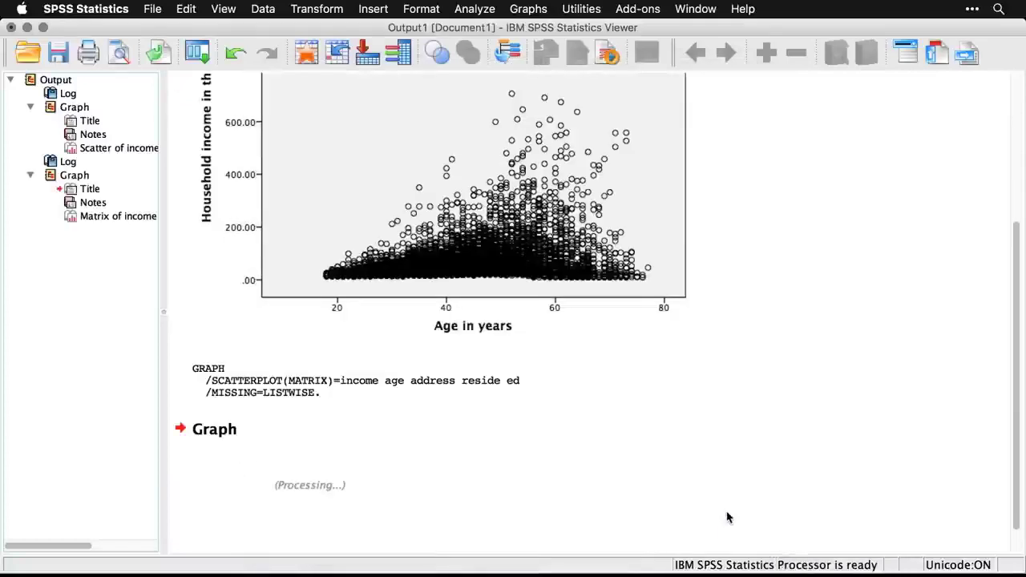
pyautogui.scroll(-4, 830, 445)
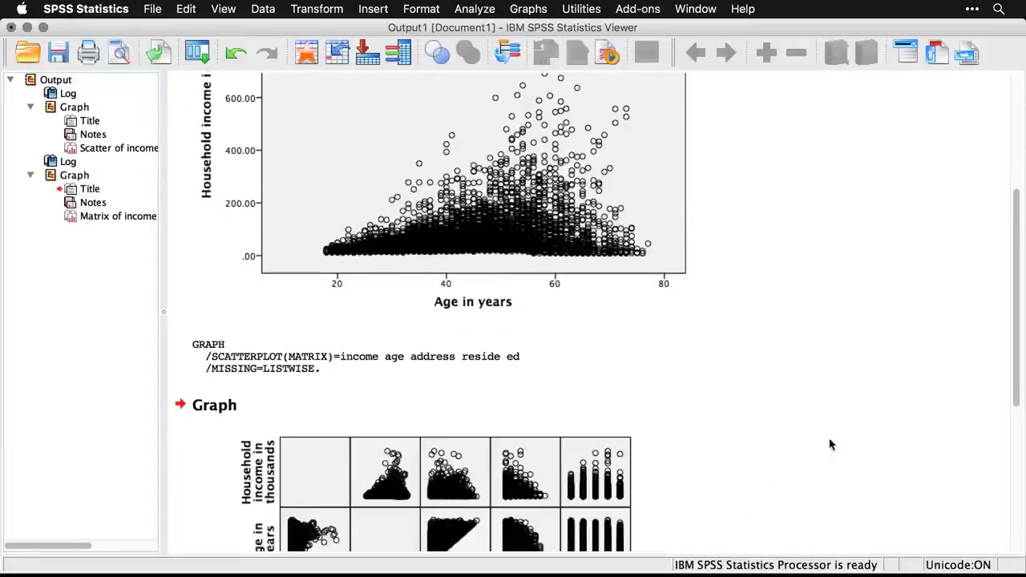
# Examine the full scatterplot matrix of income, age, years at address, household size and education level in the output.
pyautogui.scroll(-3, 830, 445)
pyautogui.scroll(-2, 830, 445)
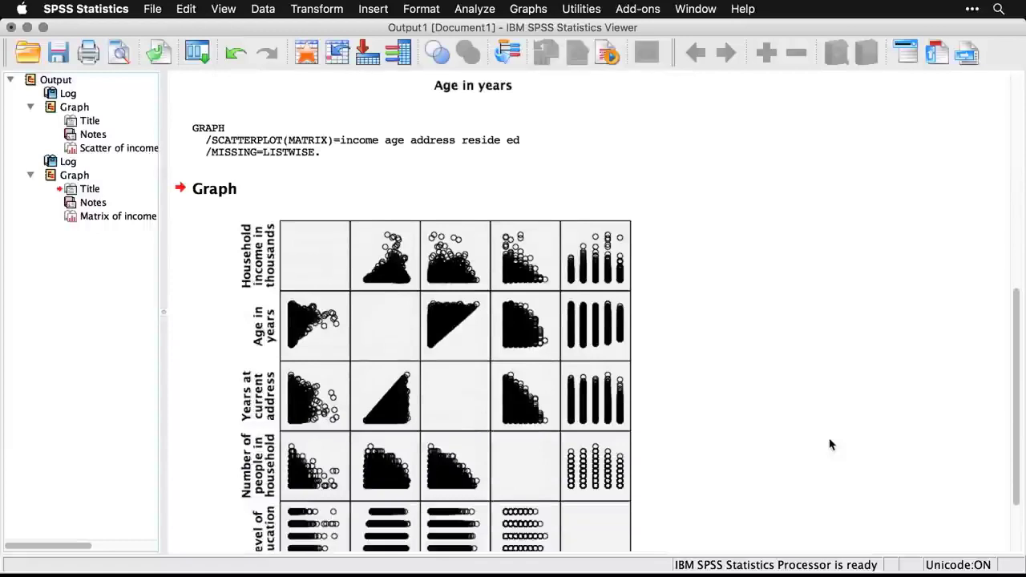
pyautogui.scroll(-3, 830, 445)
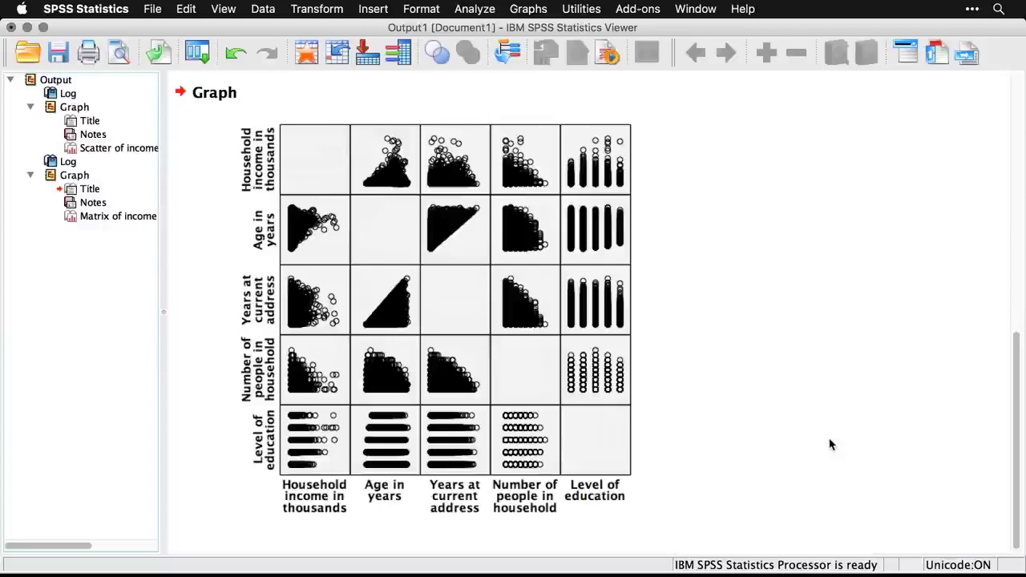
pyautogui.click(533, 414)
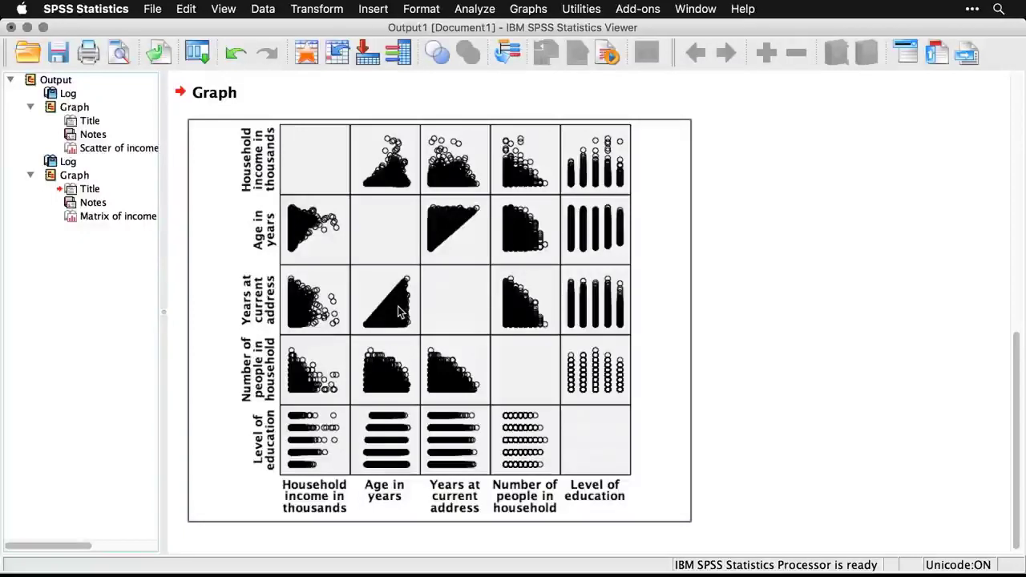
# Open the legacy Scatter/Dot chart choices and select the 3-D Scatter type.
pyautogui.click(532, 9)
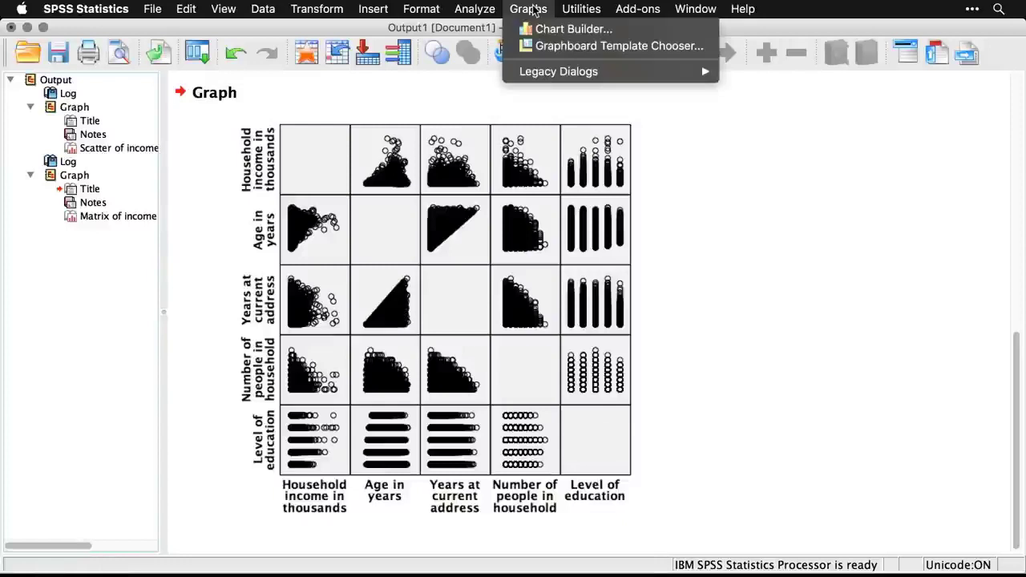
pyautogui.moveTo(577, 71)
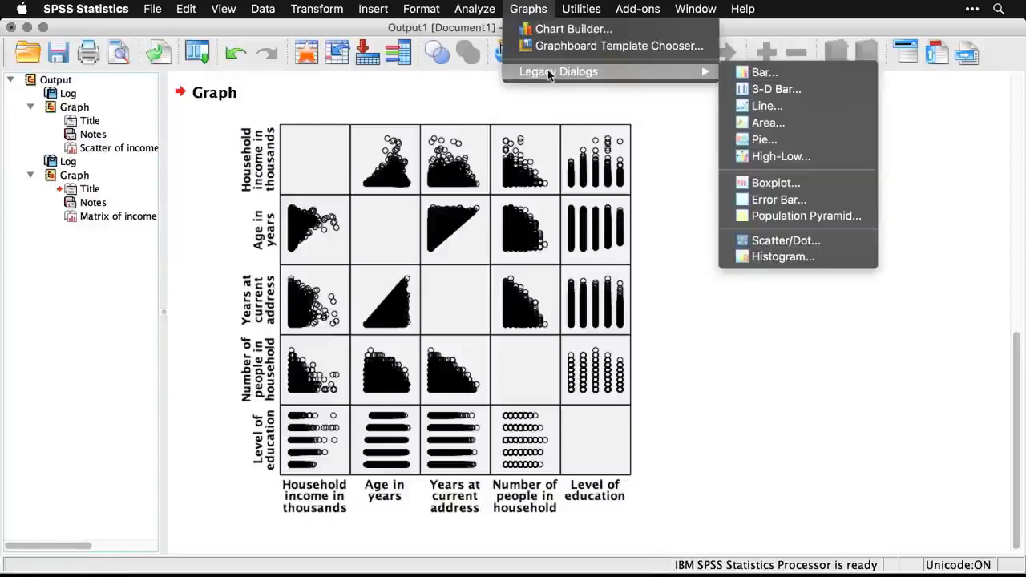
pyautogui.click(840, 244)
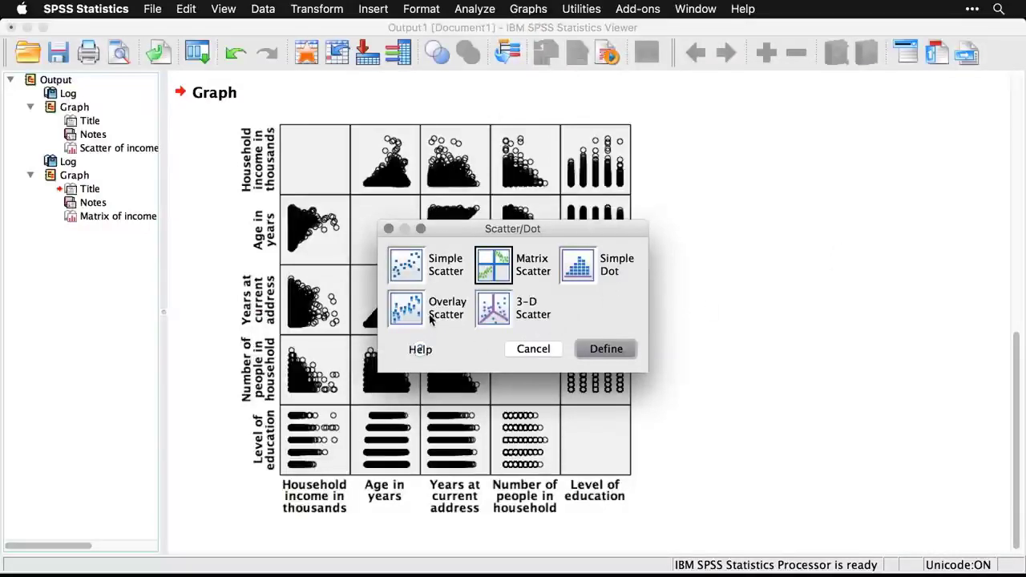
pyautogui.click(500, 317)
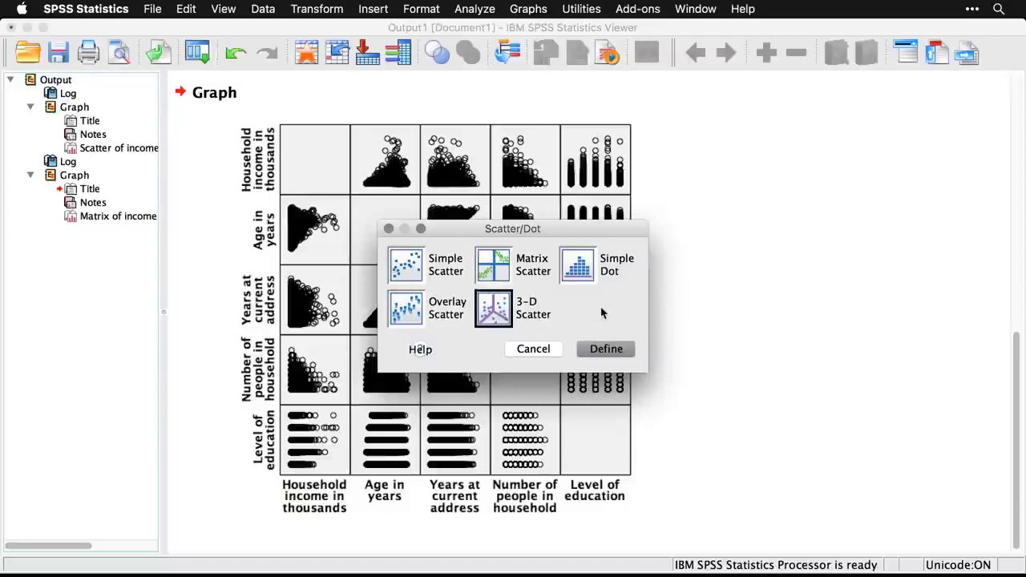
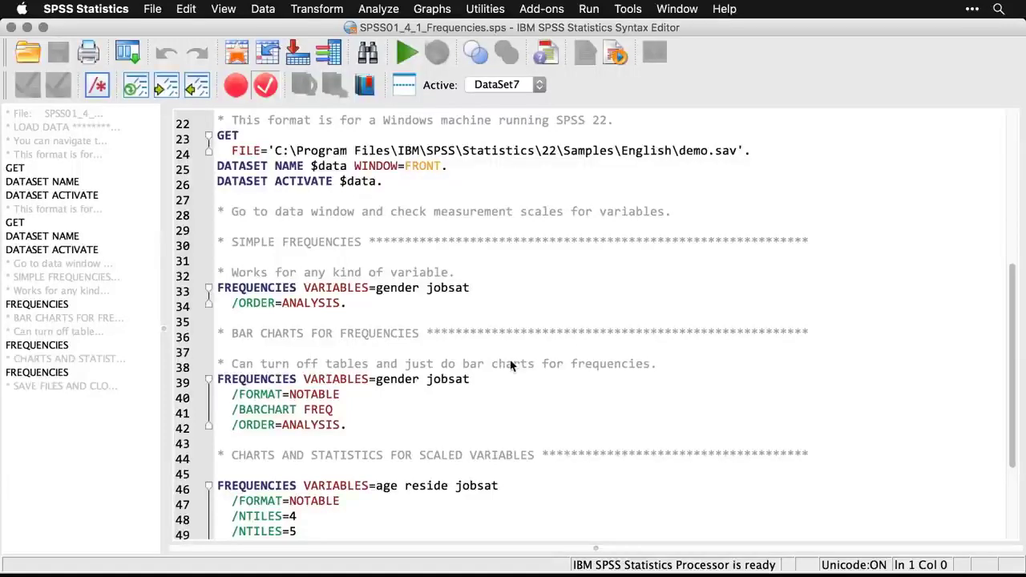
# Run a Frequencies analysis with frequency tables for Gender [gender] and Job satisfaction.
pyautogui.click(378, 9)
pyautogui.moveTo(385, 49)
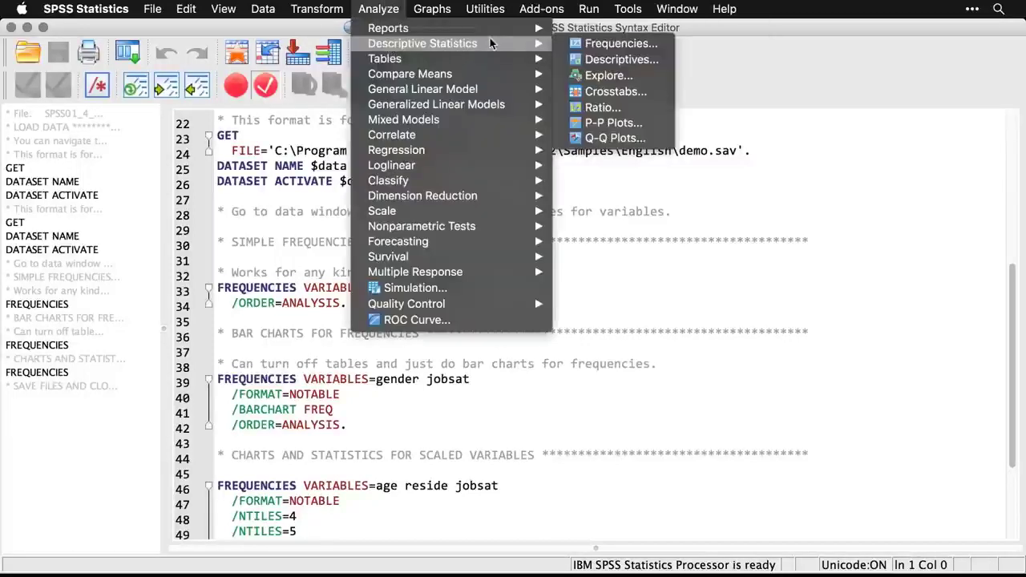
pyautogui.click(591, 45)
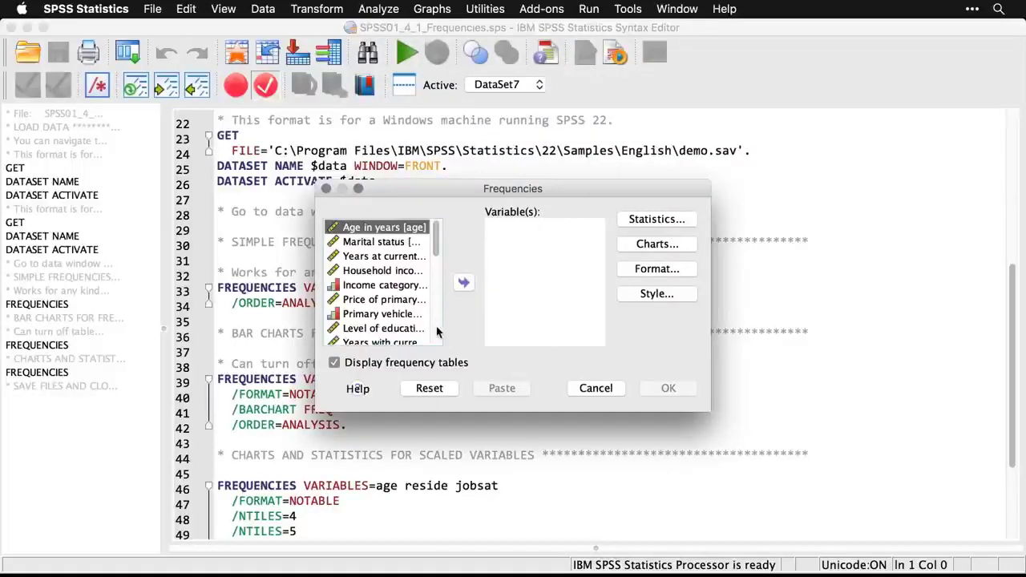
pyautogui.scroll(-3, 436, 331)
pyautogui.doubleClick(382, 285)
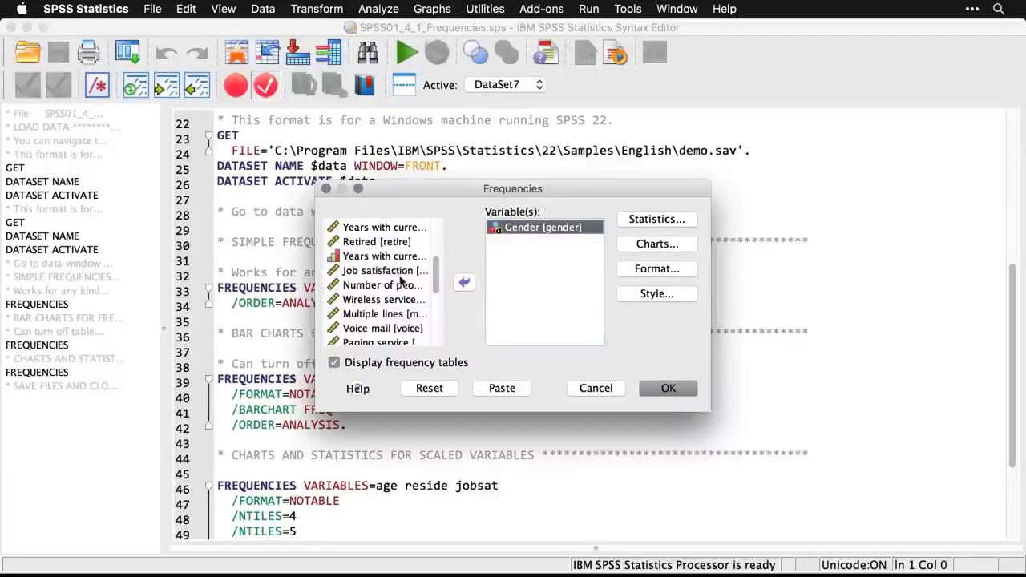
pyautogui.click(392, 273)
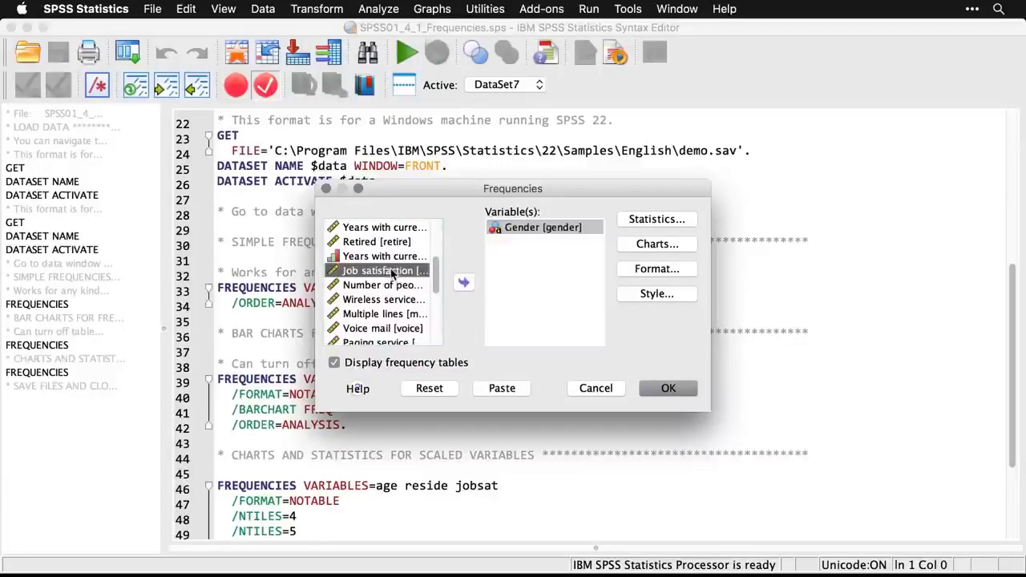
pyautogui.doubleClick(392, 272)
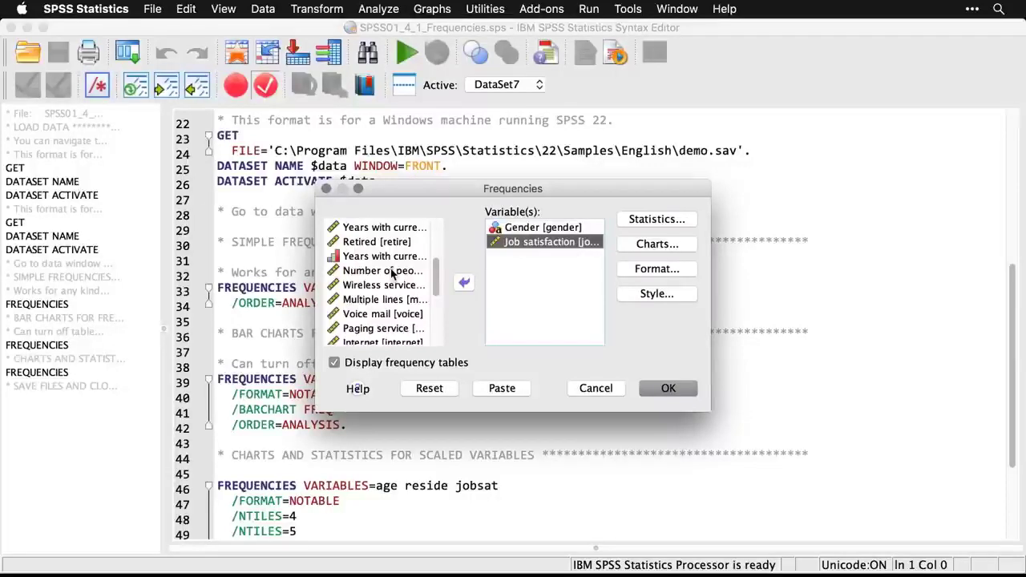
pyautogui.click(678, 389)
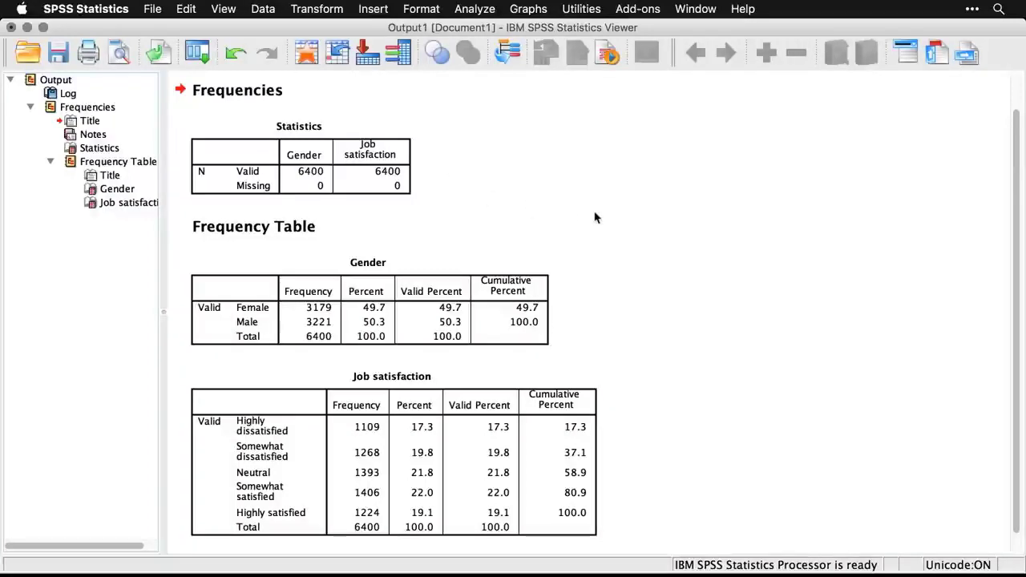
# Examine the percent and cumulative percent columns in the Job satisfaction frequency table.
pyautogui.scroll(-1, 638, 315)
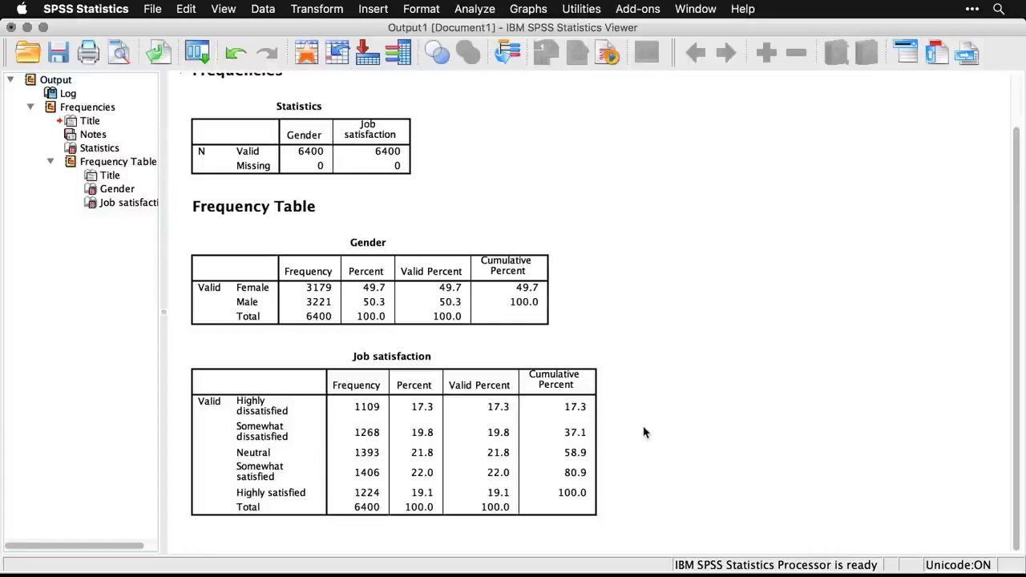
pyautogui.click(541, 432)
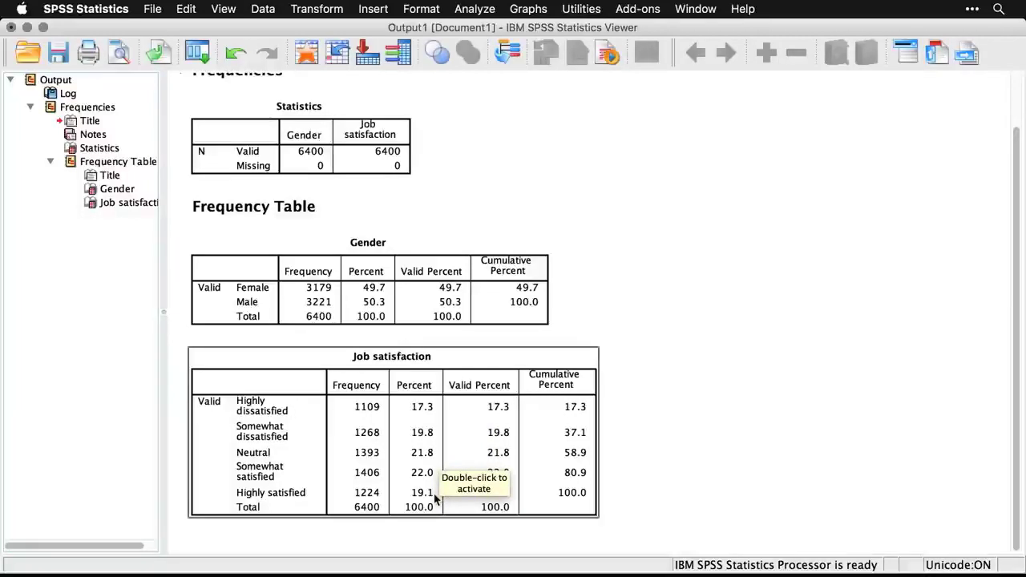
pyautogui.click(709, 462)
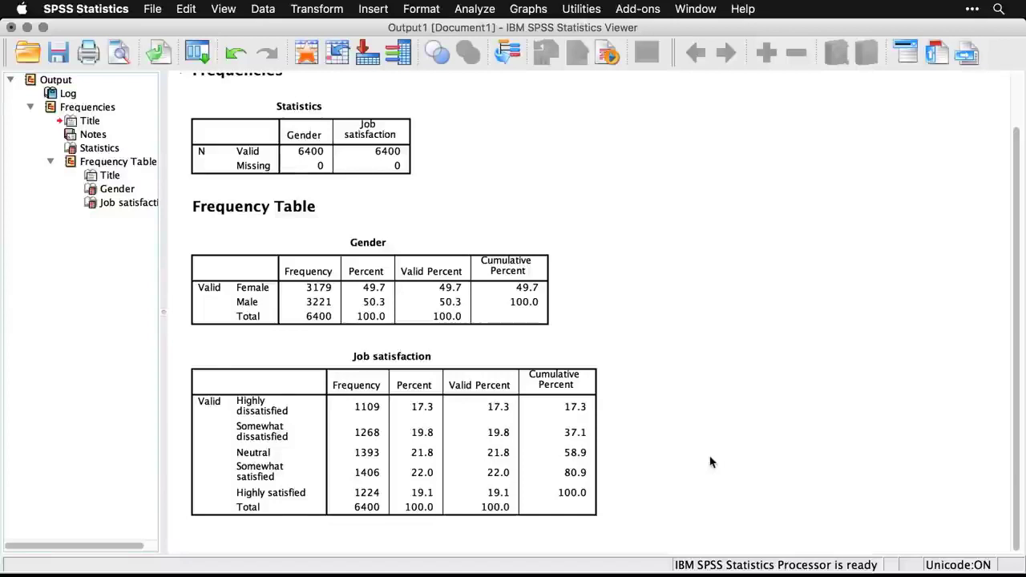
# Return to the syntax file, recall the Frequencies dialog and turn off the display of frequency tables.
pyautogui.press('super+grave')
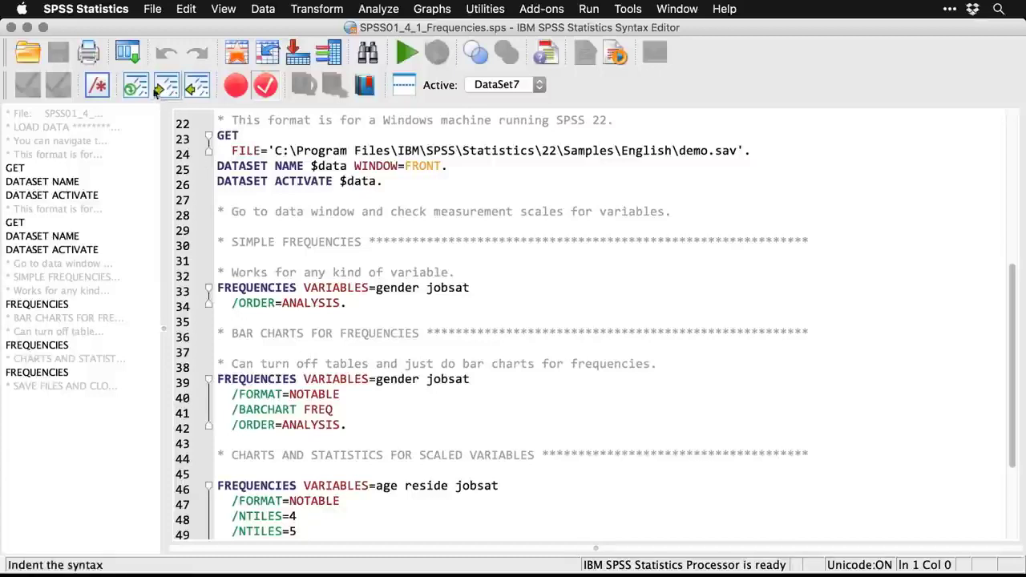
pyautogui.click(131, 54)
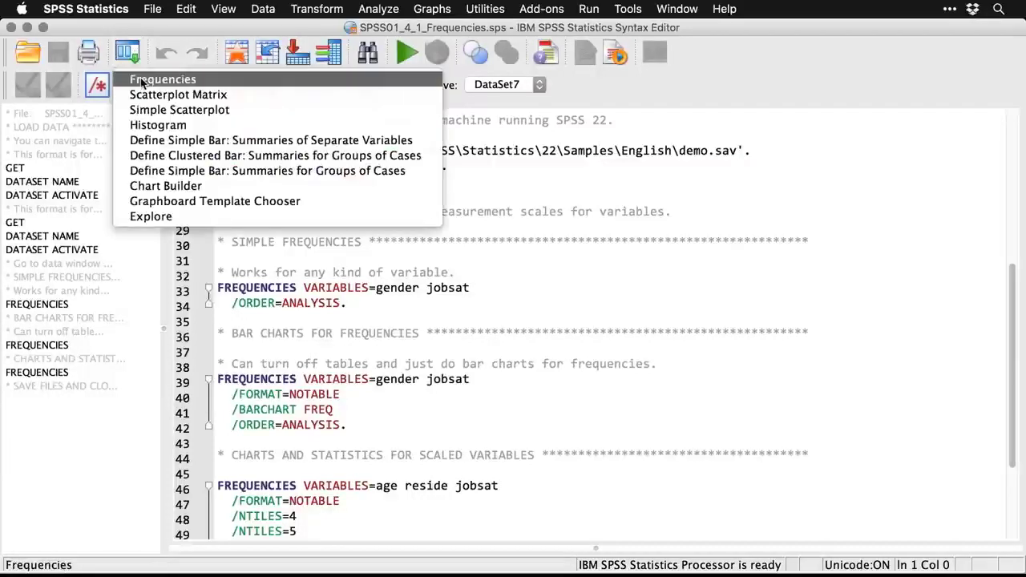
pyautogui.click(138, 79)
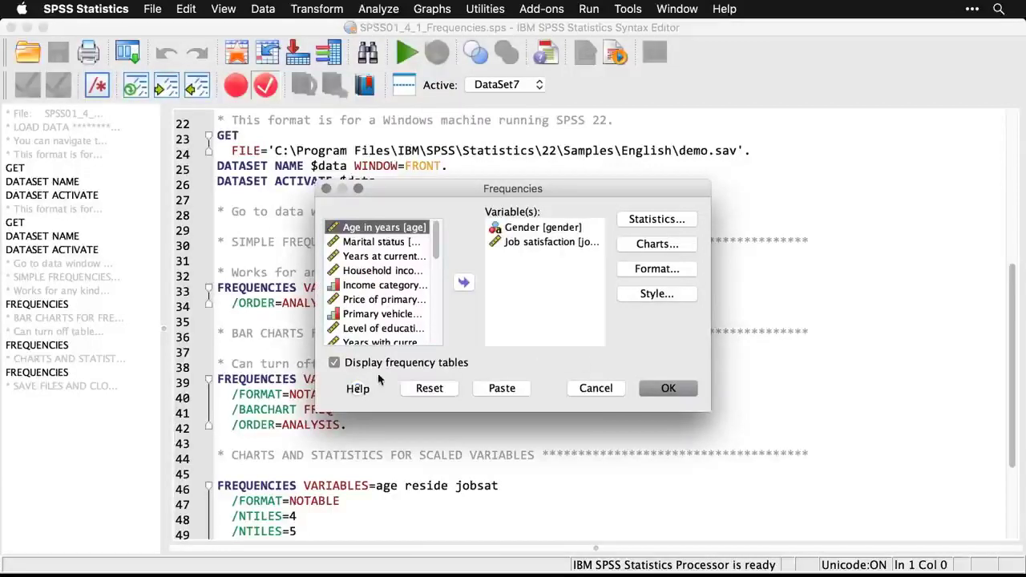
pyautogui.click(335, 362)
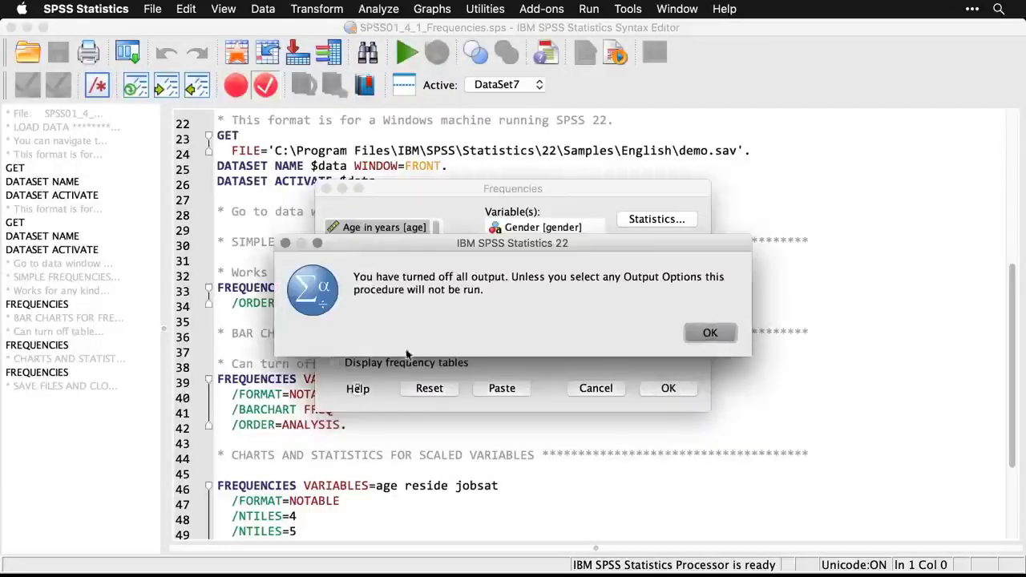
pyautogui.click(713, 333)
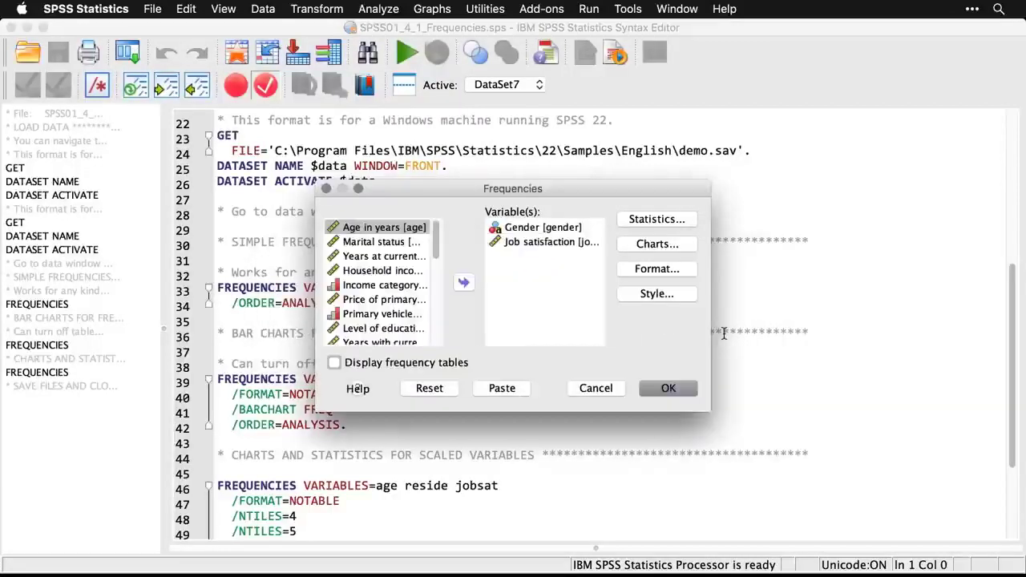
# Set the chart type to bar charts showing frequencies, run the analysis and view the Gender and Job satisfaction charts.
pyautogui.click(656, 244)
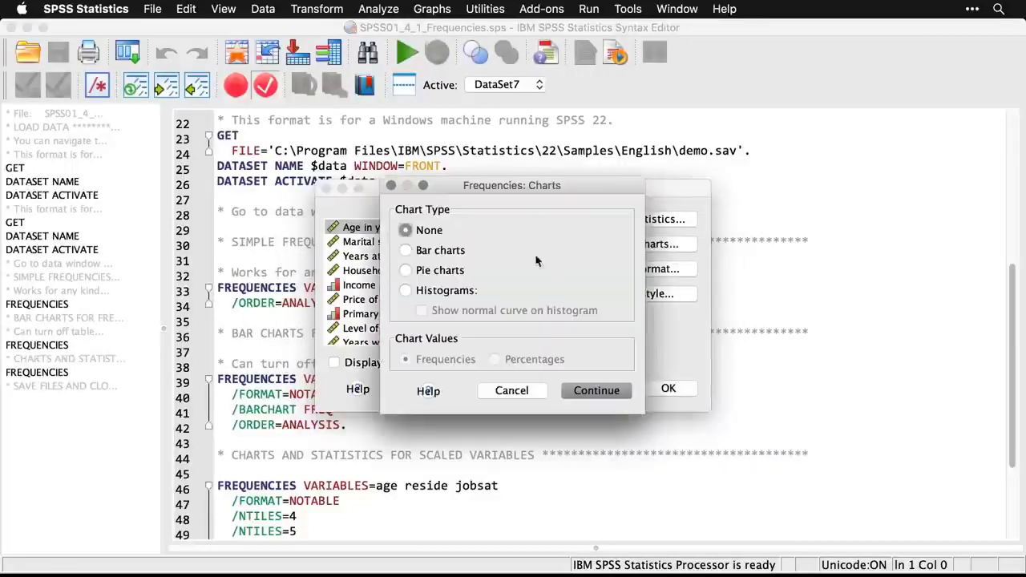
pyautogui.click(406, 250)
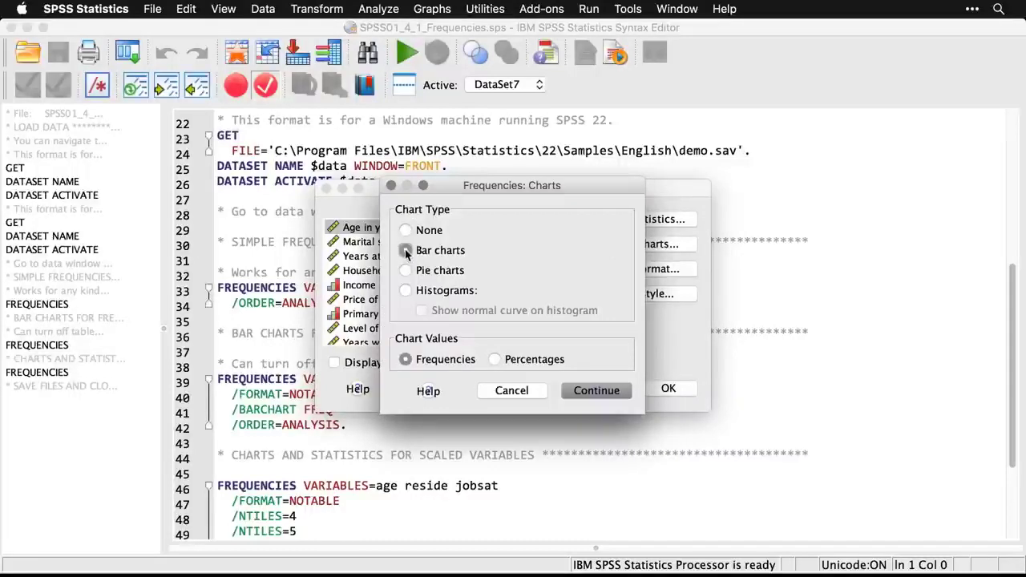
pyautogui.click(608, 390)
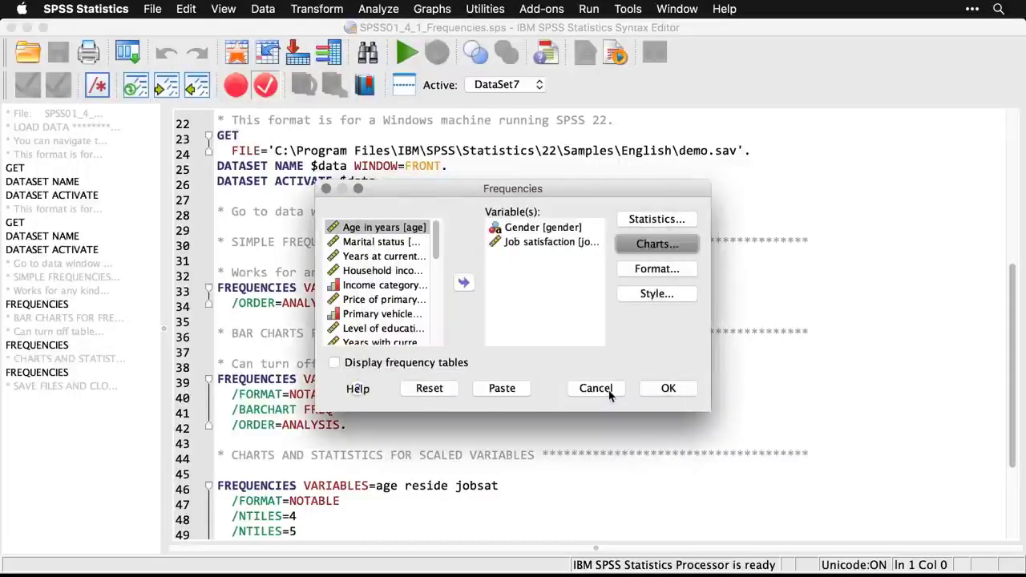
pyautogui.click(675, 389)
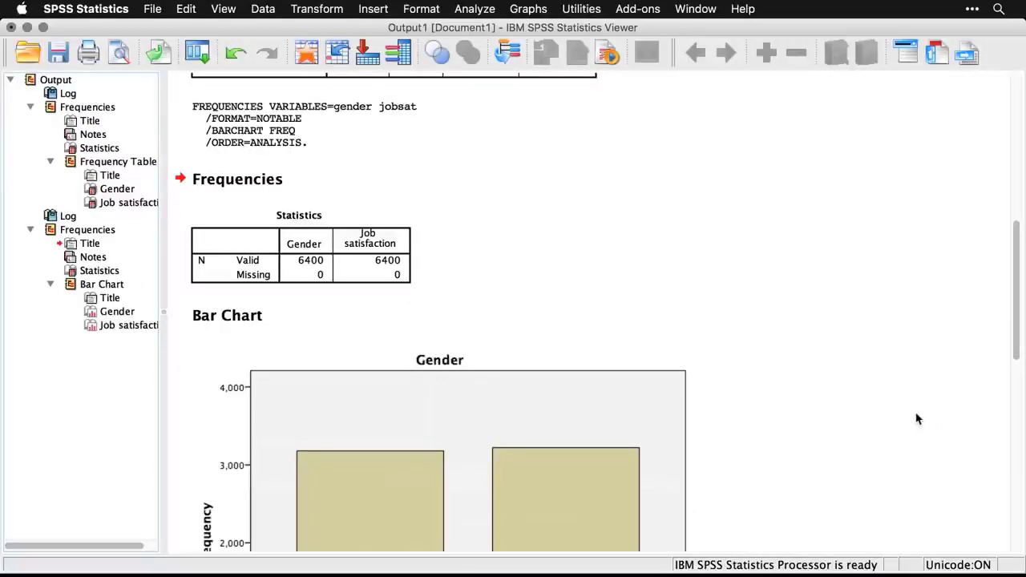
pyautogui.scroll(-6, 918, 419)
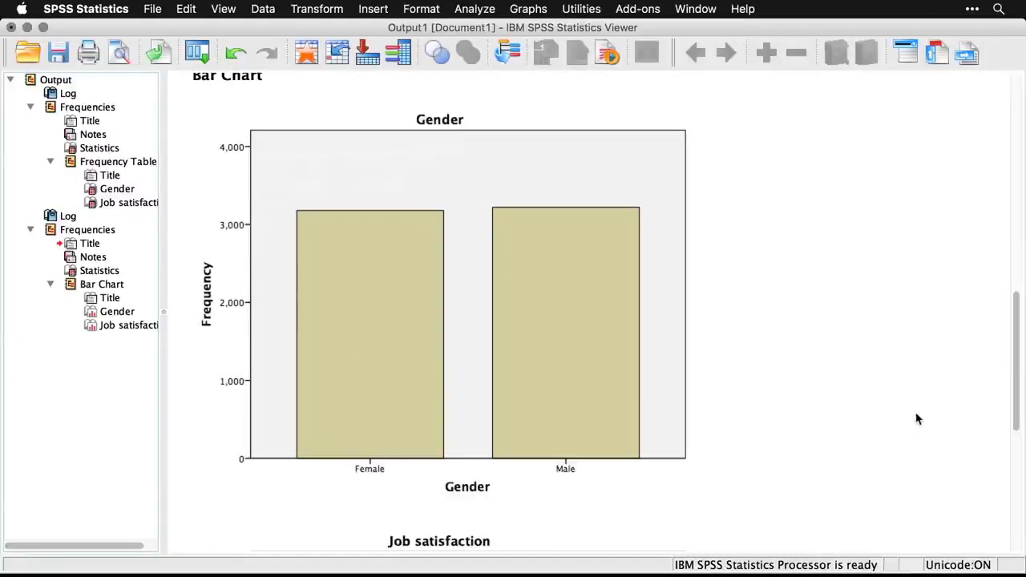
pyautogui.scroll(-7, 917, 418)
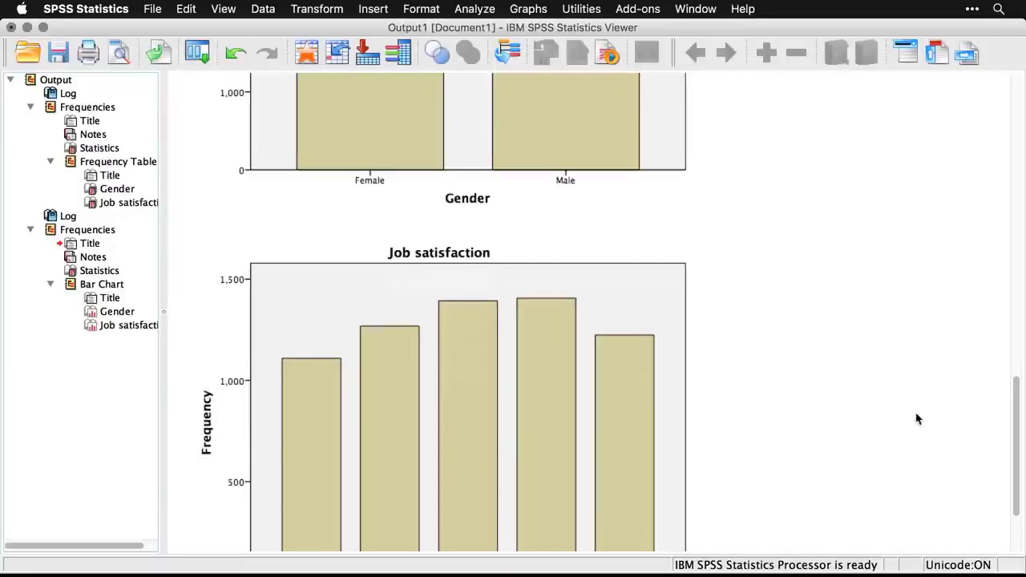
pyautogui.scroll(-3, 917, 418)
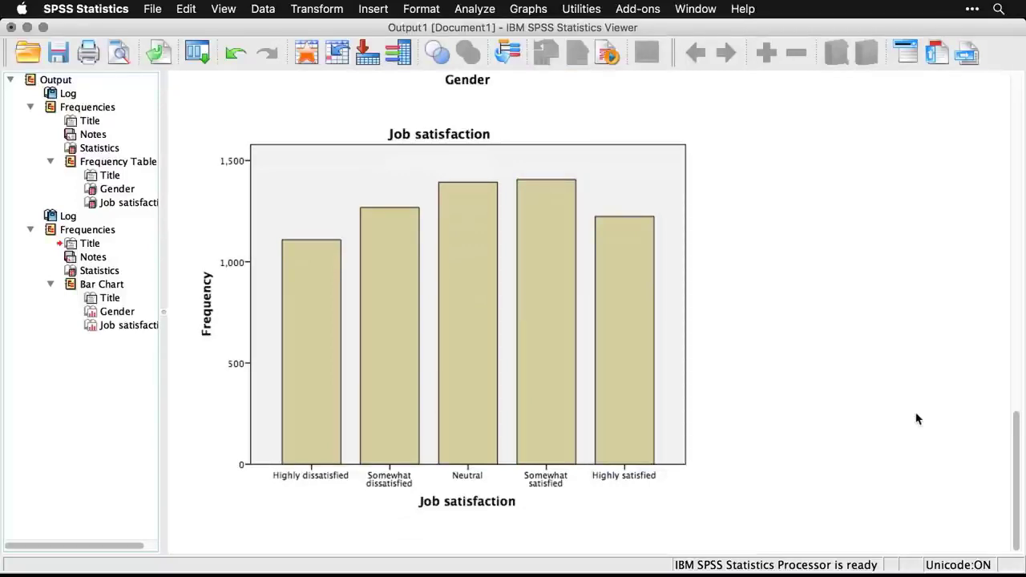
# Return to the syntax file, open the Frequencies dialog and reset it to its default settings.
pyautogui.press('super+grave')
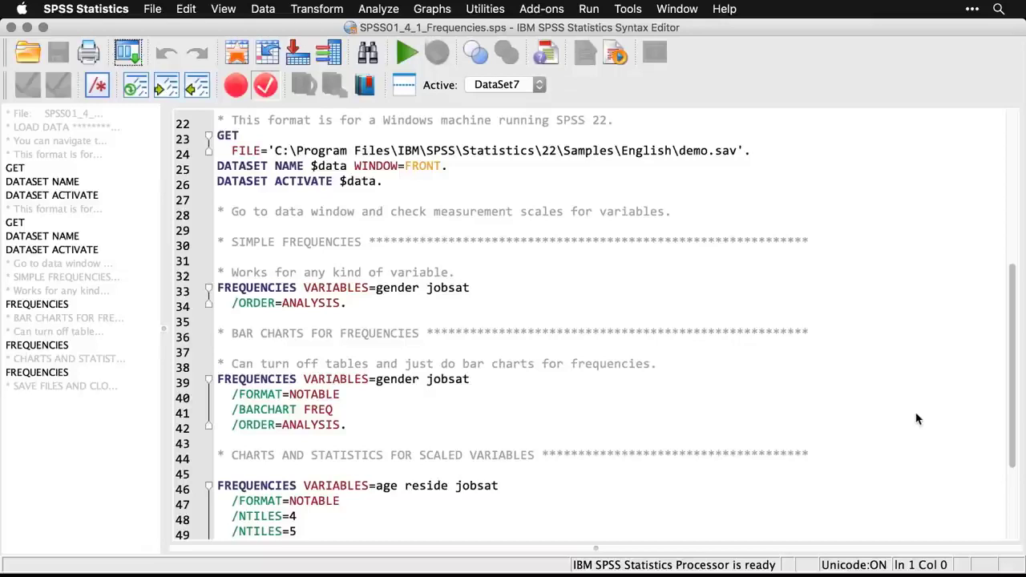
pyautogui.scroll(-5, 917, 417)
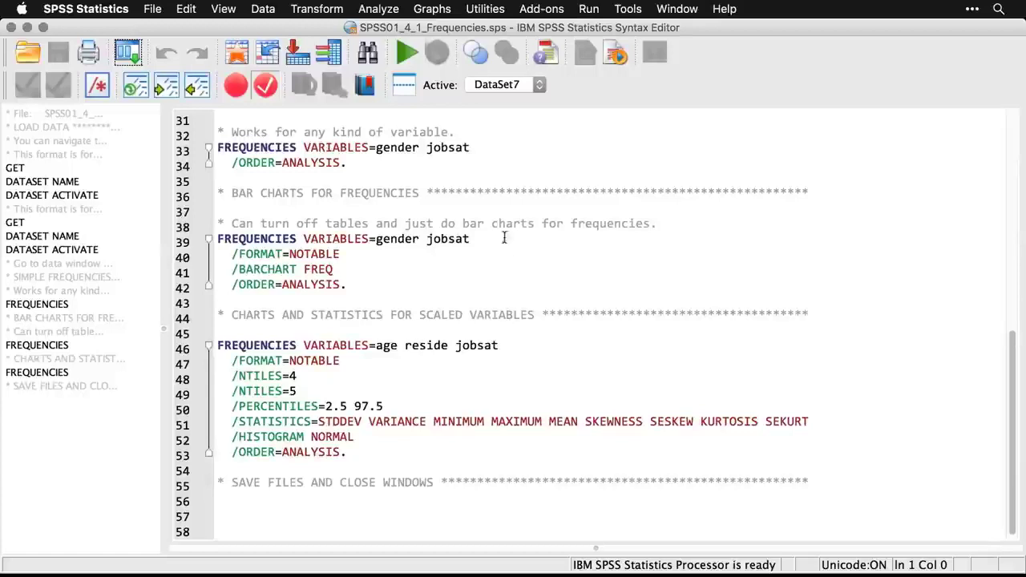
pyautogui.click(386, 8)
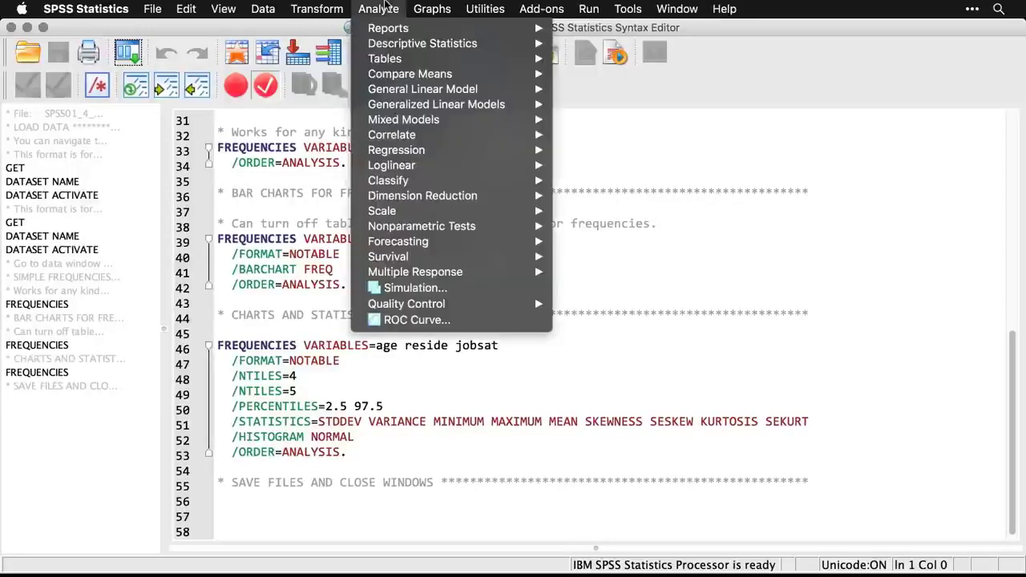
pyautogui.moveTo(391, 32)
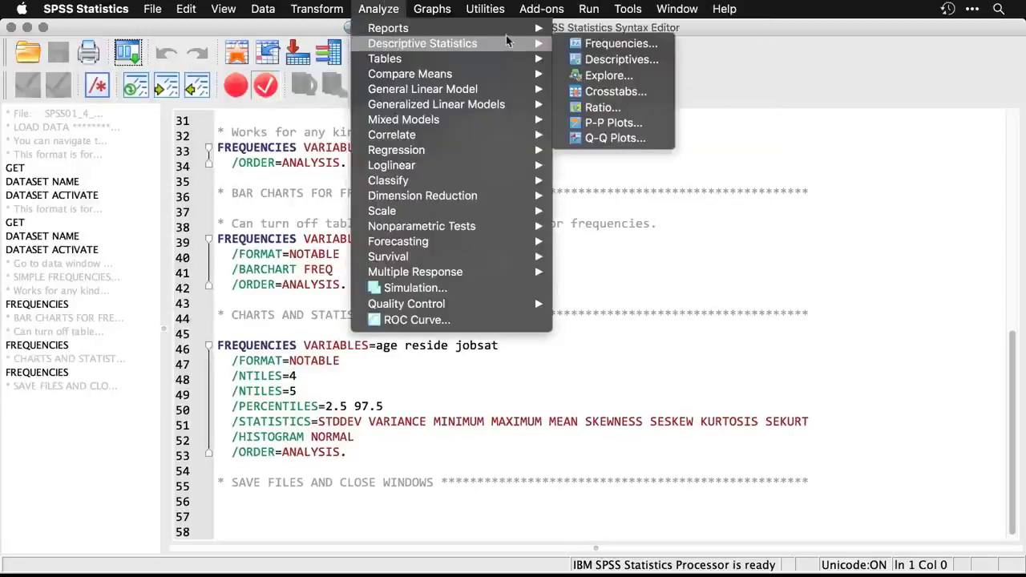
pyautogui.click(617, 46)
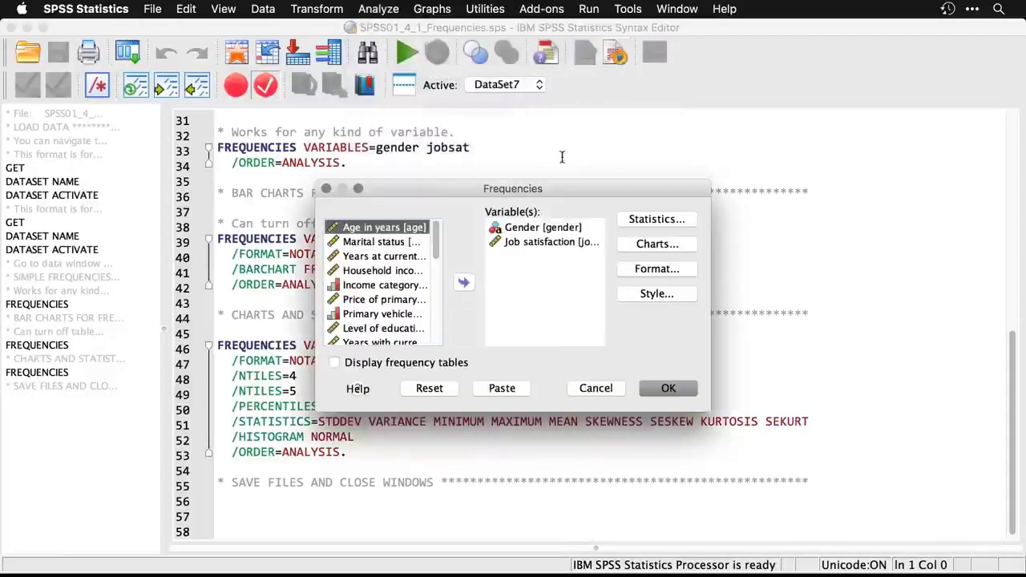
pyautogui.moveTo(540, 192)
pyautogui.mouseDown()
pyautogui.moveTo(832, 206)
pyautogui.moveTo(550, 196)
pyautogui.mouseUp()
pyautogui.click(533, 231)
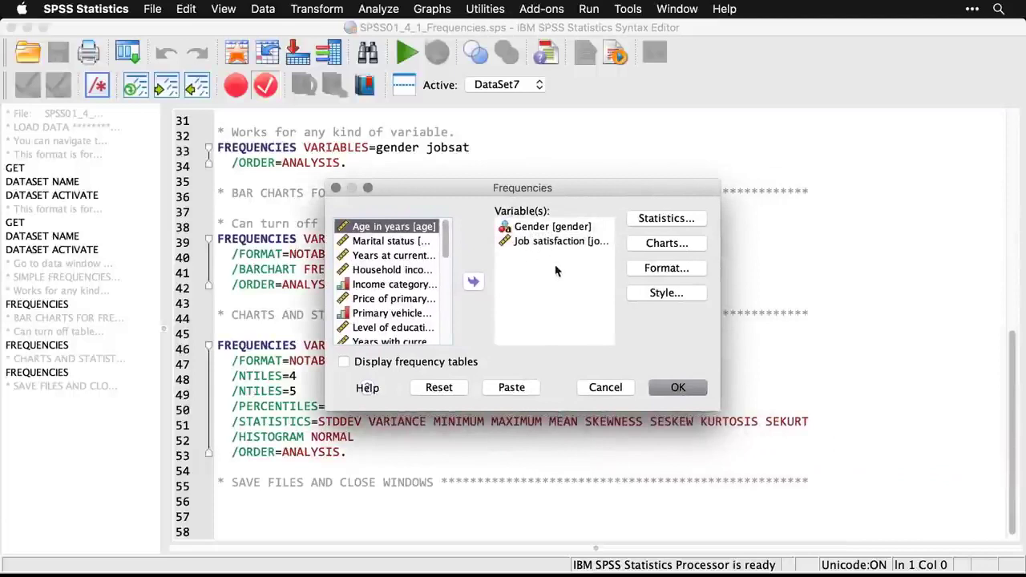
pyautogui.click(441, 388)
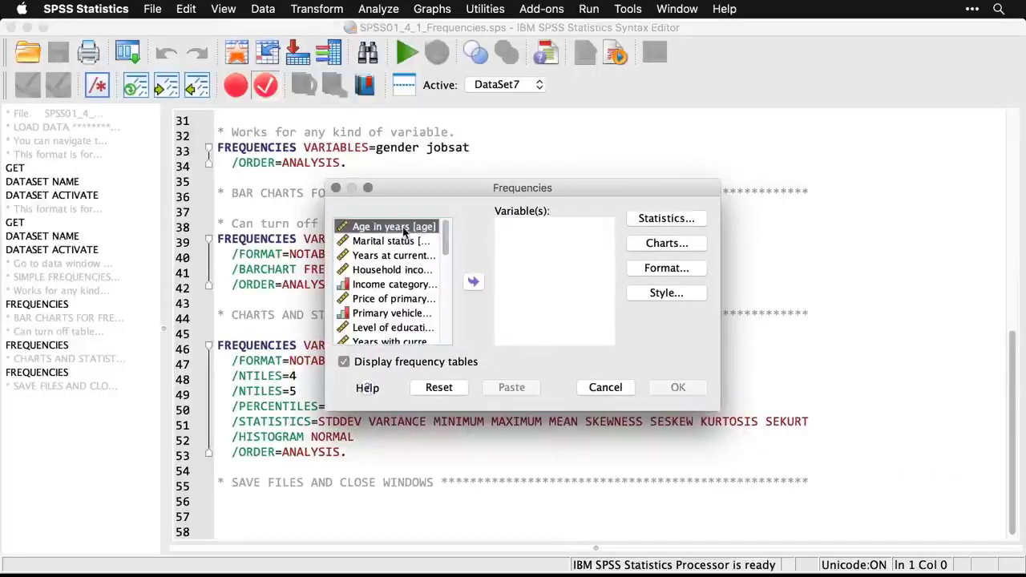
# Add Age in years [age], Years at current address and Job satisfaction to the variables of the Frequencies analysis.
pyautogui.doubleClick(403, 230)
pyautogui.moveTo(448, 187); pyautogui.dragTo(475, 187)
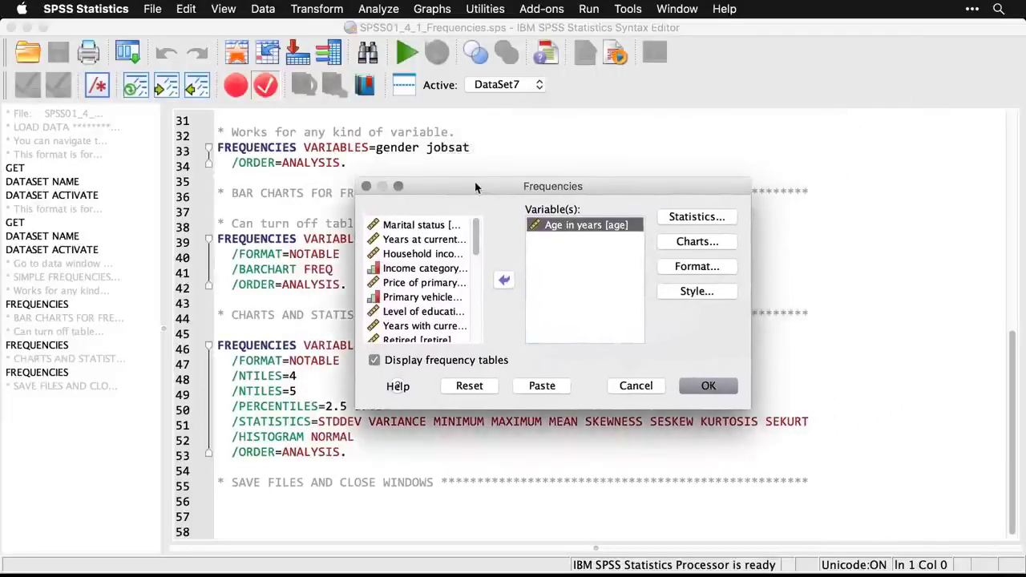
pyautogui.click(436, 241)
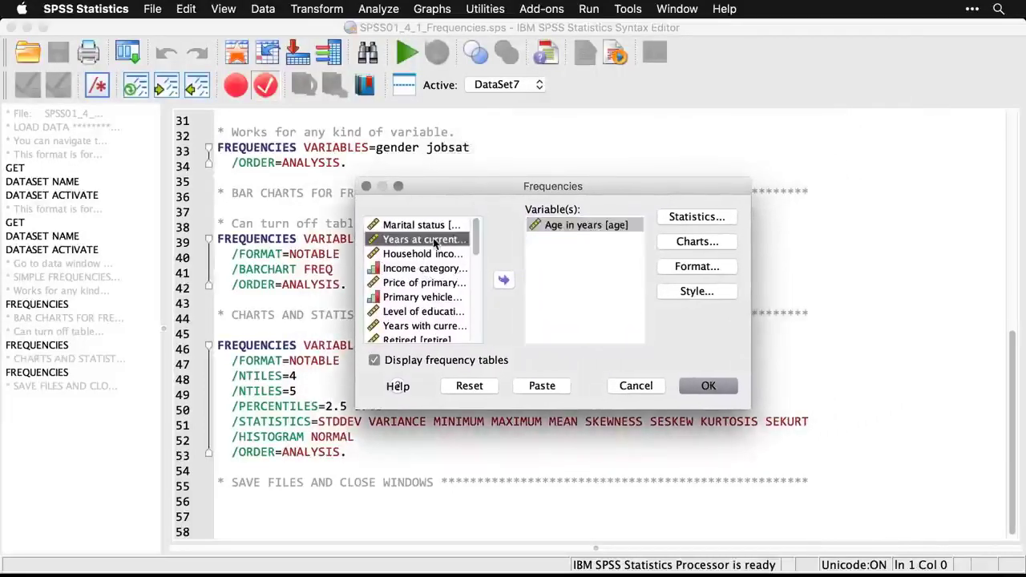
pyautogui.click(503, 279)
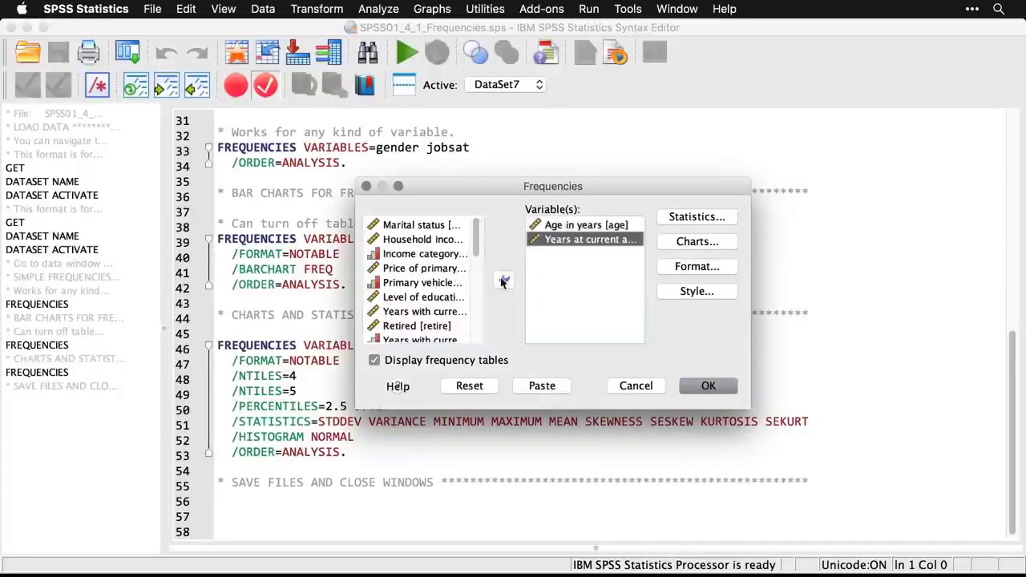
pyautogui.scroll(-4, 475, 258)
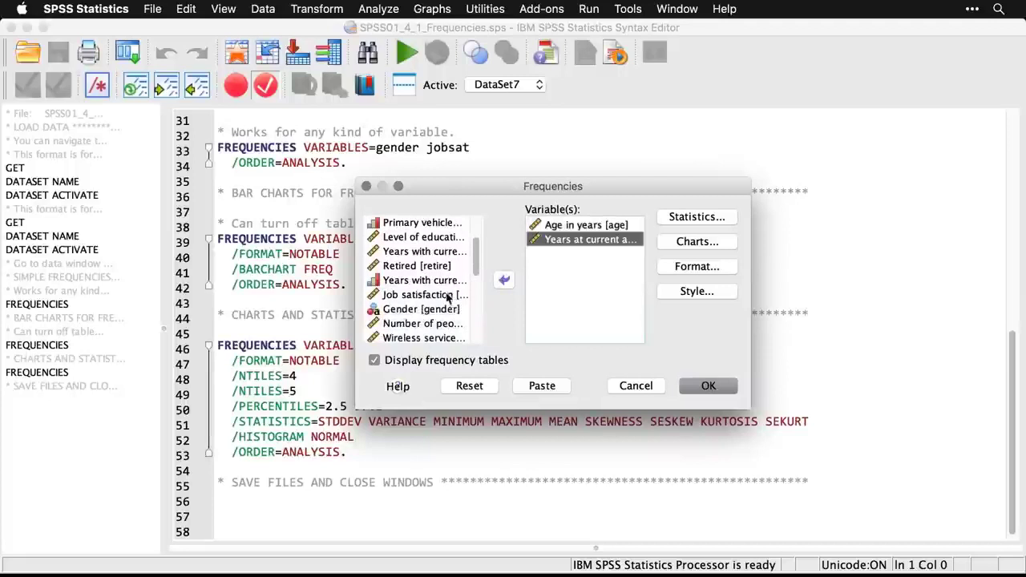
pyautogui.click(448, 296)
pyautogui.click(504, 280)
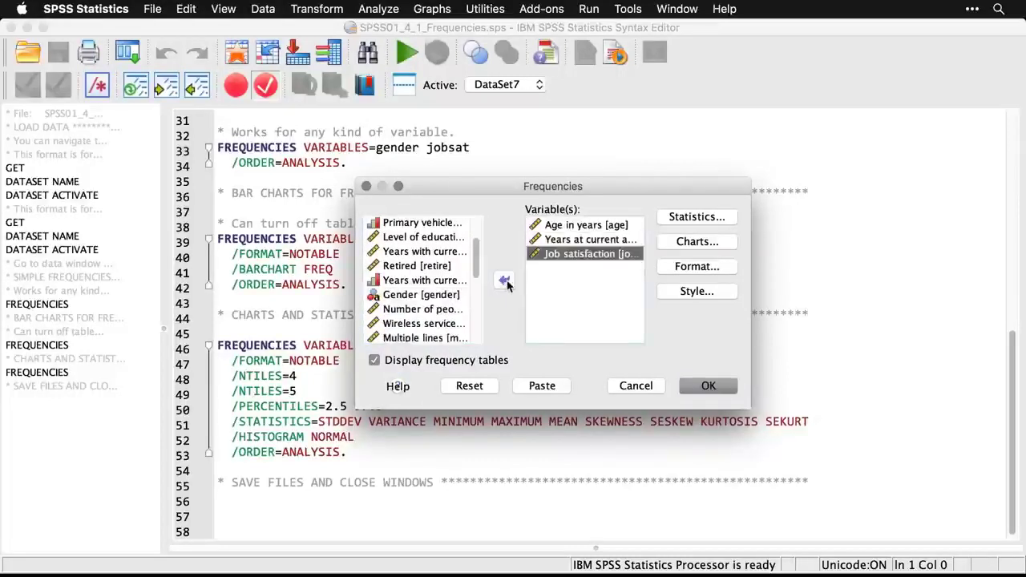
# In the Frequencies statistics, request the mean, quartiles, minimum and maximum.
pyautogui.click(702, 223)
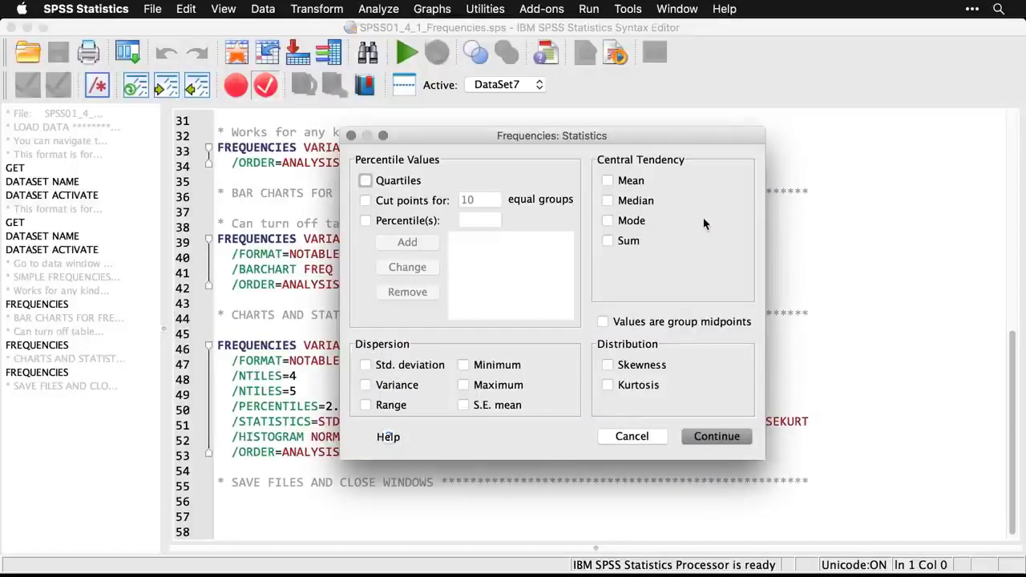
pyautogui.click(608, 181)
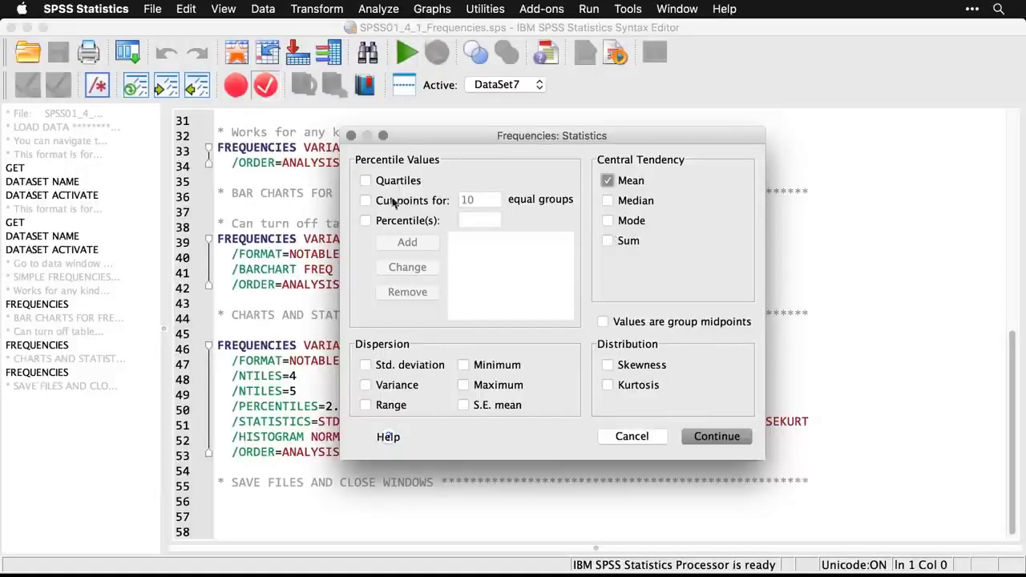
pyautogui.click(367, 181)
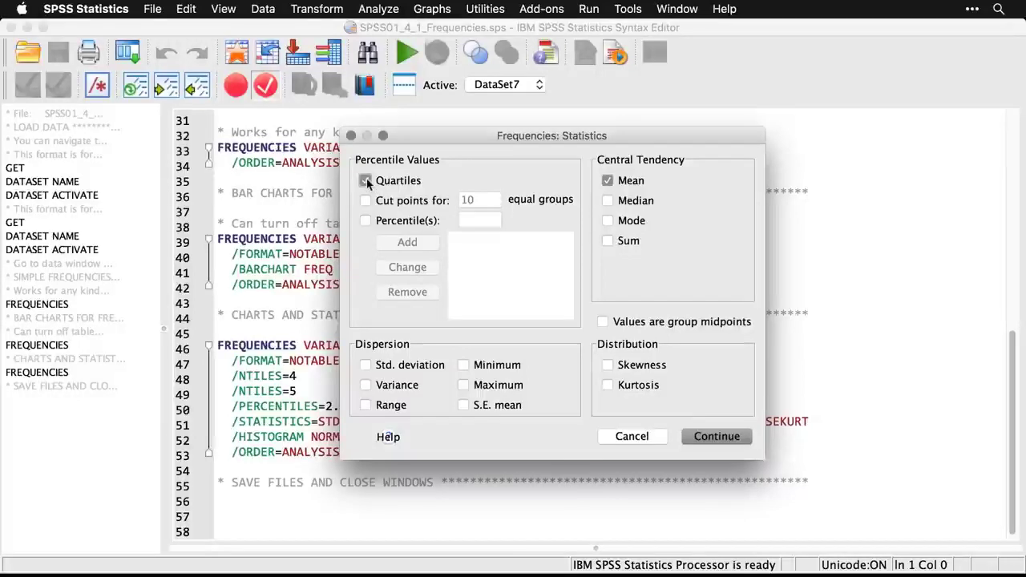
pyautogui.click(466, 366)
pyautogui.click(465, 386)
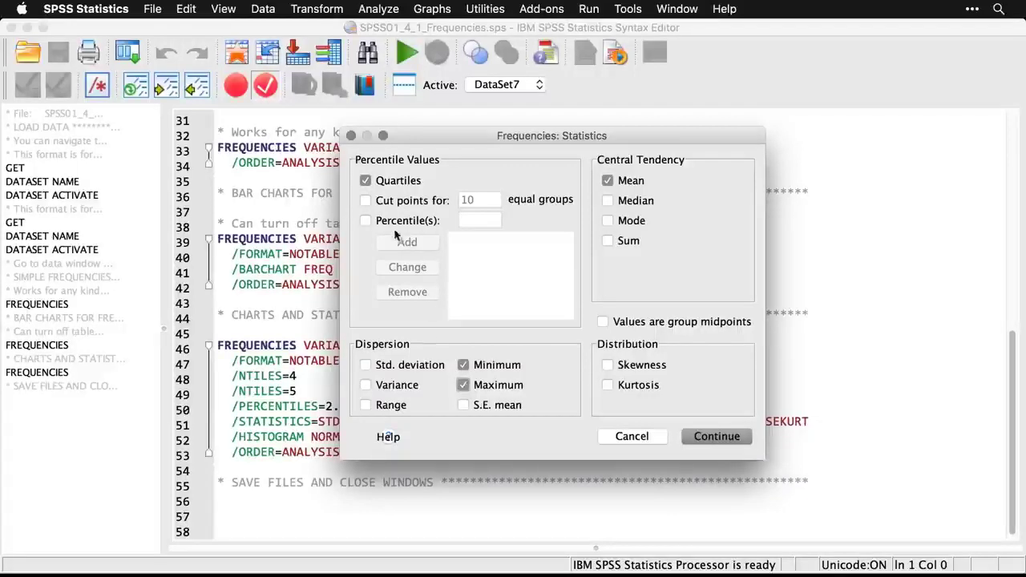
# Request percentile cut points for 5 equal groups.
pyautogui.click(365, 201)
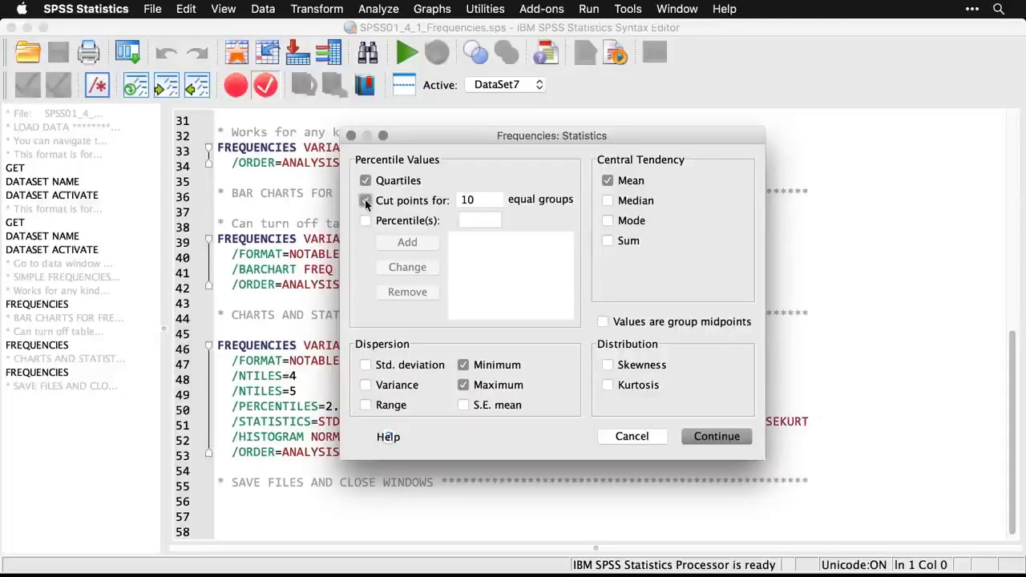
pyautogui.click(495, 200)
pyautogui.press('BackSpace')
pyautogui.press('BackSpace')
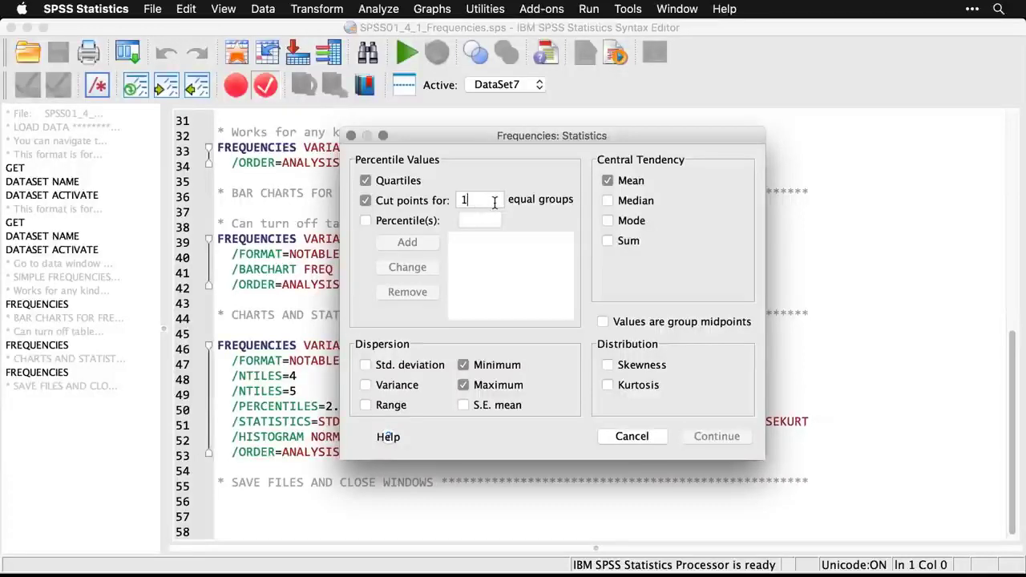
pyautogui.write('5')
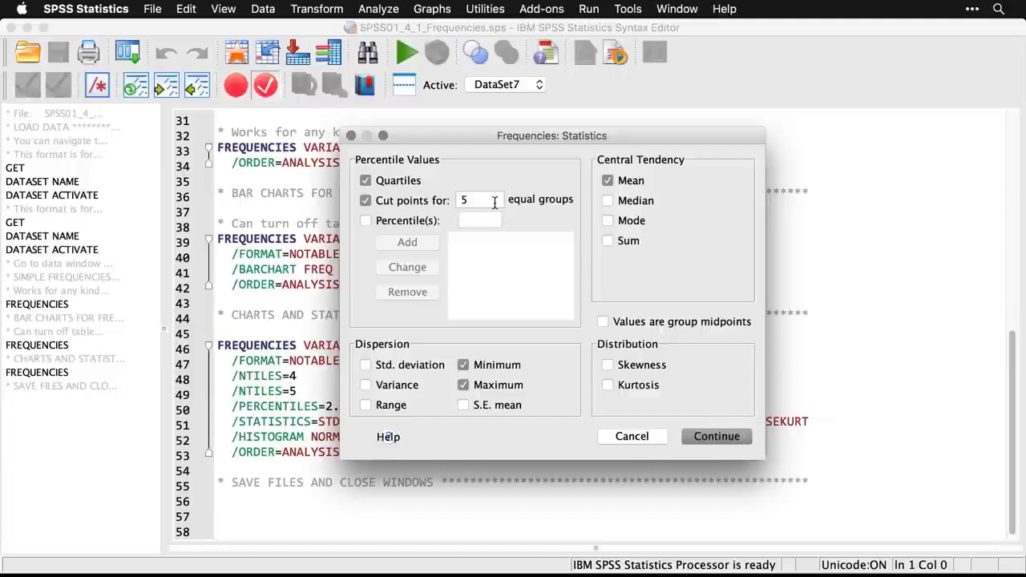
# Enable custom percentiles and add 2.5 and 97.5 to the percentile list.
pyautogui.click(365, 222)
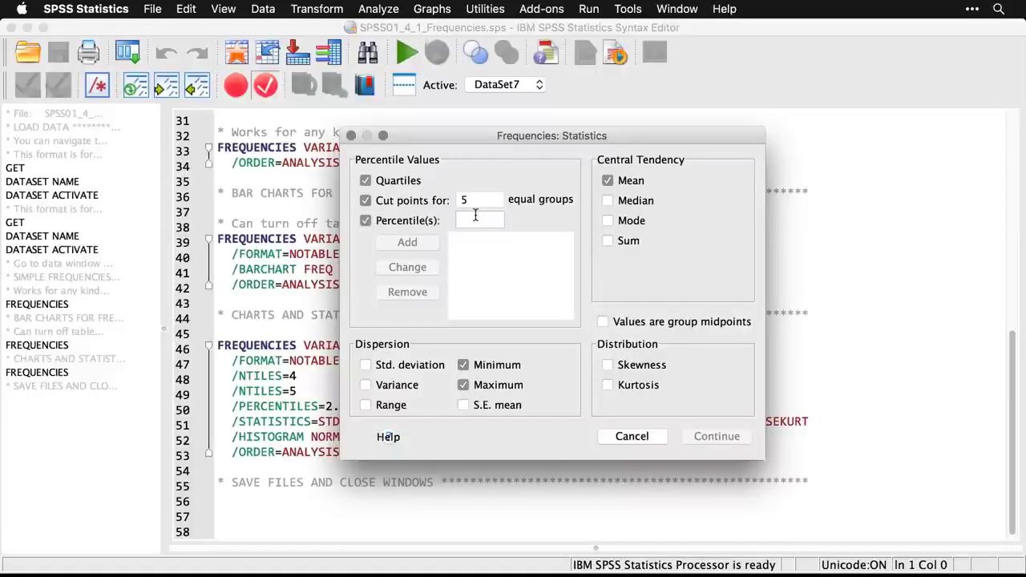
pyautogui.write('2.5')
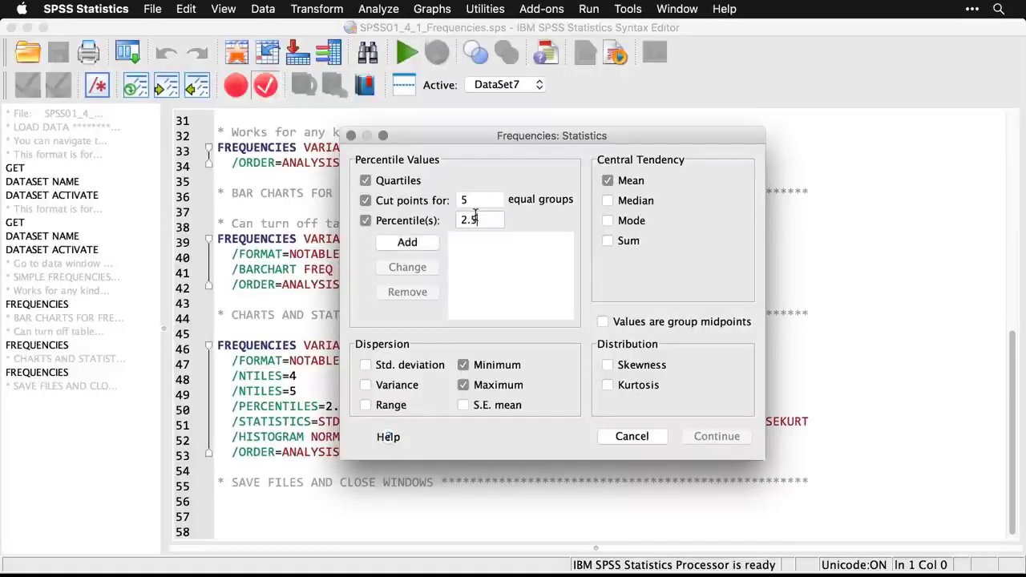
pyautogui.click(407, 241)
pyautogui.click(488, 222)
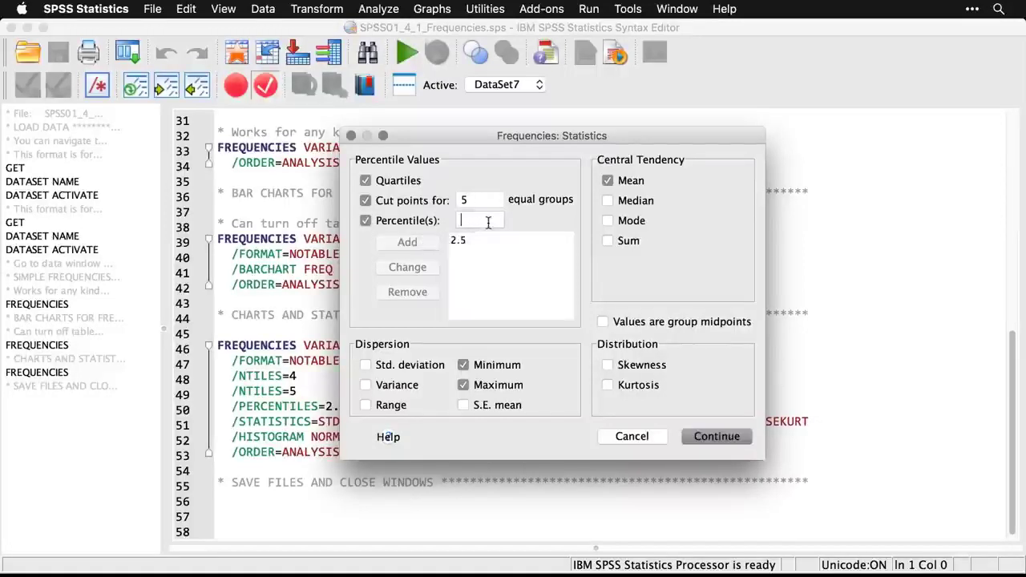
pyautogui.write('97.5')
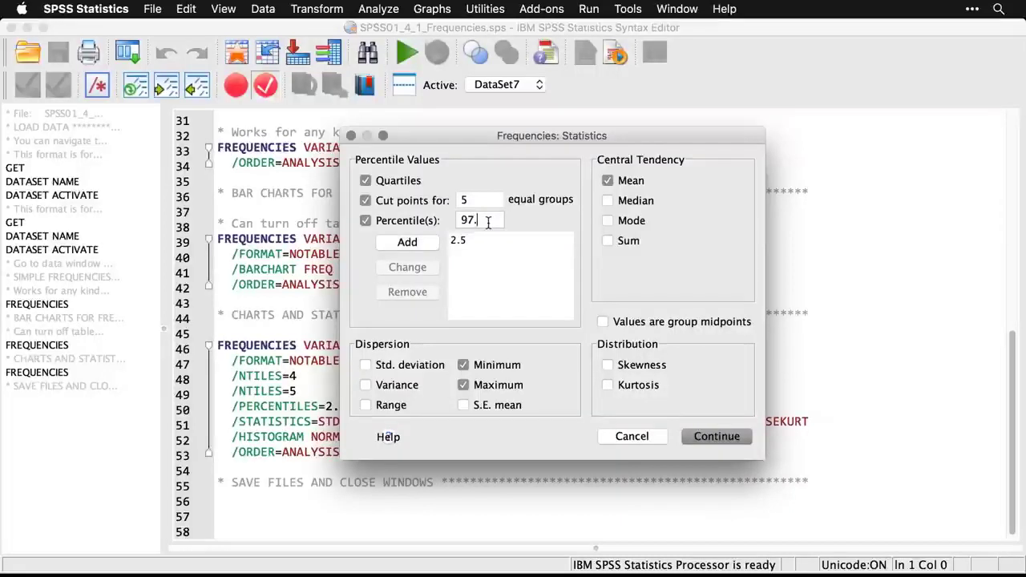
pyautogui.click(420, 242)
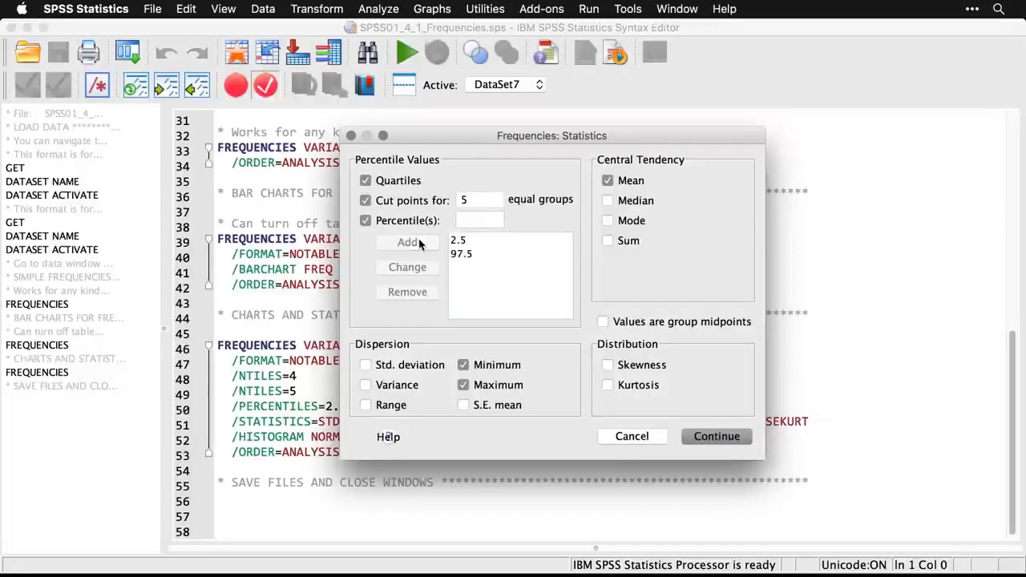
# Include standard deviation, variance, skewness and kurtosis, and accept the statistics settings.
pyautogui.click(365, 365)
pyautogui.click(365, 385)
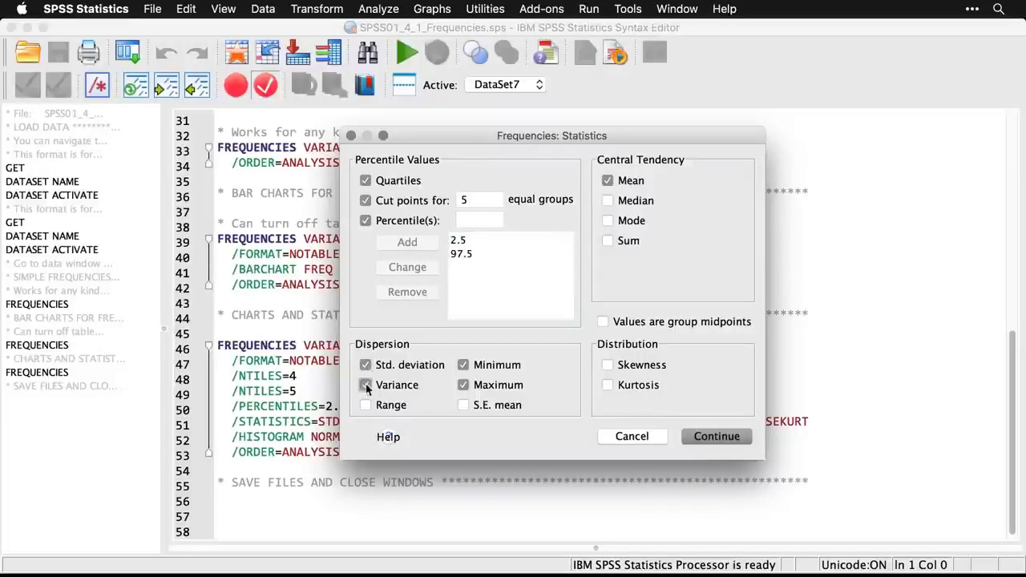
pyautogui.moveTo(492, 145); pyautogui.dragTo(509, 85)
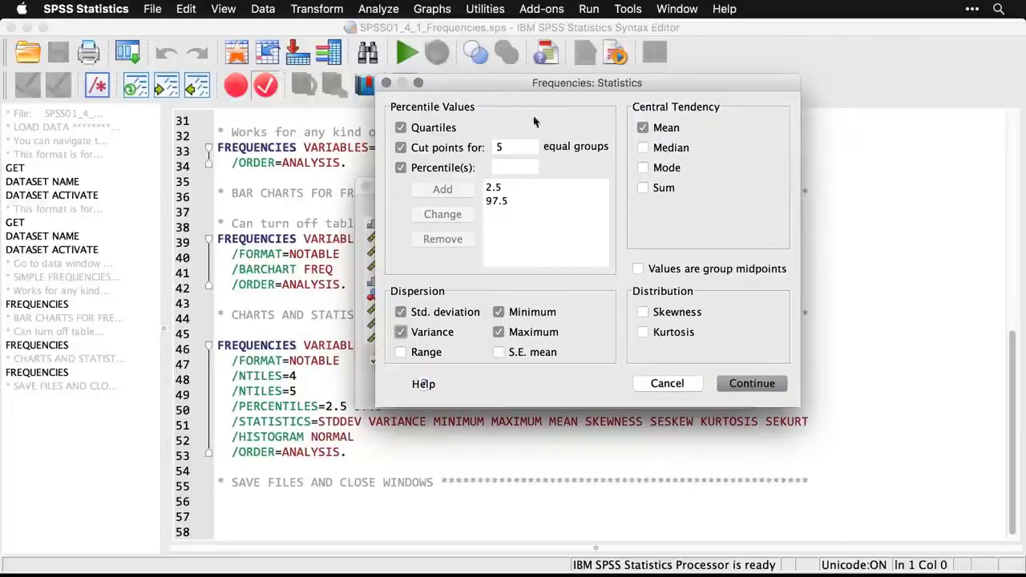
pyautogui.click(642, 312)
pyautogui.click(644, 333)
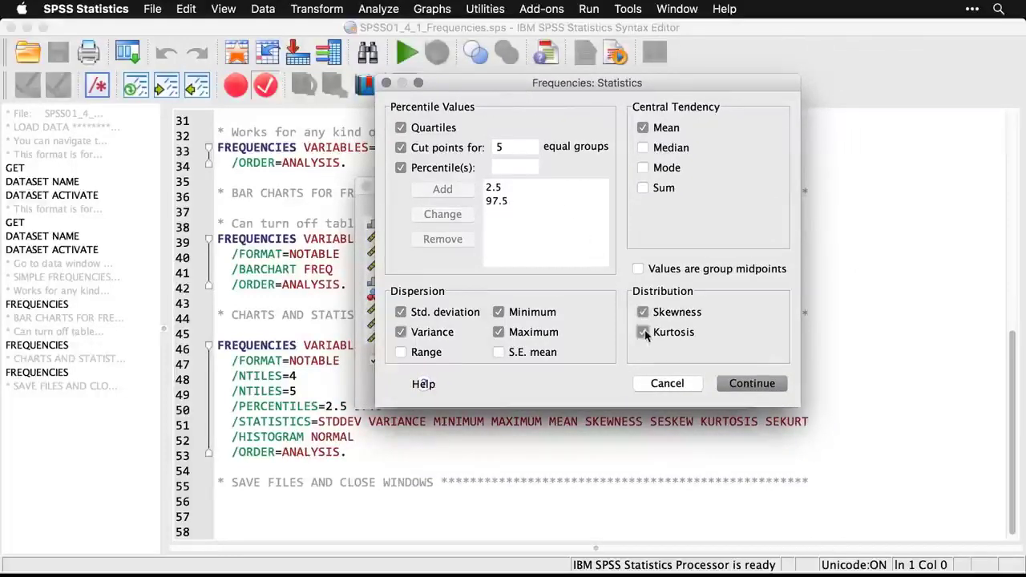
pyautogui.click(752, 383)
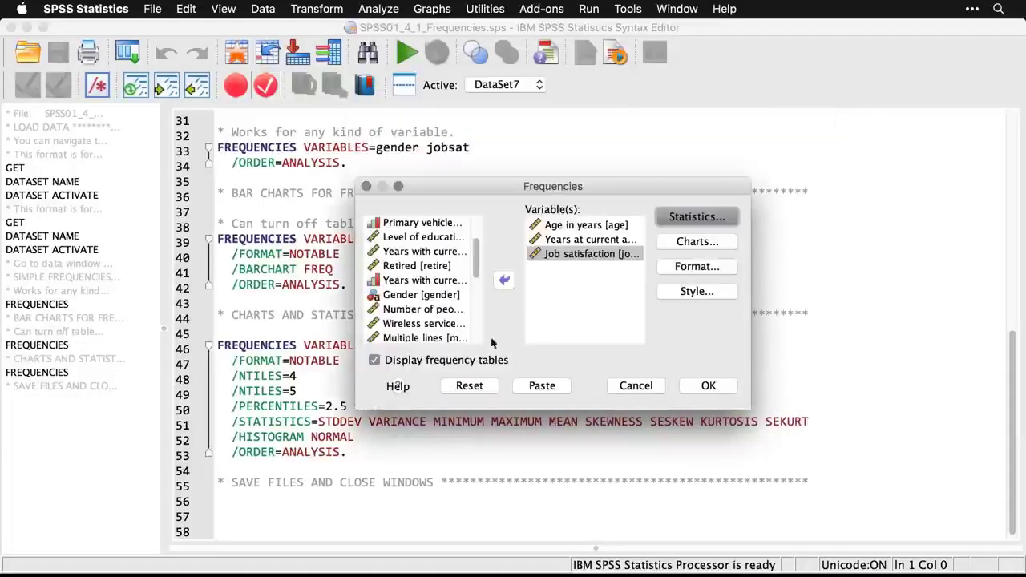
# Turn off frequency tables, choose histograms with a normal curve, run the analysis and select the resulting Statistics table.
pyautogui.click(374, 361)
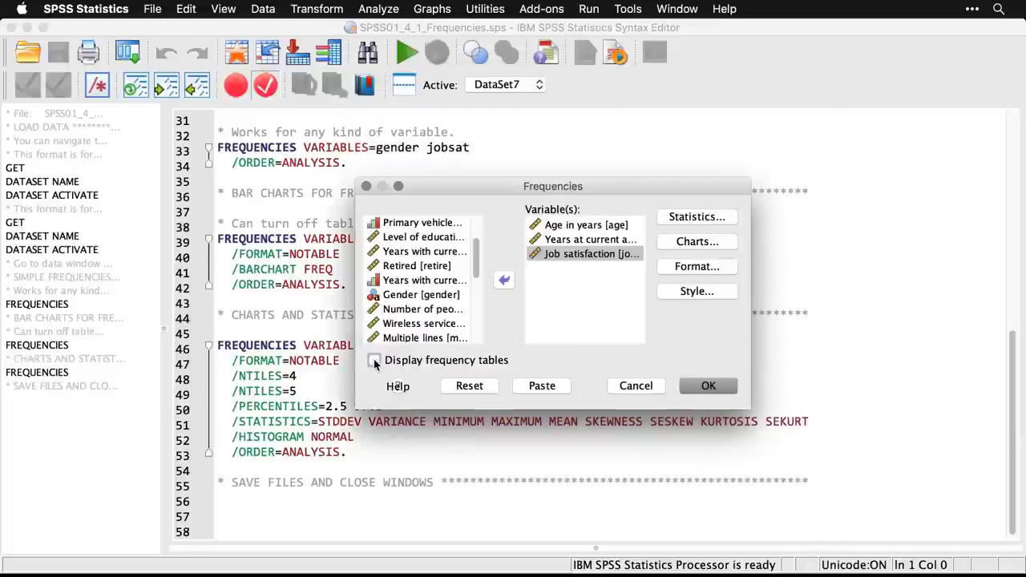
pyautogui.moveTo(596, 255); pyautogui.dragTo(613, 255)
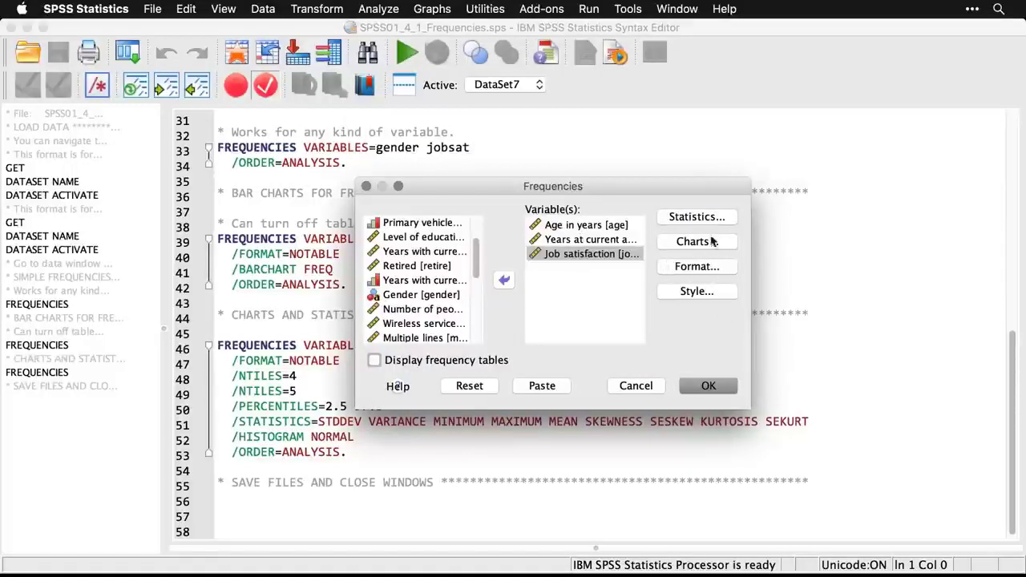
pyautogui.click(694, 242)
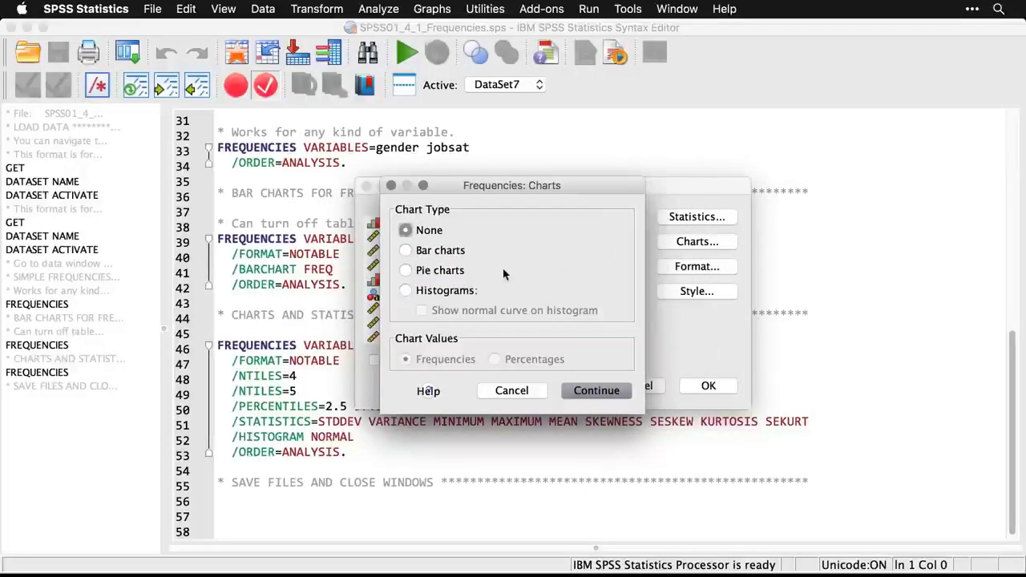
pyautogui.click(407, 292)
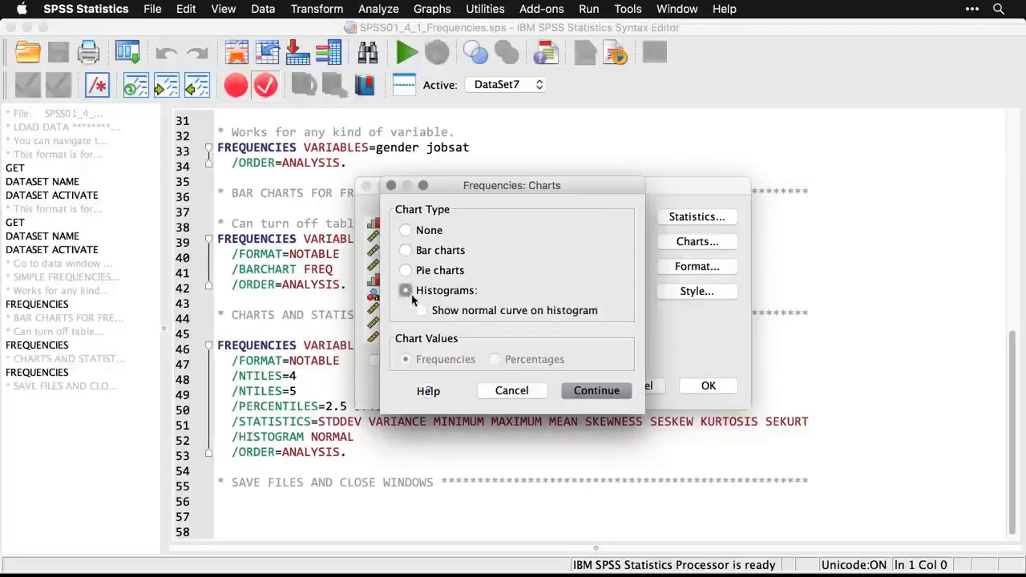
pyautogui.click(422, 311)
pyautogui.click(593, 393)
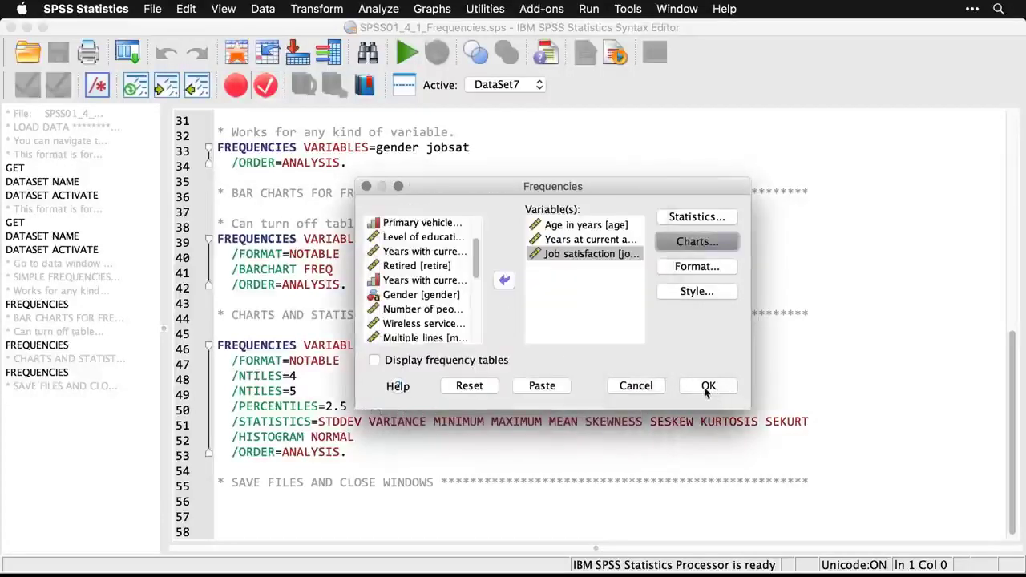
pyautogui.click(706, 388)
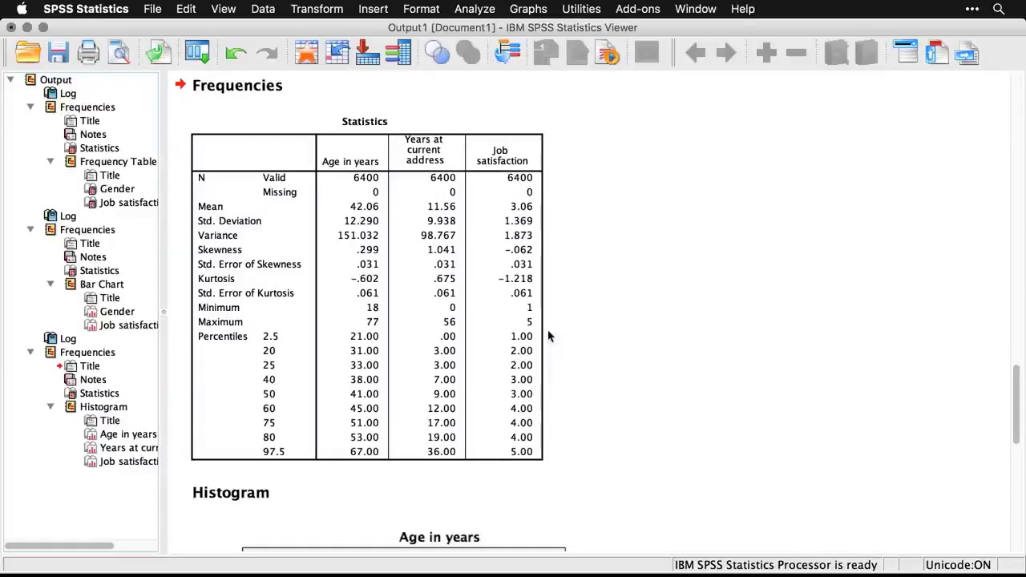
pyautogui.click(471, 362)
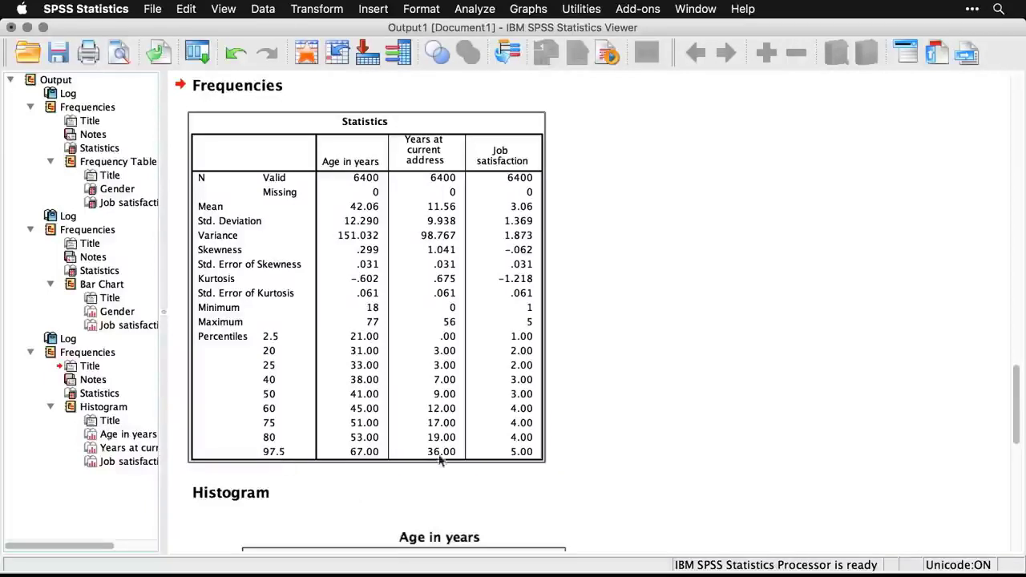
# Review the histograms with normal curves for Age in years, Years at current address and Job satisfaction.
pyautogui.click(713, 483)
pyautogui.scroll(-8, 713, 480)
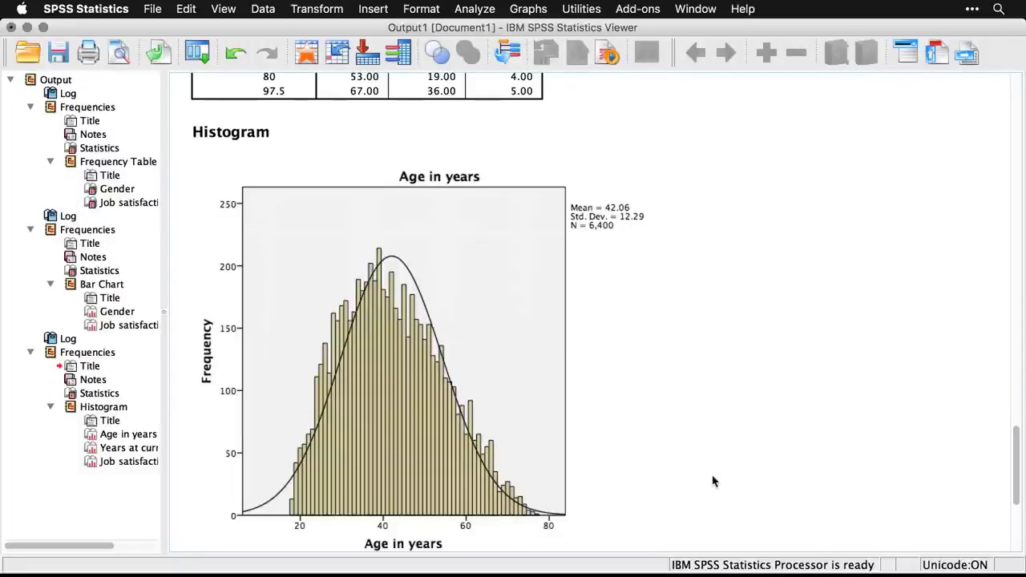
pyautogui.scroll(-10, 713, 481)
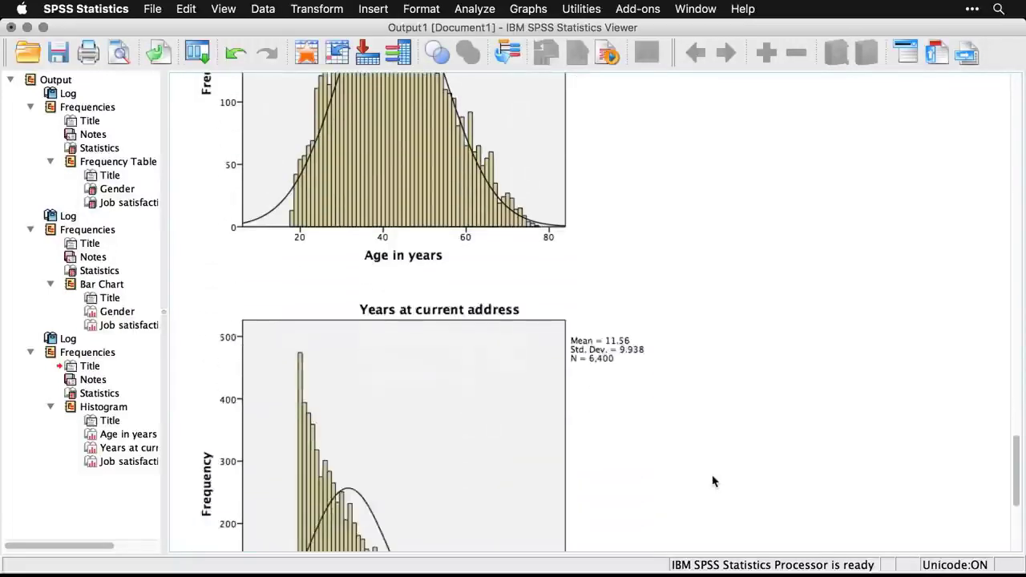
pyautogui.scroll(-3, 714, 481)
pyautogui.scroll(-2, 714, 481)
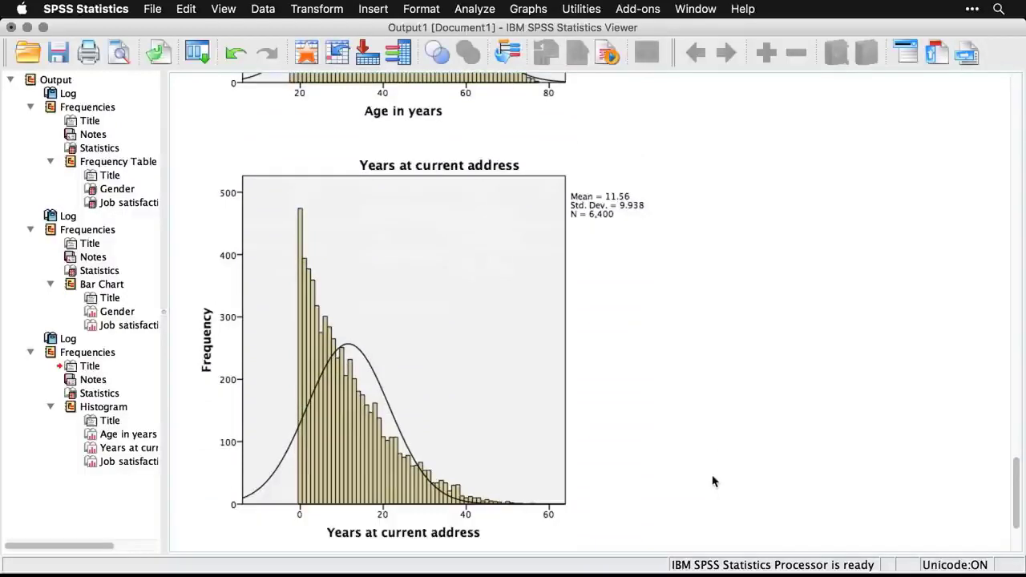
pyautogui.scroll(-12, 713, 481)
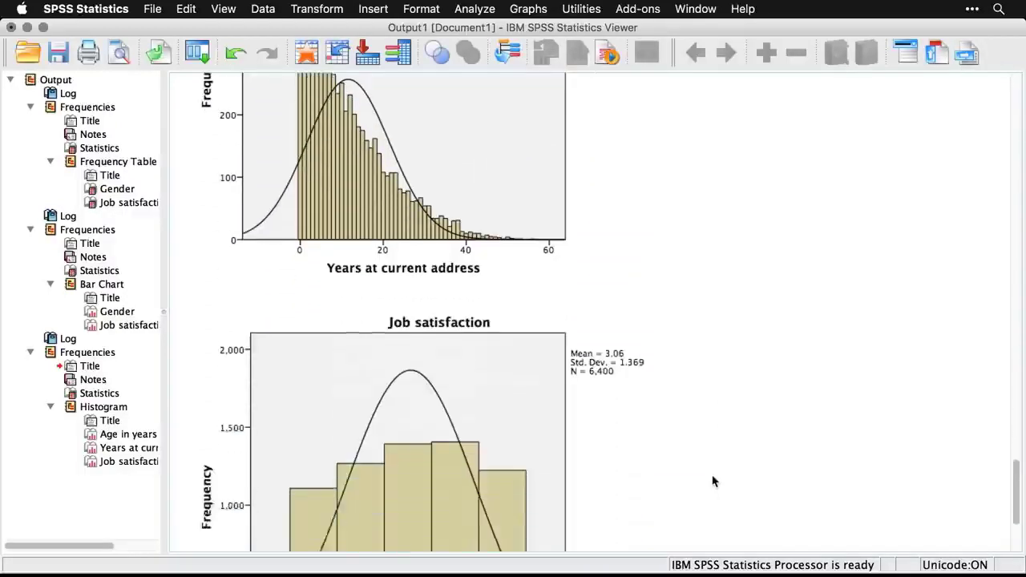
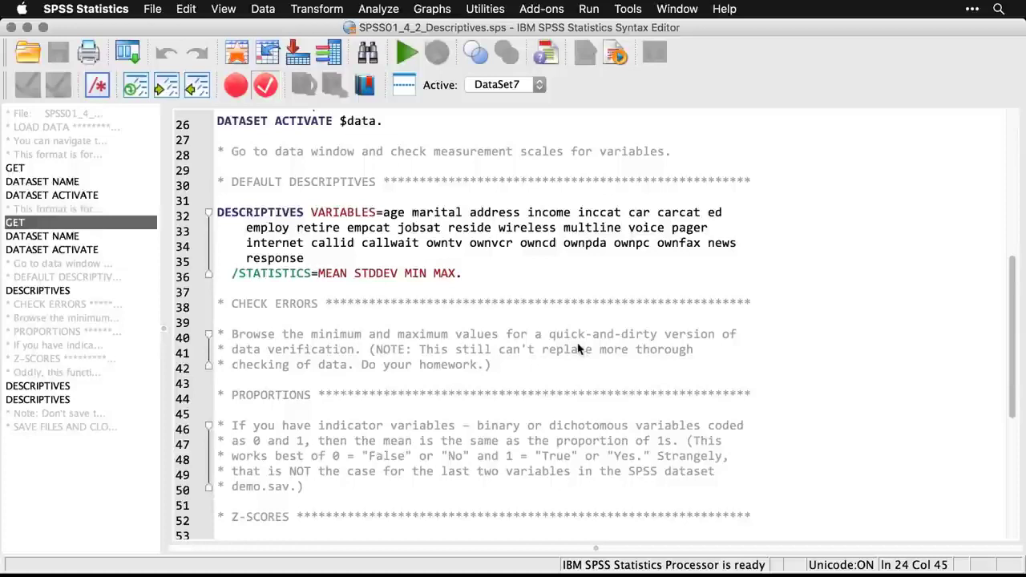
# Run a Descriptives analysis with default options on all available variables of the data set.
pyautogui.click(380, 9)
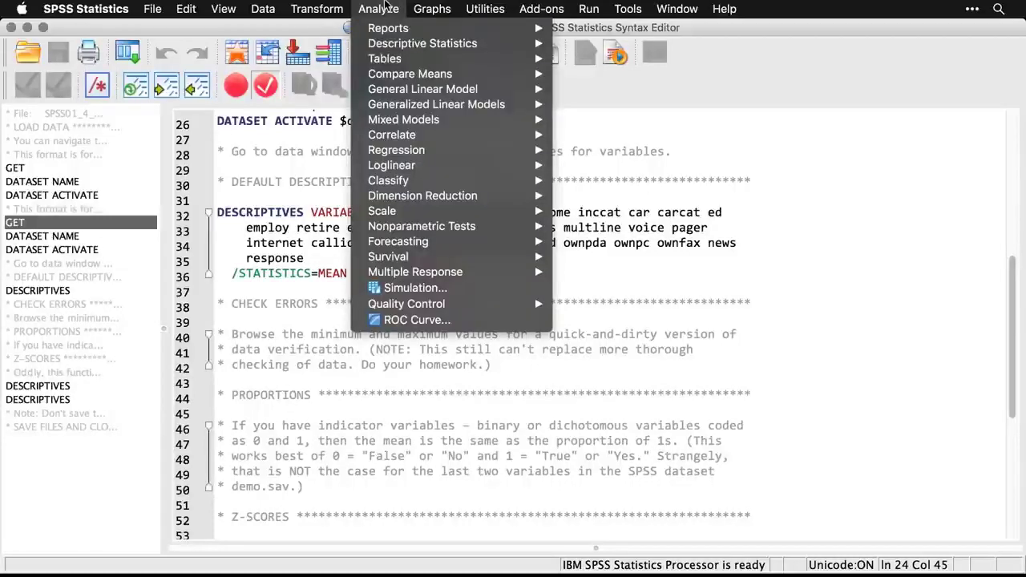
pyautogui.moveTo(393, 41)
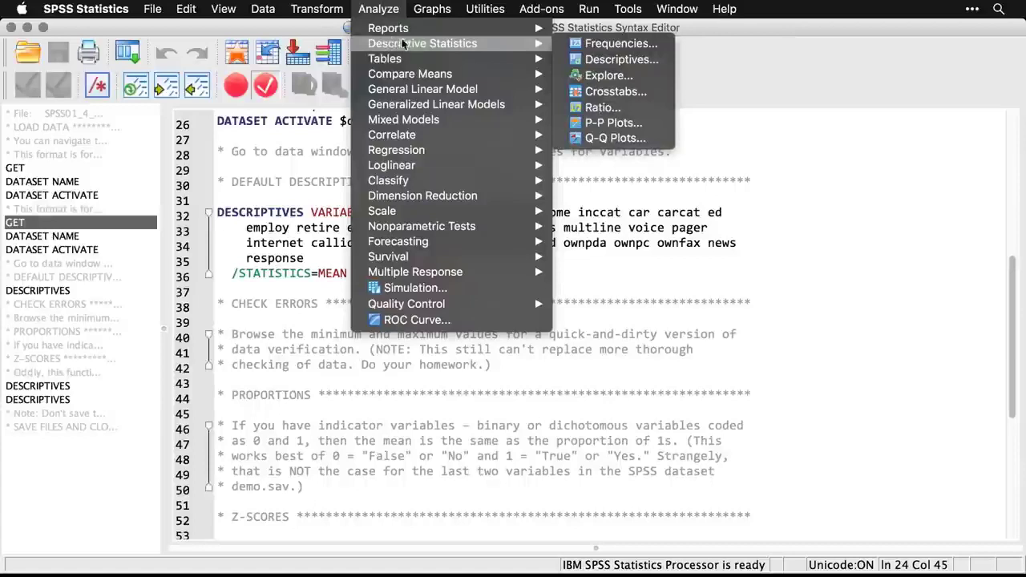
pyautogui.click(657, 67)
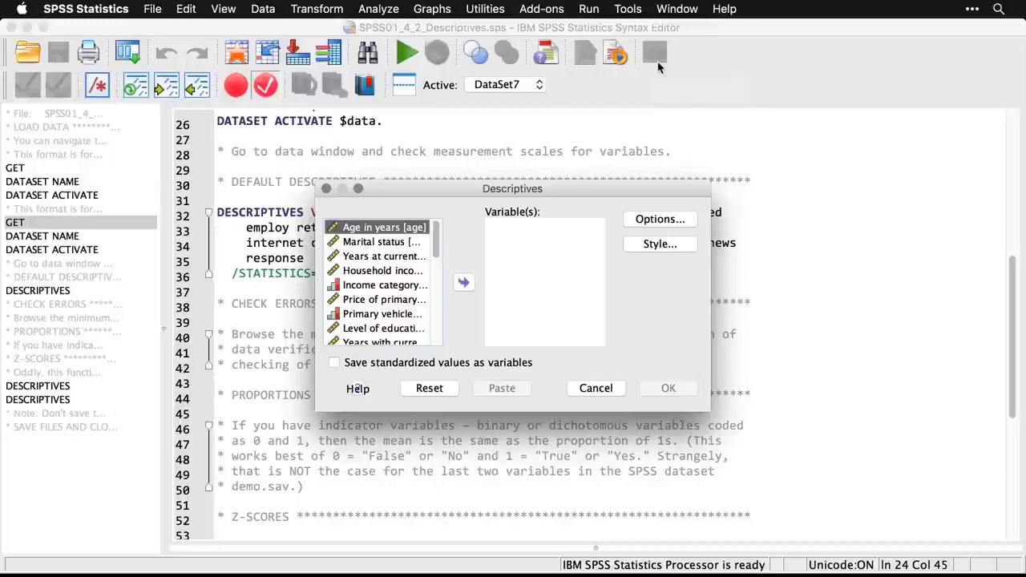
pyautogui.click(437, 341)
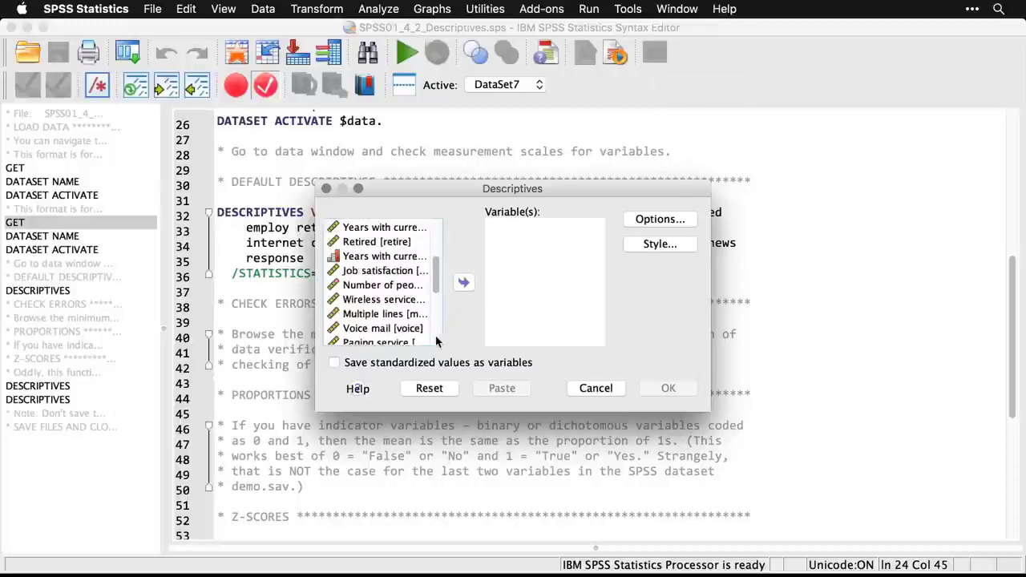
pyautogui.click(436, 340)
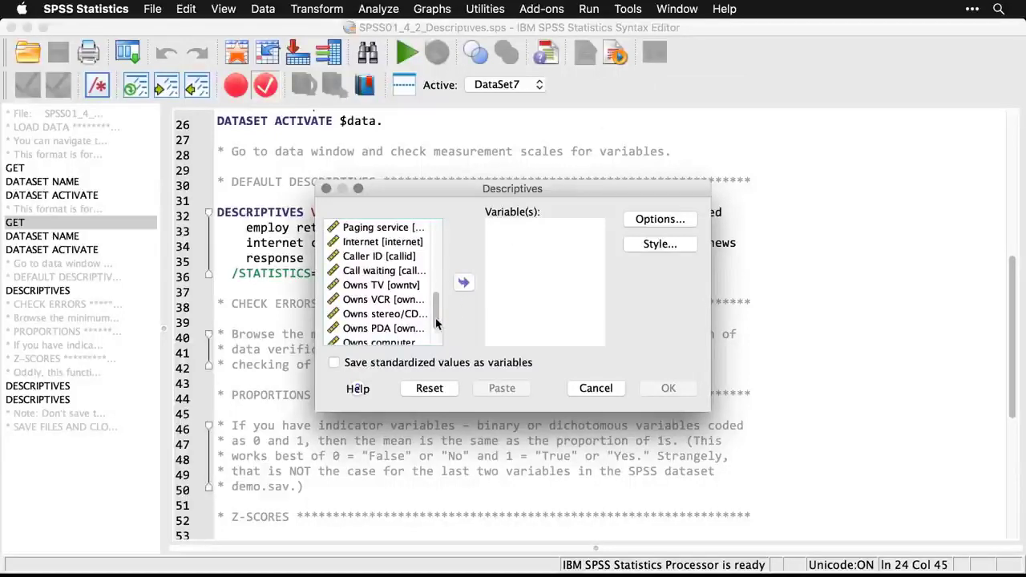
pyautogui.click(437, 341)
pyautogui.click(385, 323)
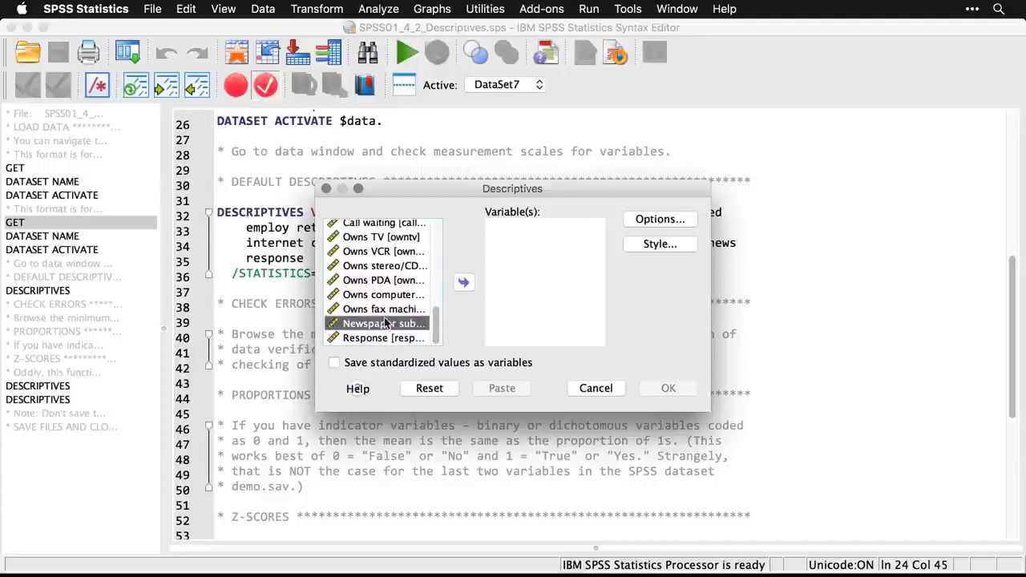
pyautogui.press('super+a')
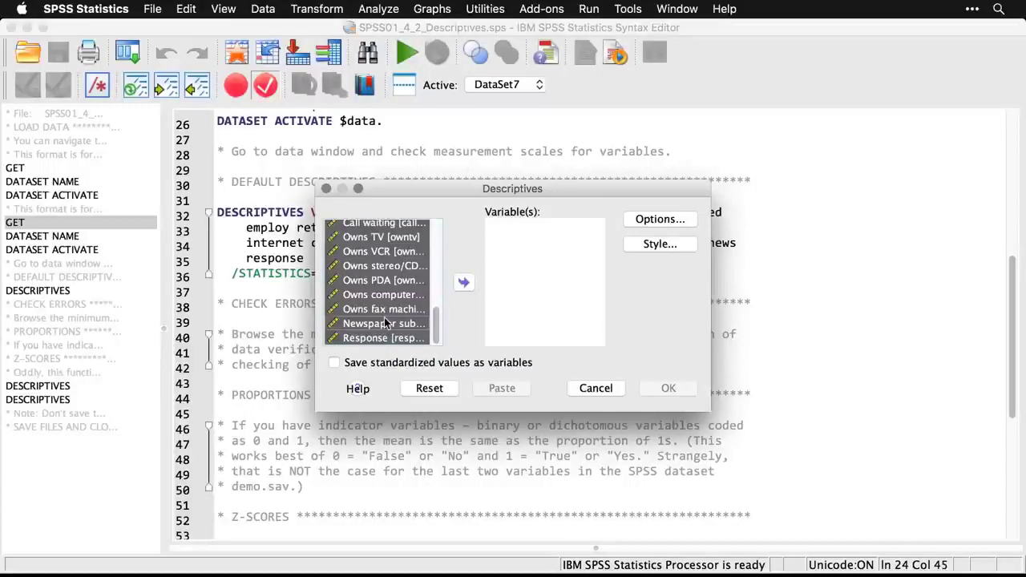
pyautogui.click(464, 282)
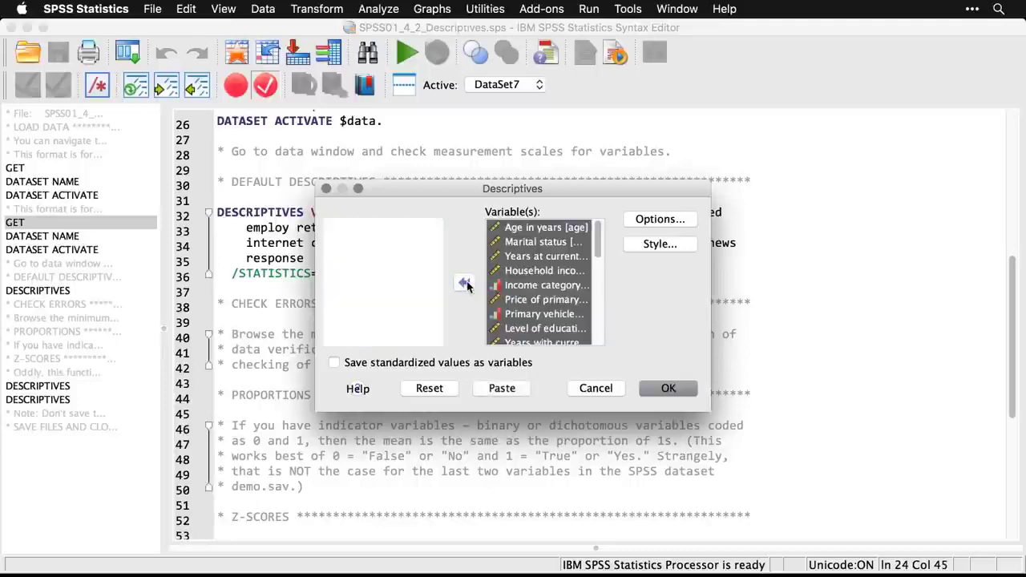
pyautogui.click(673, 393)
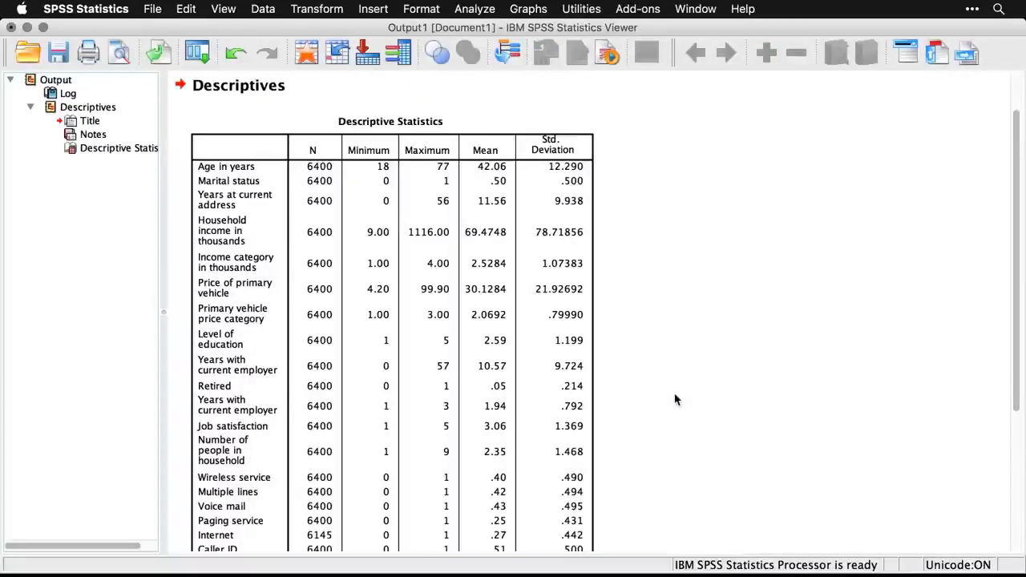
# Examine the Descriptive Statistics table, comparing N, minimum, maximum, mean and standard deviation across the variables.
pyautogui.scroll(-5, 674, 399)
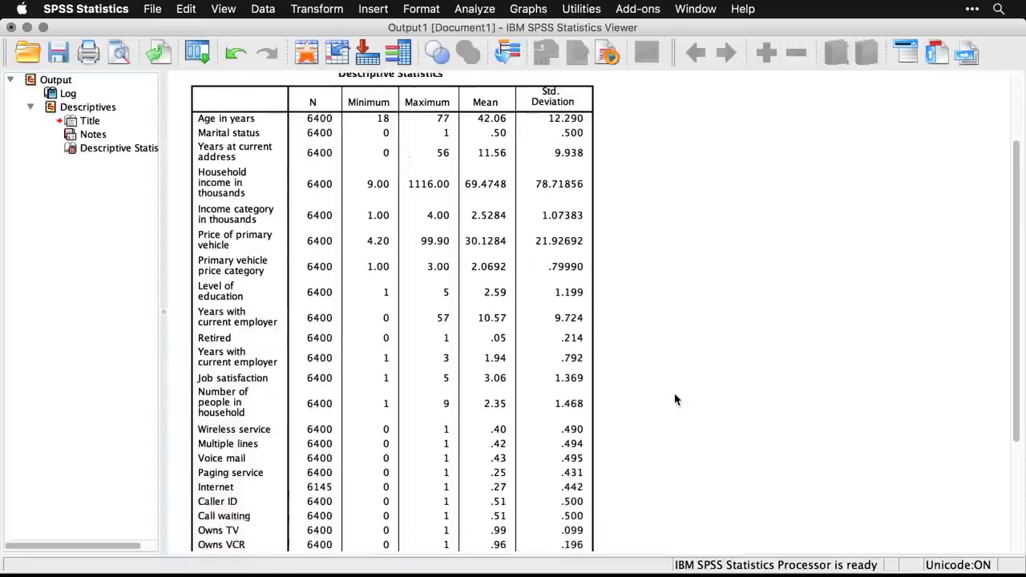
pyautogui.scroll(4, 674, 399)
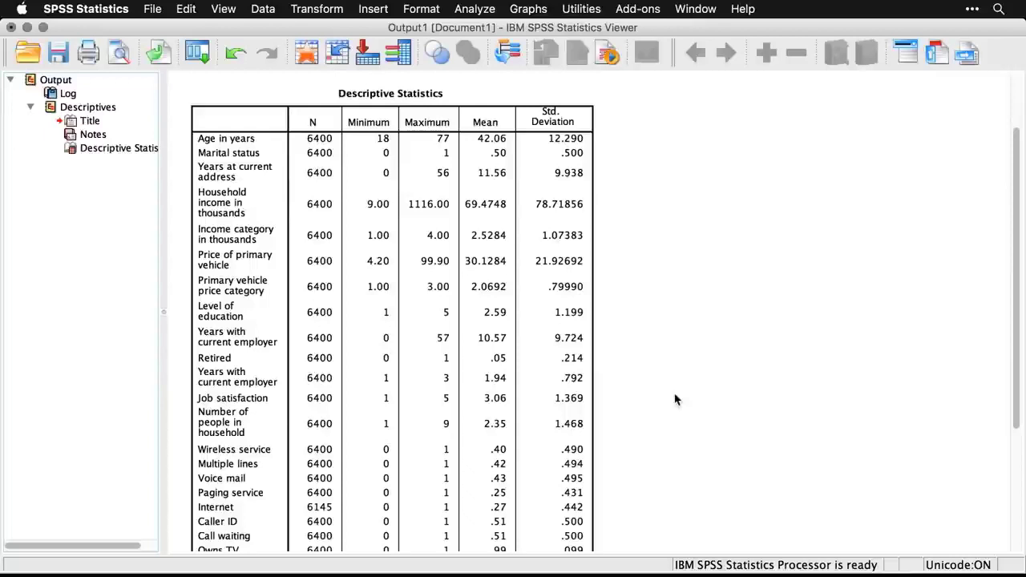
pyautogui.click(317, 517)
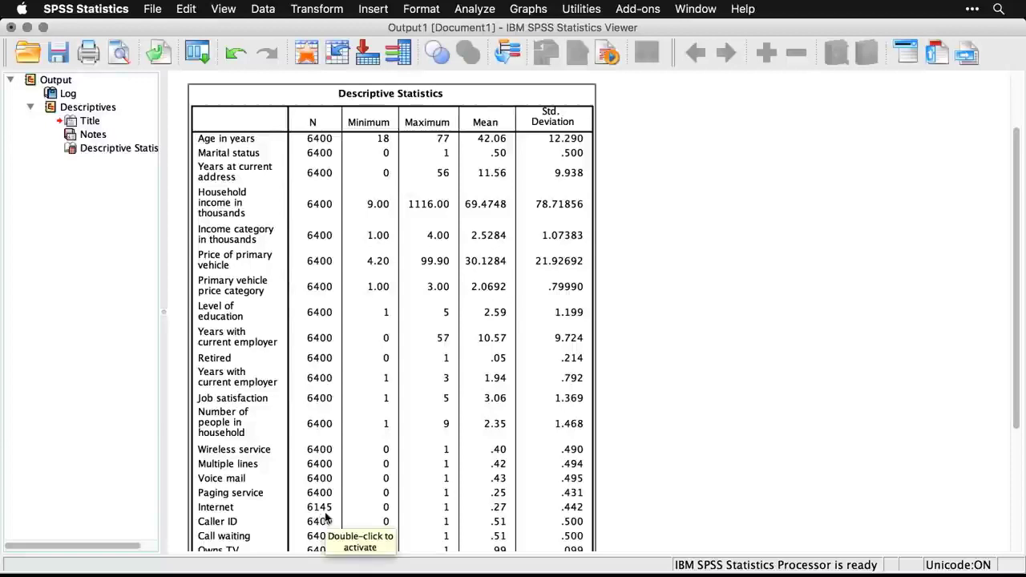
pyautogui.scroll(-4, 326, 517)
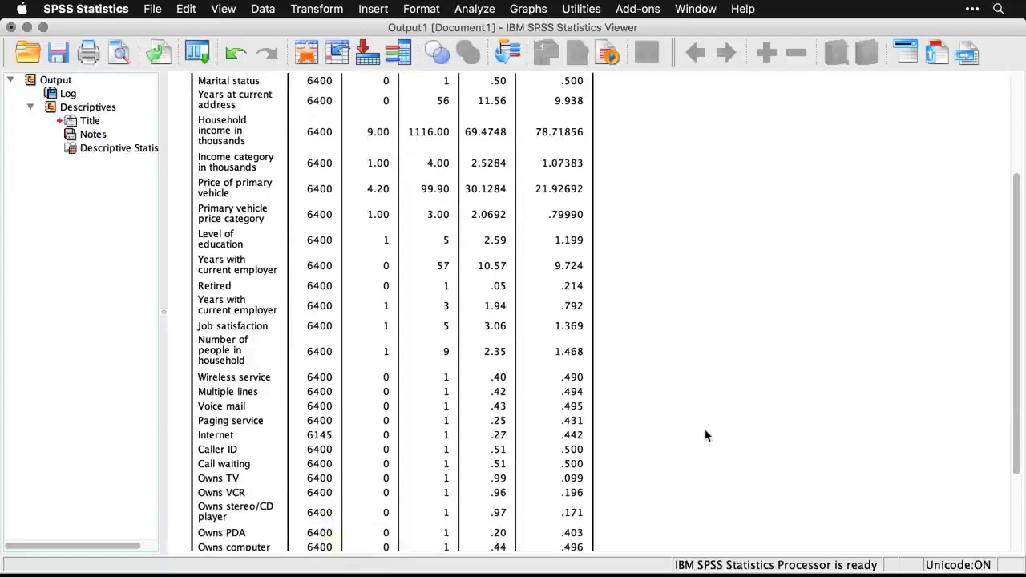
pyautogui.scroll(8, 705, 435)
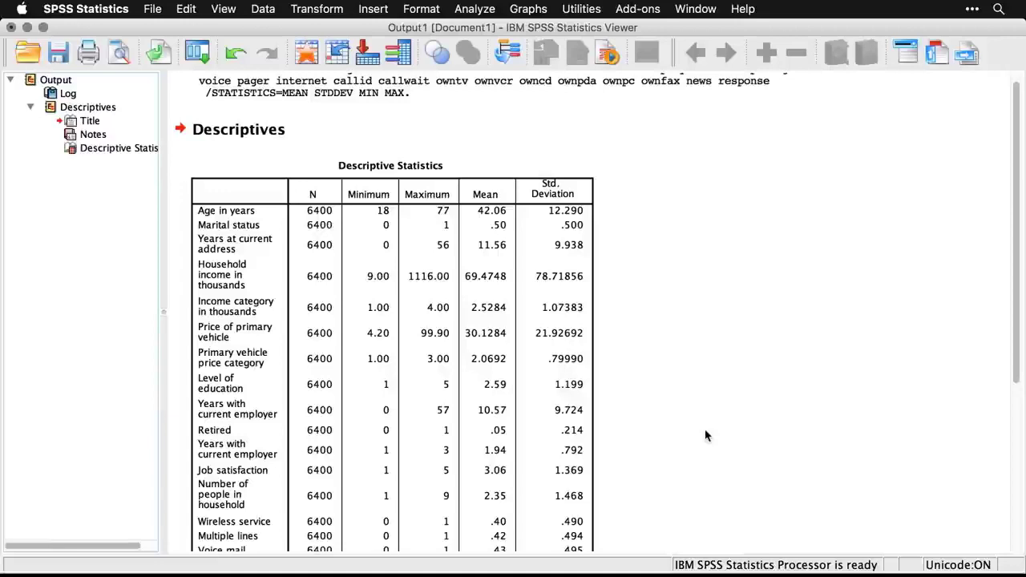
pyautogui.scroll(-10, 705, 435)
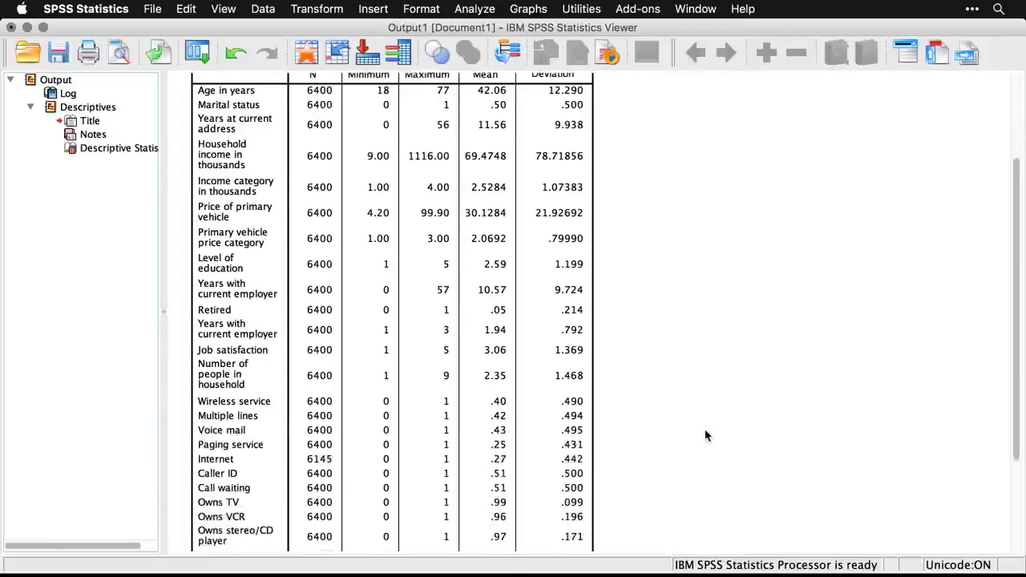
pyautogui.scroll(10, 705, 435)
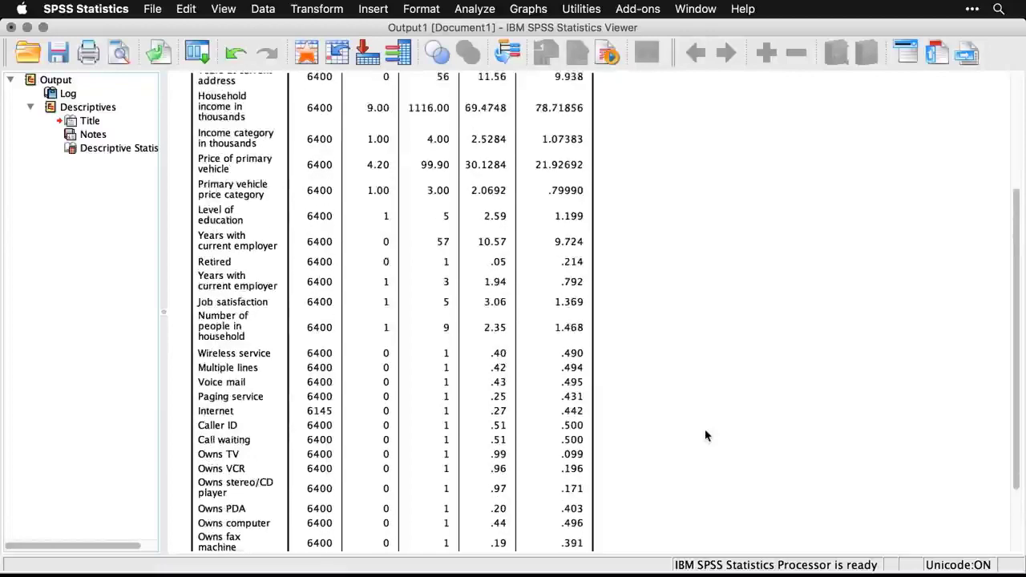
pyautogui.scroll(-6, 706, 435)
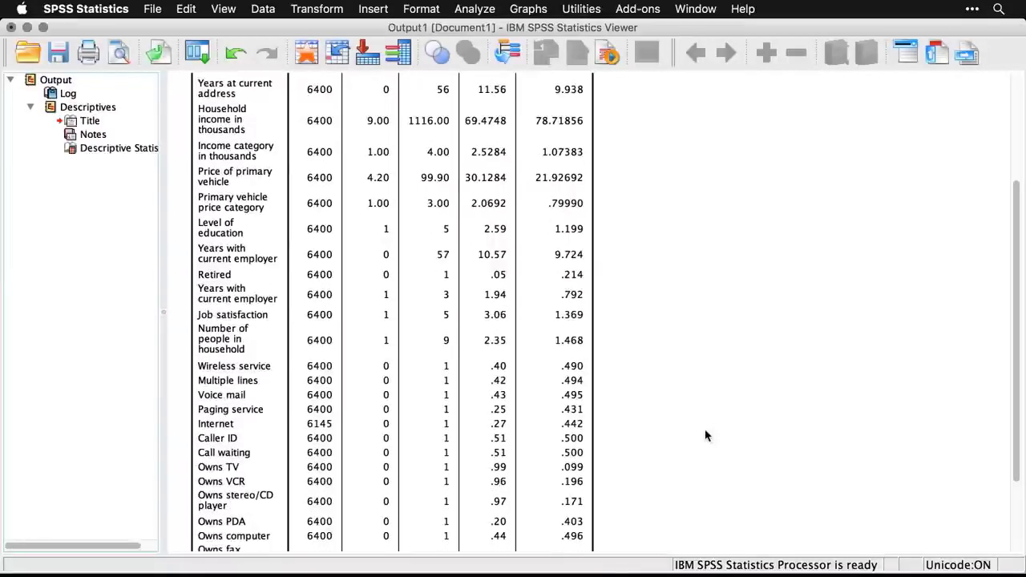
# Highlight the PROPORTIONS note in the Descriptives syntax file, and check the yes/no variables' means in the lower rows of the output table.
pyautogui.press('super+grave')
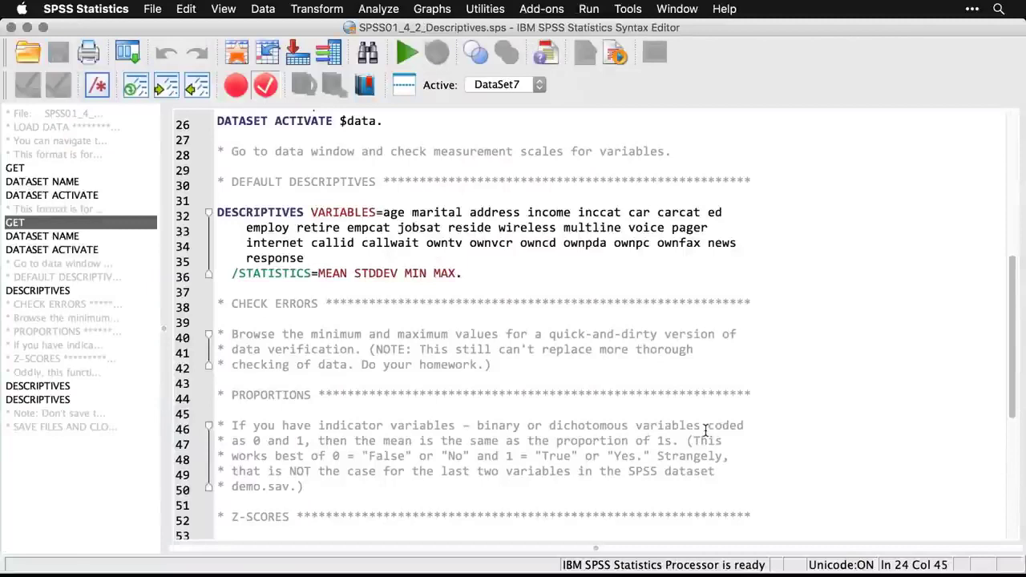
pyautogui.scroll(-1, 705, 430)
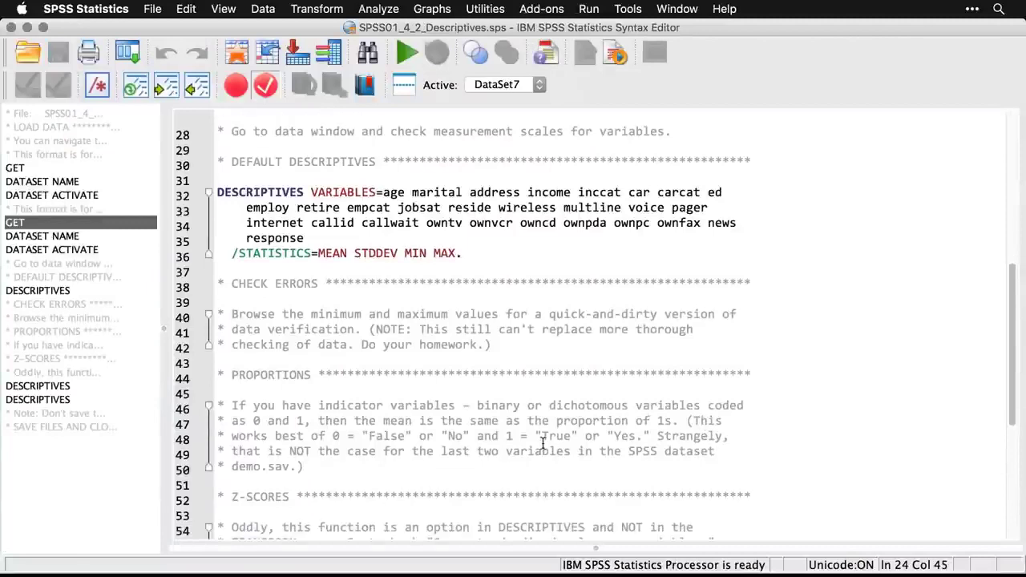
pyautogui.click(319, 475)
pyautogui.moveTo(319, 472); pyautogui.dragTo(215, 405)
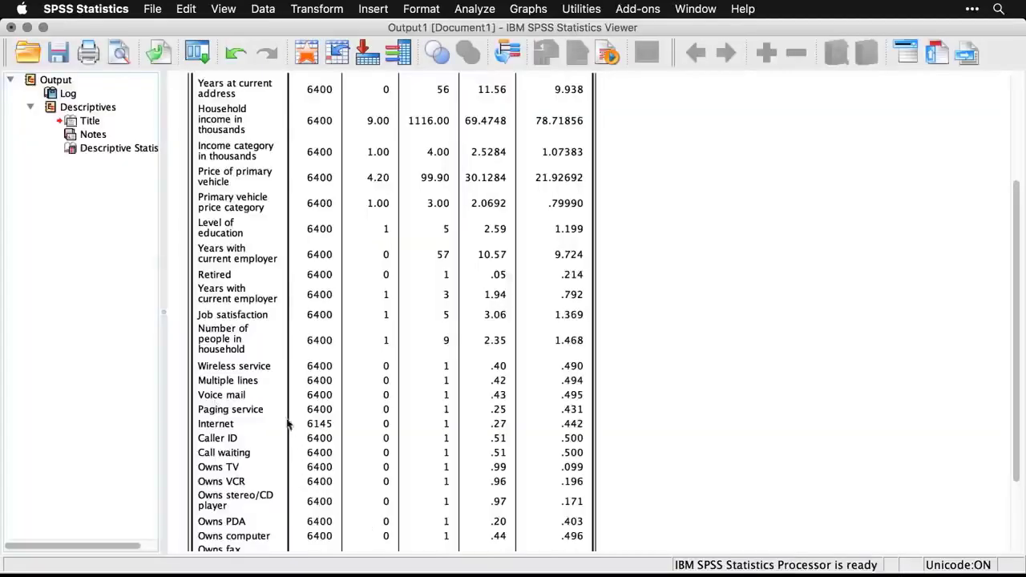
pyautogui.scroll(-5, 264, 393)
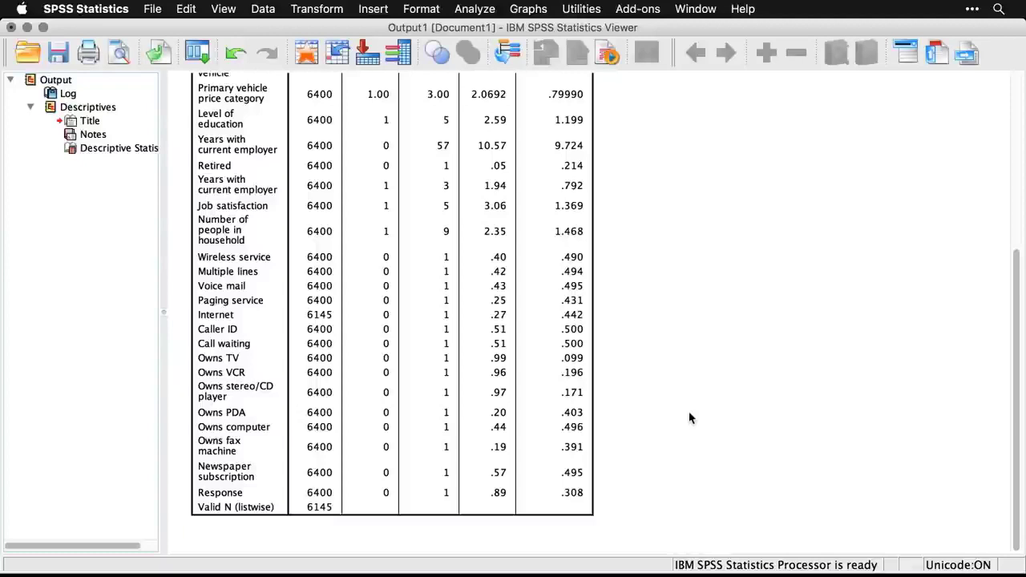
# Return to the syntax file and place the cursor at the end of the Z-SCORES note about saving standardized values.
pyautogui.press('super+grave')
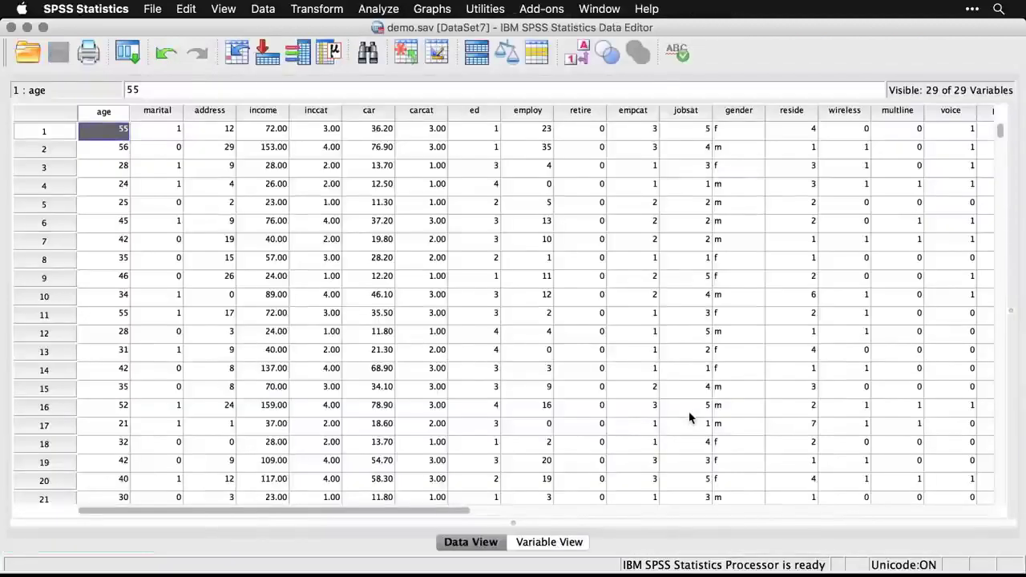
pyautogui.press('super+grave')
pyautogui.scroll(-4, 689, 413)
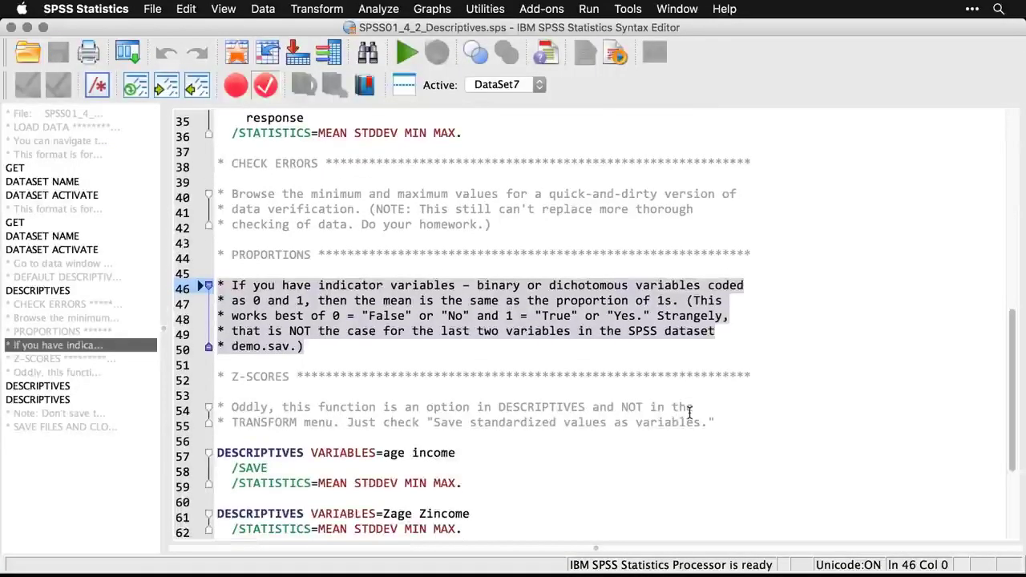
pyautogui.click(725, 418)
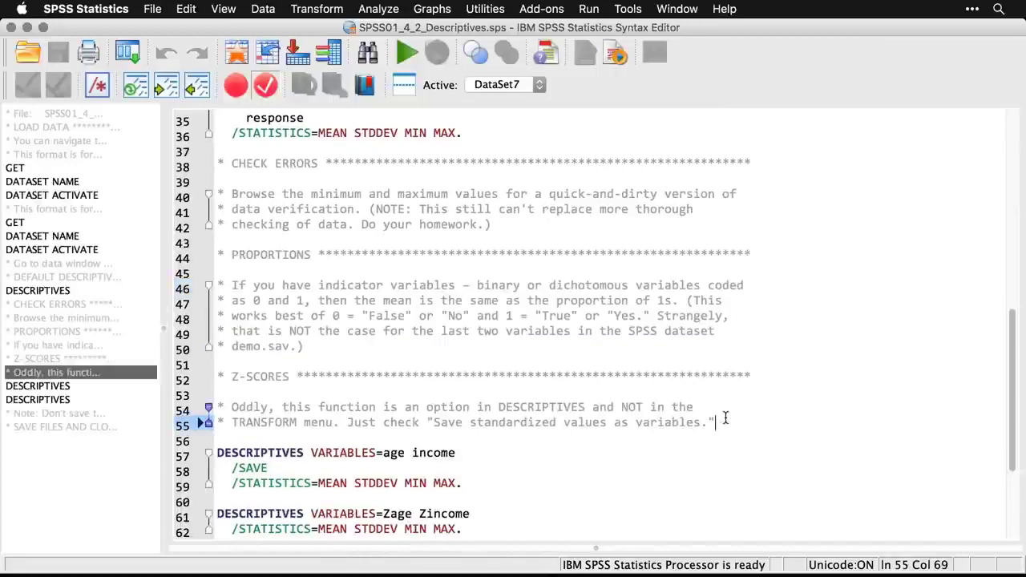
pyautogui.scroll(-5, 724, 418)
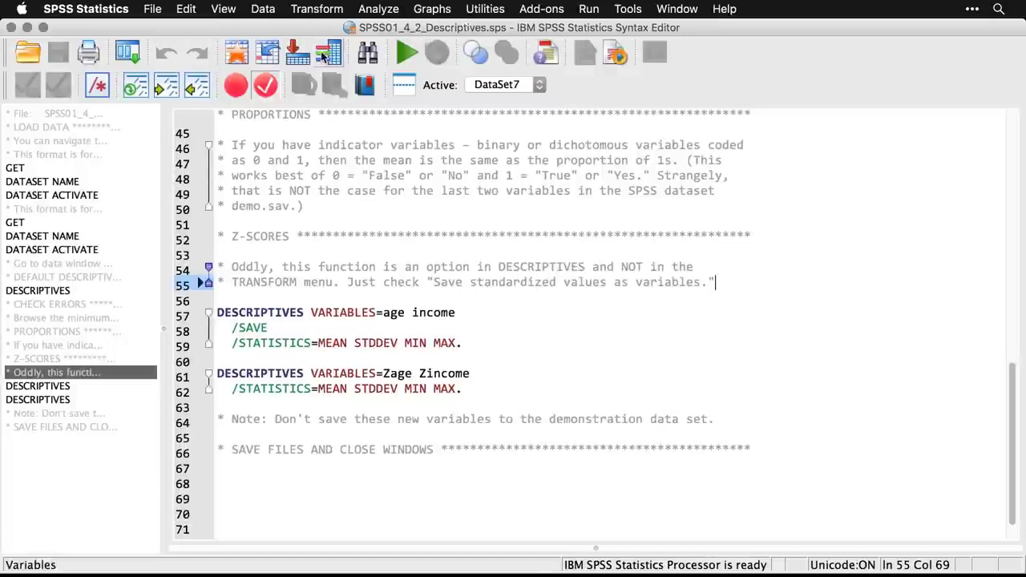
# Run Descriptives from reset settings on Age in years and Household income, saving their standardized values as variables.
pyautogui.click(331, 7)
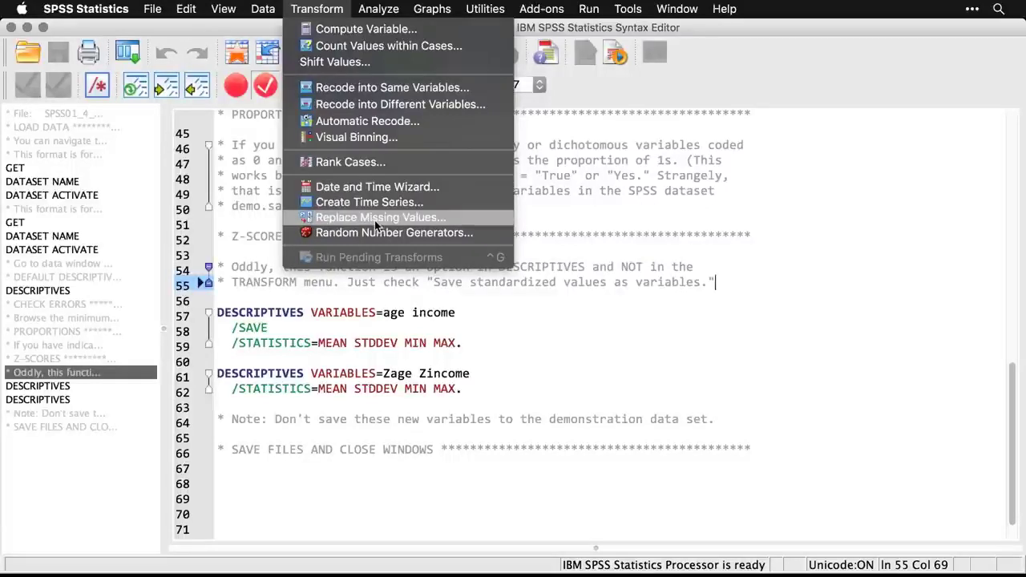
pyautogui.moveTo(380, 9)
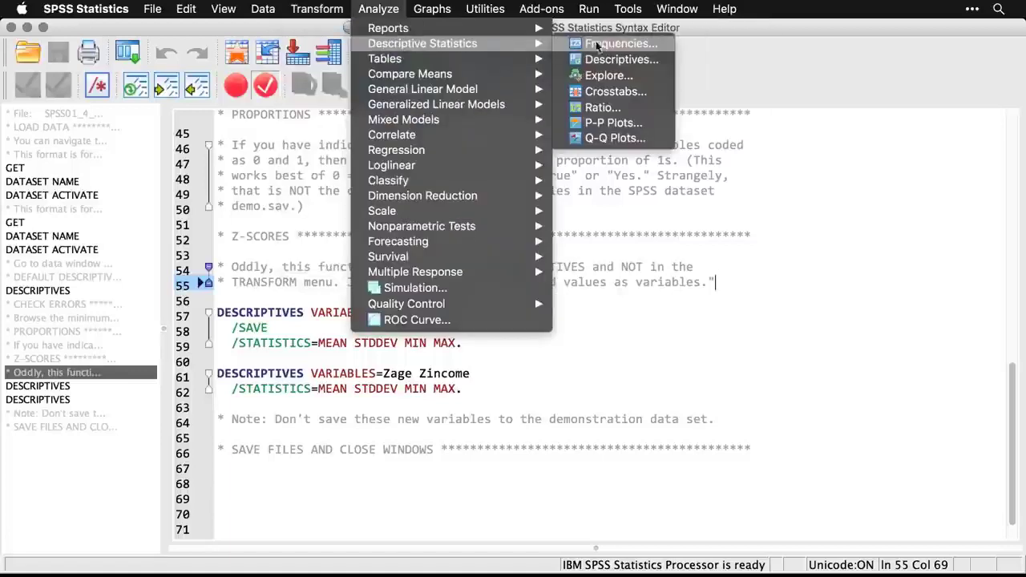
pyautogui.click(619, 60)
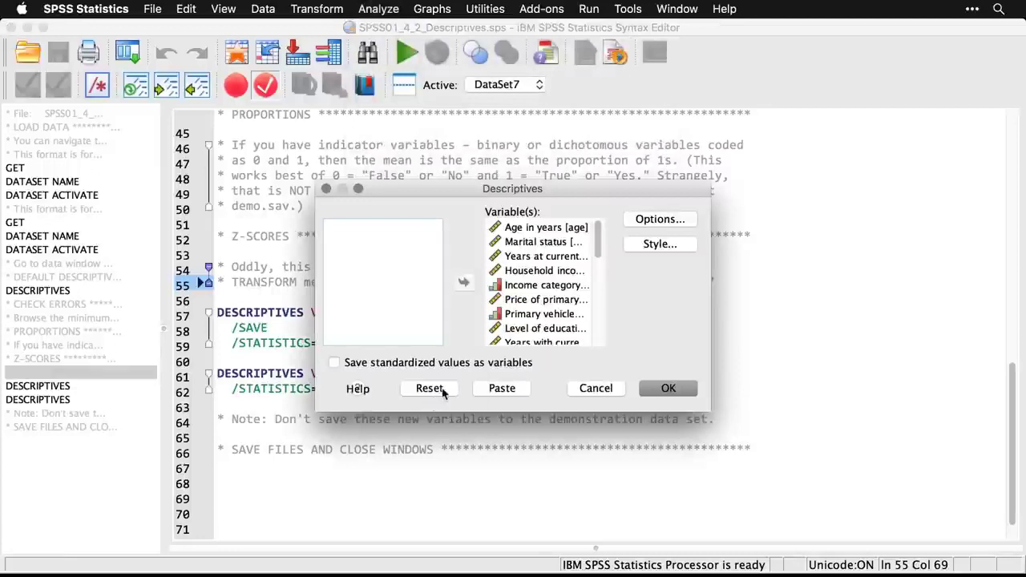
pyautogui.click(443, 389)
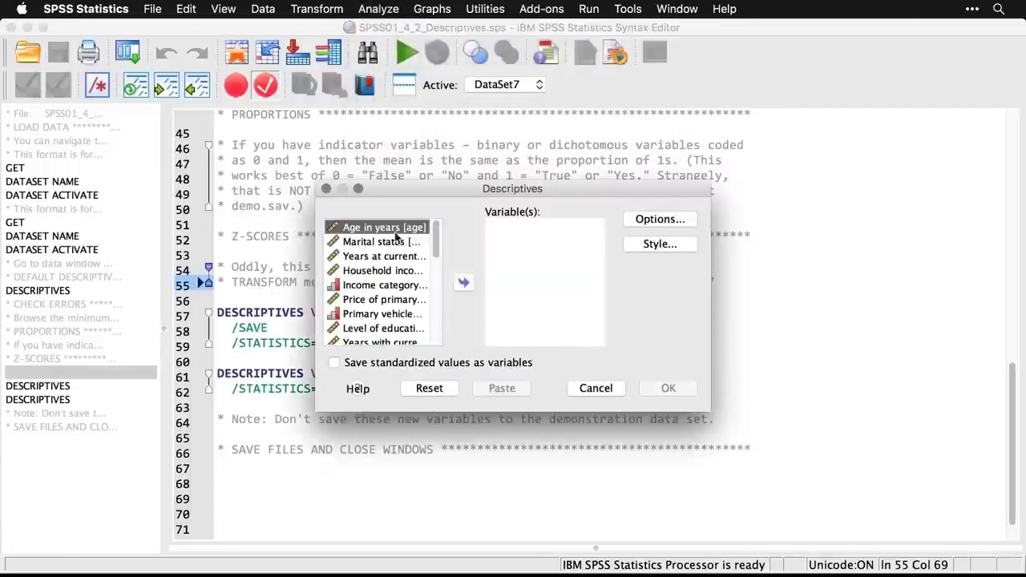
pyautogui.click(464, 284)
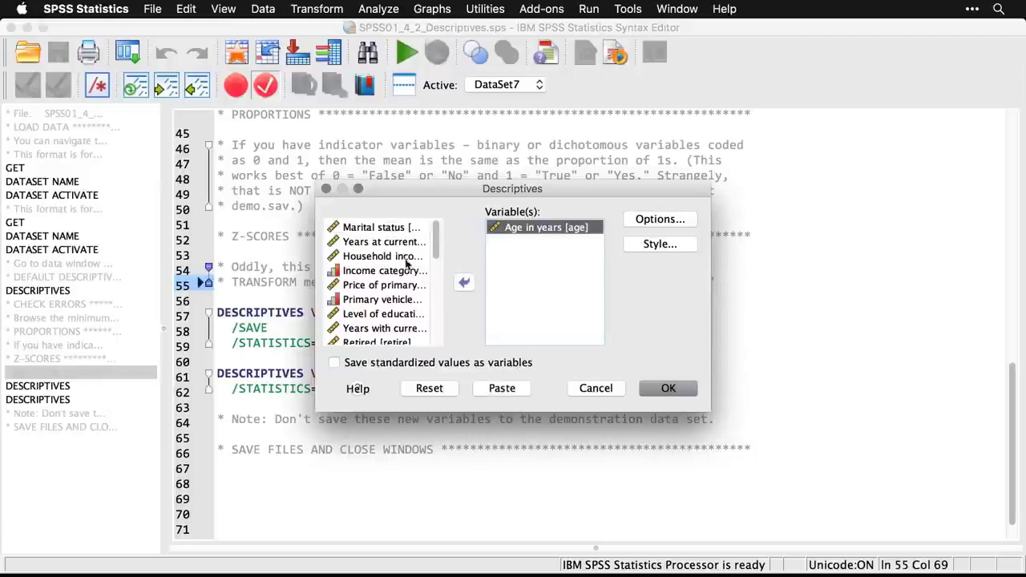
pyautogui.click(401, 259)
pyautogui.click(462, 282)
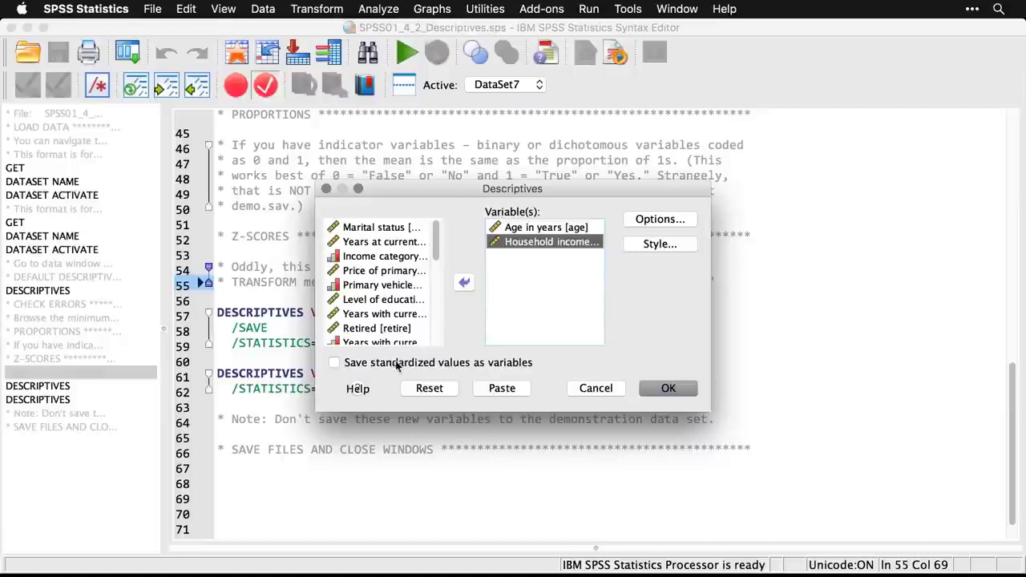
pyautogui.click(335, 364)
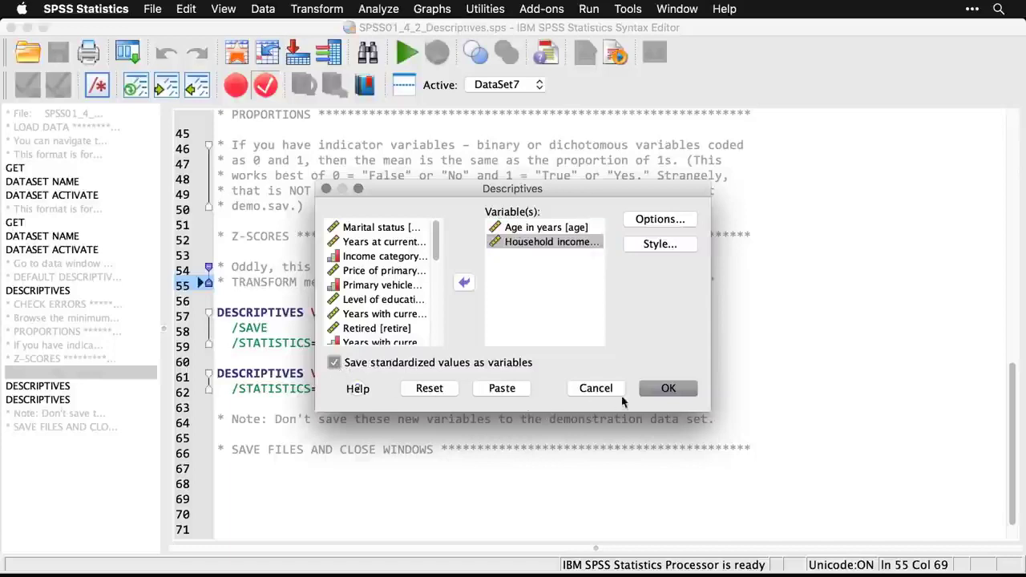
pyautogui.click(669, 389)
pyautogui.click(669, 389)
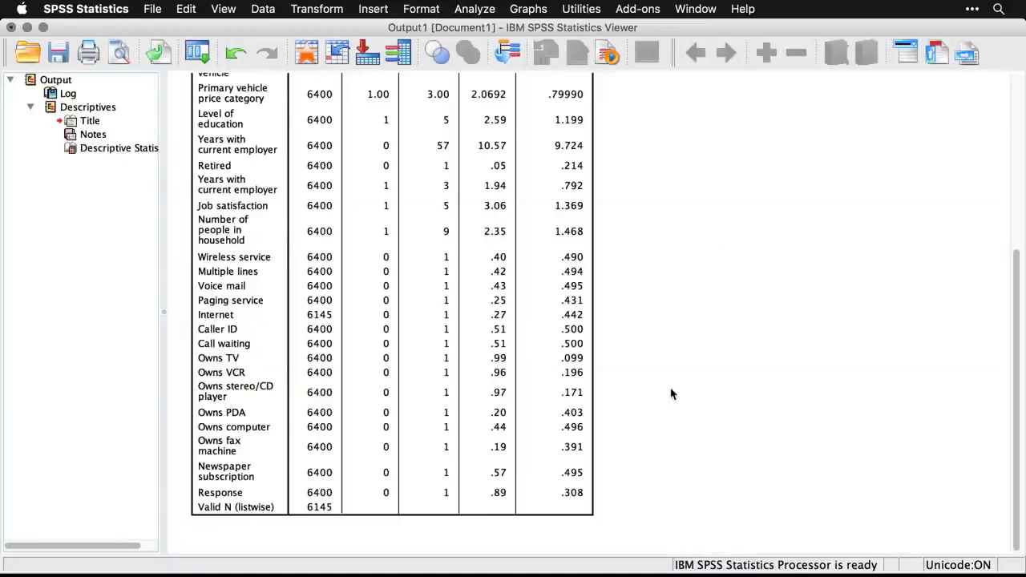
# Check the standardized age and income columns at the end of the demo.sav data, looking through further cases.
pyautogui.scroll(-2, 672, 394)
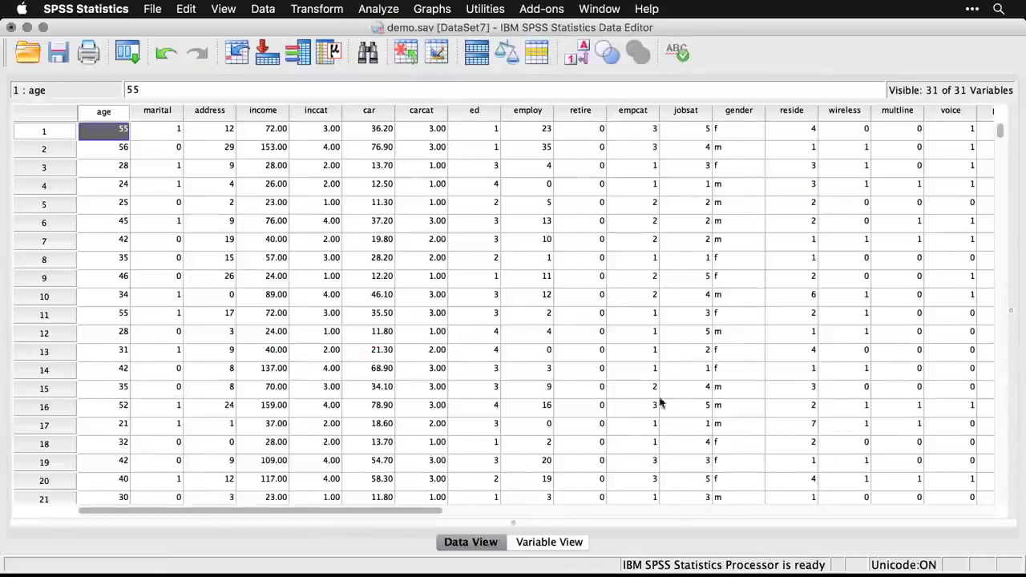
pyautogui.moveTo(421, 510); pyautogui.dragTo(842, 519)
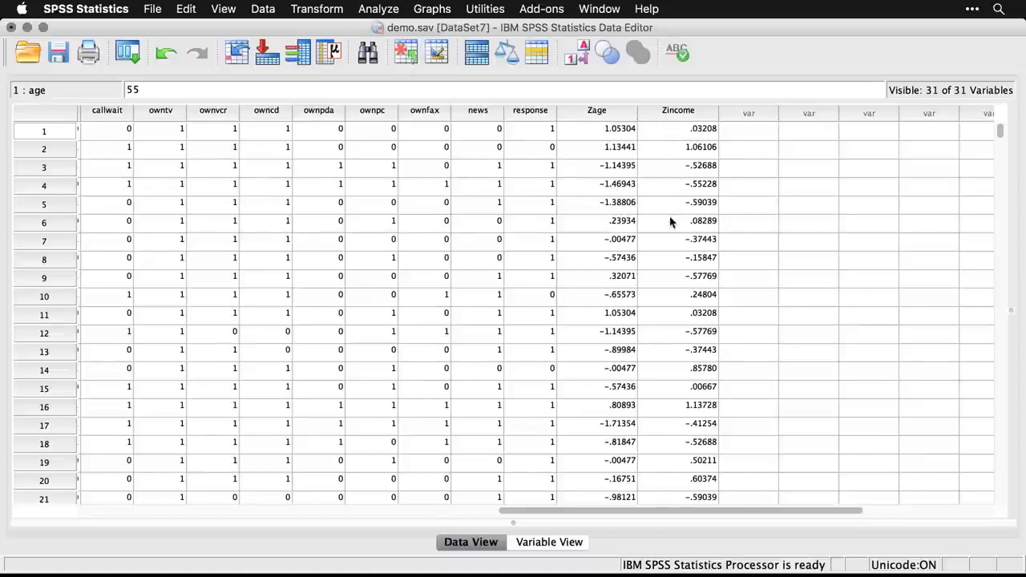
pyautogui.scroll(-14, 671, 222)
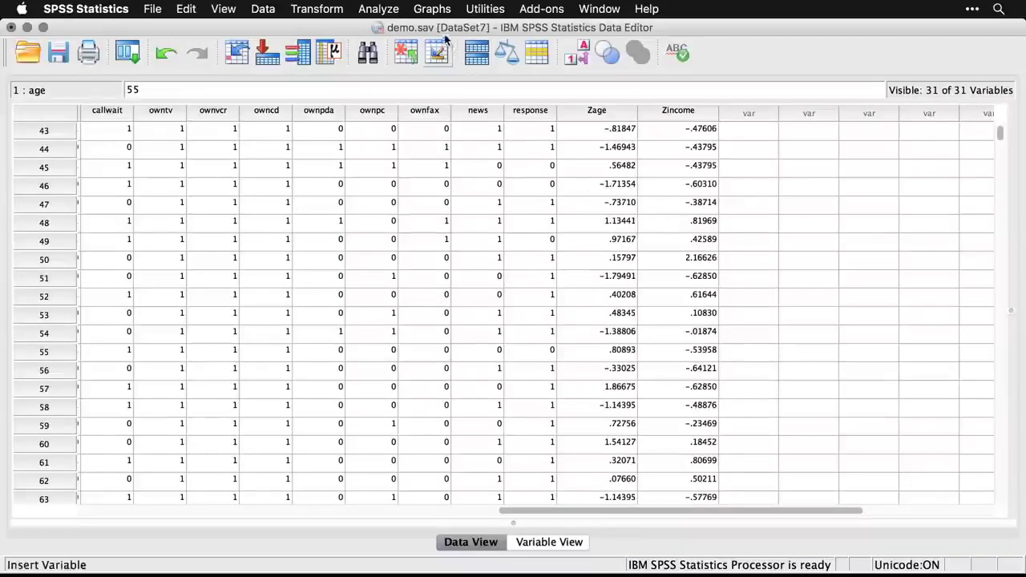
# Run Descriptives from reset settings on only the z-score variables for age and household income, and select the resulting table.
pyautogui.click(392, 9)
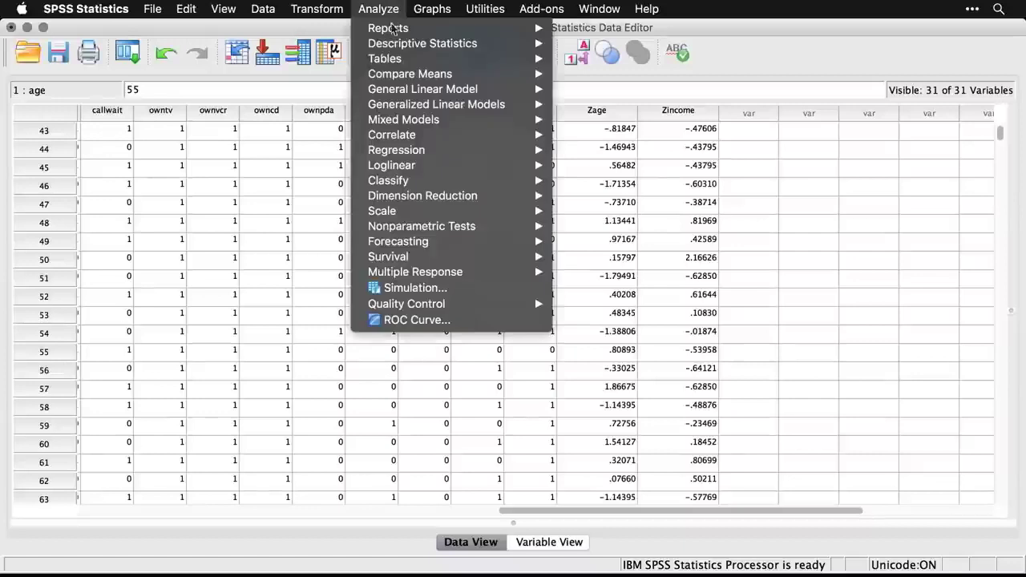
pyautogui.moveTo(395, 44)
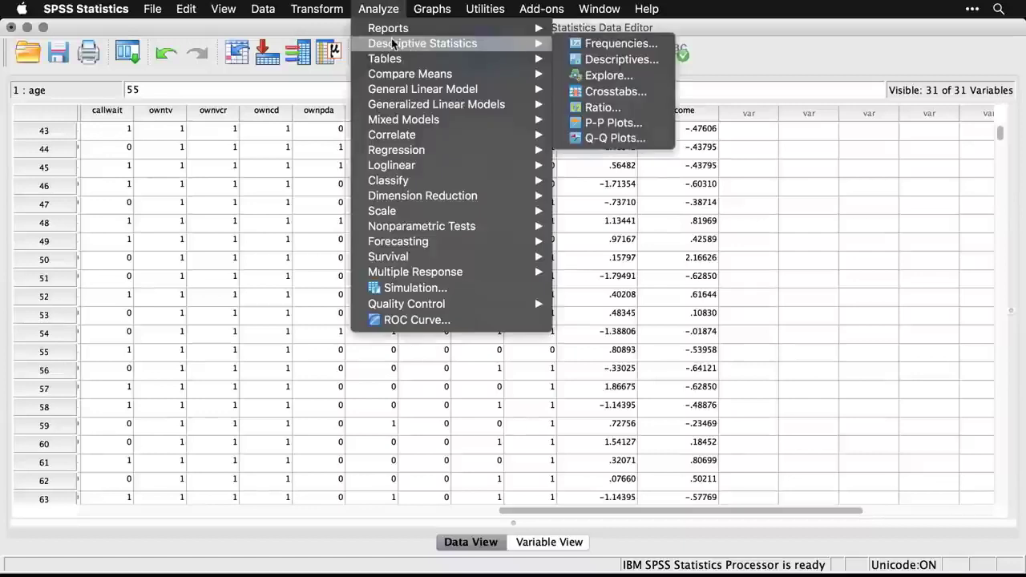
pyautogui.click(658, 62)
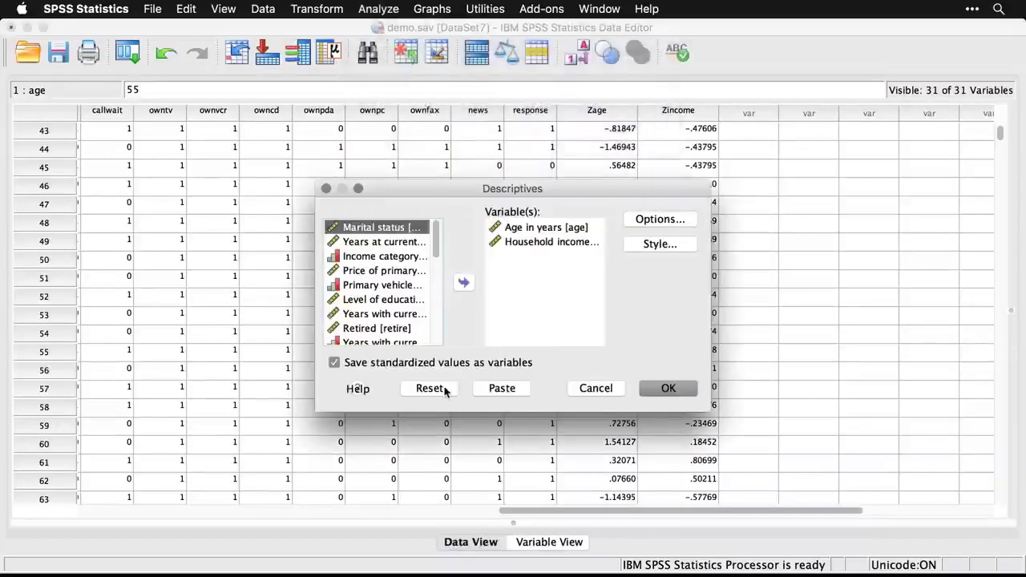
pyautogui.click(437, 391)
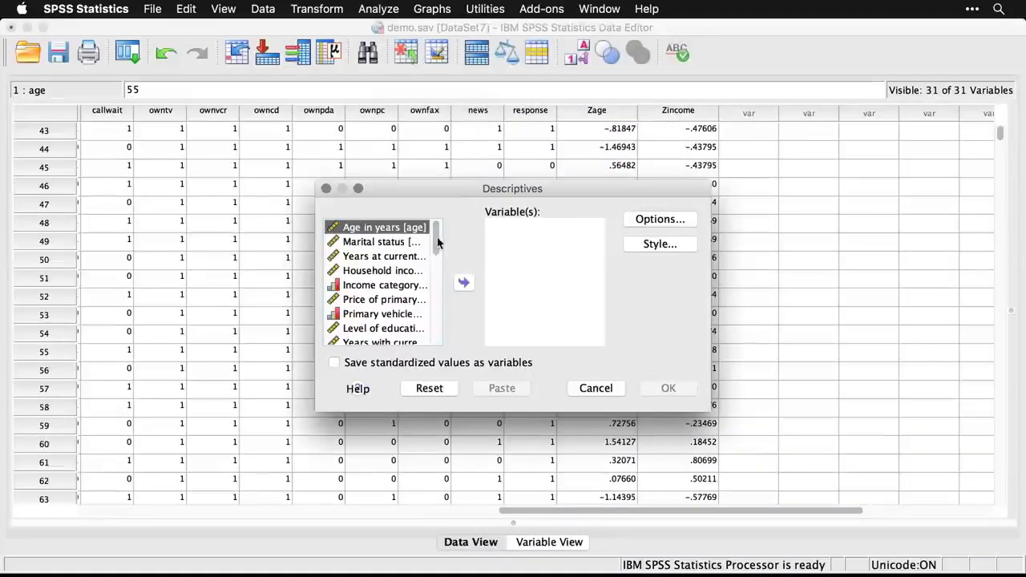
pyautogui.moveTo(439, 243); pyautogui.dragTo(443, 366)
pyautogui.click(381, 324)
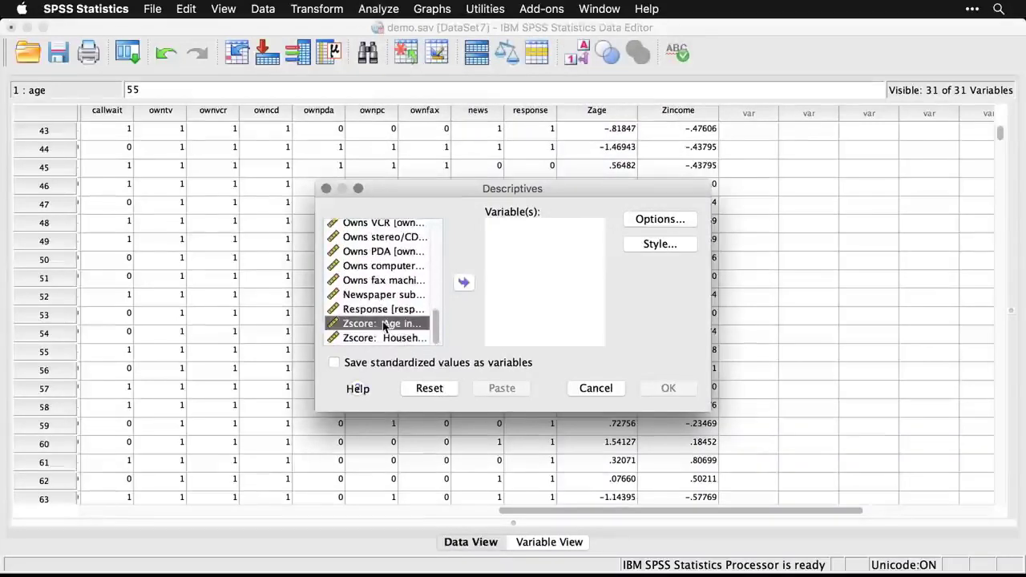
pyautogui.keyDown('shift'); pyautogui.click(374, 339); pyautogui.keyUp('shift')
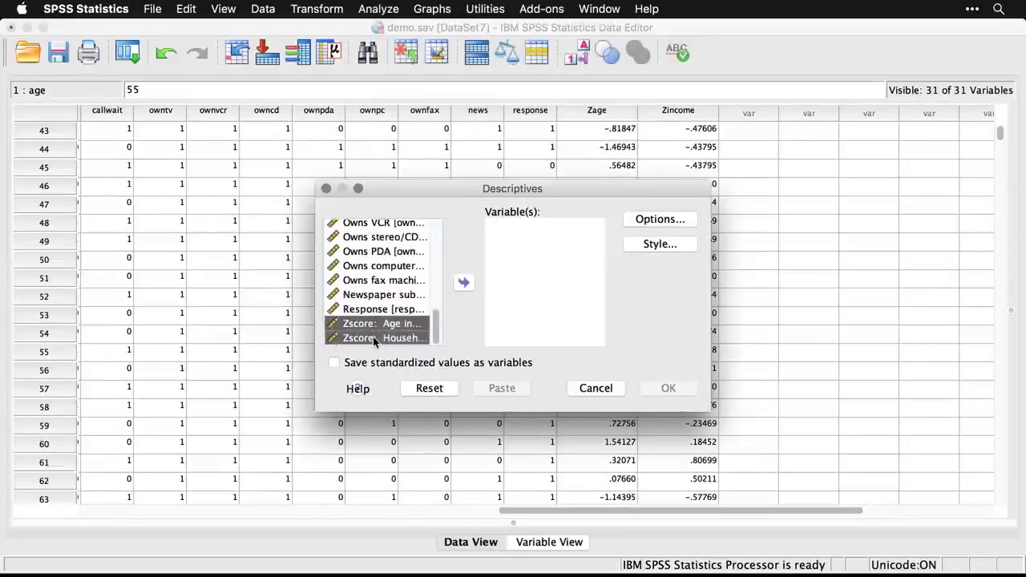
pyautogui.click(466, 284)
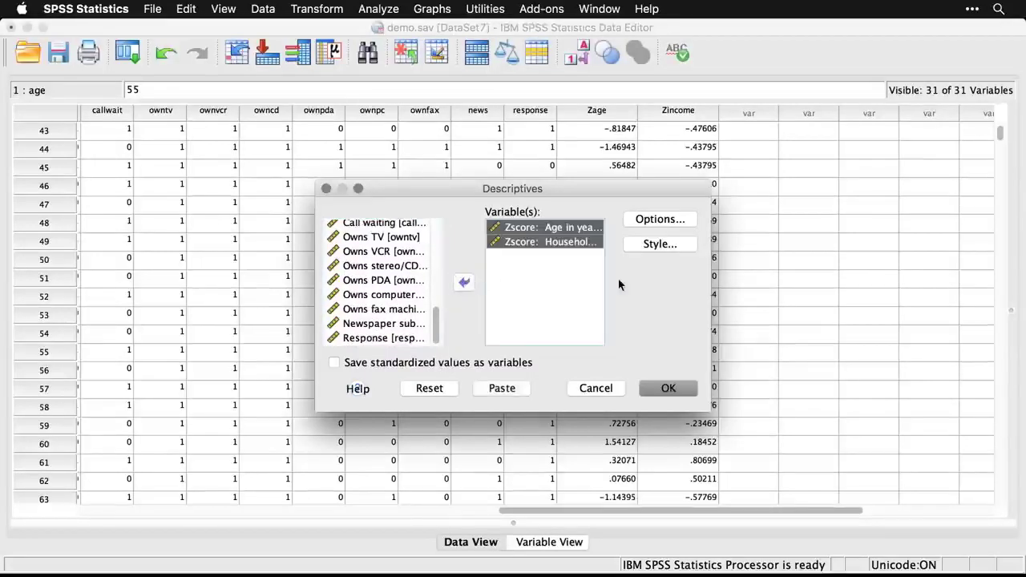
pyautogui.click(668, 390)
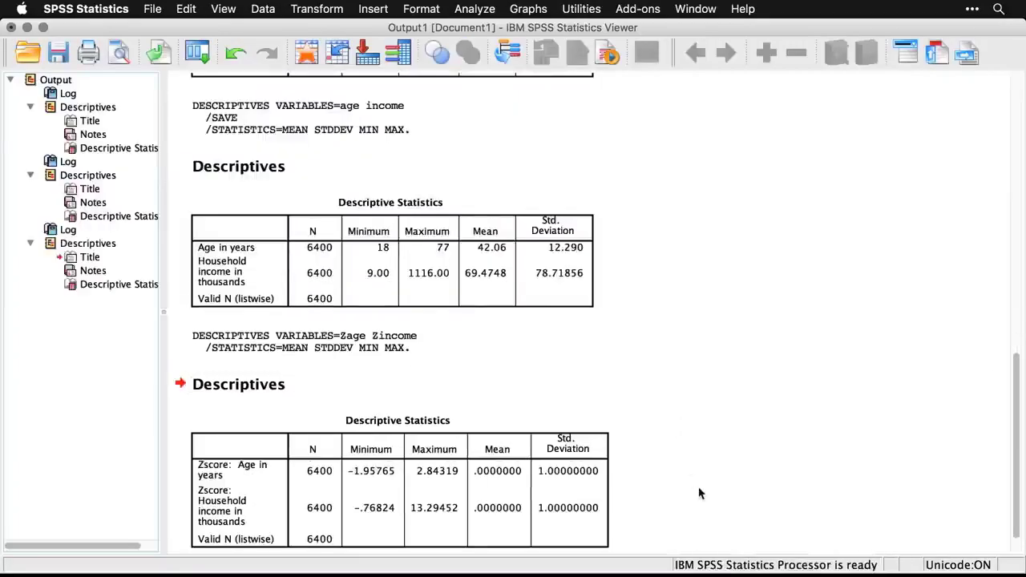
pyautogui.click(597, 501)
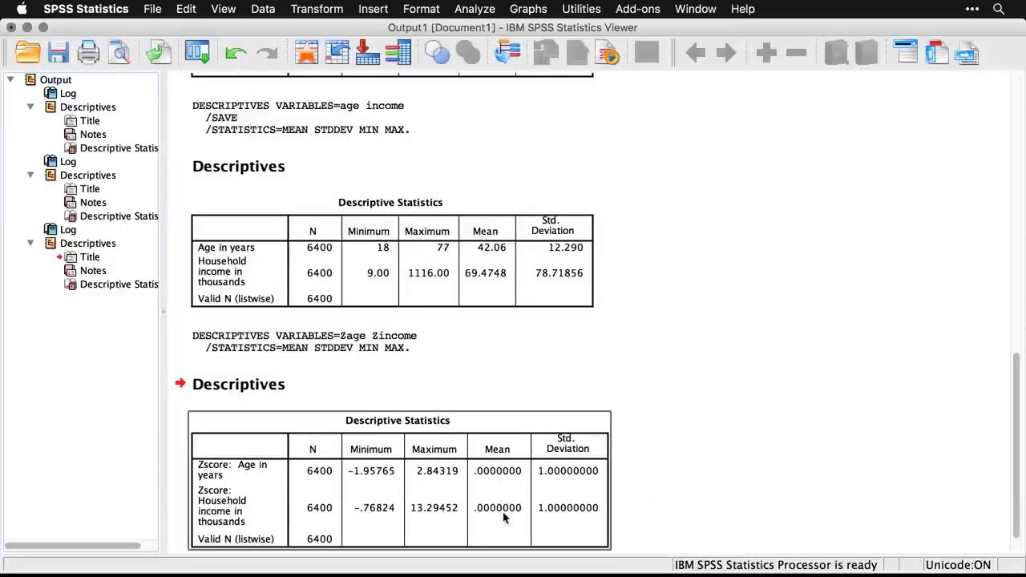
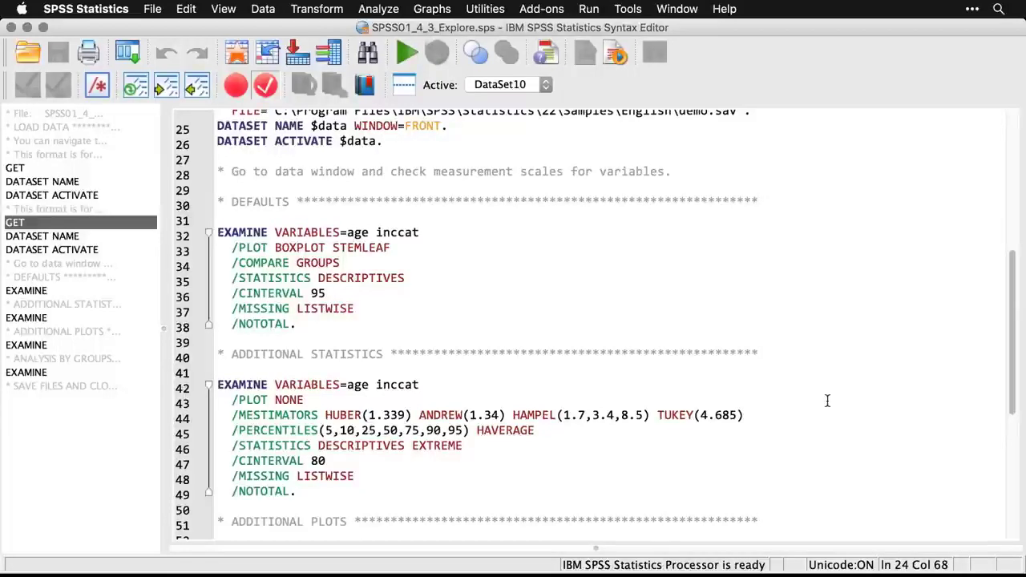
# Run an Explore analysis with default options, using Age in years and Income category in thousands as dependent variables.
pyautogui.click(383, 8)
pyautogui.moveTo(397, 46)
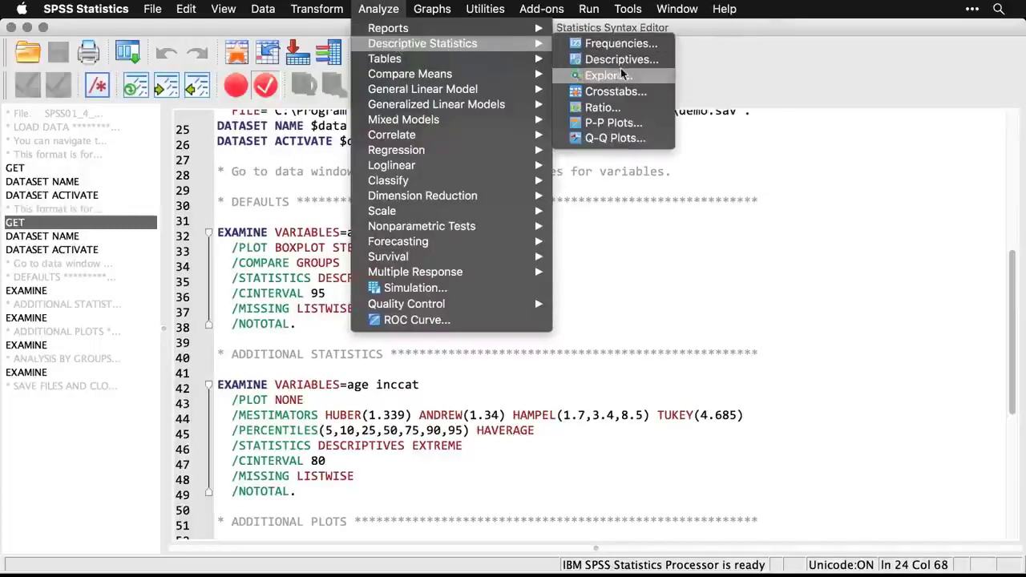
pyautogui.click(645, 76)
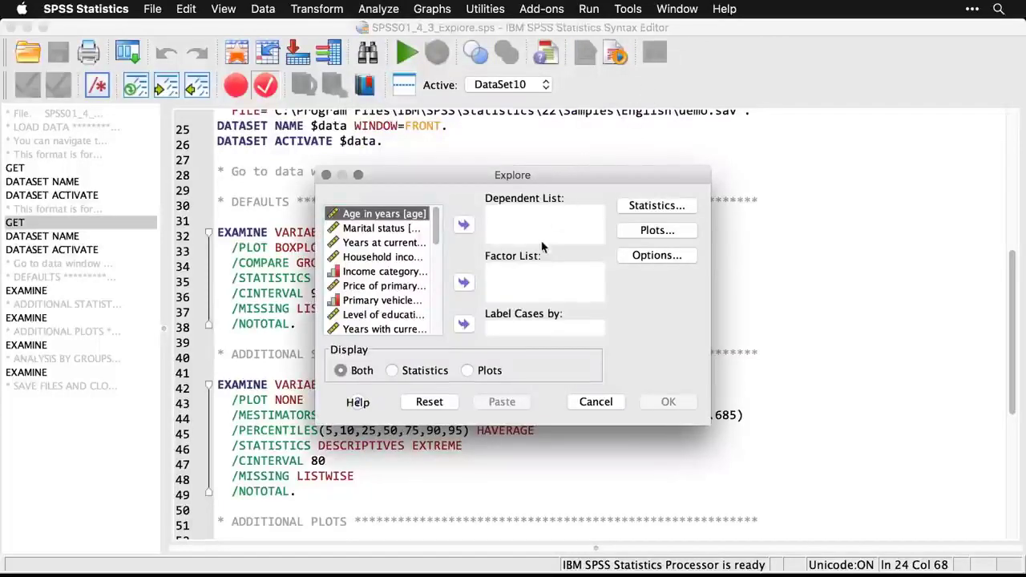
pyautogui.click(463, 226)
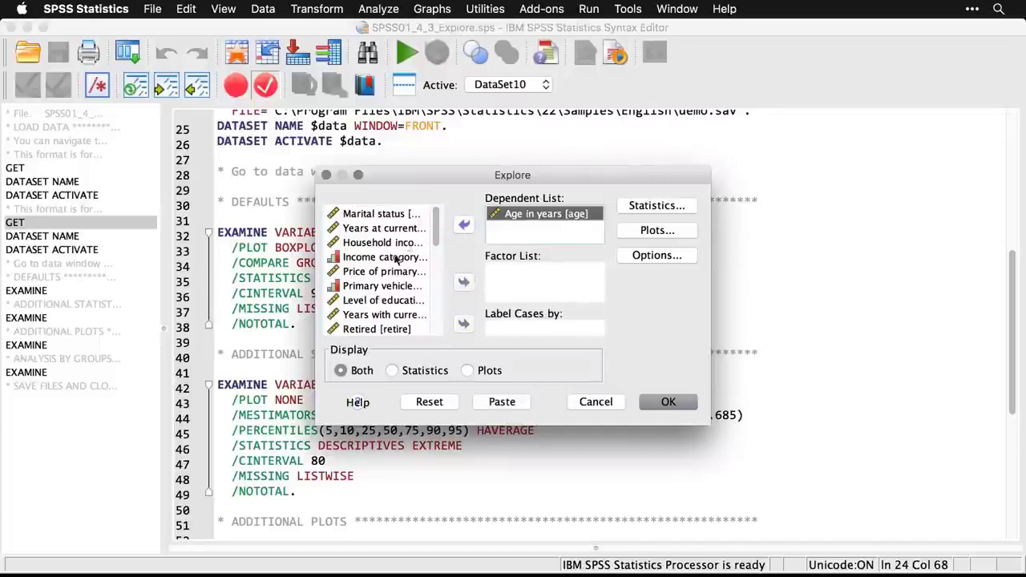
pyautogui.click(391, 258)
pyautogui.click(464, 225)
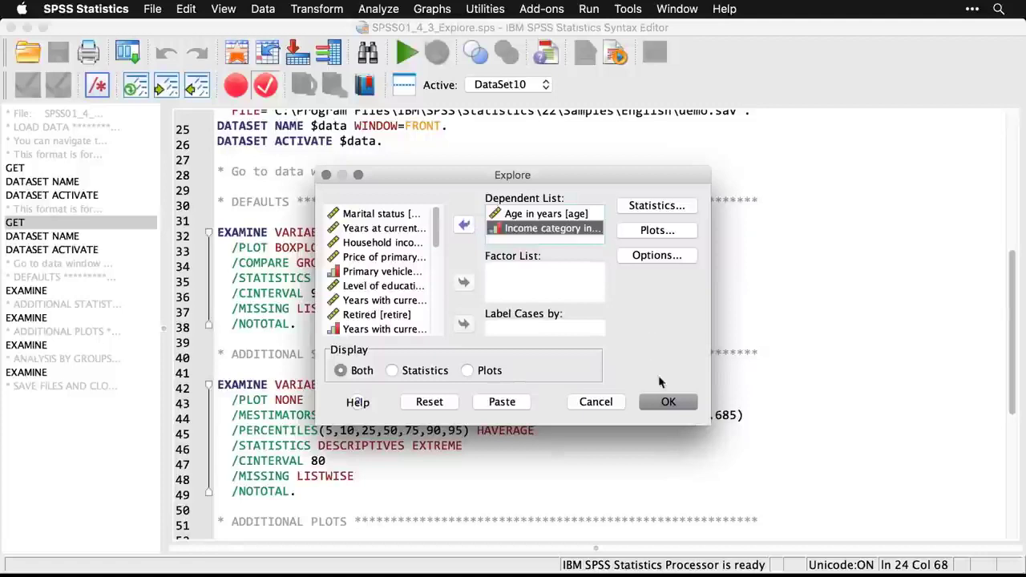
pyautogui.click(673, 404)
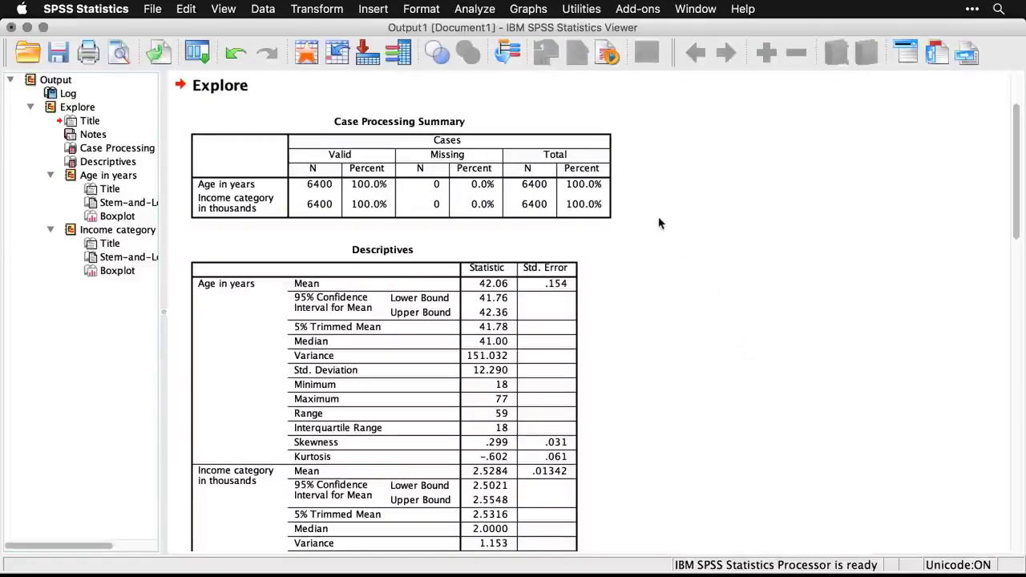
# Examine the Explore Descriptives table for age and income category, including confidence intervals, trimmed means, skewness and kurtosis.
pyautogui.scroll(-3, 659, 222)
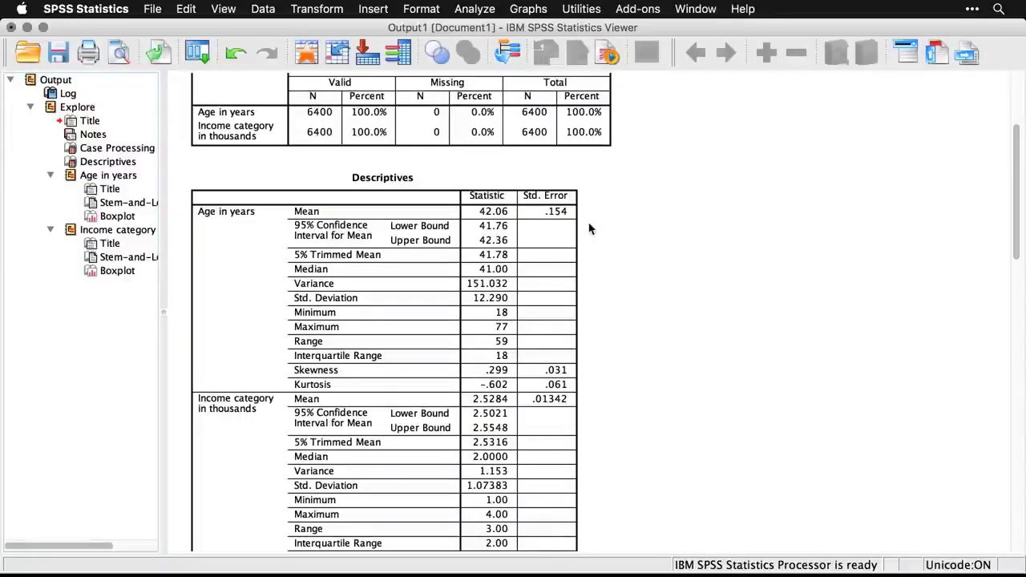
pyautogui.click(525, 222)
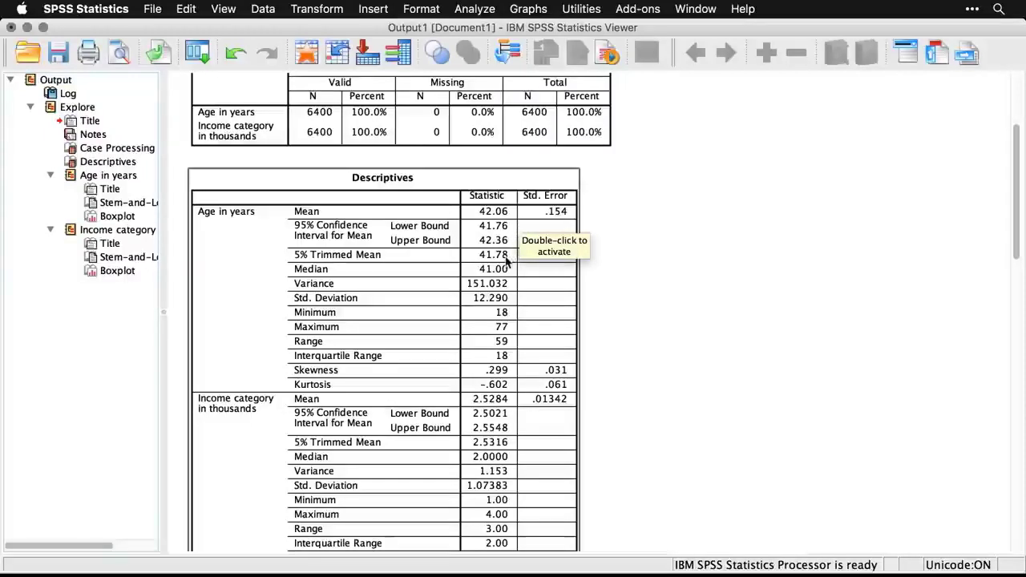
pyautogui.click(619, 302)
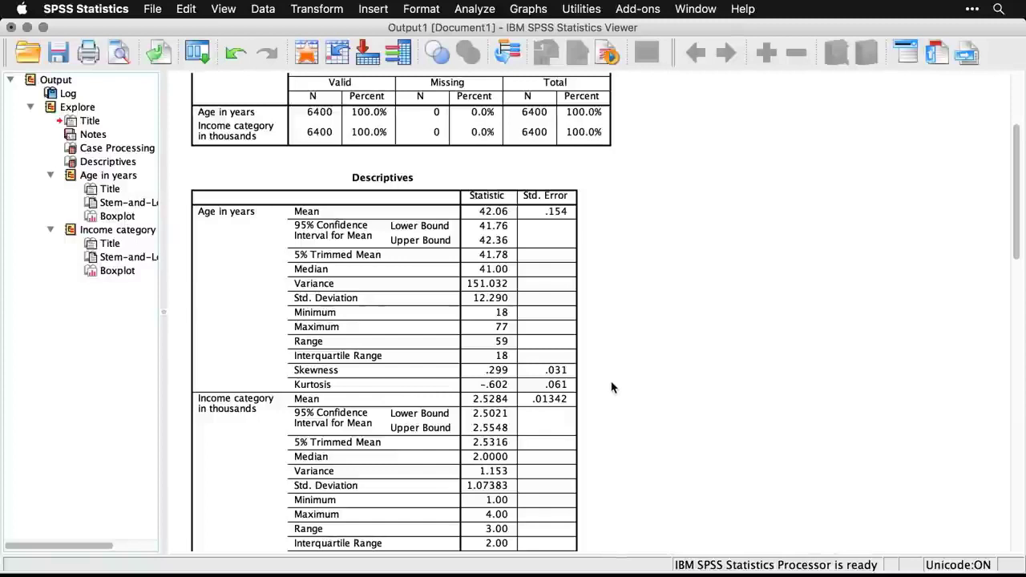
pyautogui.scroll(-3, 610, 388)
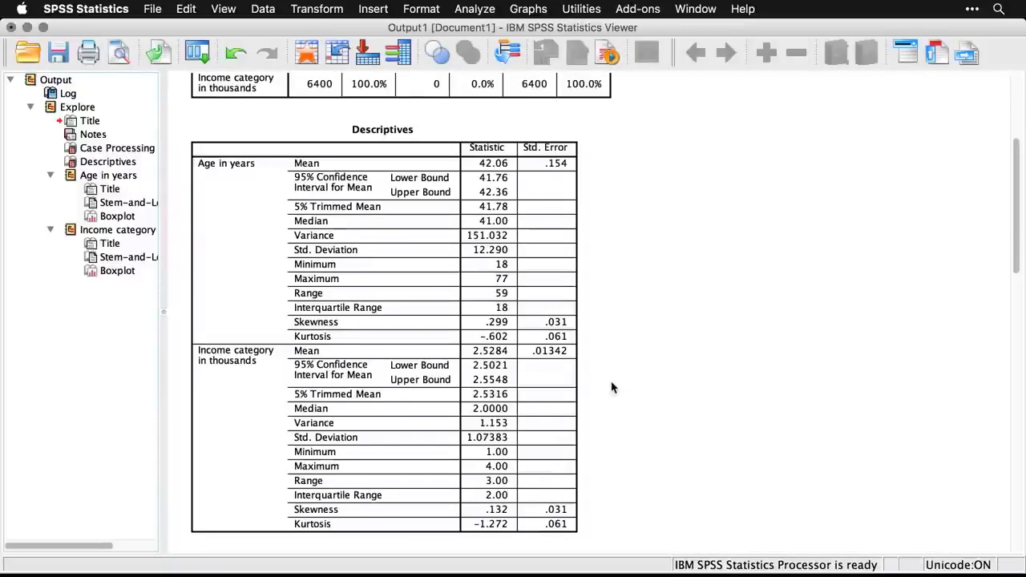
pyautogui.scroll(-1, 610, 388)
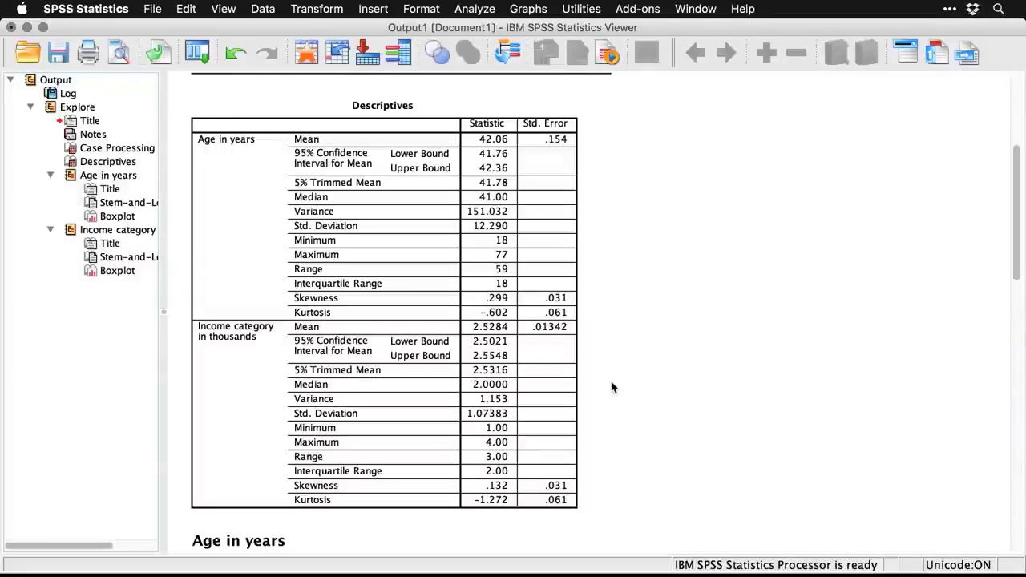
# Review the stem-and-leaf plot and boxplot for age, and the stem-and-leaf plot for income category.
pyautogui.scroll(-10, 611, 388)
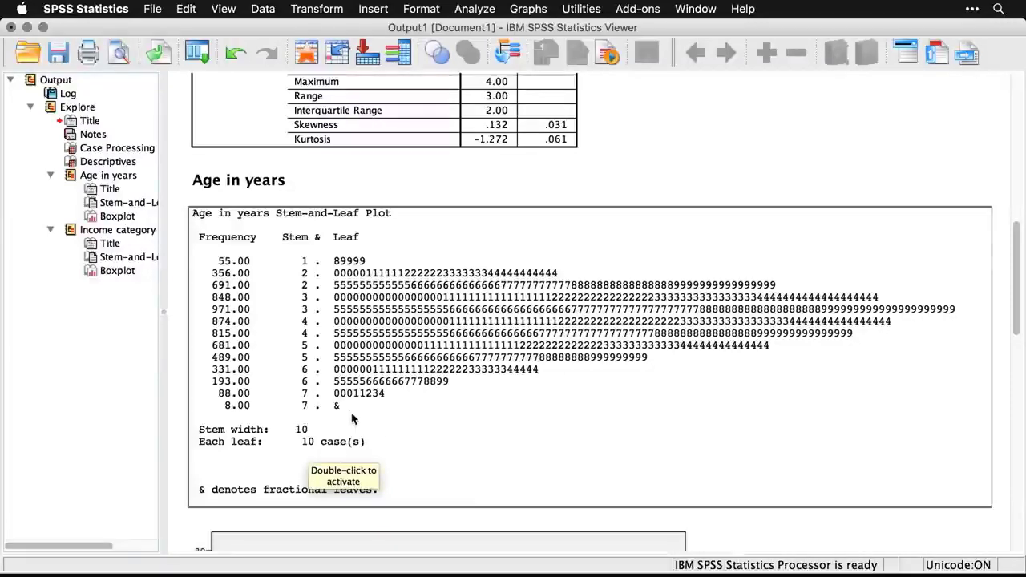
pyautogui.scroll(-10, 351, 417)
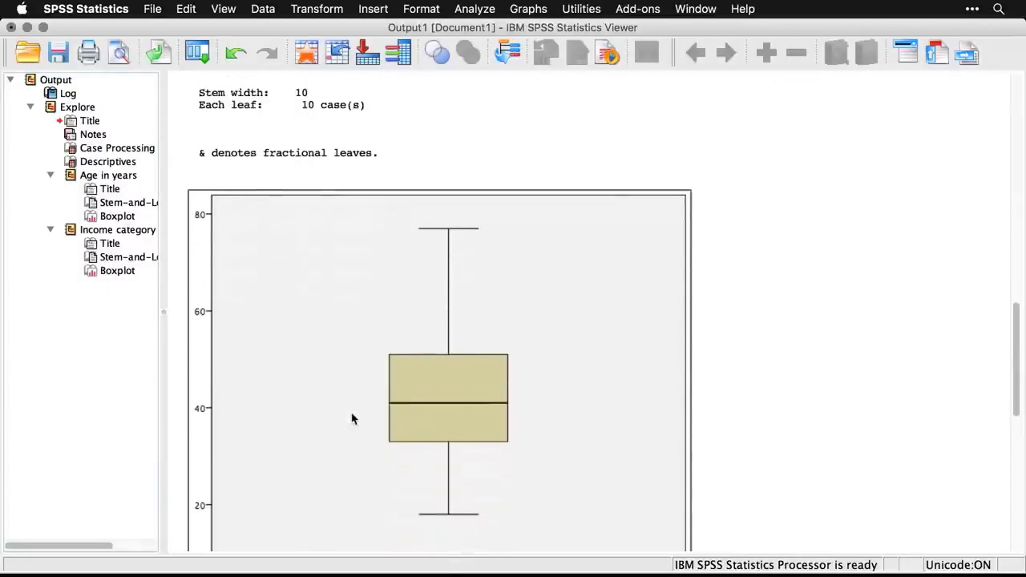
pyautogui.scroll(-2, 351, 418)
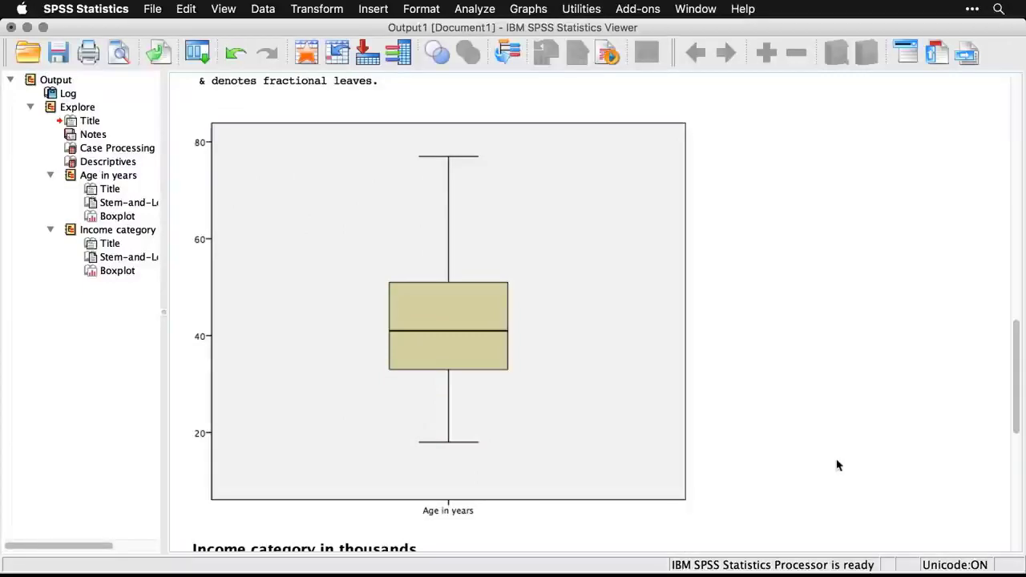
pyautogui.scroll(-10, 836, 465)
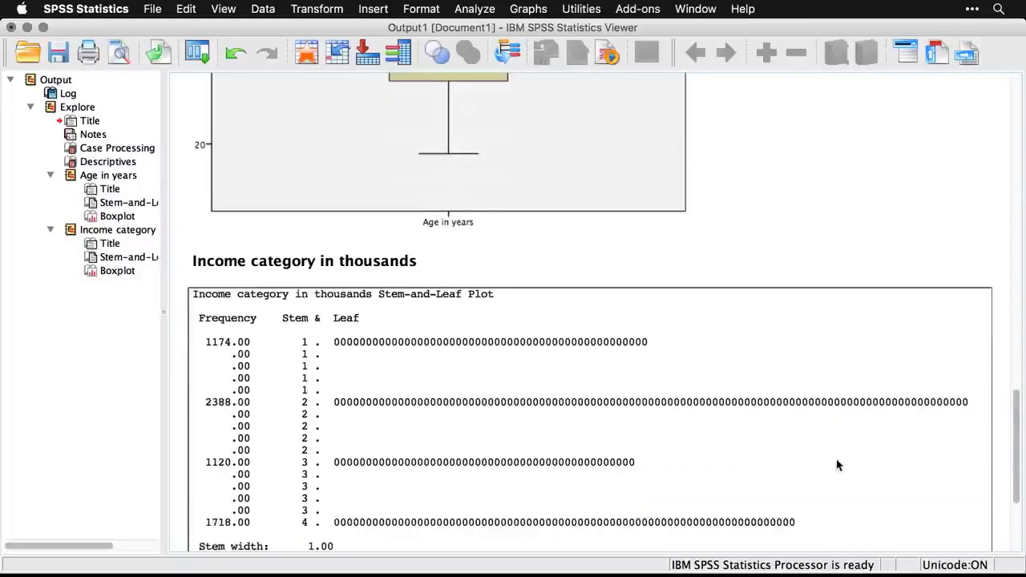
# Review the rest of the stem-and-leaf plot and the boxplot for Income category in thousands.
pyautogui.scroll(-2, 837, 465)
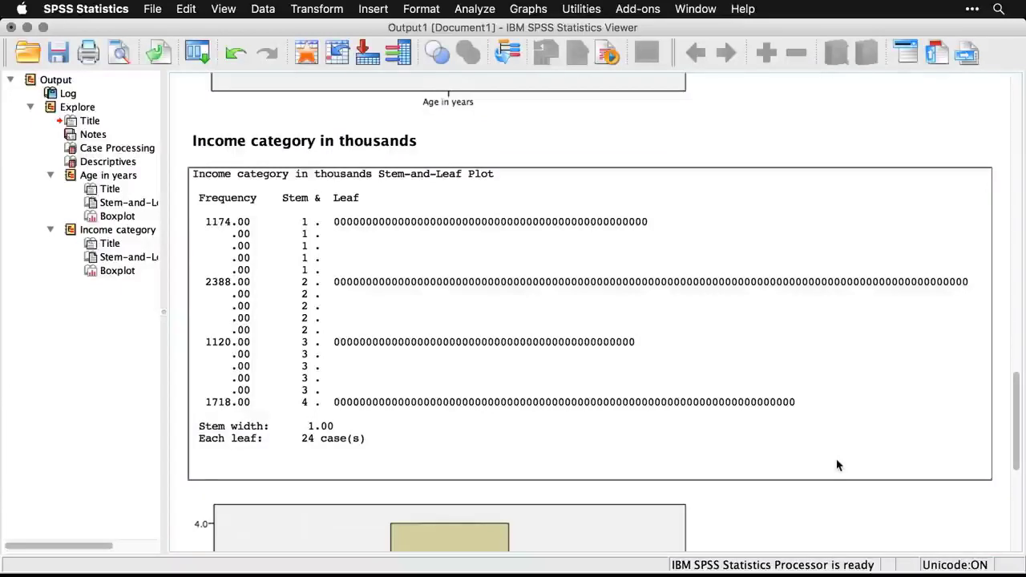
pyautogui.scroll(-10, 837, 465)
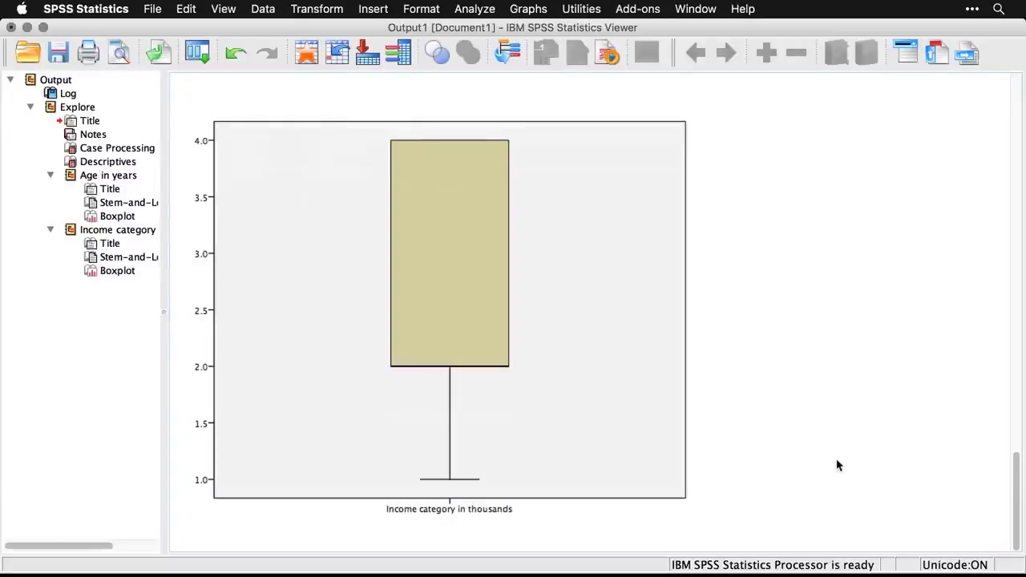
# Reopen the Explore setup for age and income category and restrict the display to statistics only.
pyautogui.press('super+grave')
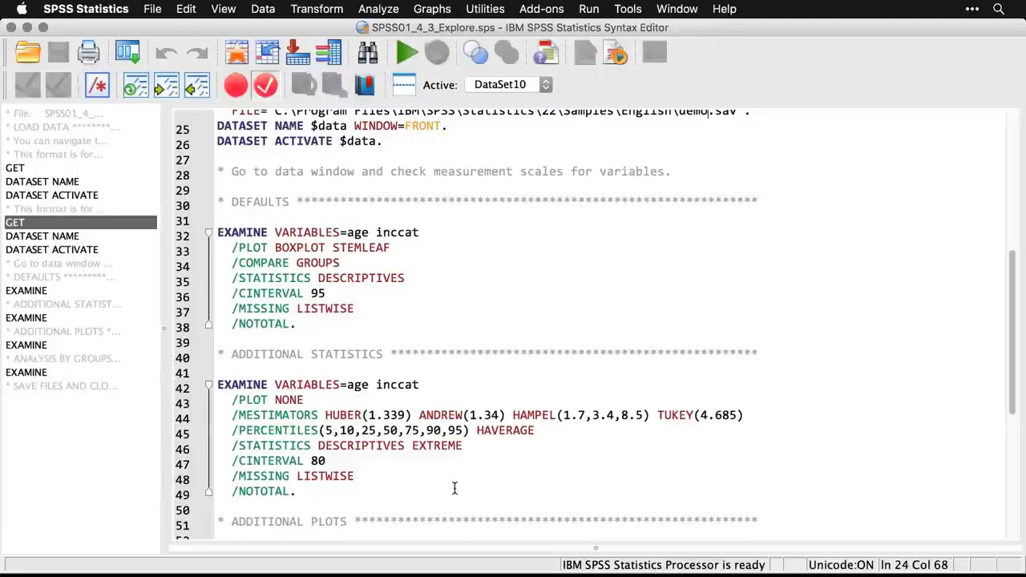
pyautogui.click(130, 53)
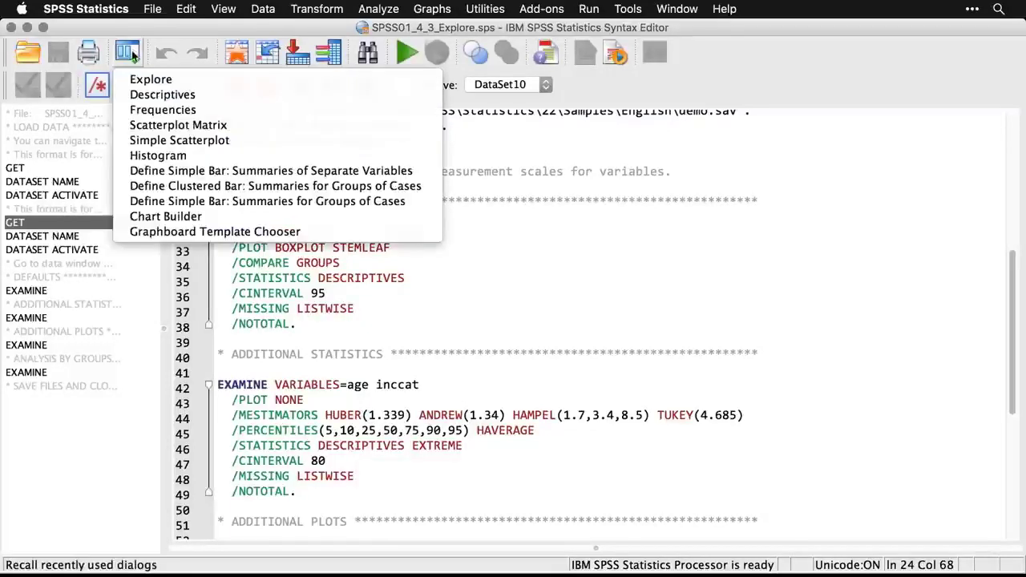
pyautogui.click(148, 80)
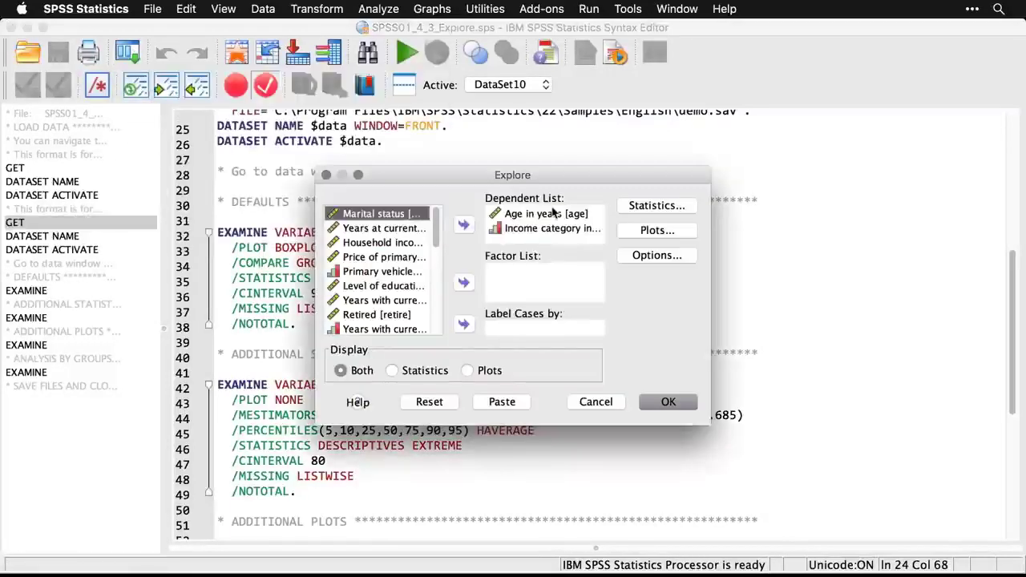
pyautogui.click(391, 370)
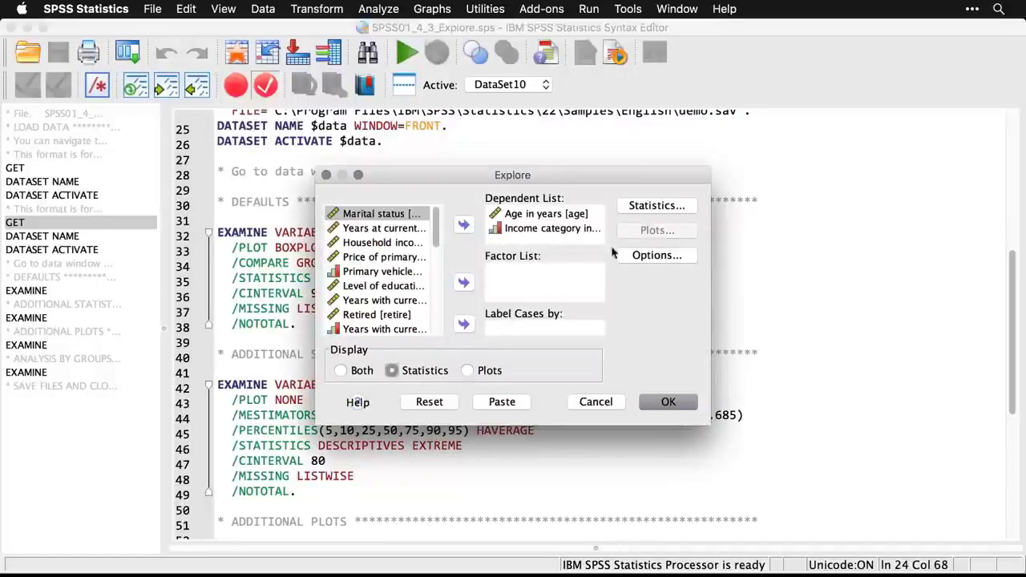
# Set the confidence interval for the mean to 80%, include M-estimators, outliers and percentiles, and run the Explore analysis.
pyautogui.click(667, 210)
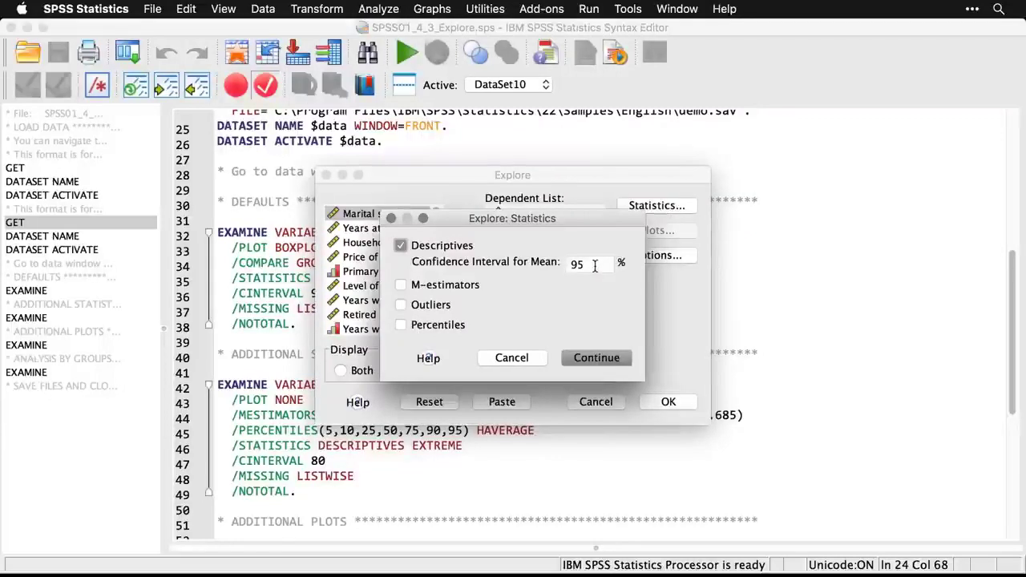
pyautogui.moveTo(595, 265); pyautogui.dragTo(556, 265)
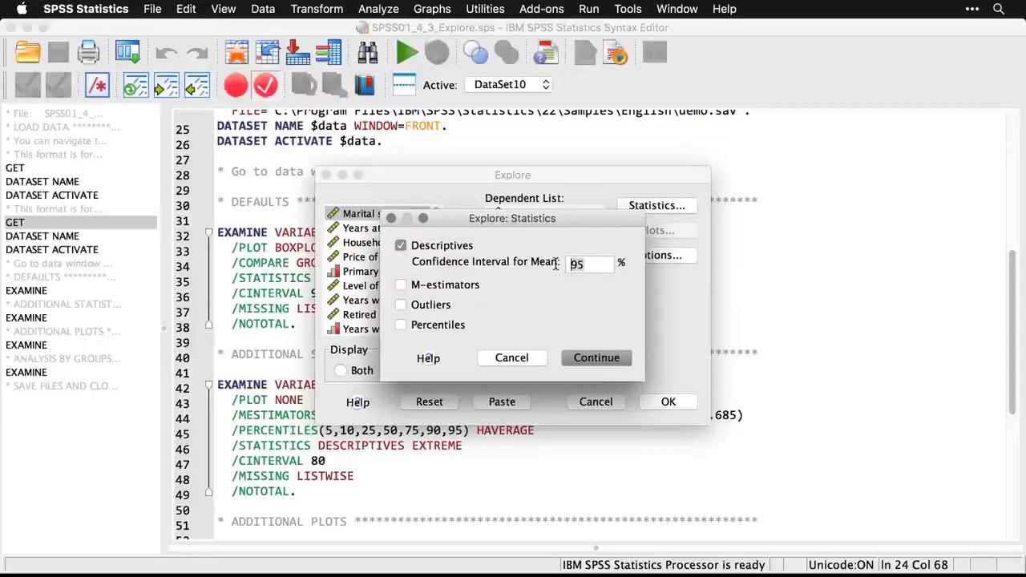
pyautogui.write('80')
pyautogui.click(401, 286)
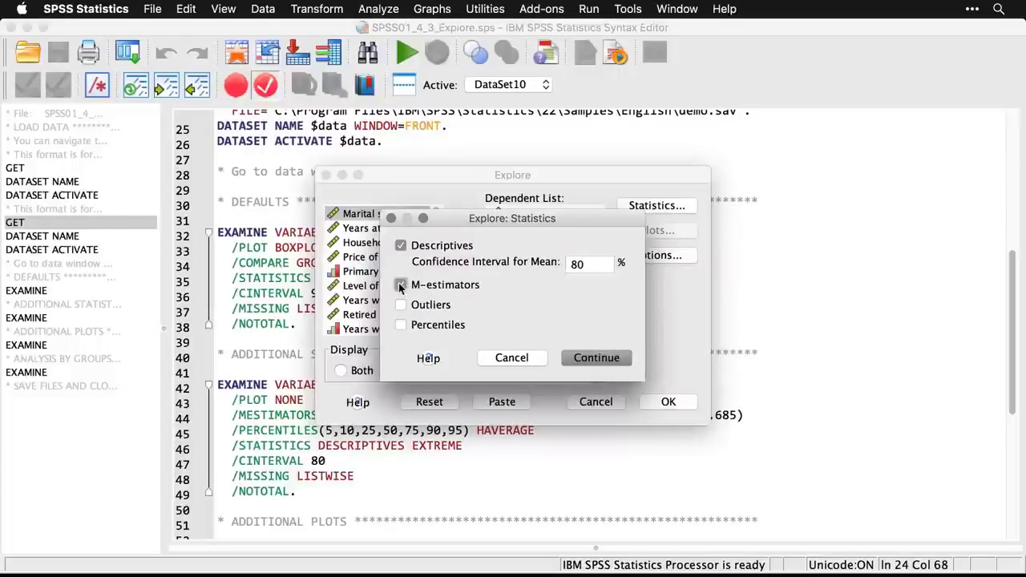
pyautogui.click(401, 309)
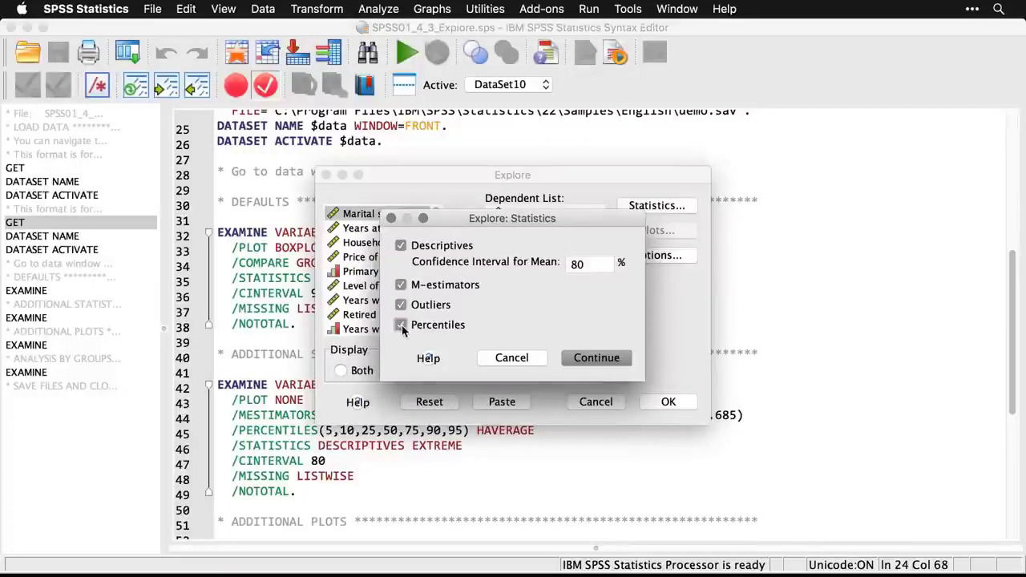
pyautogui.click(596, 358)
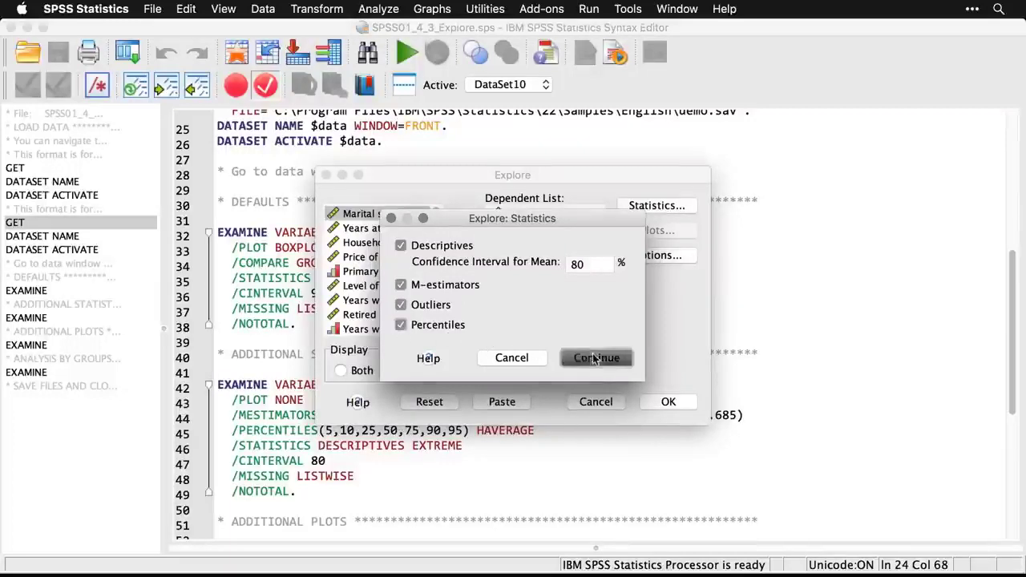
pyautogui.click(668, 403)
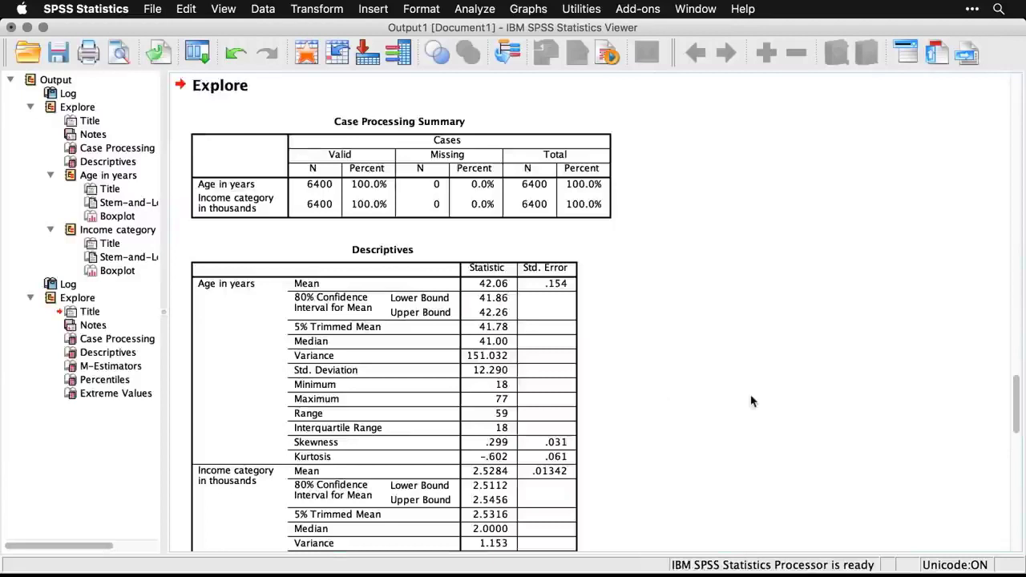
# Examine the new Descriptives, M-Estimators, Percentiles and Extreme Values tables for age and income category.
pyautogui.scroll(-2, 751, 401)
pyautogui.scroll(-6, 752, 401)
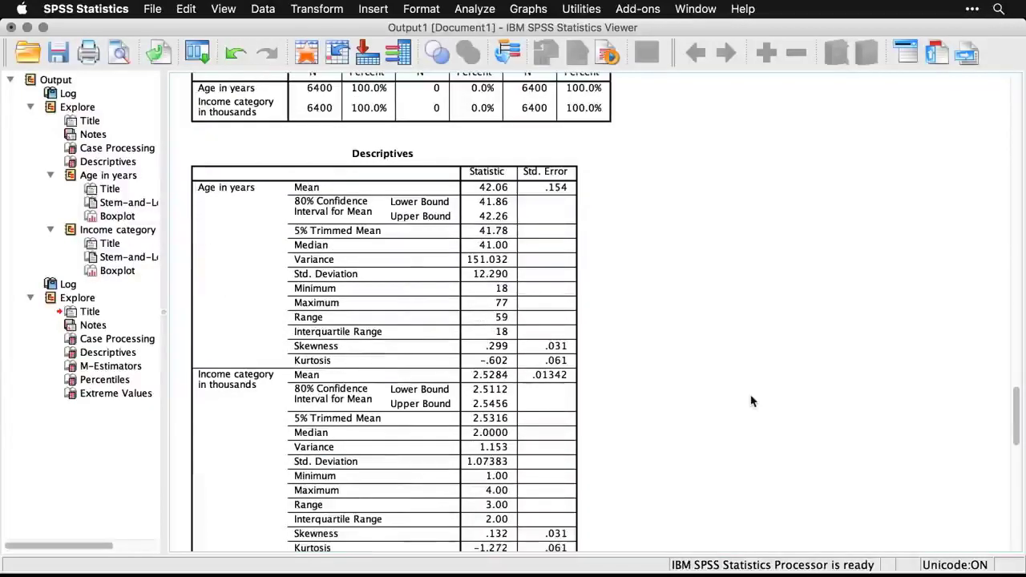
pyautogui.scroll(-8, 752, 401)
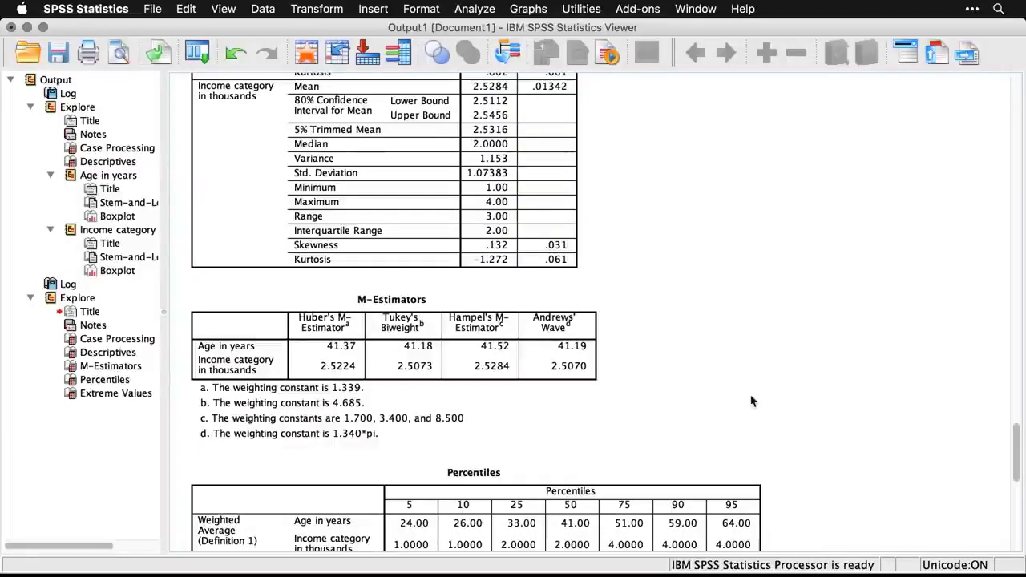
pyautogui.click(493, 370)
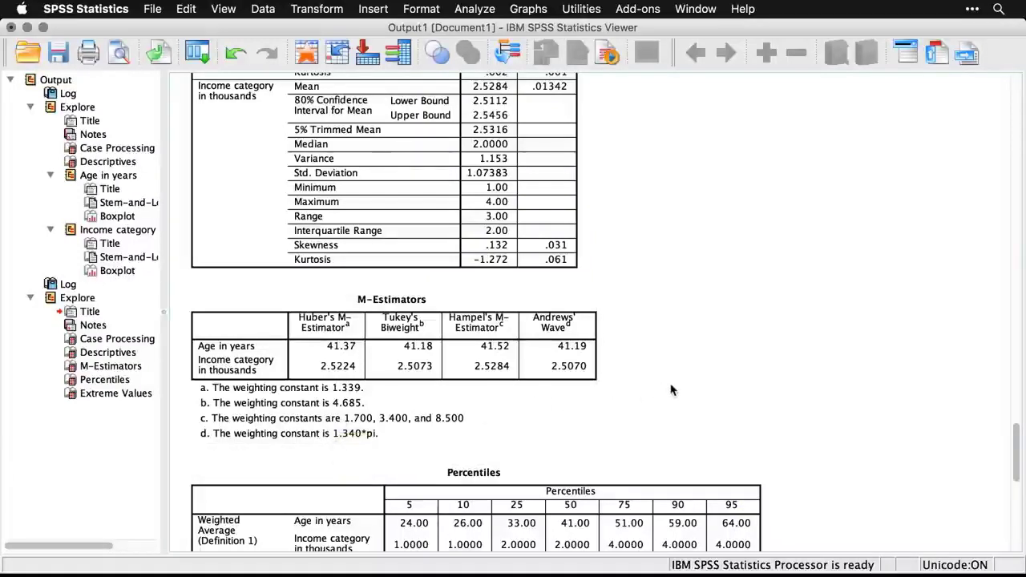
pyautogui.press('super+grave')
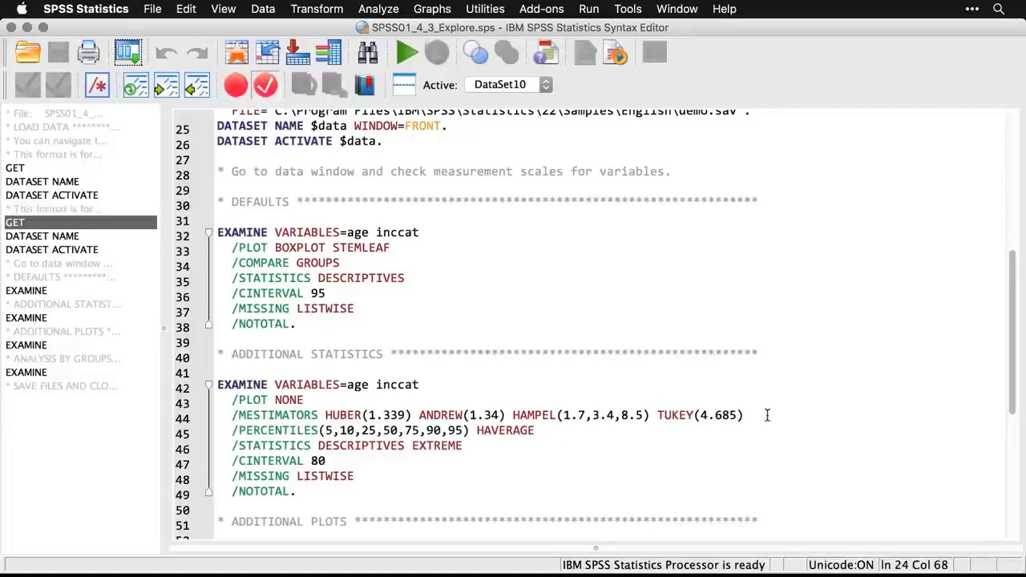
pyautogui.press('super+grave')
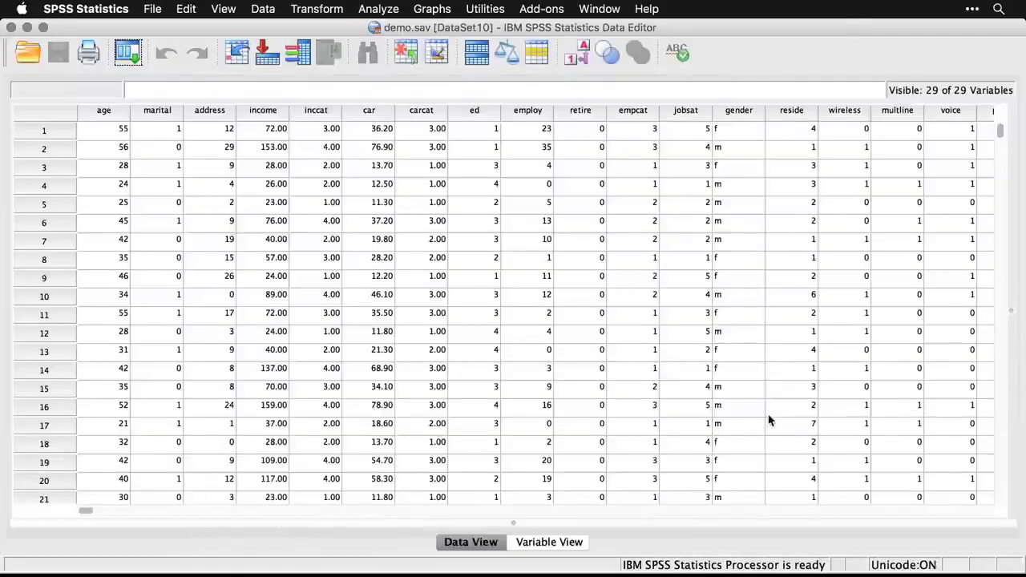
pyautogui.press('super+grave')
pyautogui.scroll(-5, 767, 420)
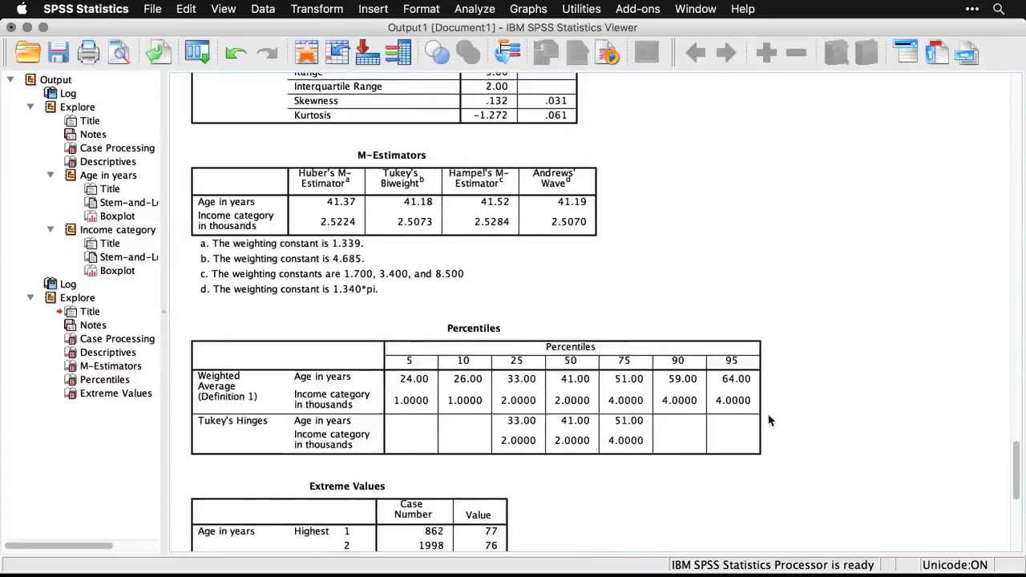
pyautogui.scroll(-5, 768, 420)
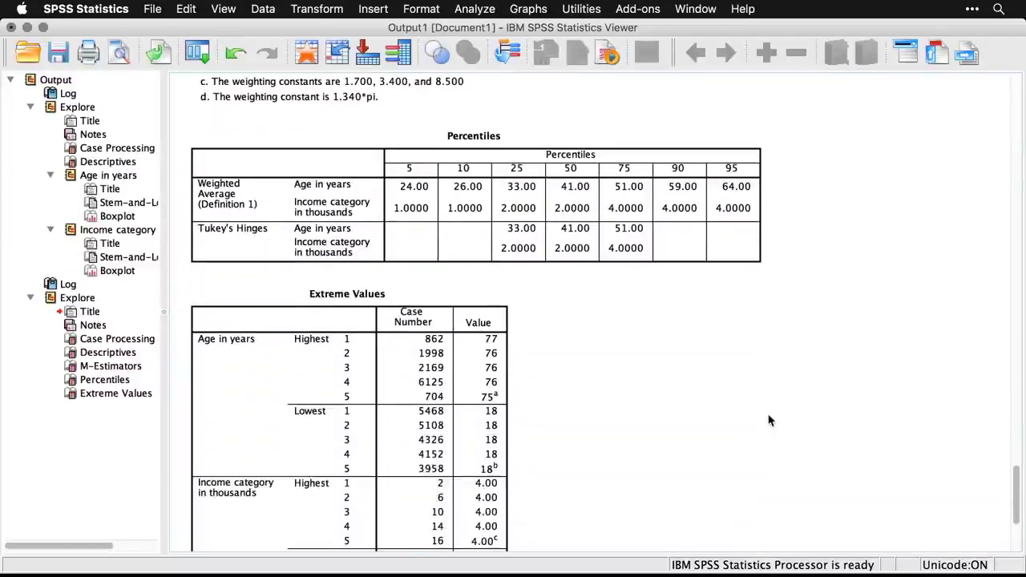
pyautogui.scroll(-2, 768, 421)
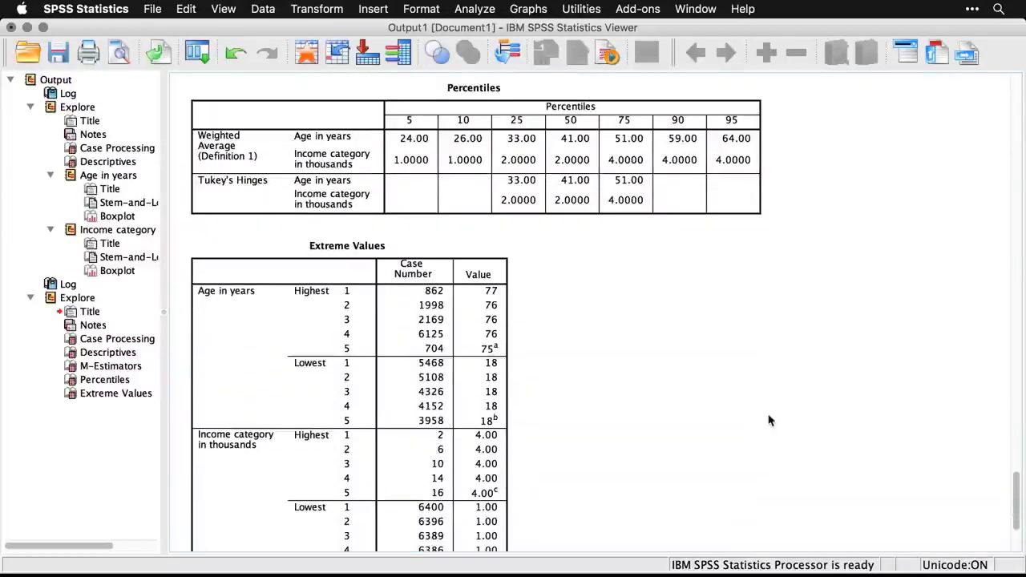
pyautogui.scroll(-4, 768, 421)
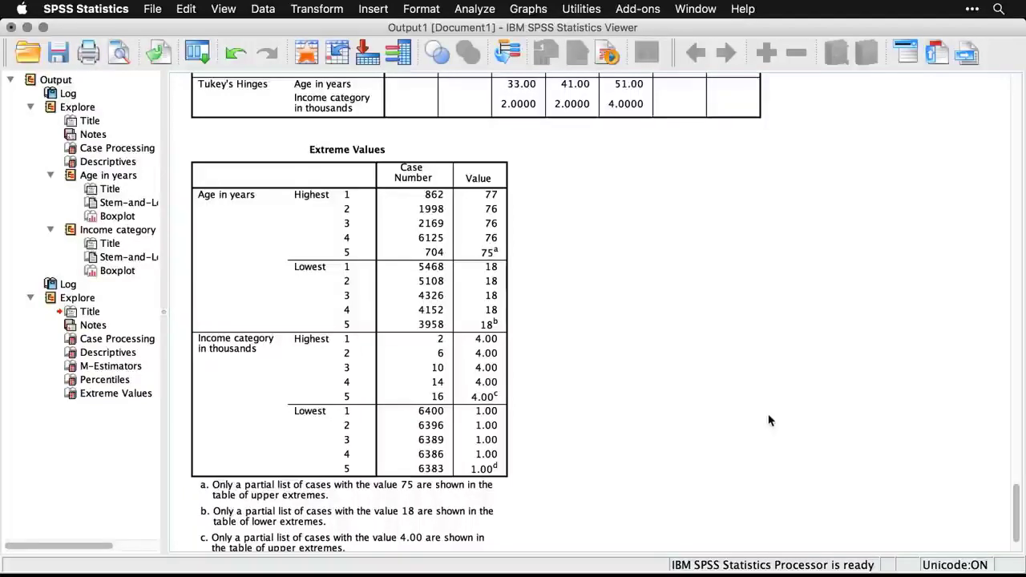
# Run Explore again on age and income category with plots only, adding histograms and normality plots with tests.
pyautogui.press('super+grave')
pyautogui.scroll(-5, 767, 417)
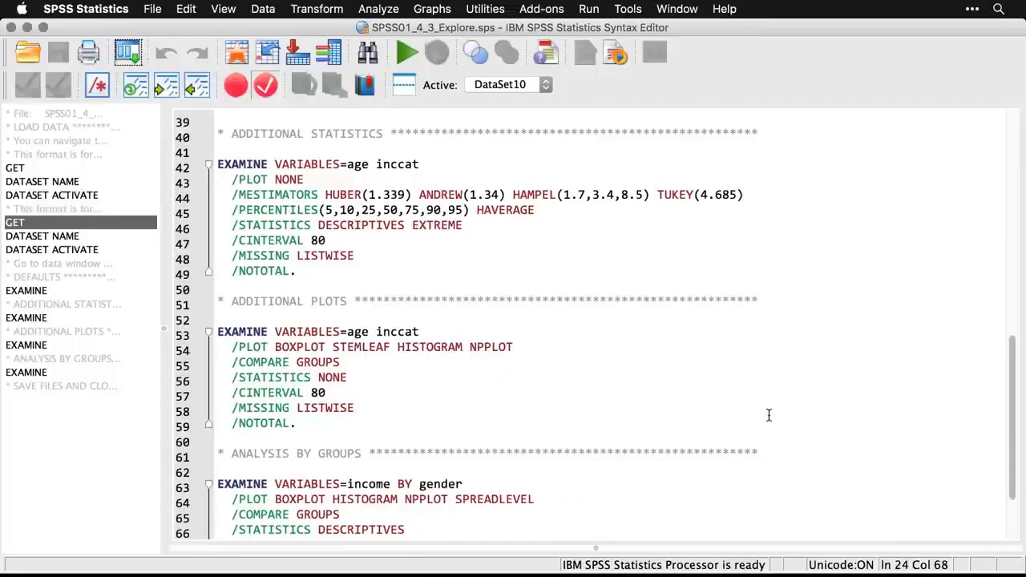
pyautogui.click(125, 53)
pyautogui.click(144, 79)
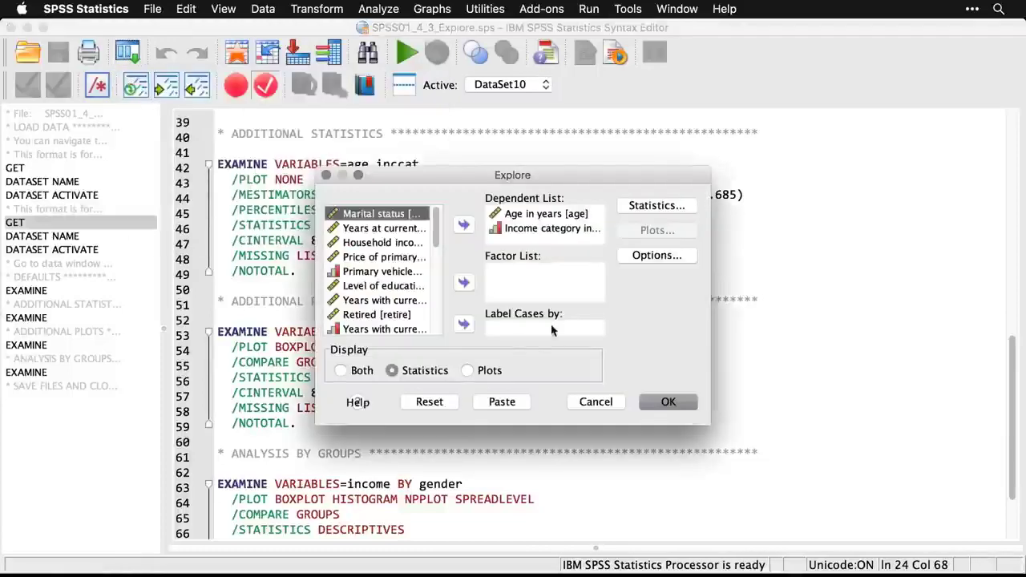
pyautogui.click(467, 371)
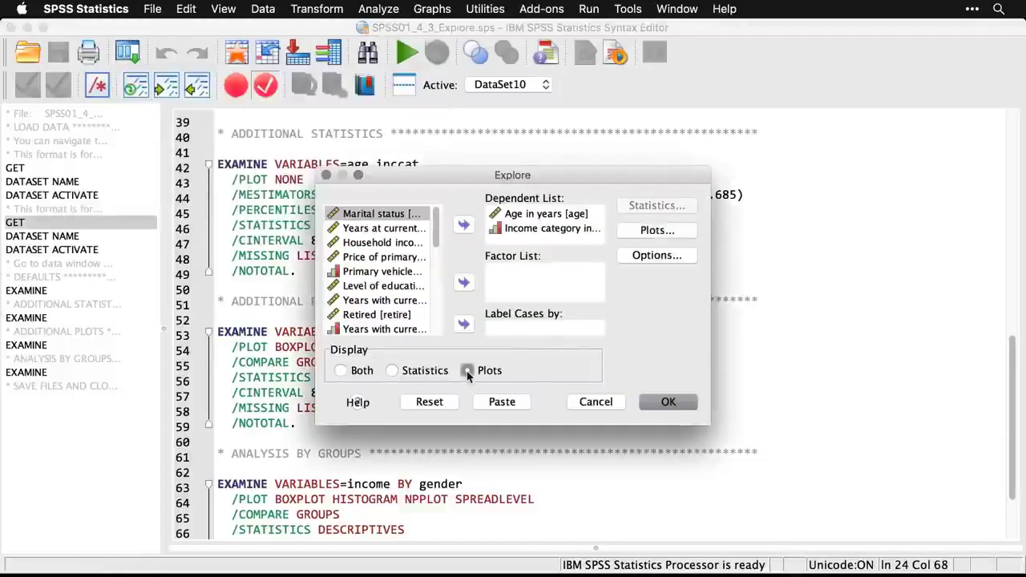
pyautogui.click(657, 231)
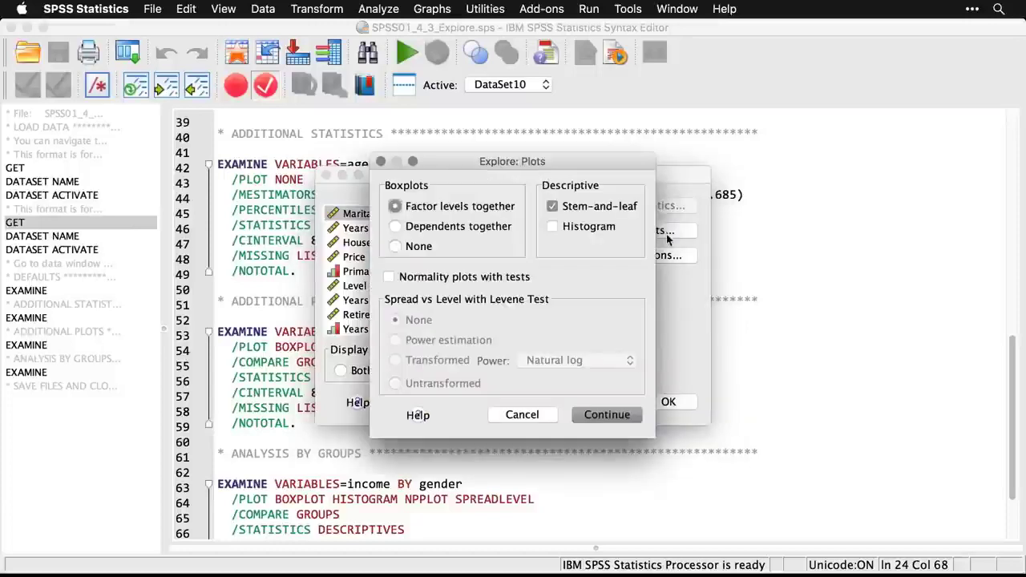
pyautogui.click(552, 228)
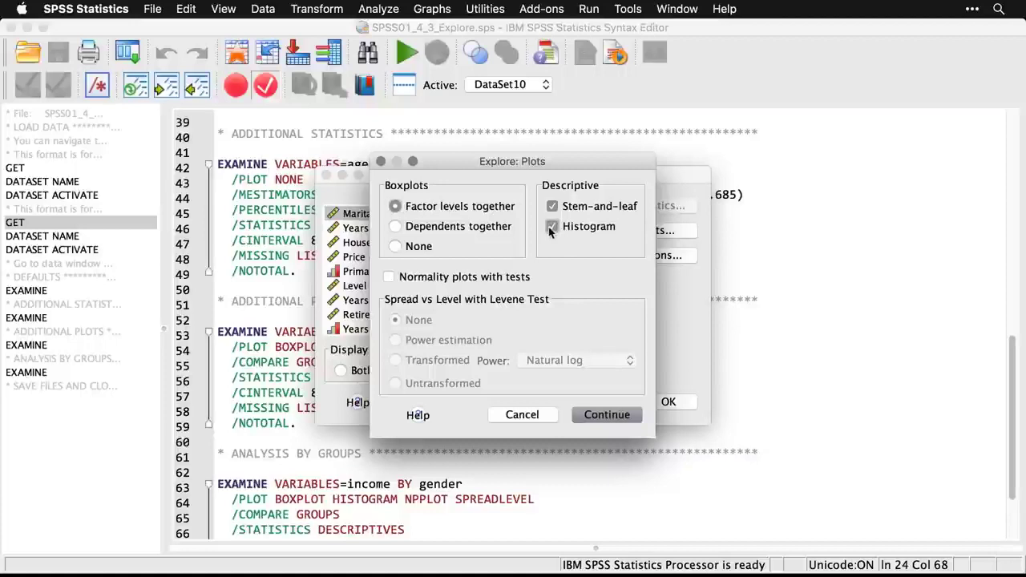
pyautogui.click(389, 277)
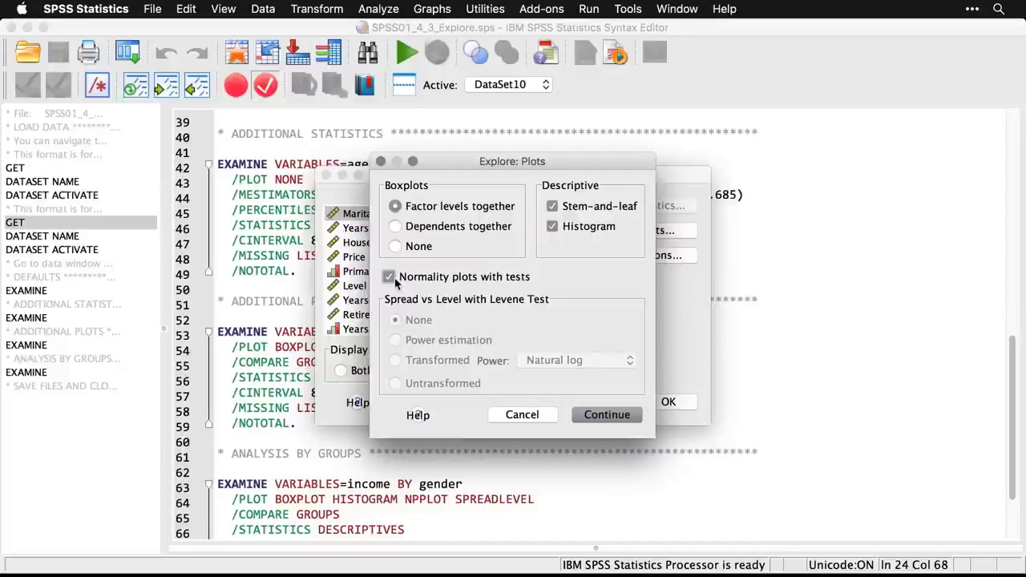
pyautogui.click(610, 415)
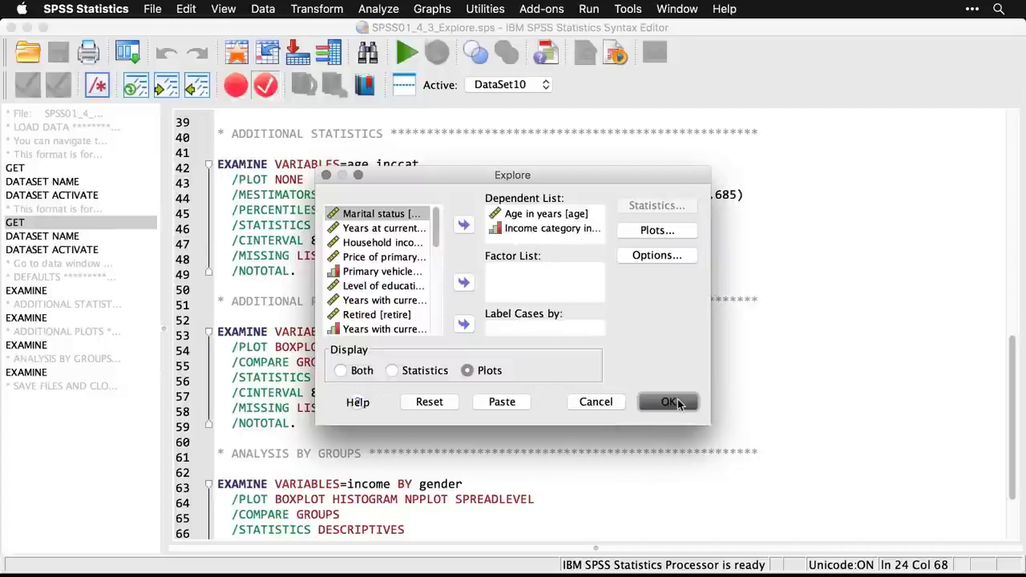
pyautogui.press('Return')
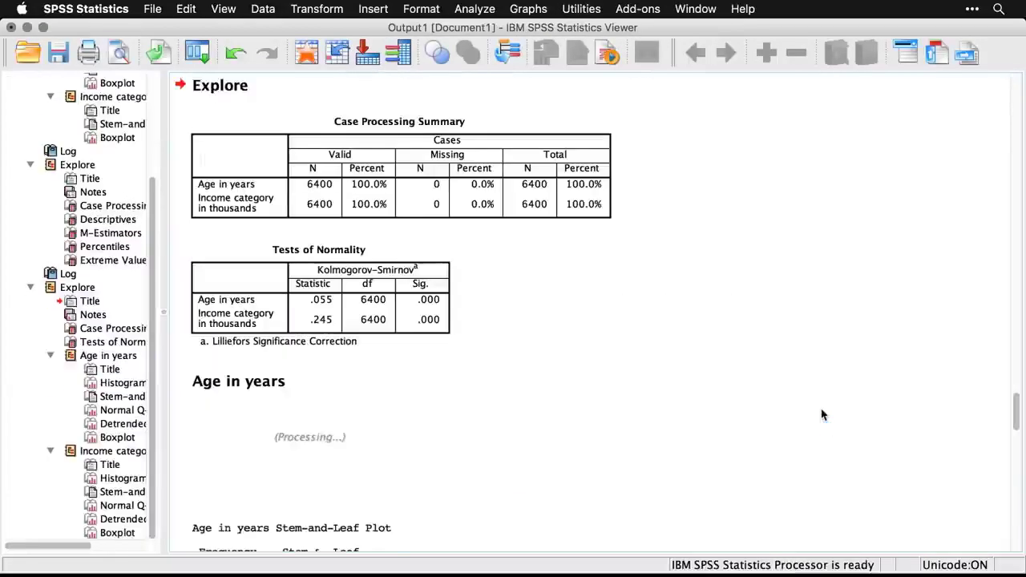
# Review the histogram, stem-and-leaf plot, normal and detrended Q-Q plots, and boxplot for Age in years.
pyautogui.scroll(-4, 822, 414)
pyautogui.scroll(-3, 821, 414)
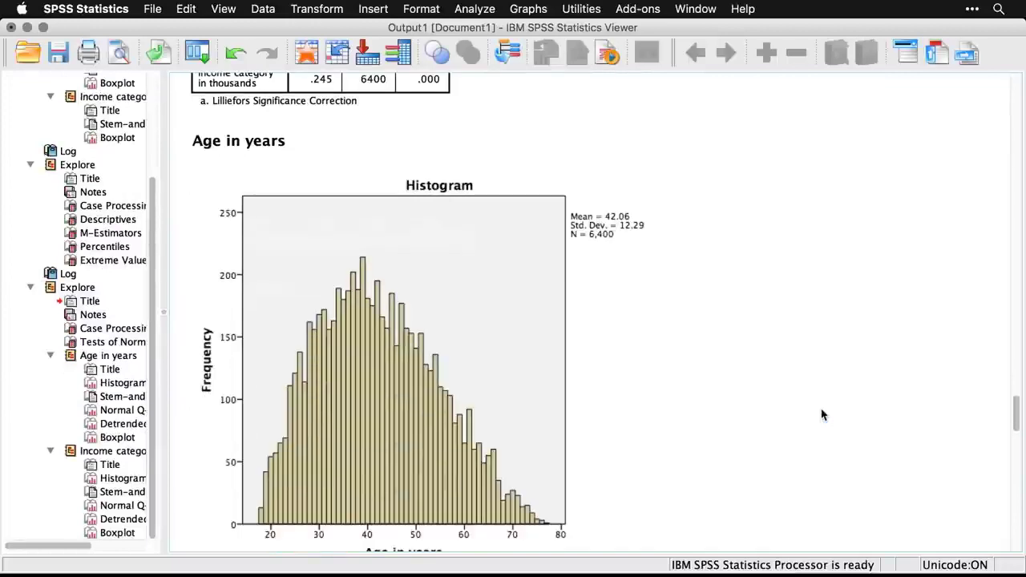
pyautogui.scroll(-10, 821, 414)
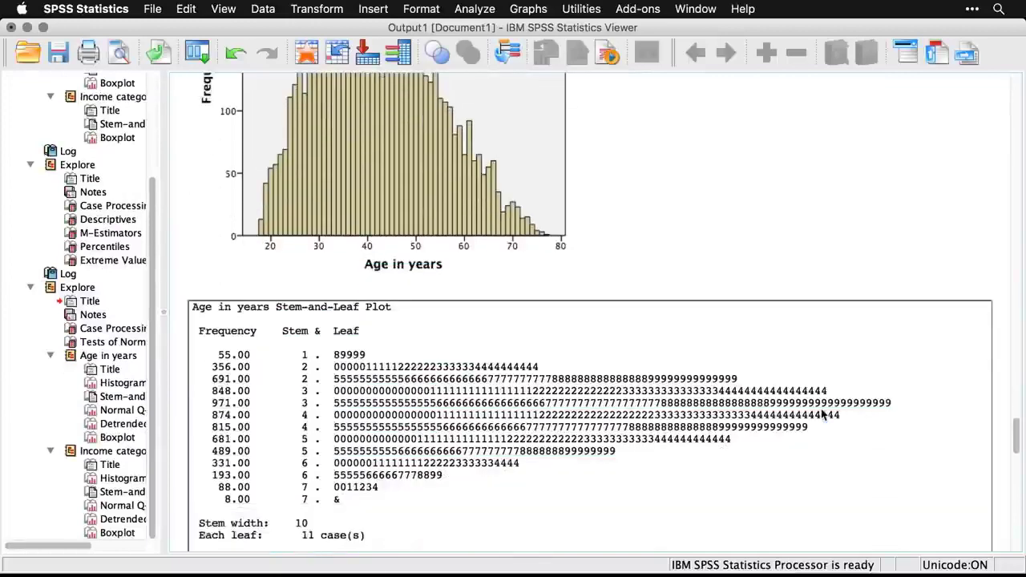
pyautogui.scroll(-11, 822, 414)
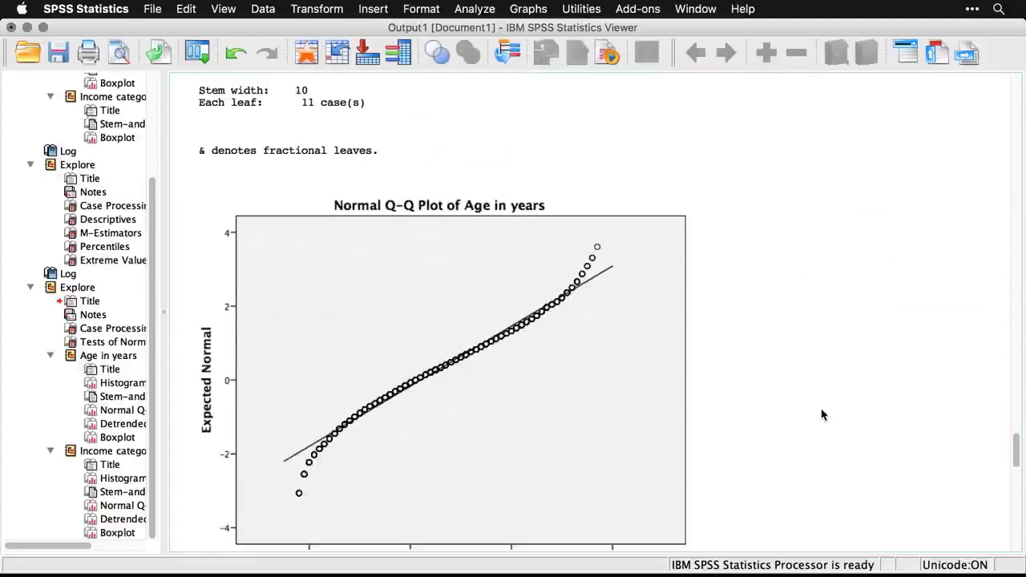
pyautogui.scroll(-1, 821, 414)
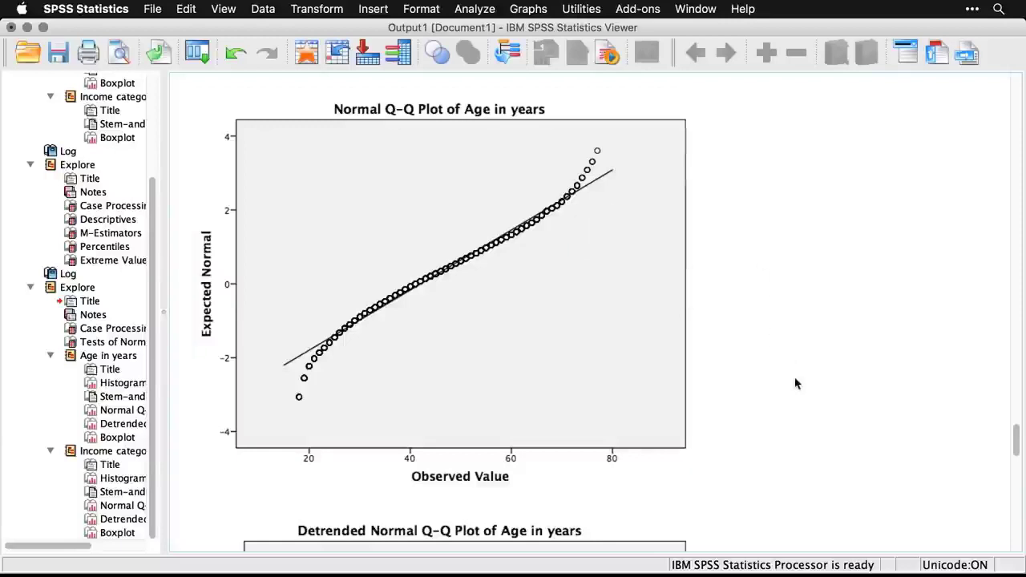
pyautogui.scroll(-8, 796, 384)
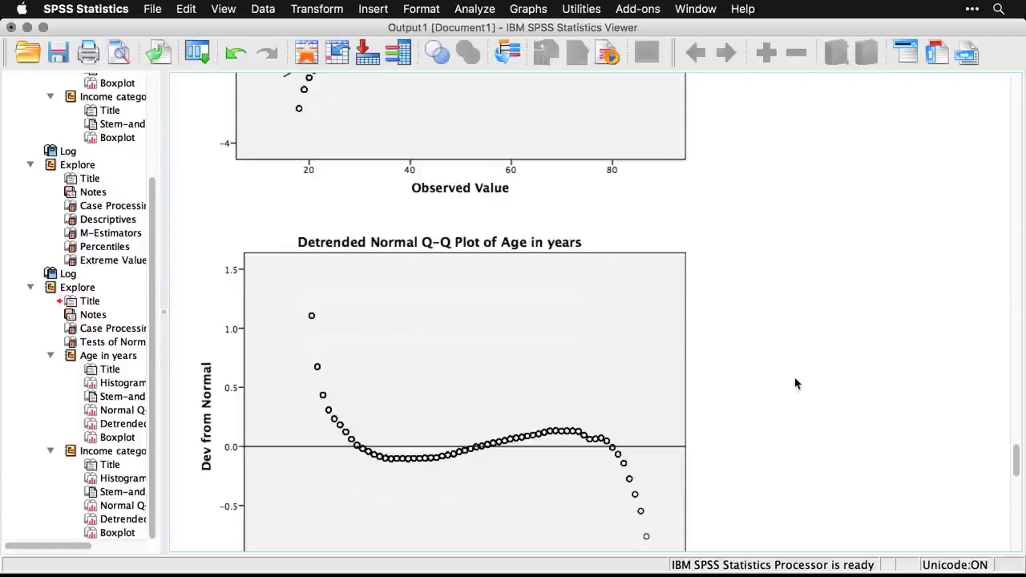
pyautogui.scroll(-10, 796, 383)
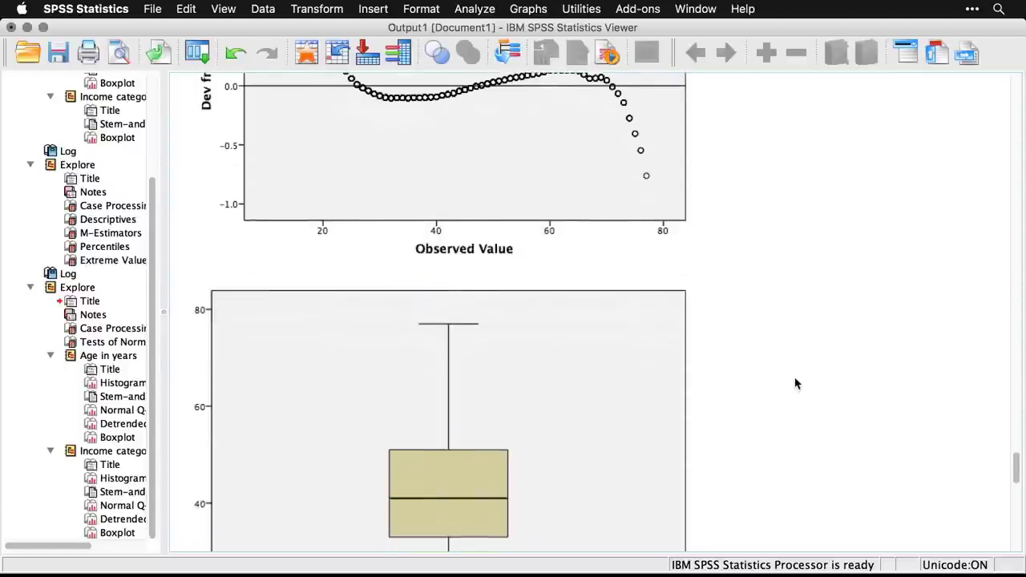
# Review the histogram, stem-and-leaf plot, normal and detrended Q-Q plots, and boxplot for Income category in thousands.
pyautogui.scroll(-5, 795, 384)
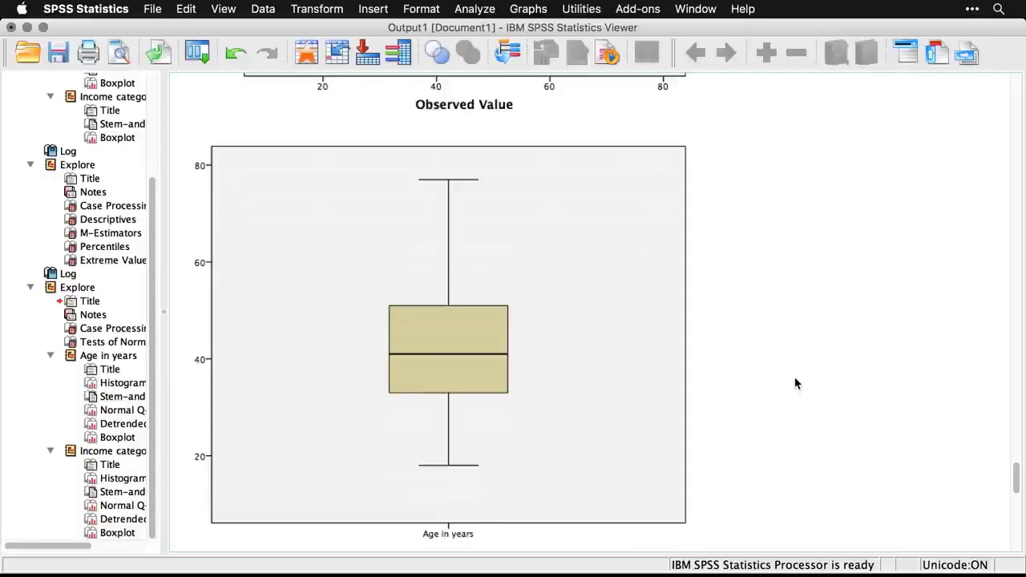
pyautogui.scroll(-11, 796, 384)
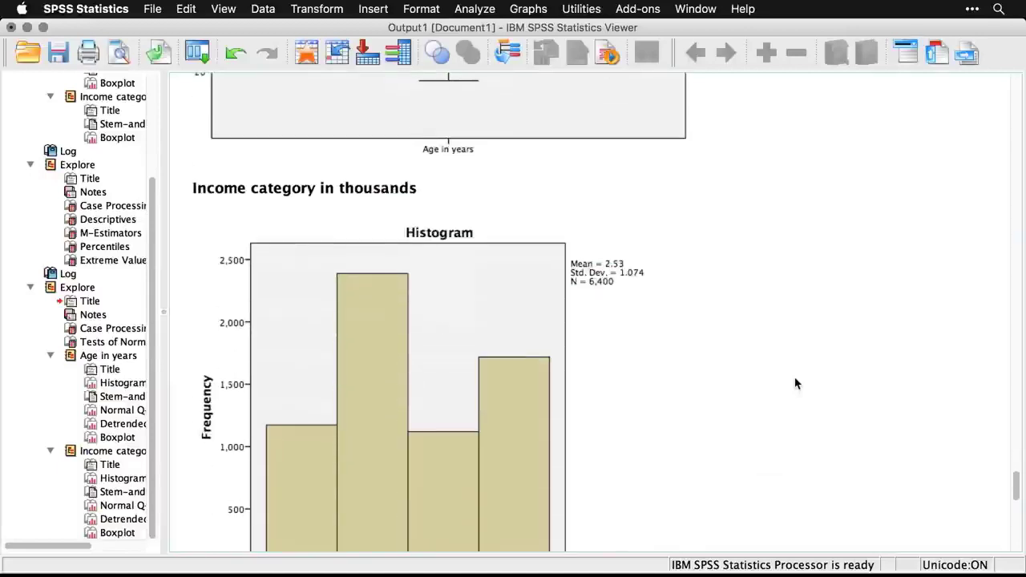
pyautogui.scroll(-8, 796, 383)
pyautogui.scroll(-12, 796, 384)
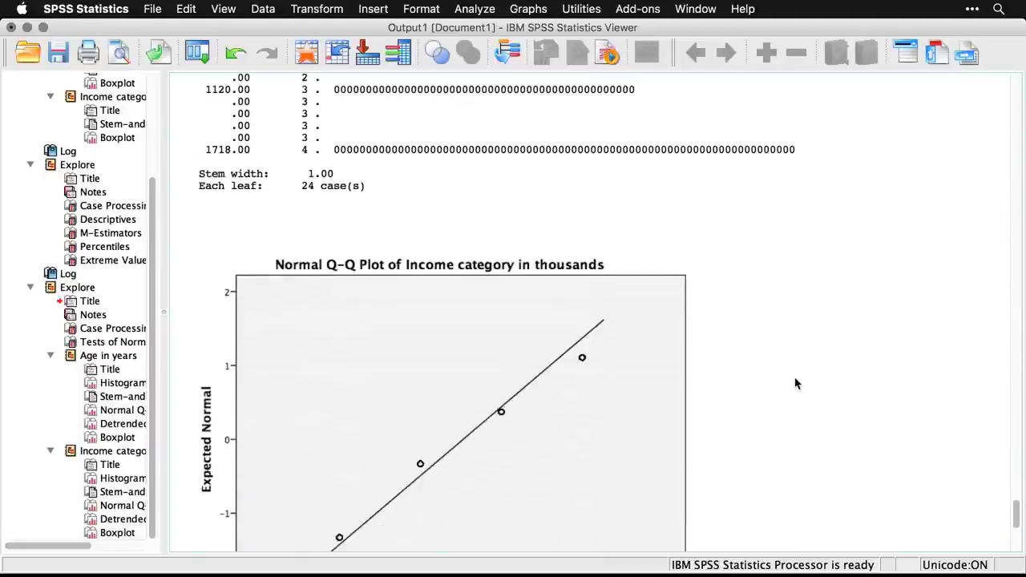
pyautogui.scroll(-2, 796, 384)
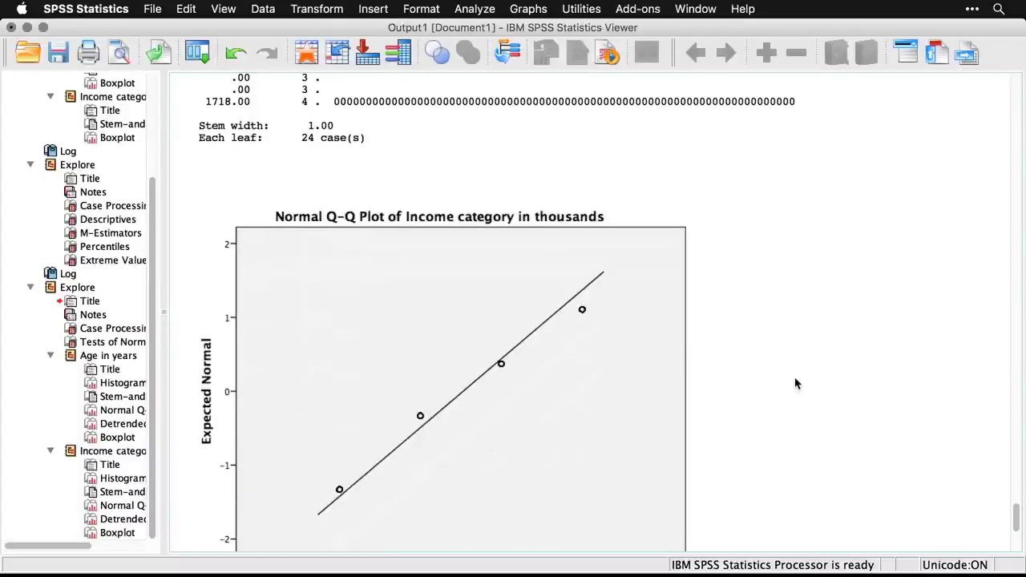
pyautogui.scroll(-1, 796, 384)
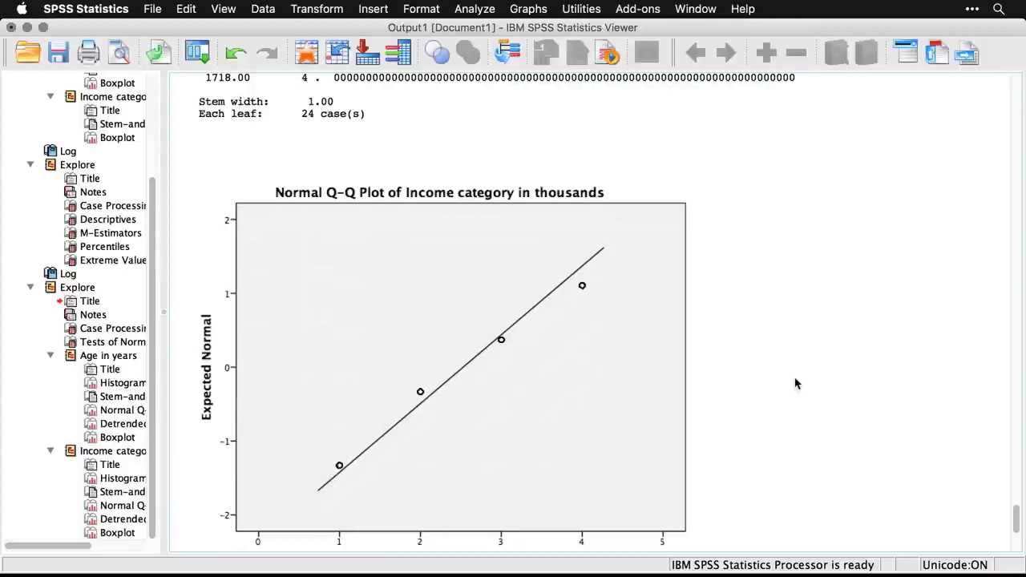
pyautogui.scroll(-7, 795, 383)
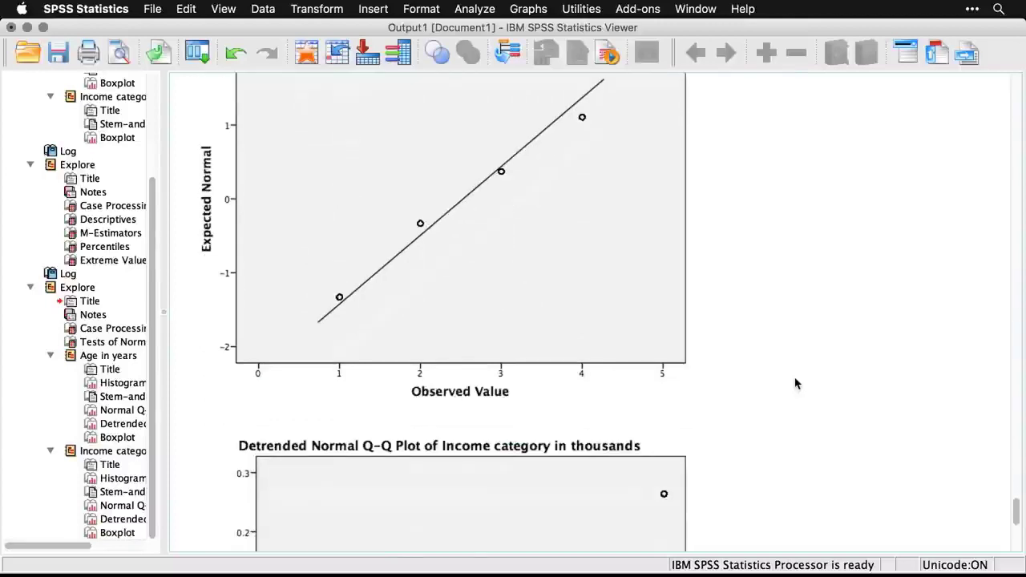
pyautogui.scroll(-12, 795, 384)
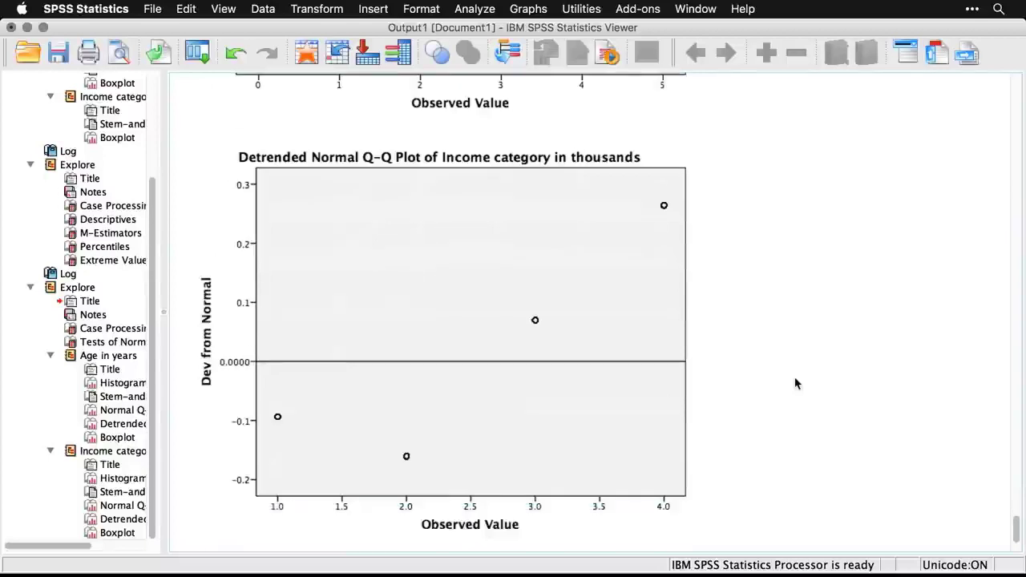
pyautogui.scroll(-17, 796, 384)
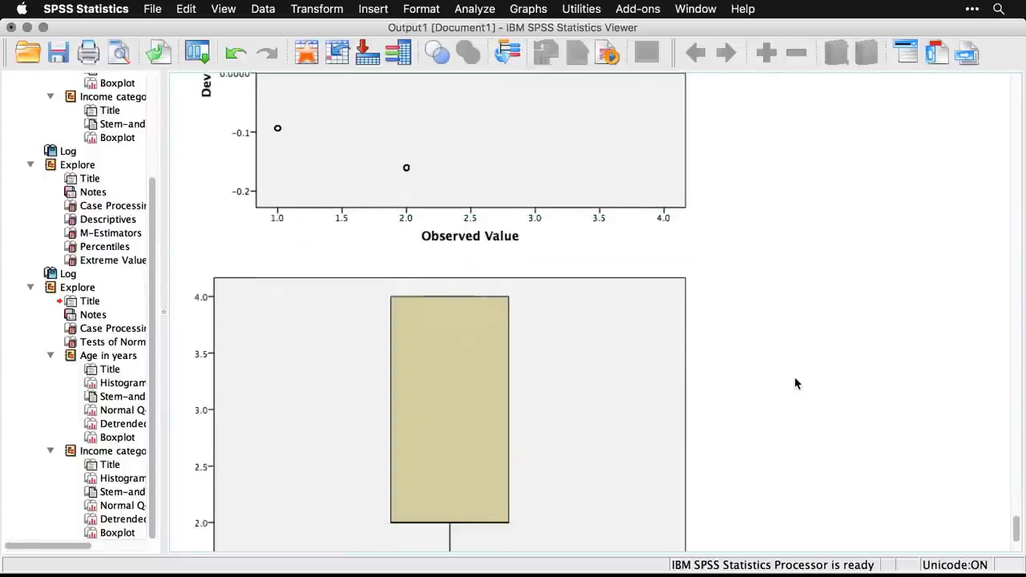
pyautogui.scroll(-2, 796, 384)
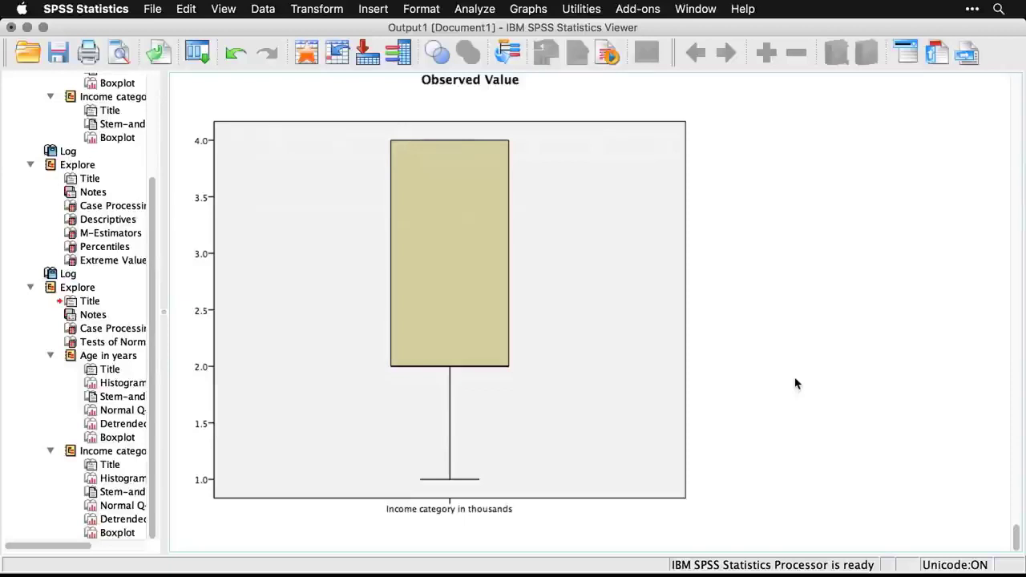
# Reopen Explore from the syntax window, reset it, and set Household income as the dependent variable with Gender as the factor.
pyautogui.press('super+grave')
pyautogui.press('super+grave')
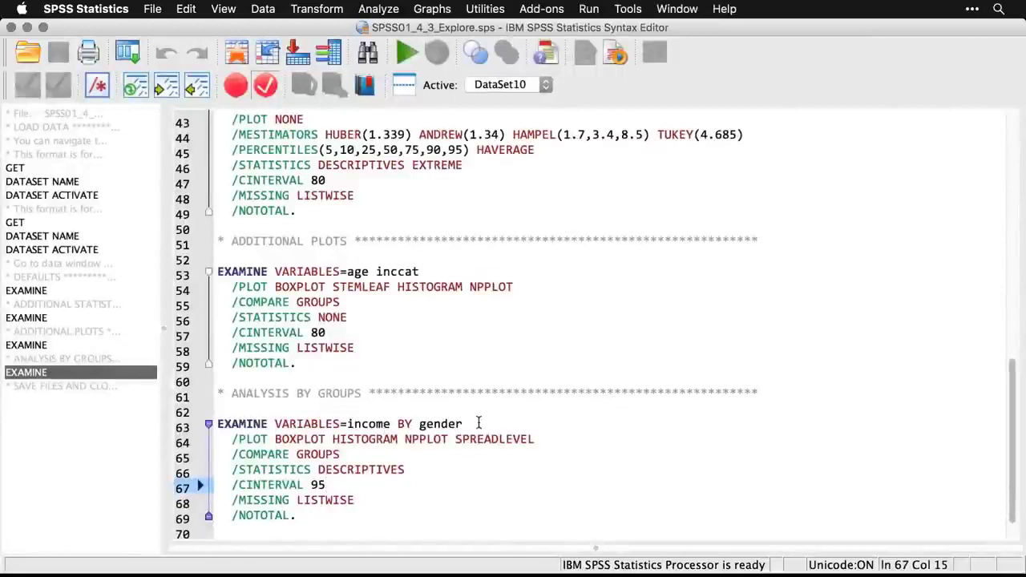
pyautogui.click(130, 53)
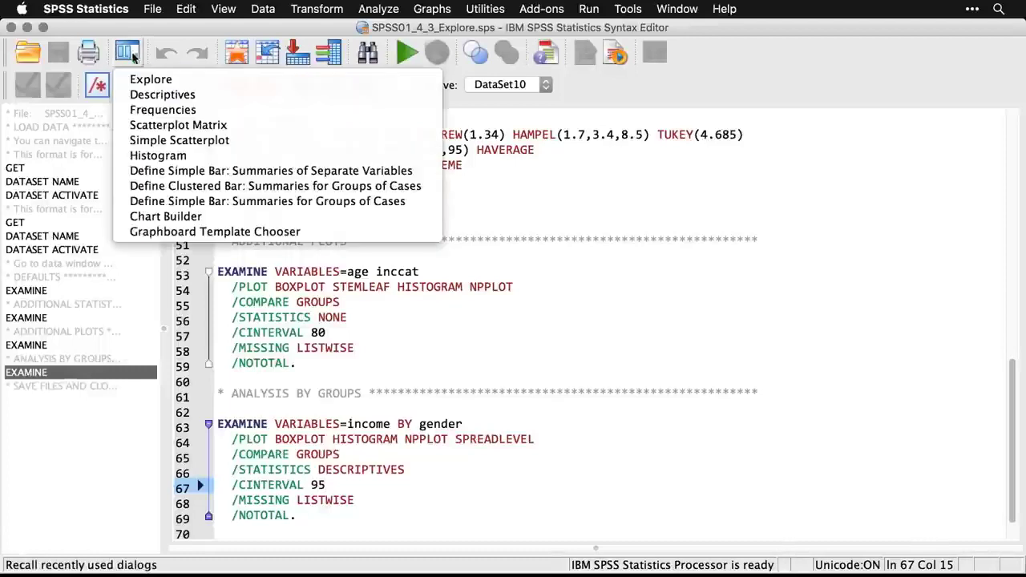
pyautogui.click(151, 79)
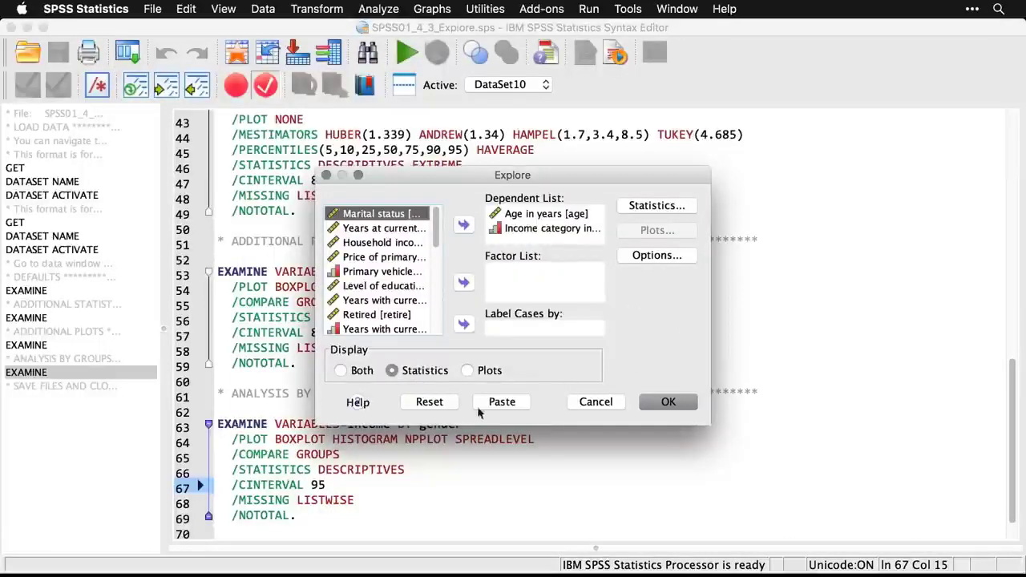
pyautogui.click(430, 401)
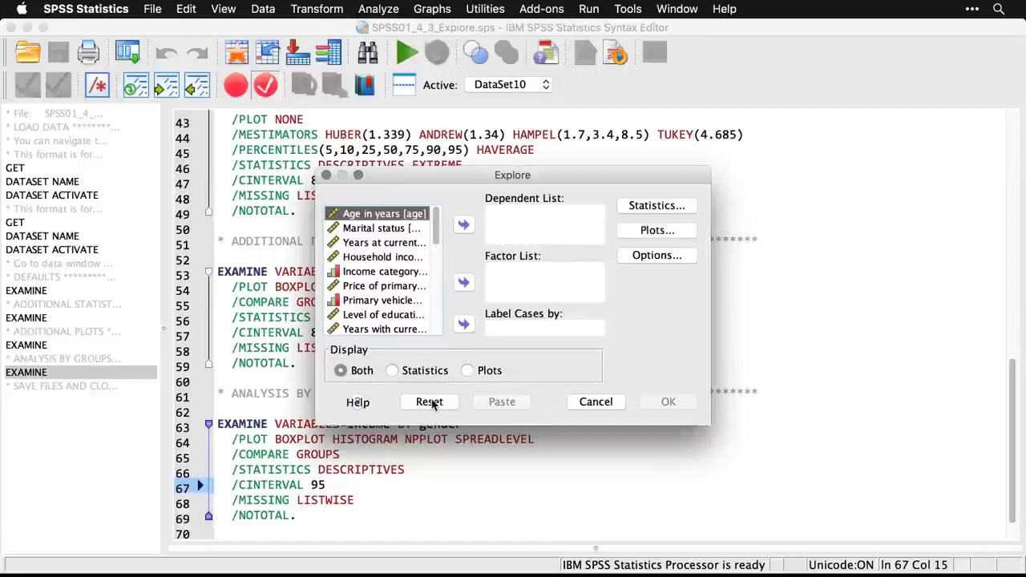
pyautogui.click(392, 261)
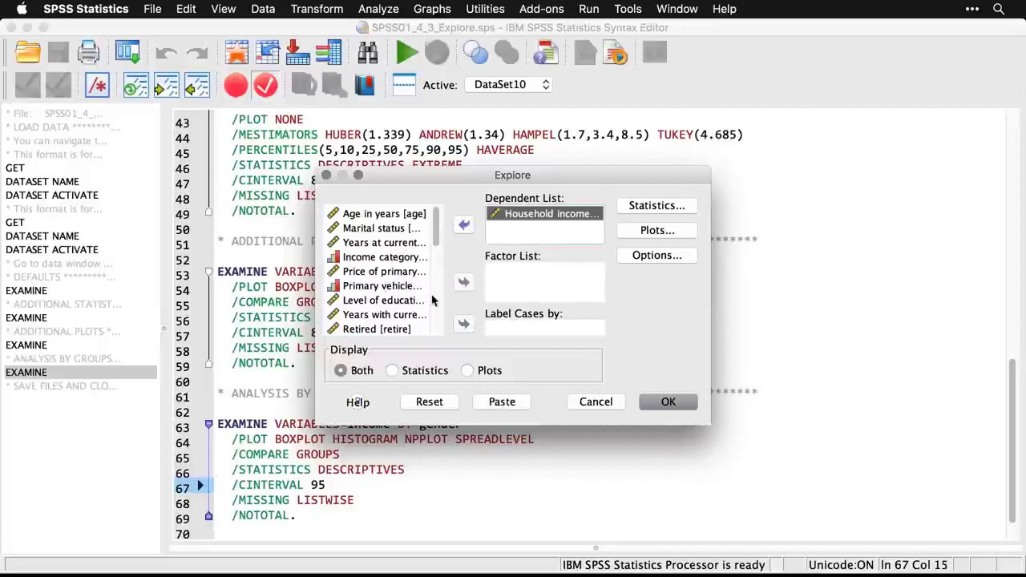
pyautogui.scroll(-3, 431, 300)
pyautogui.click(359, 259)
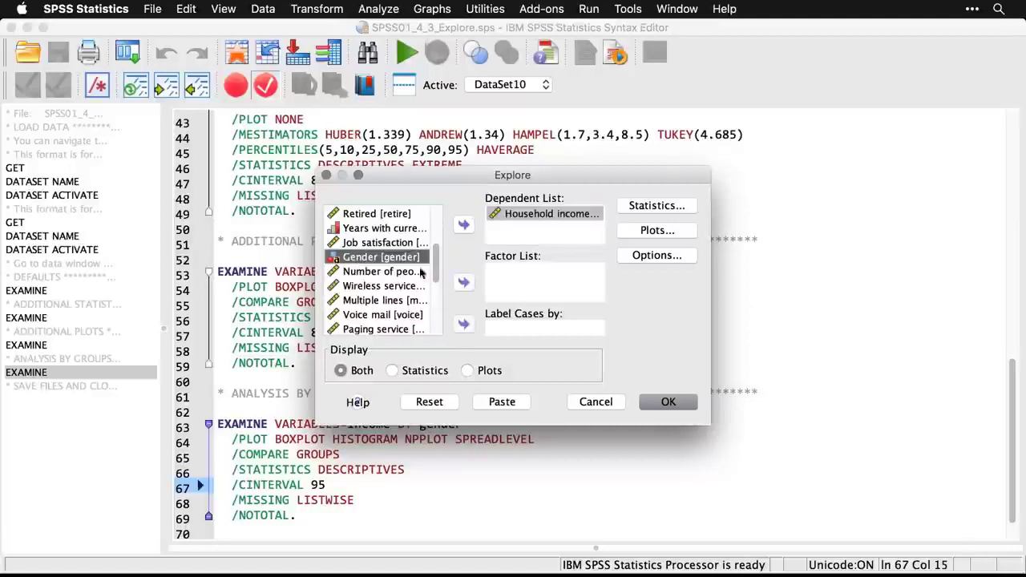
pyautogui.click(463, 284)
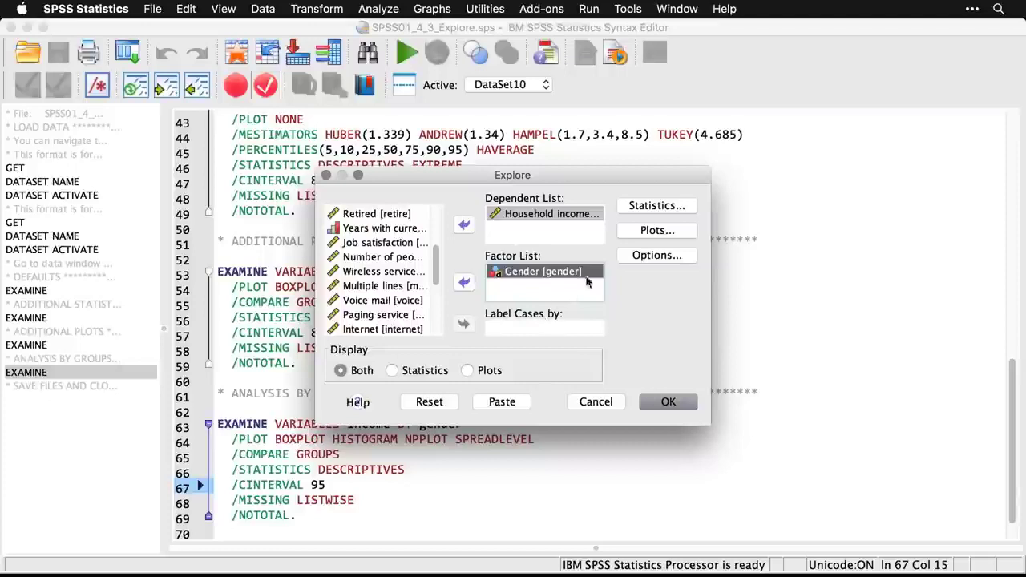
# Run Explore with plots only, using histograms instead of stem-and-leaf, normality plots with tests, and spread vs level with power estimation.
pyautogui.click(467, 370)
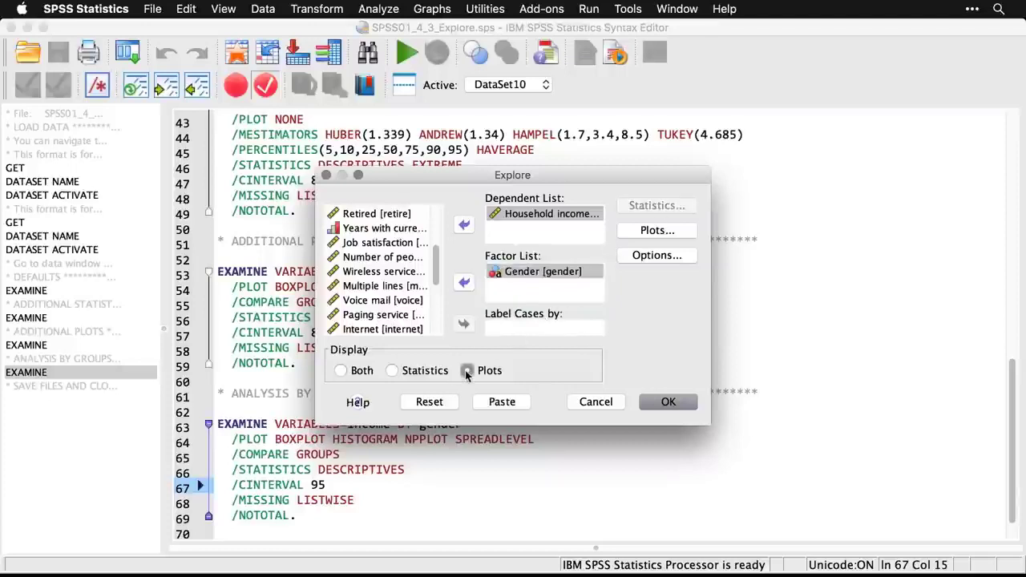
pyautogui.click(657, 230)
pyautogui.click(552, 206)
pyautogui.click(552, 226)
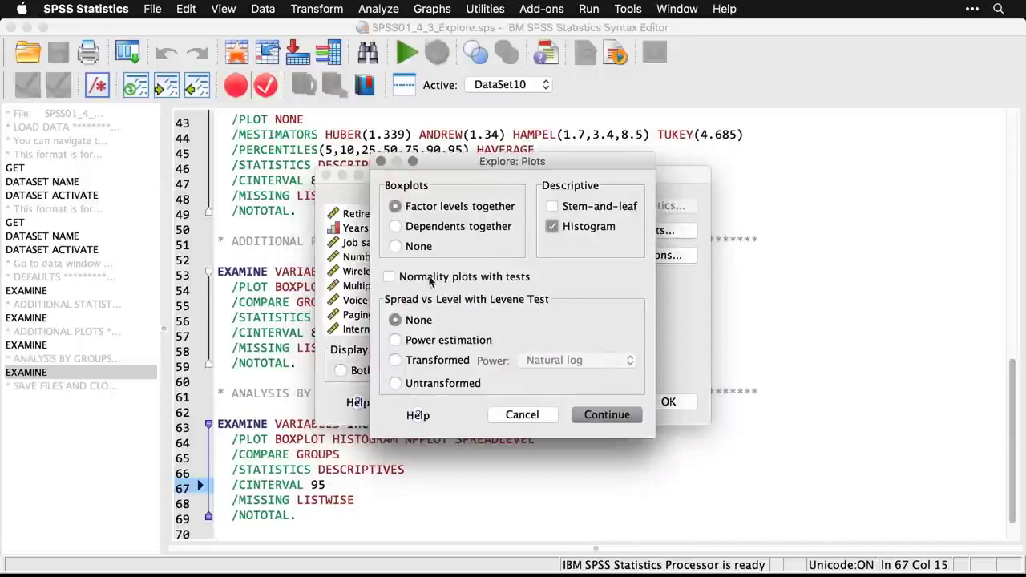
pyautogui.click(389, 277)
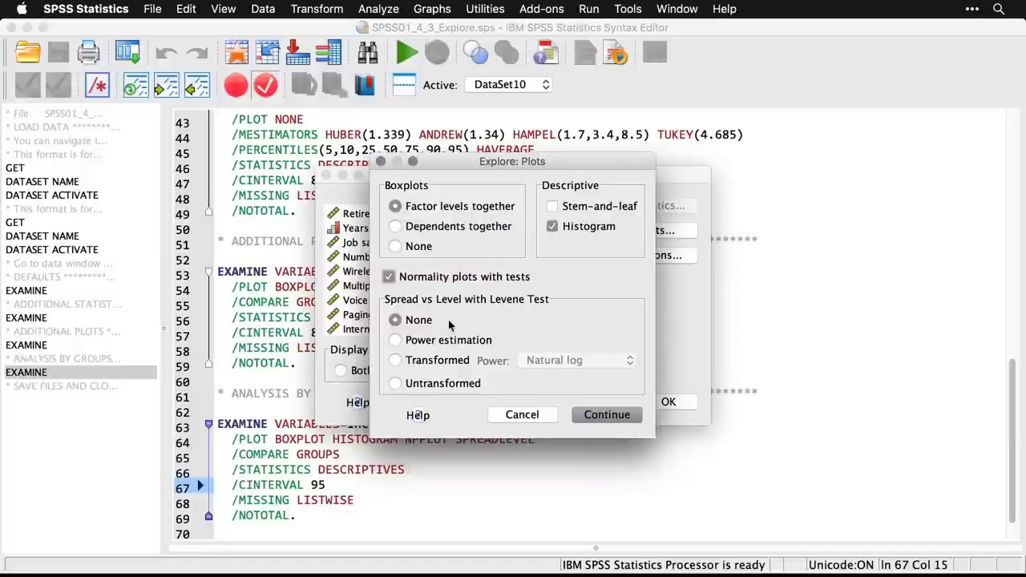
pyautogui.click(396, 340)
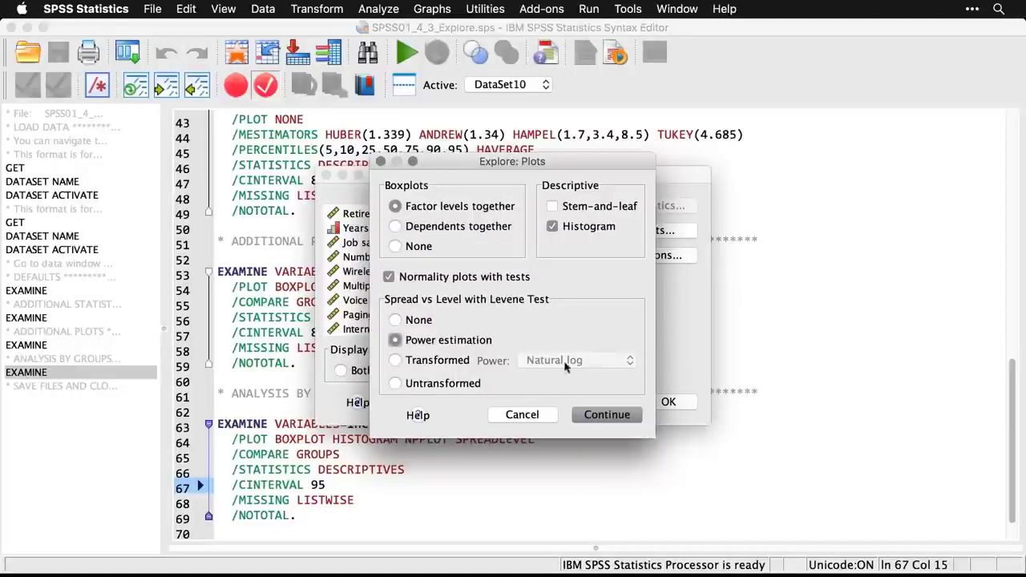
pyautogui.click(606, 415)
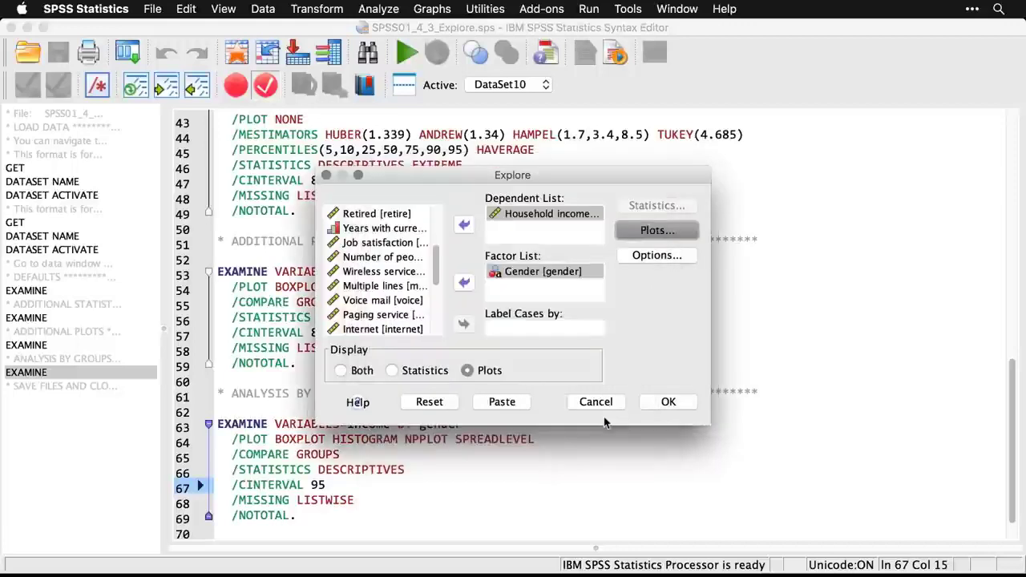
pyautogui.click(670, 403)
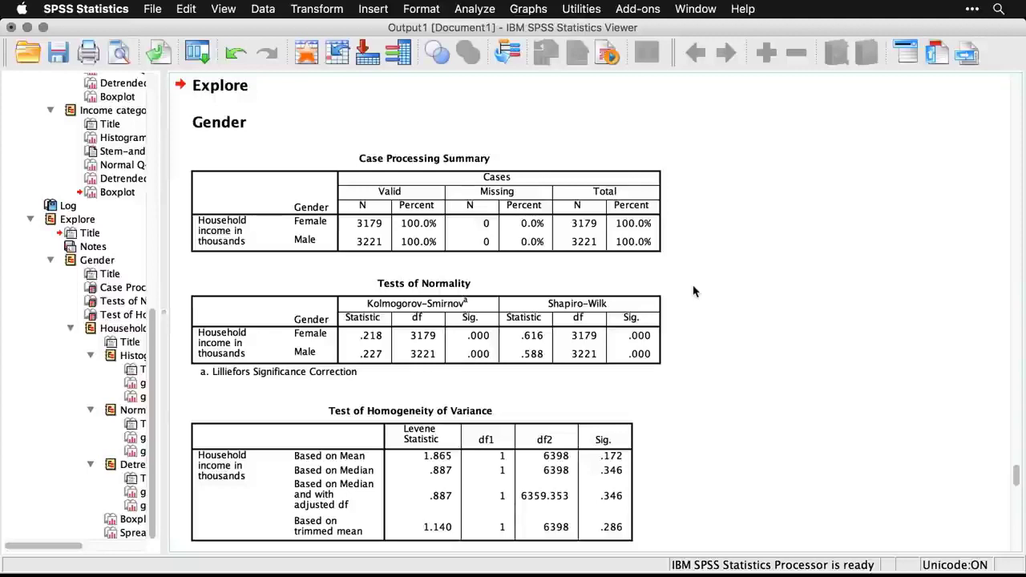
# Examine the Tests of Normality and Test of Homogeneity of Variance tables for household income by gender.
pyautogui.click(573, 341)
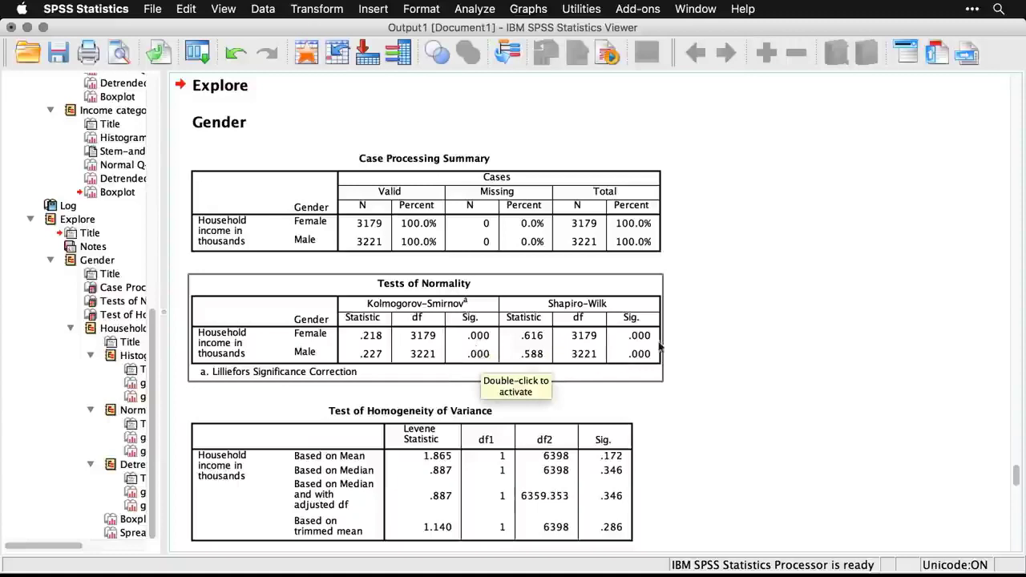
pyautogui.click(711, 377)
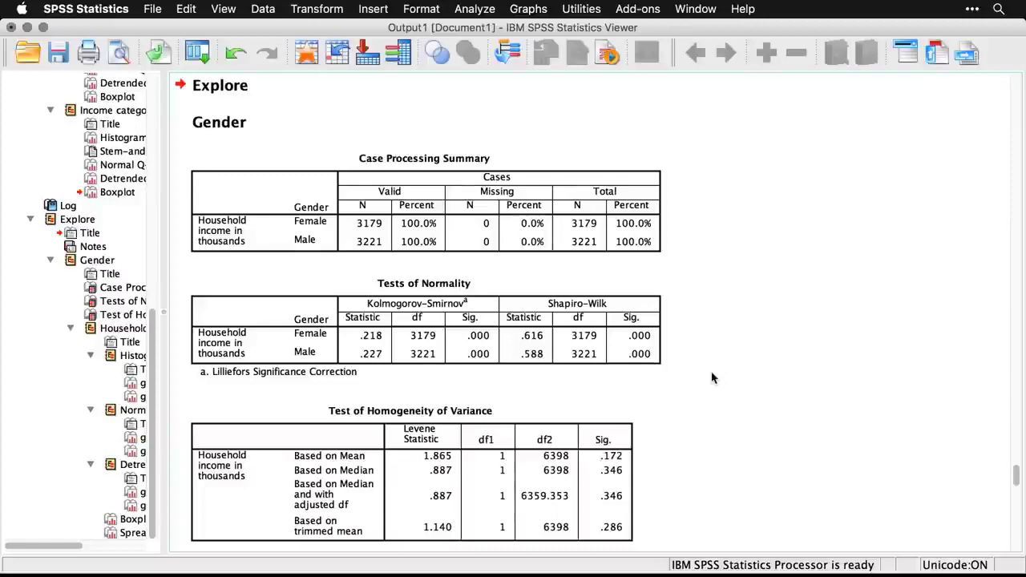
pyautogui.scroll(-2, 712, 378)
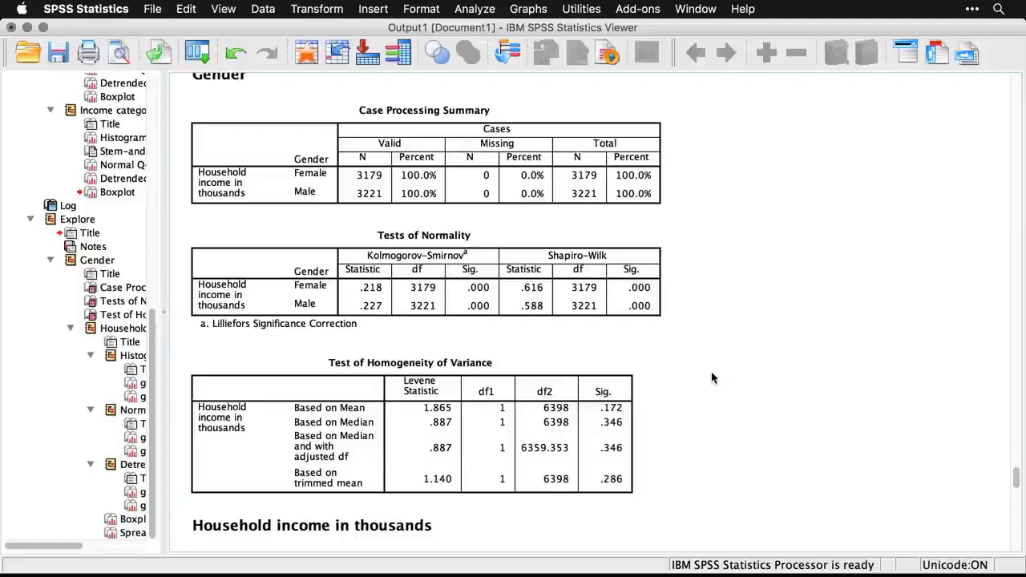
pyautogui.click(543, 421)
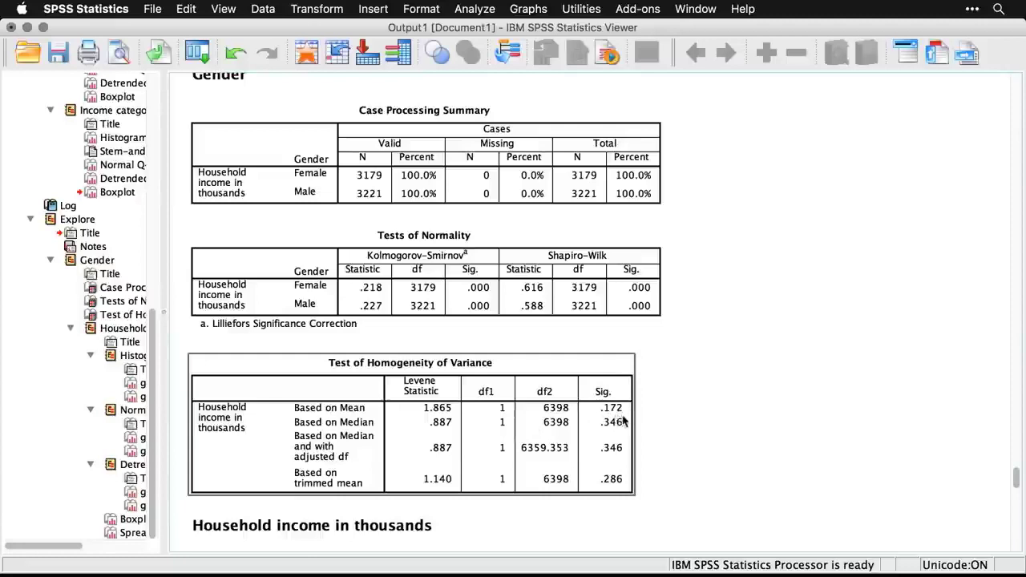
pyautogui.click(677, 497)
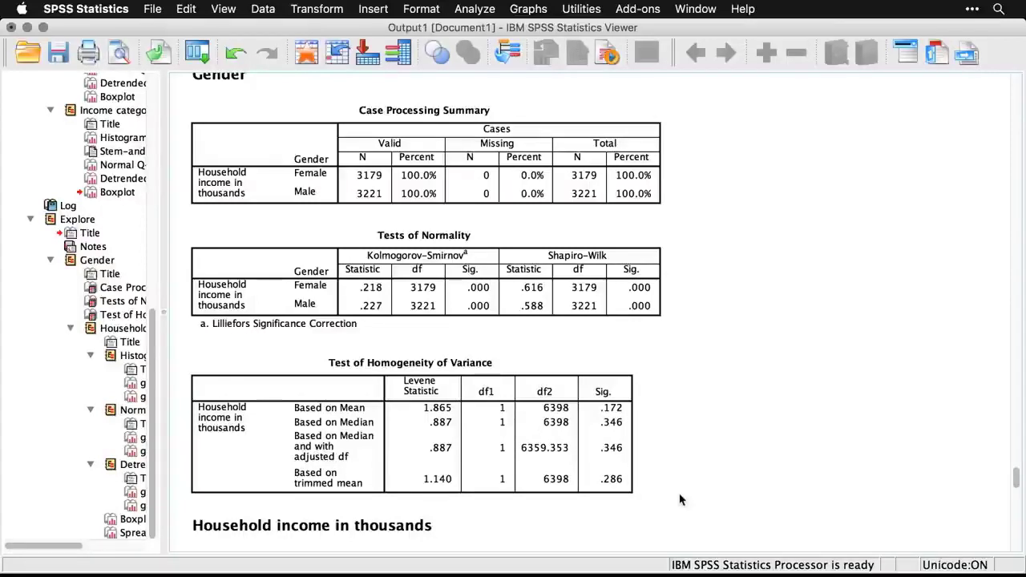
# Review the household income histograms for females and males and the normal Q-Q plot for females.
pyautogui.scroll(-5, 680, 499)
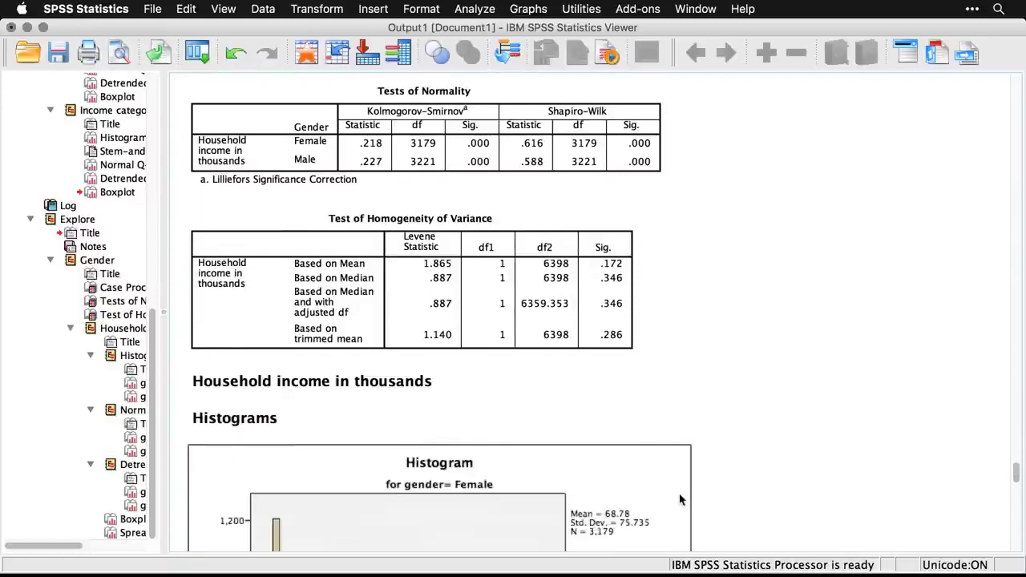
pyautogui.scroll(-2, 680, 497)
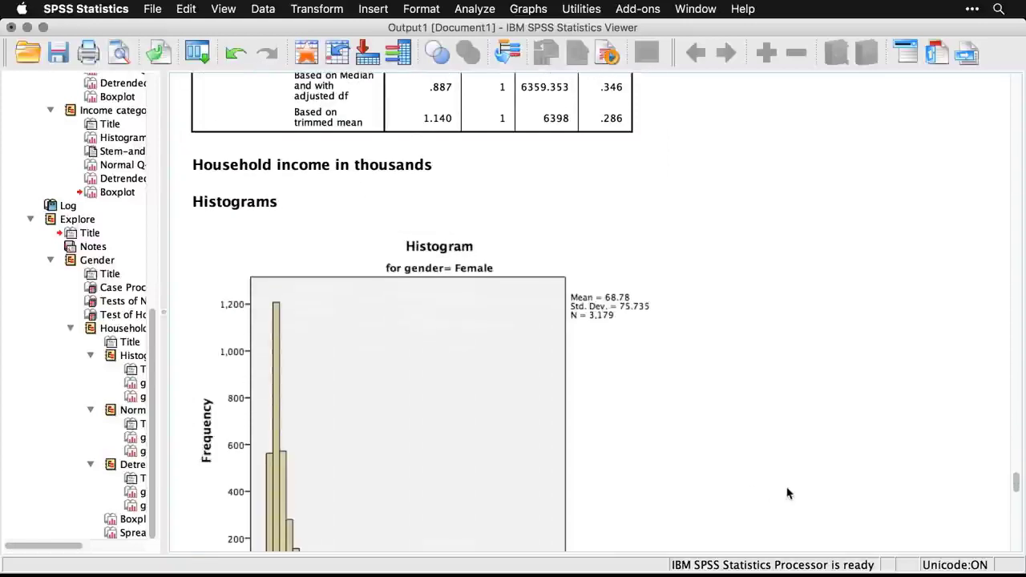
pyautogui.scroll(-3, 786, 492)
pyautogui.scroll(-1, 787, 493)
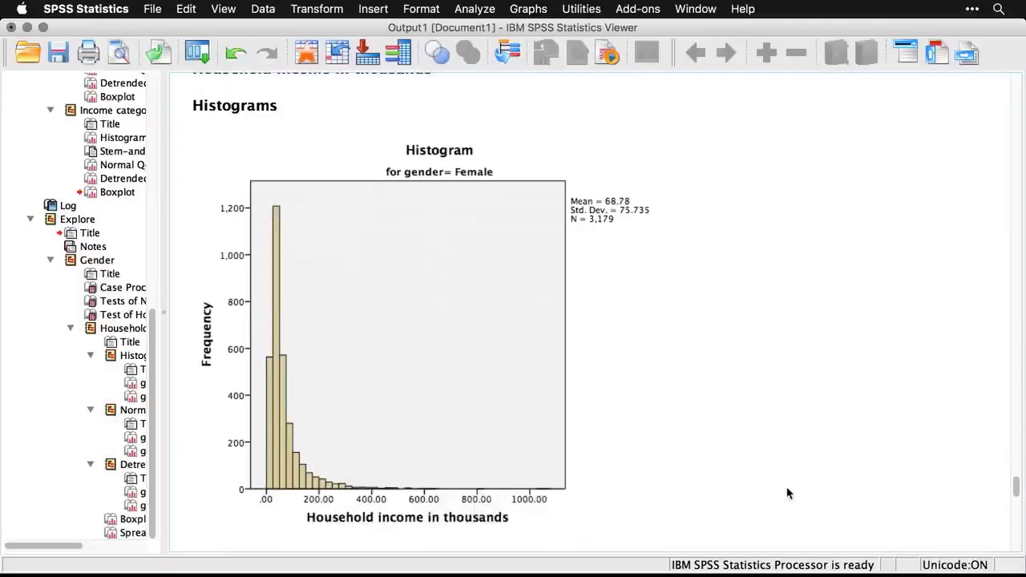
pyautogui.scroll(-5, 787, 493)
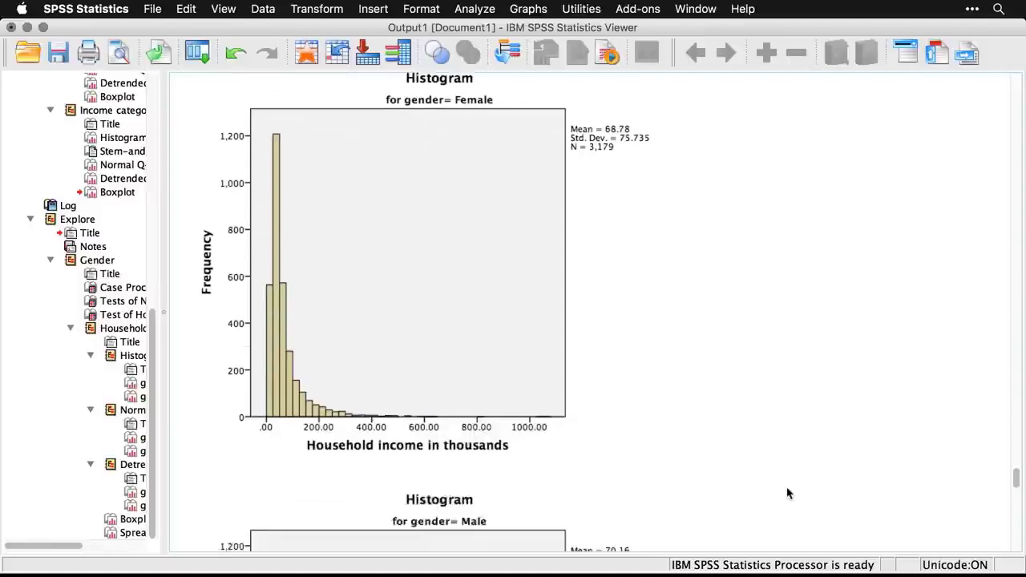
pyautogui.scroll(-3, 787, 493)
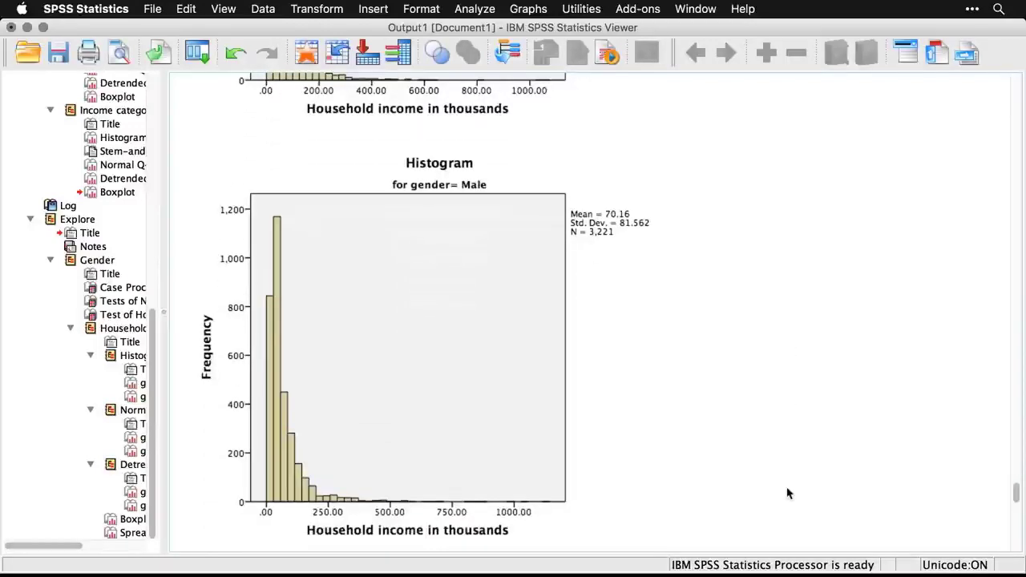
pyautogui.scroll(-9, 787, 493)
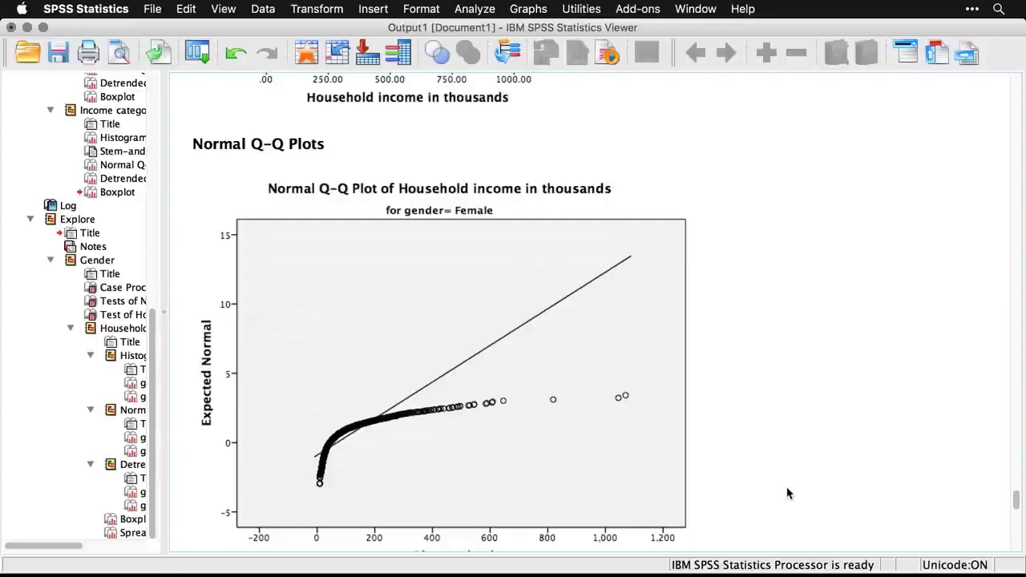
pyautogui.click(787, 493)
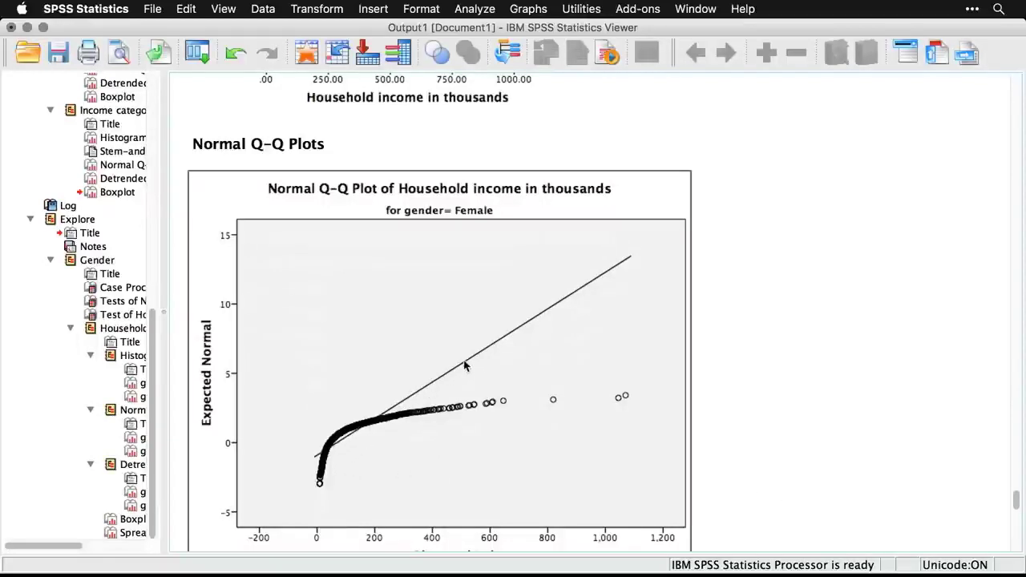
pyautogui.click(762, 473)
pyautogui.click(603, 454)
pyautogui.click(797, 474)
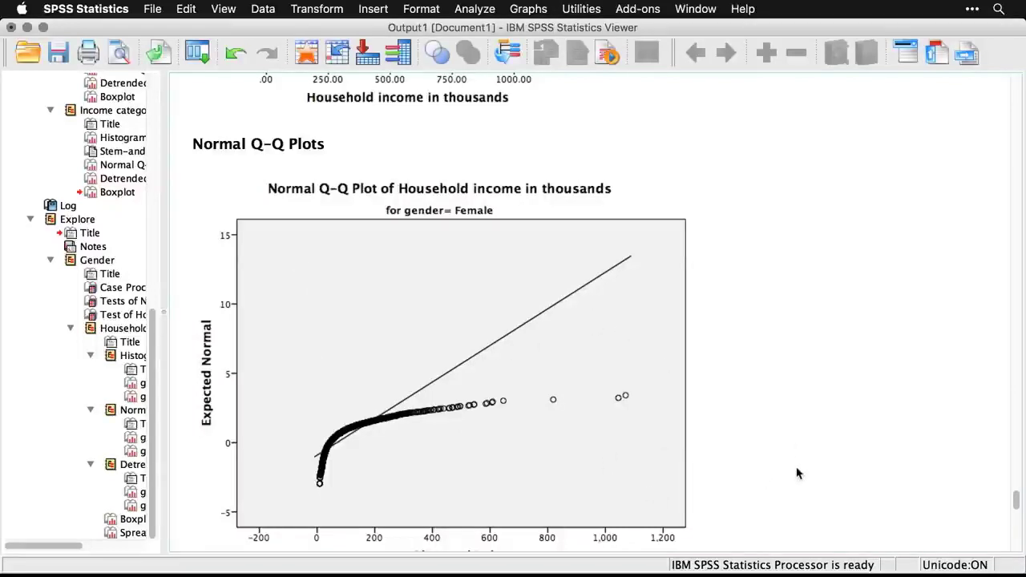
# Review the male normal Q-Q plot, the detrended Q-Q plots for both genders, and the household income boxplots.
pyautogui.scroll(-8, 797, 474)
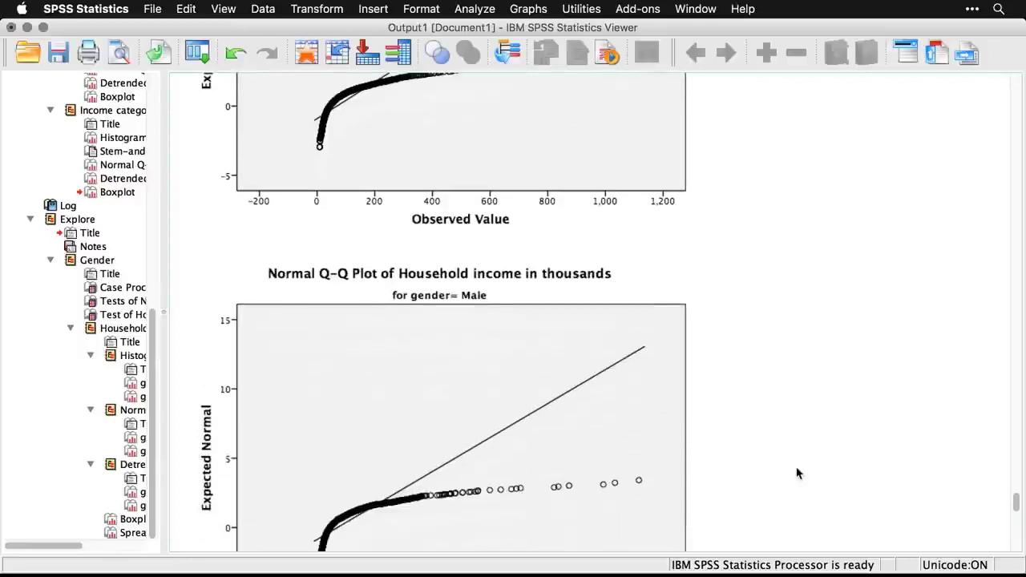
pyautogui.scroll(-9, 797, 474)
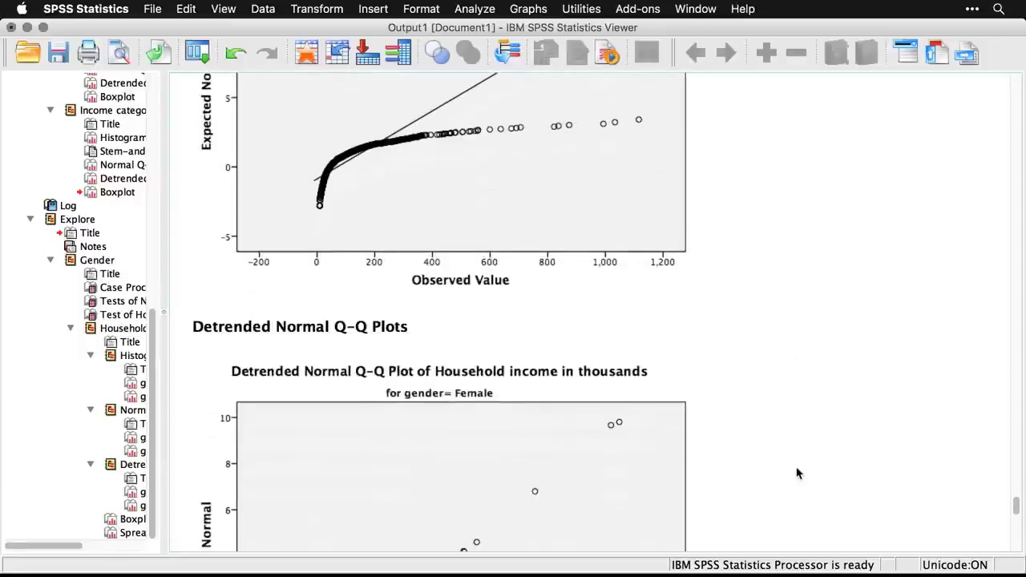
pyautogui.scroll(-5, 798, 474)
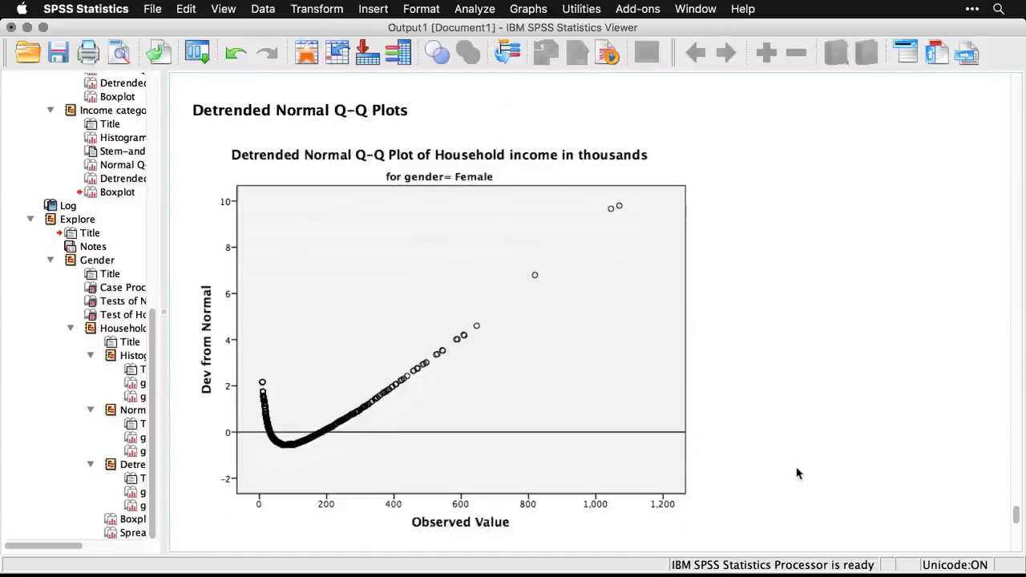
pyautogui.scroll(-8, 798, 474)
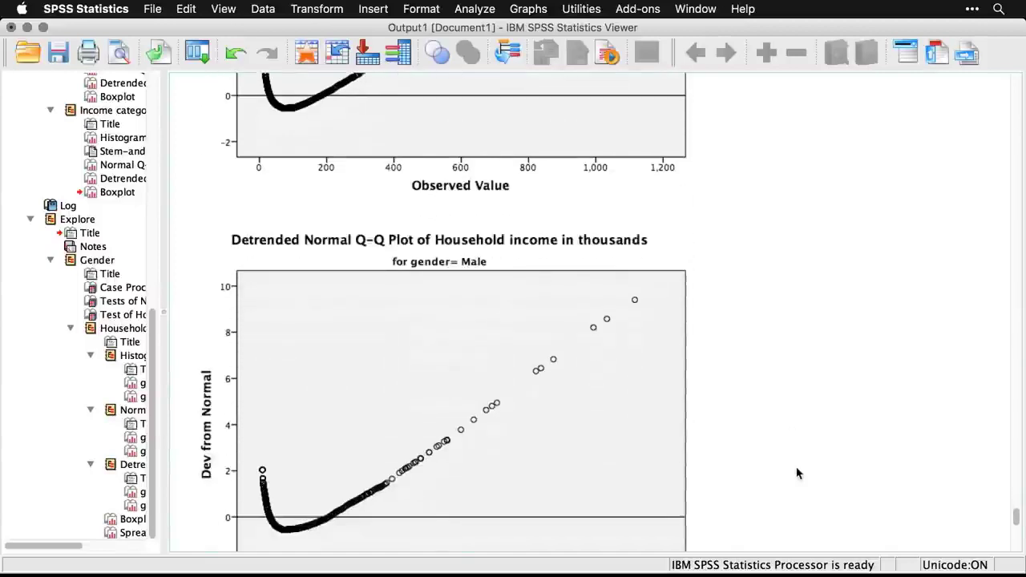
pyautogui.scroll(-9, 797, 474)
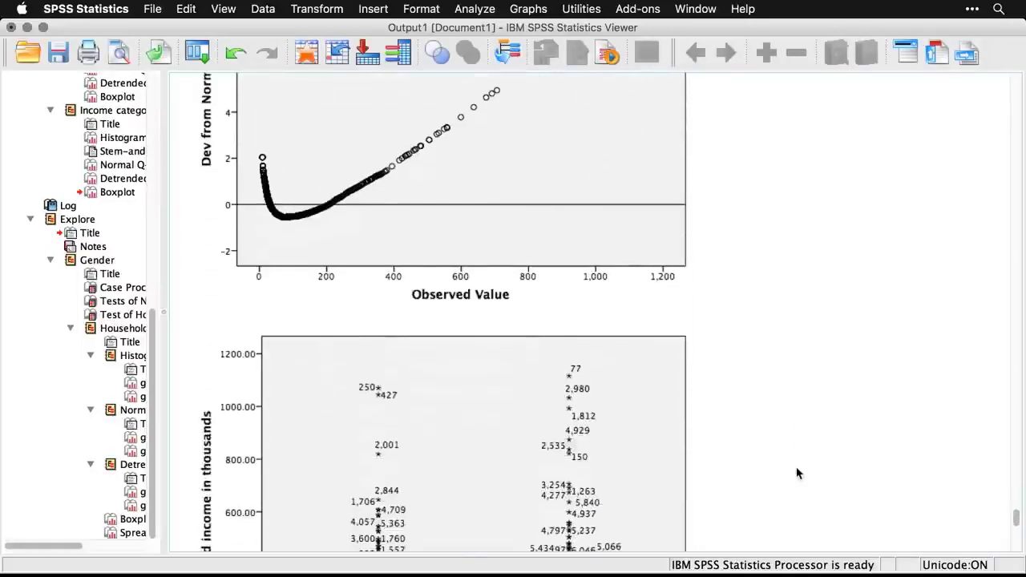
pyautogui.scroll(-3, 797, 473)
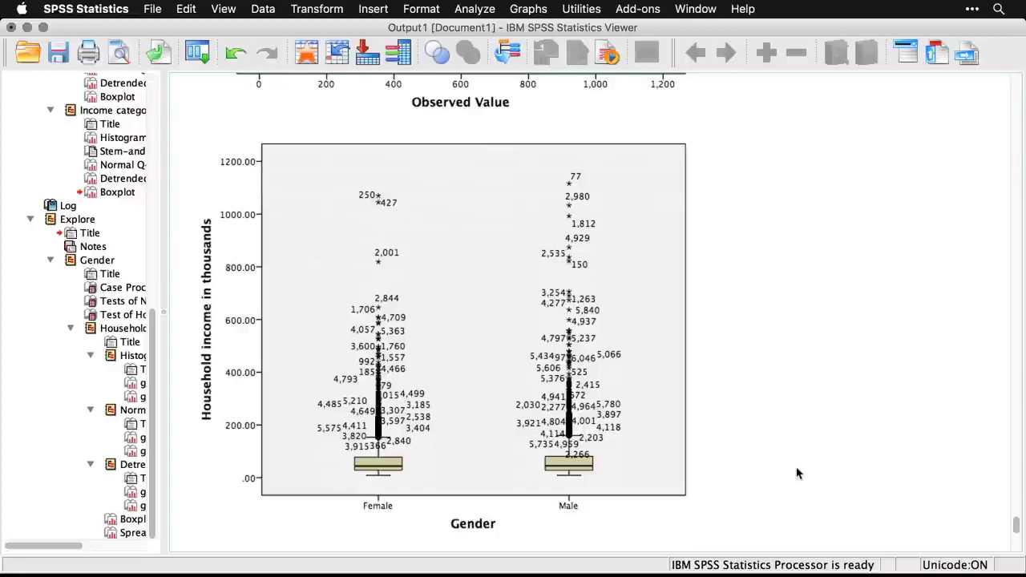
# Hide the case-number data labels on the outliers in the boxplot of household income by gender.
pyautogui.click(553, 364)
pyautogui.doubleClick(551, 365)
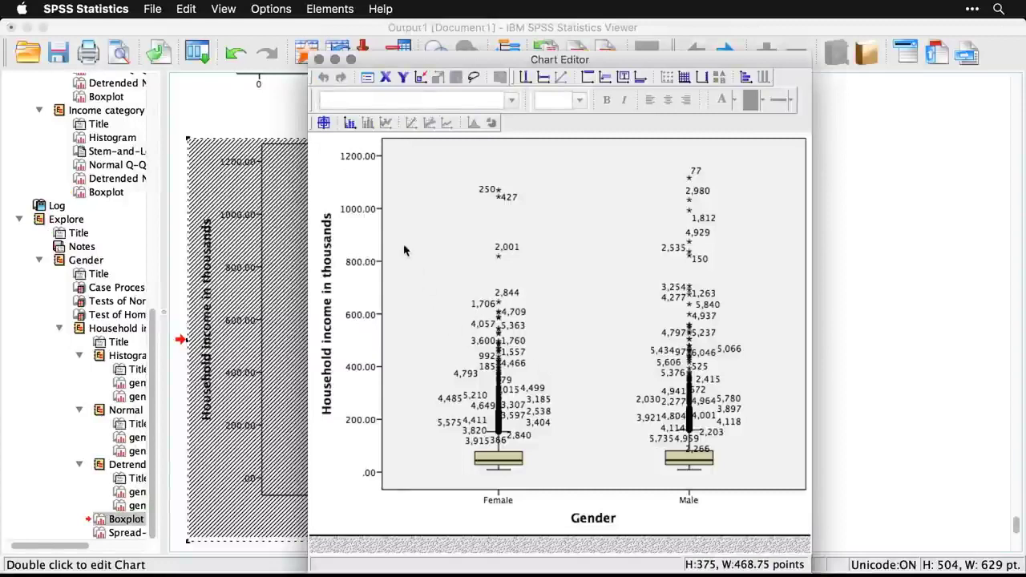
pyautogui.click(350, 124)
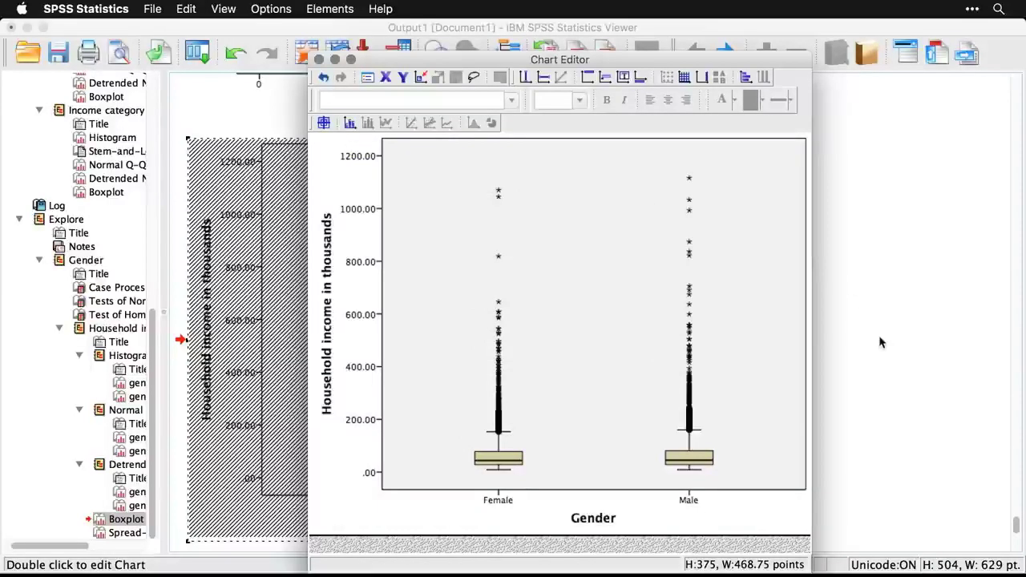
pyautogui.press('super+w')
pyautogui.click(839, 393)
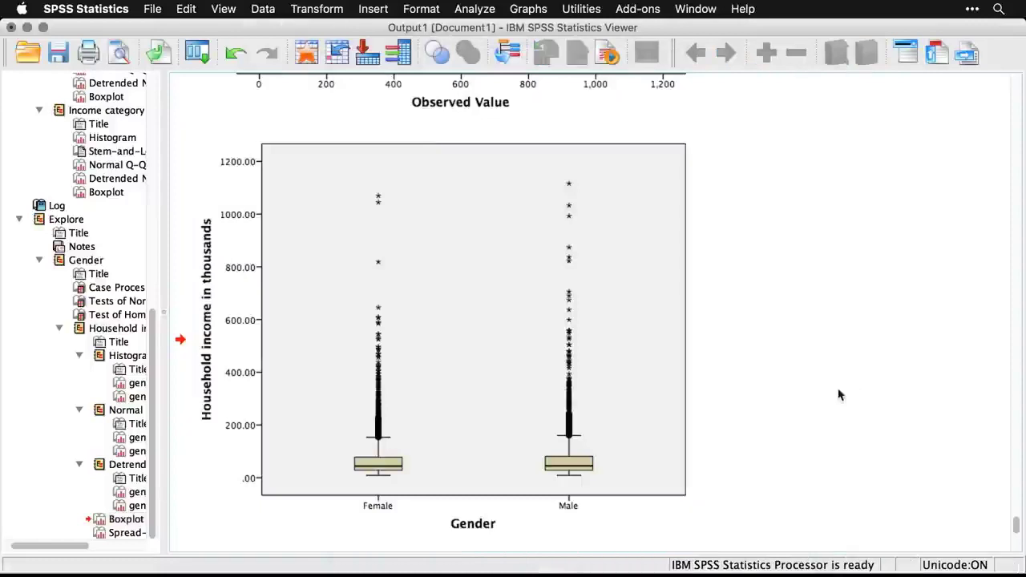
# Examine the Spread vs. Level plot of income by gender, including its slope and power for transformation.
pyautogui.scroll(-5, 839, 393)
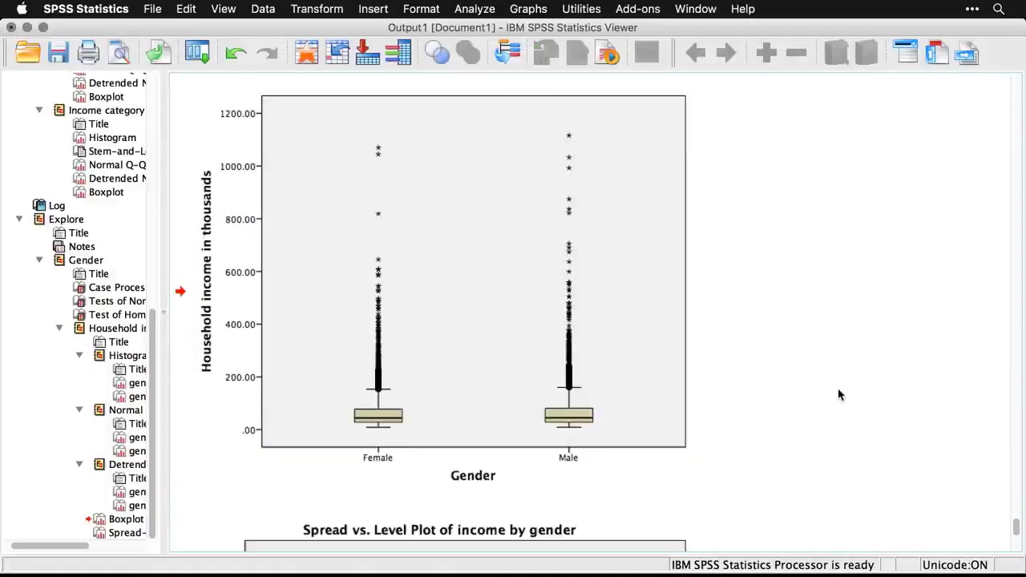
pyautogui.scroll(-3, 839, 393)
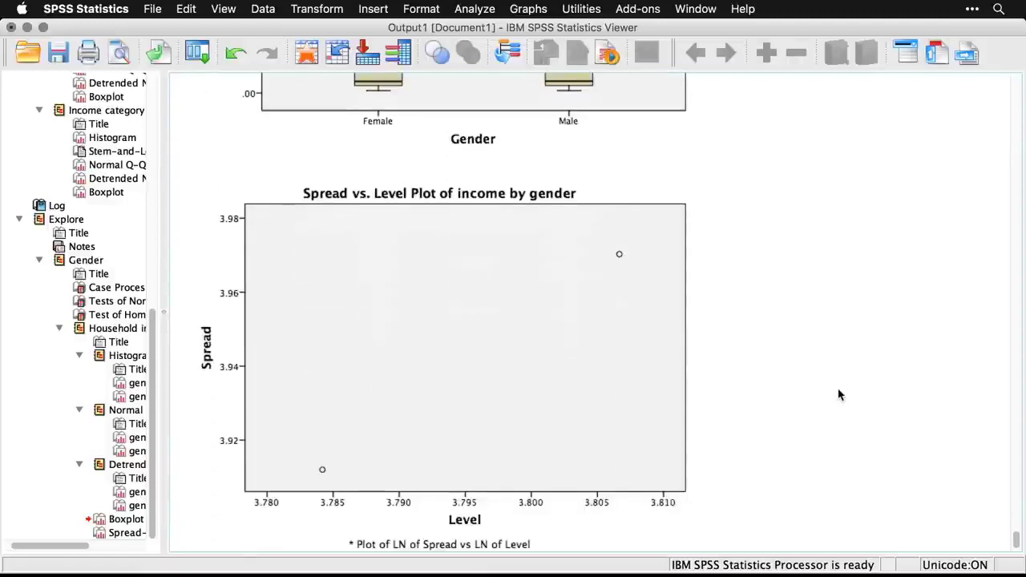
pyautogui.scroll(-1, 839, 393)
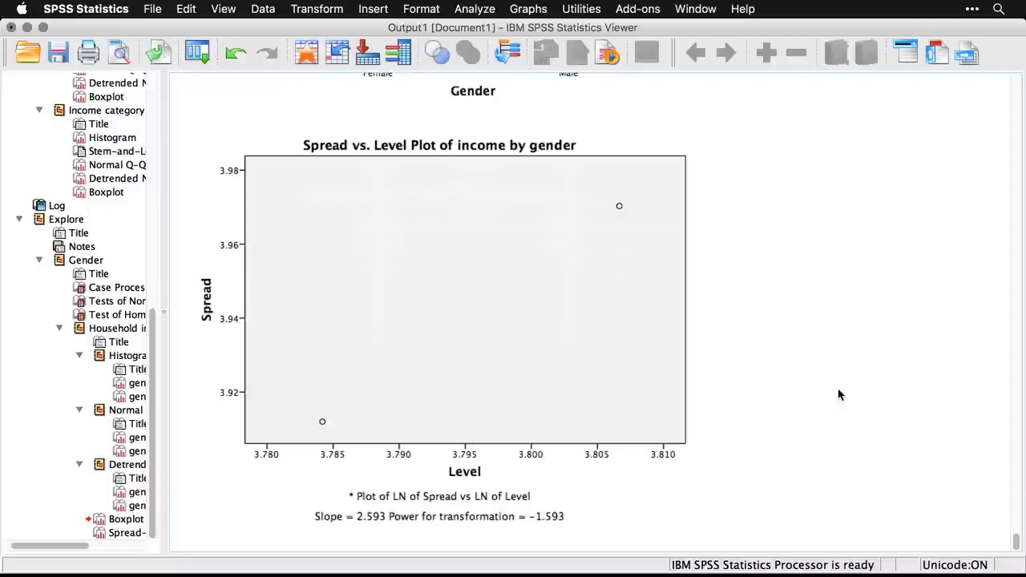
pyautogui.scroll(-1, 839, 394)
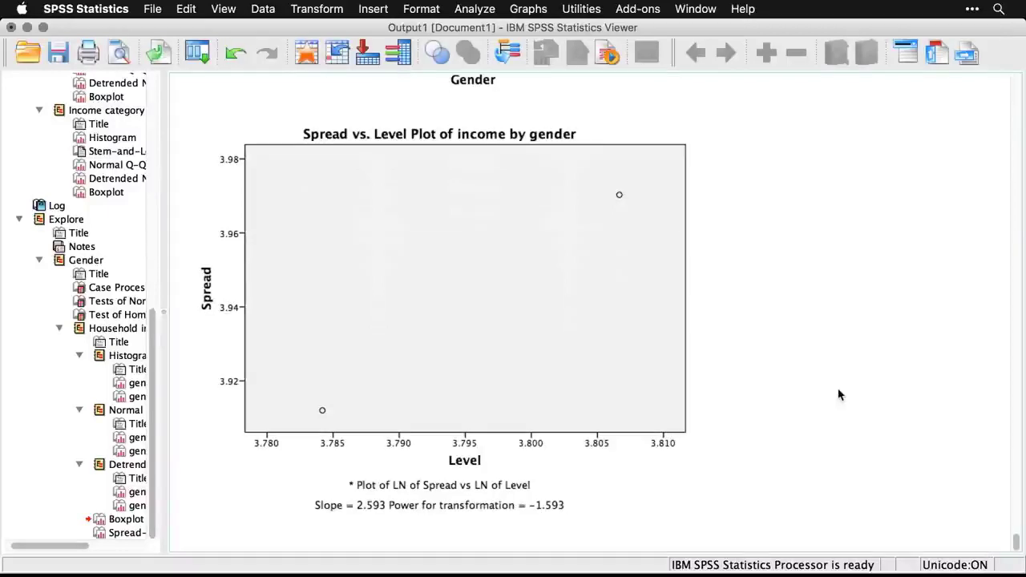
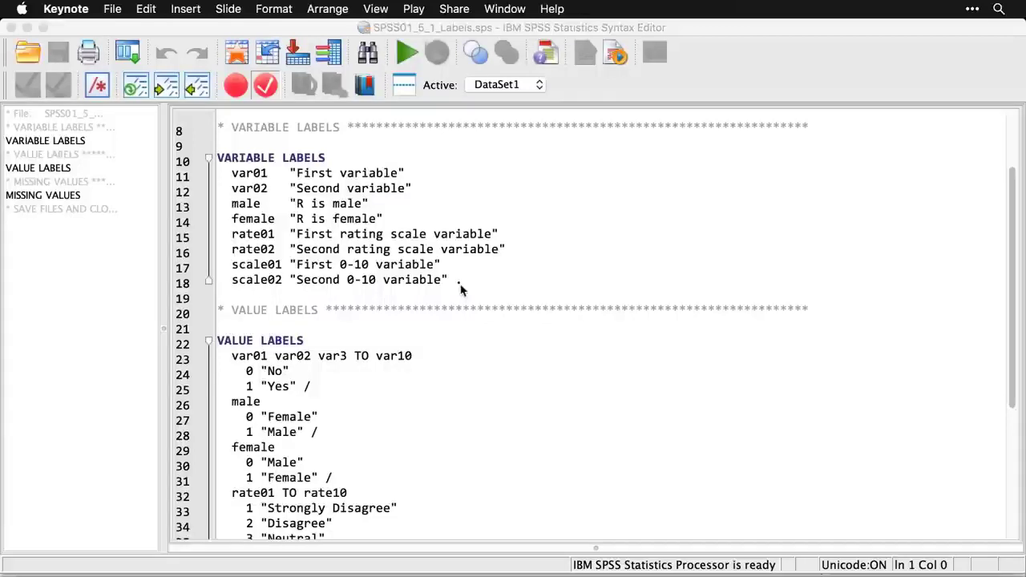
# Examine the VALUE LABELS and MISSING VALUES commands in the SPSS01_5_1_Labels.sps syntax file.
pyautogui.scroll(-3, 461, 289)
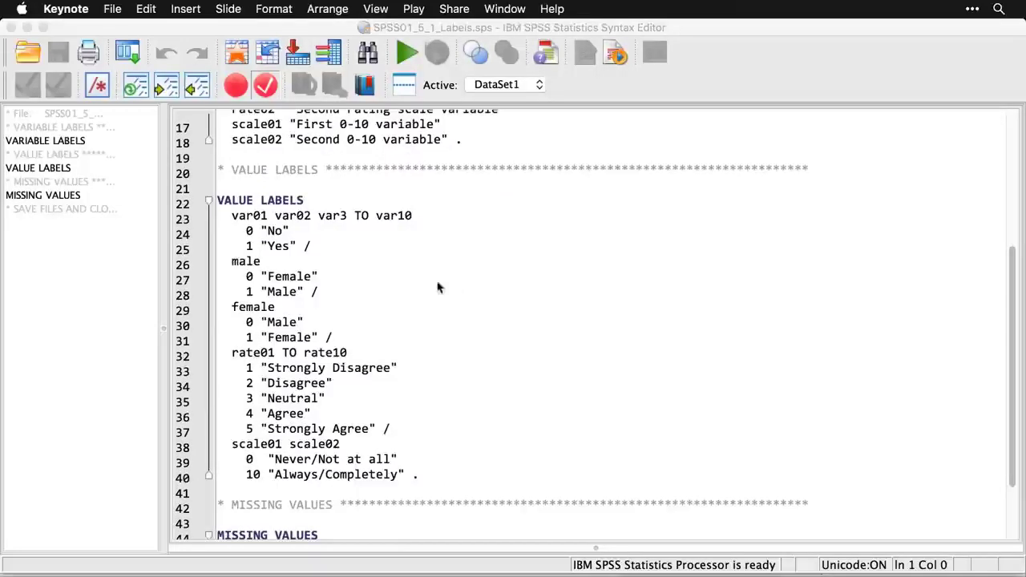
pyautogui.click(324, 207)
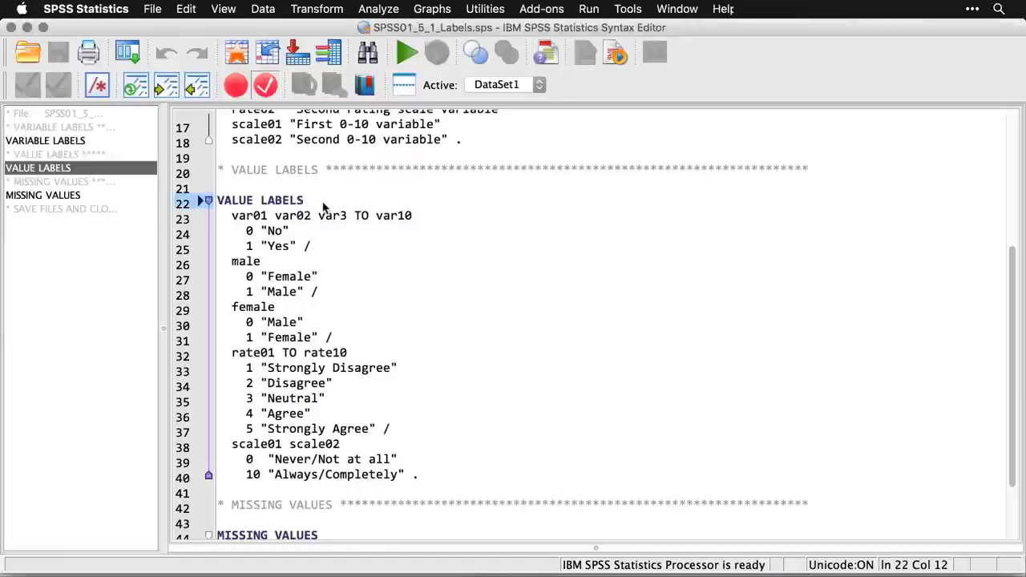
pyautogui.click(421, 221)
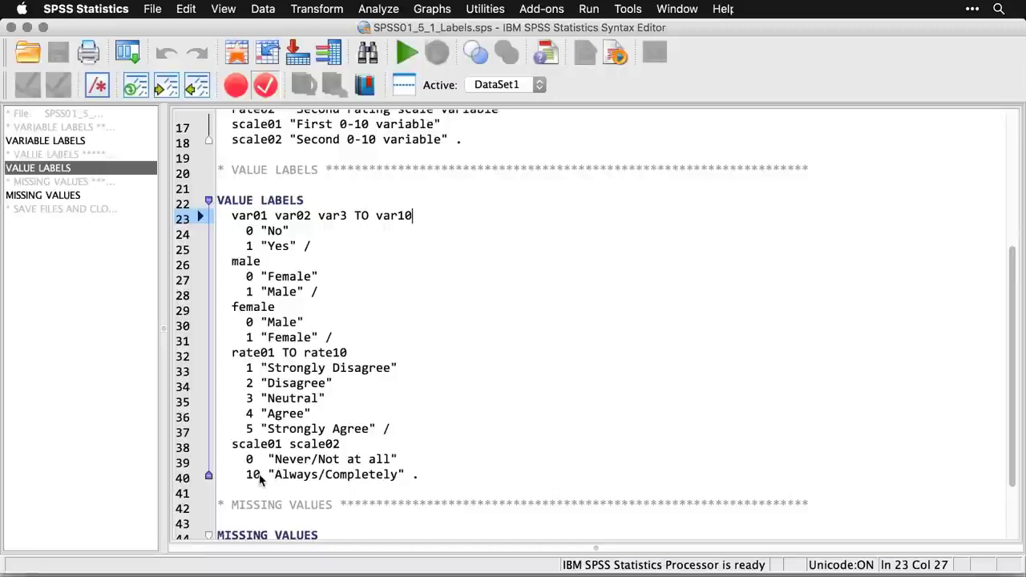
pyautogui.click(424, 484)
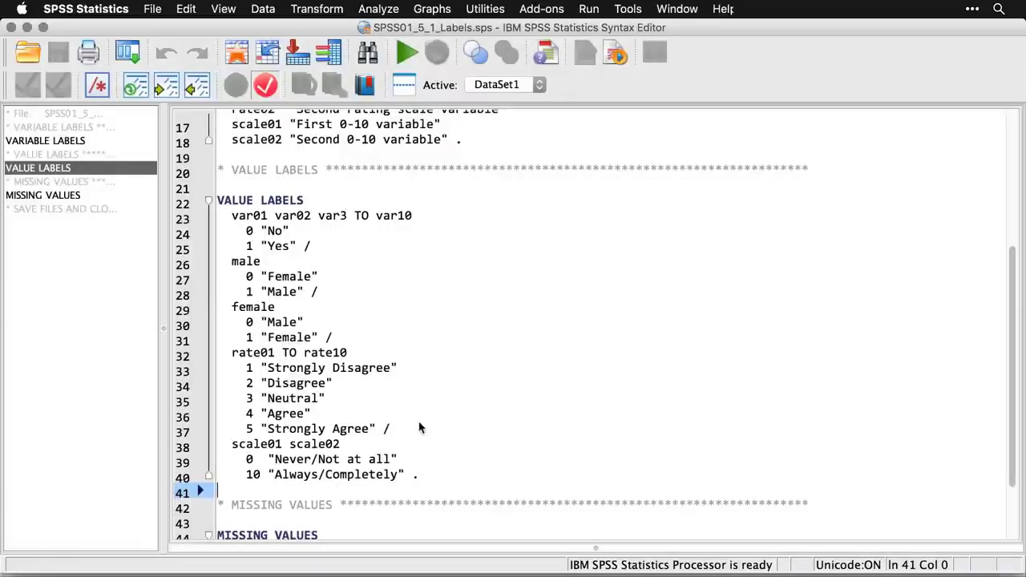
pyautogui.scroll(-2, 418, 427)
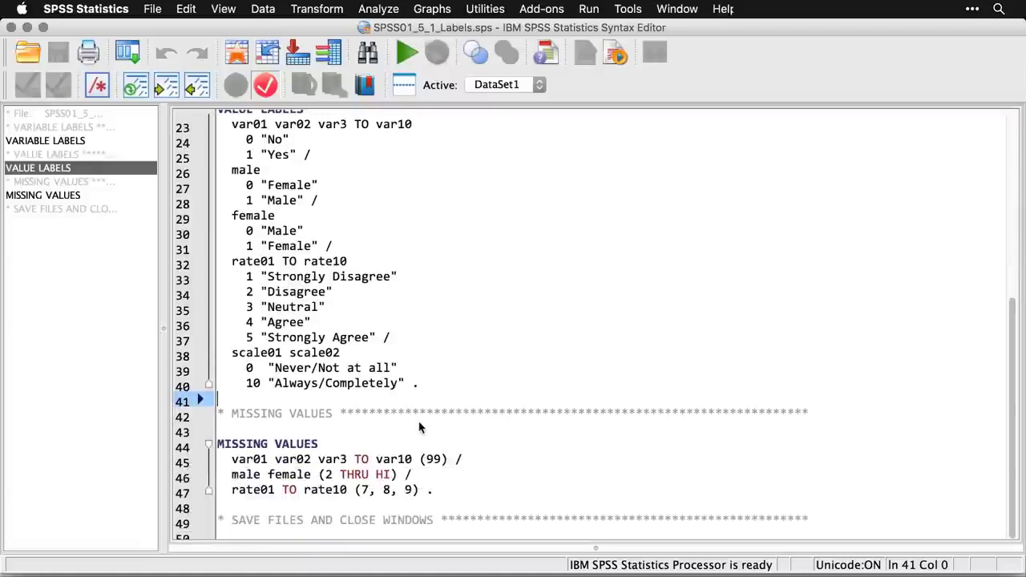